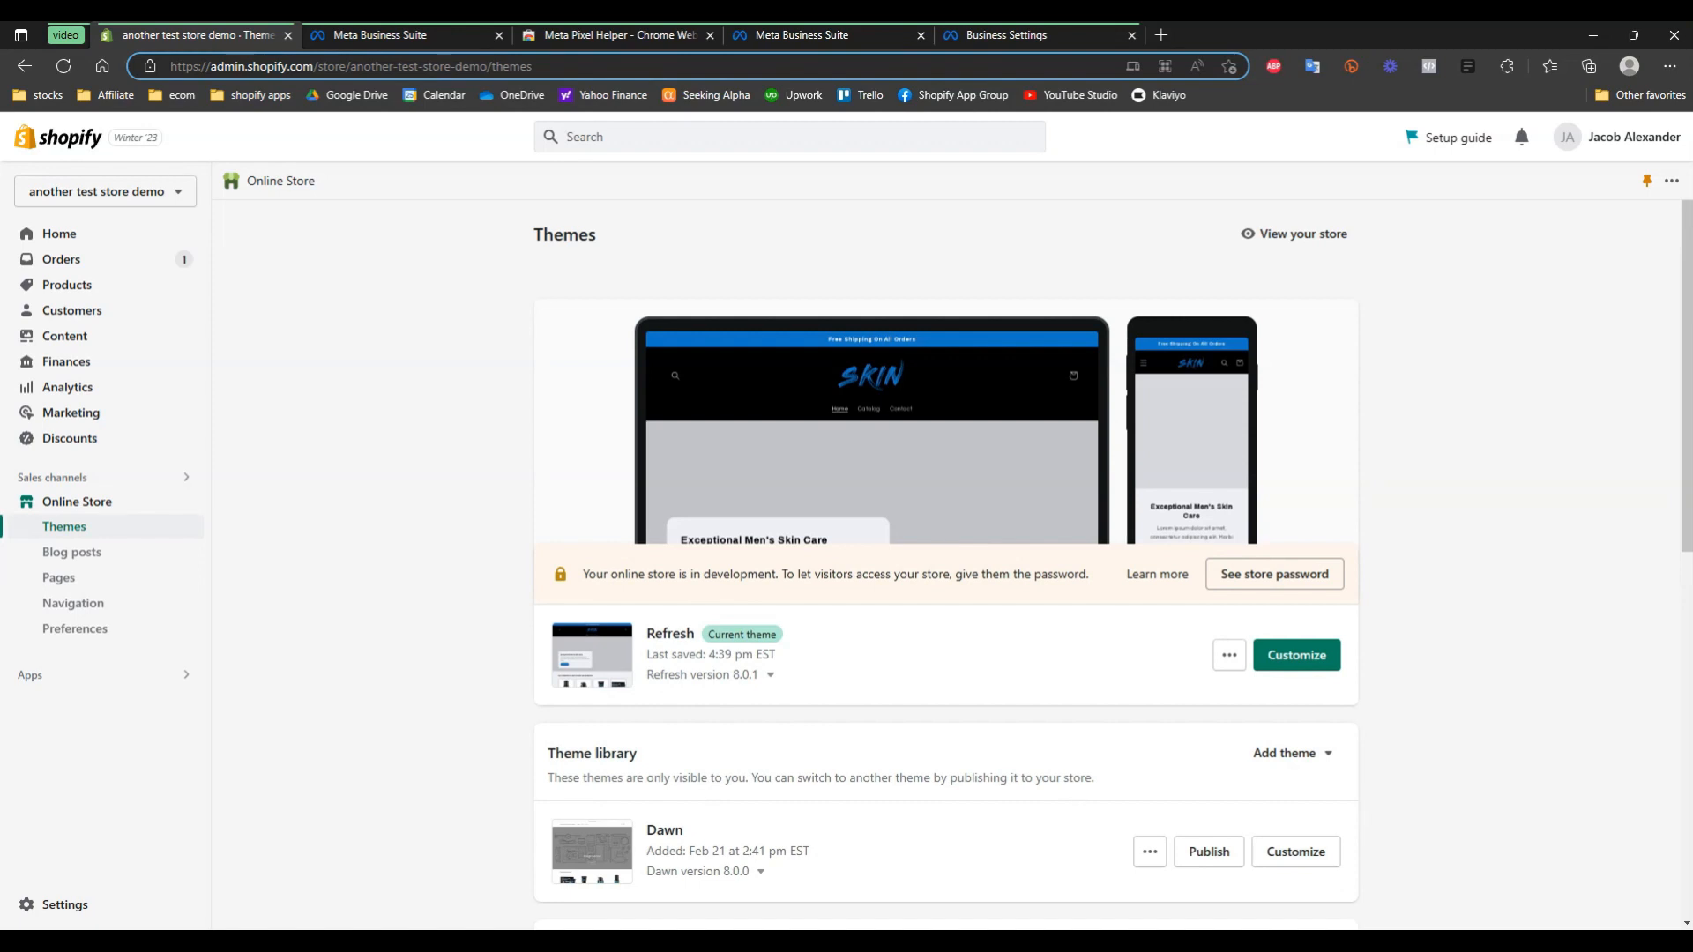
Review the "What you need" checklist in Notepad, from the Facebook account through the official Meta app on Shopify
{"action": "left_click_drag", "start_coordinate": [0, 330], "coordinate": [562, 363]}
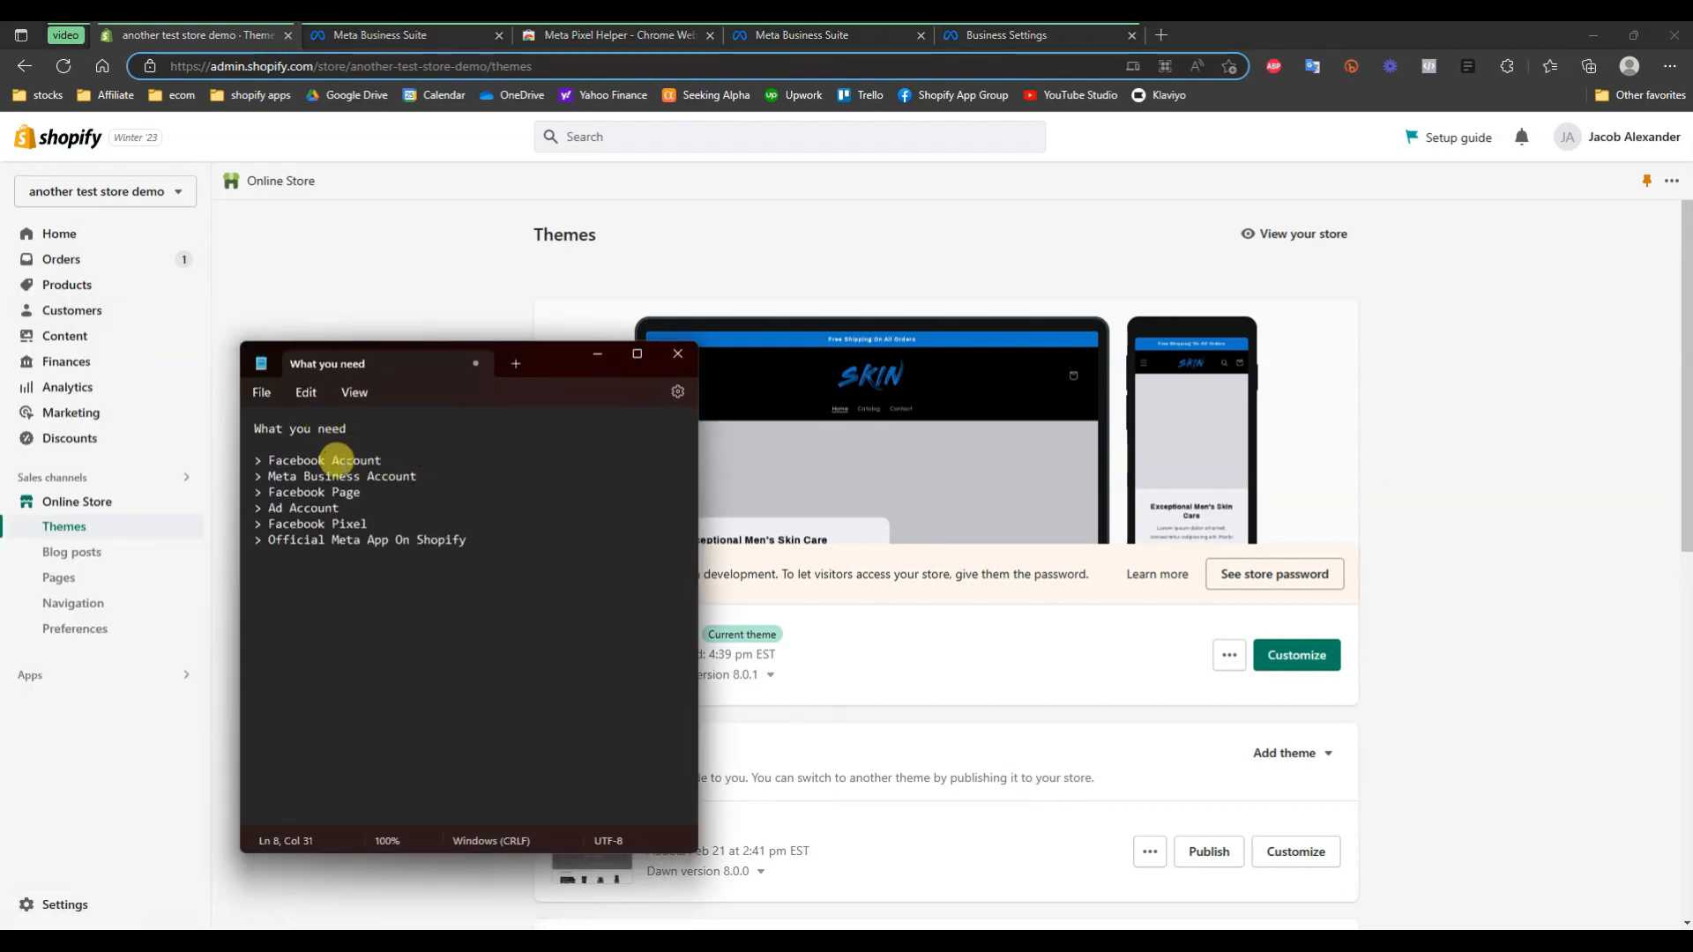
{"action": "left_click_drag", "start_coordinate": [395, 461], "coordinate": [257, 452]}
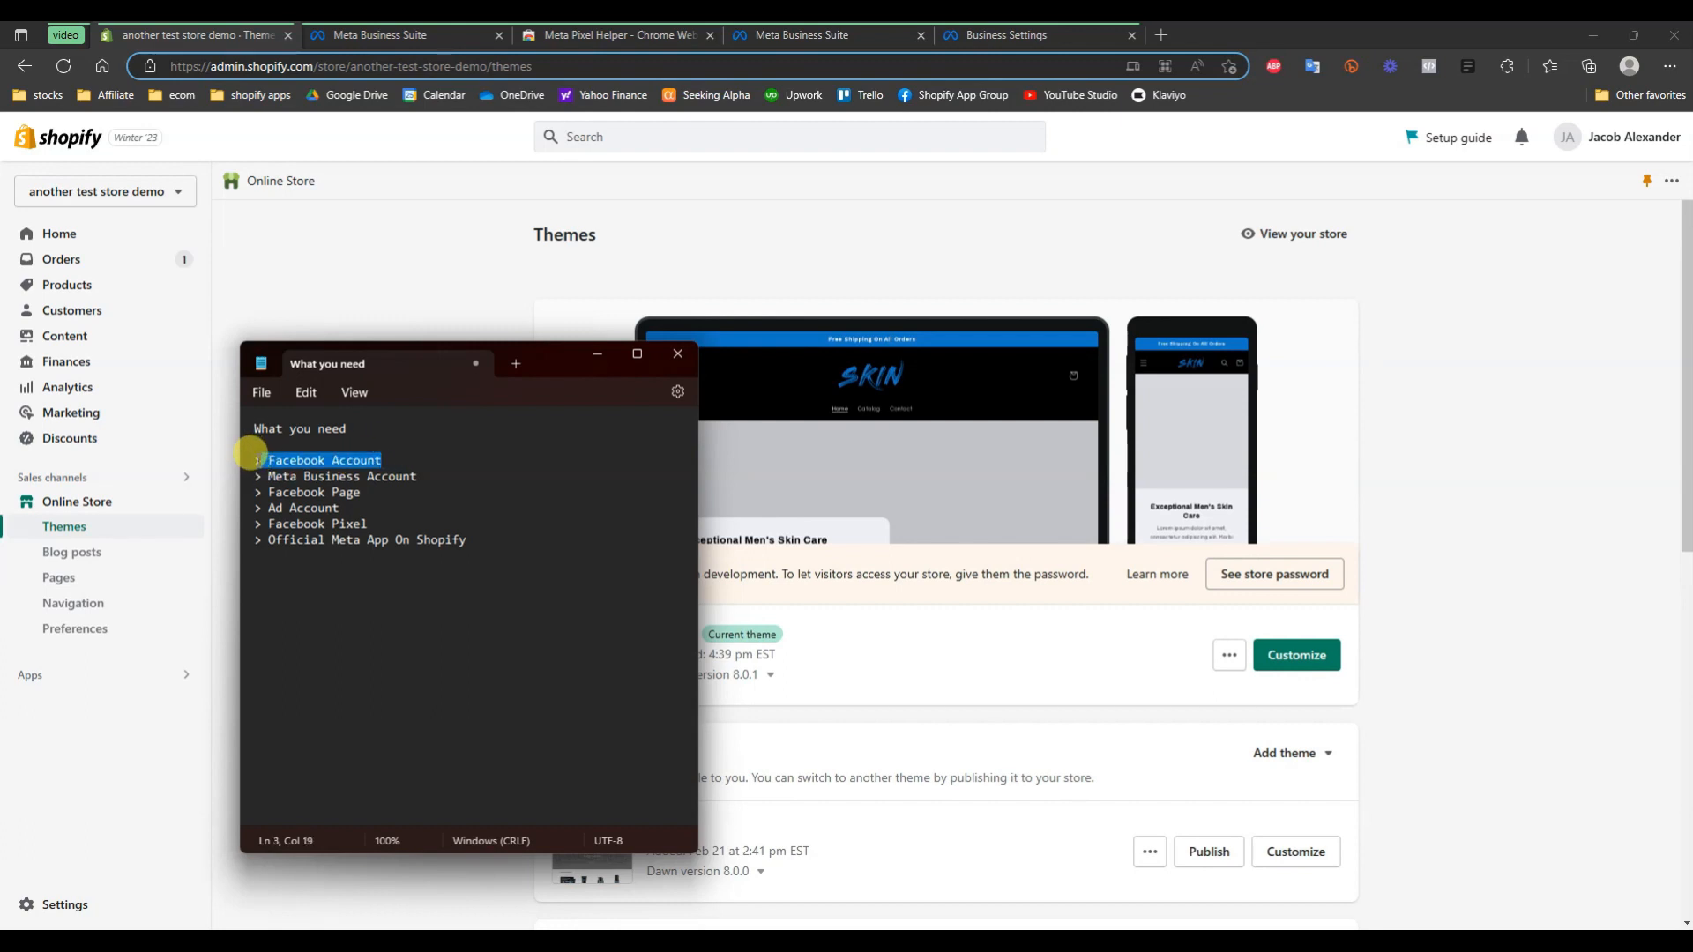
{"action": "left_click_drag", "start_coordinate": [418, 476], "coordinate": [256, 474]}
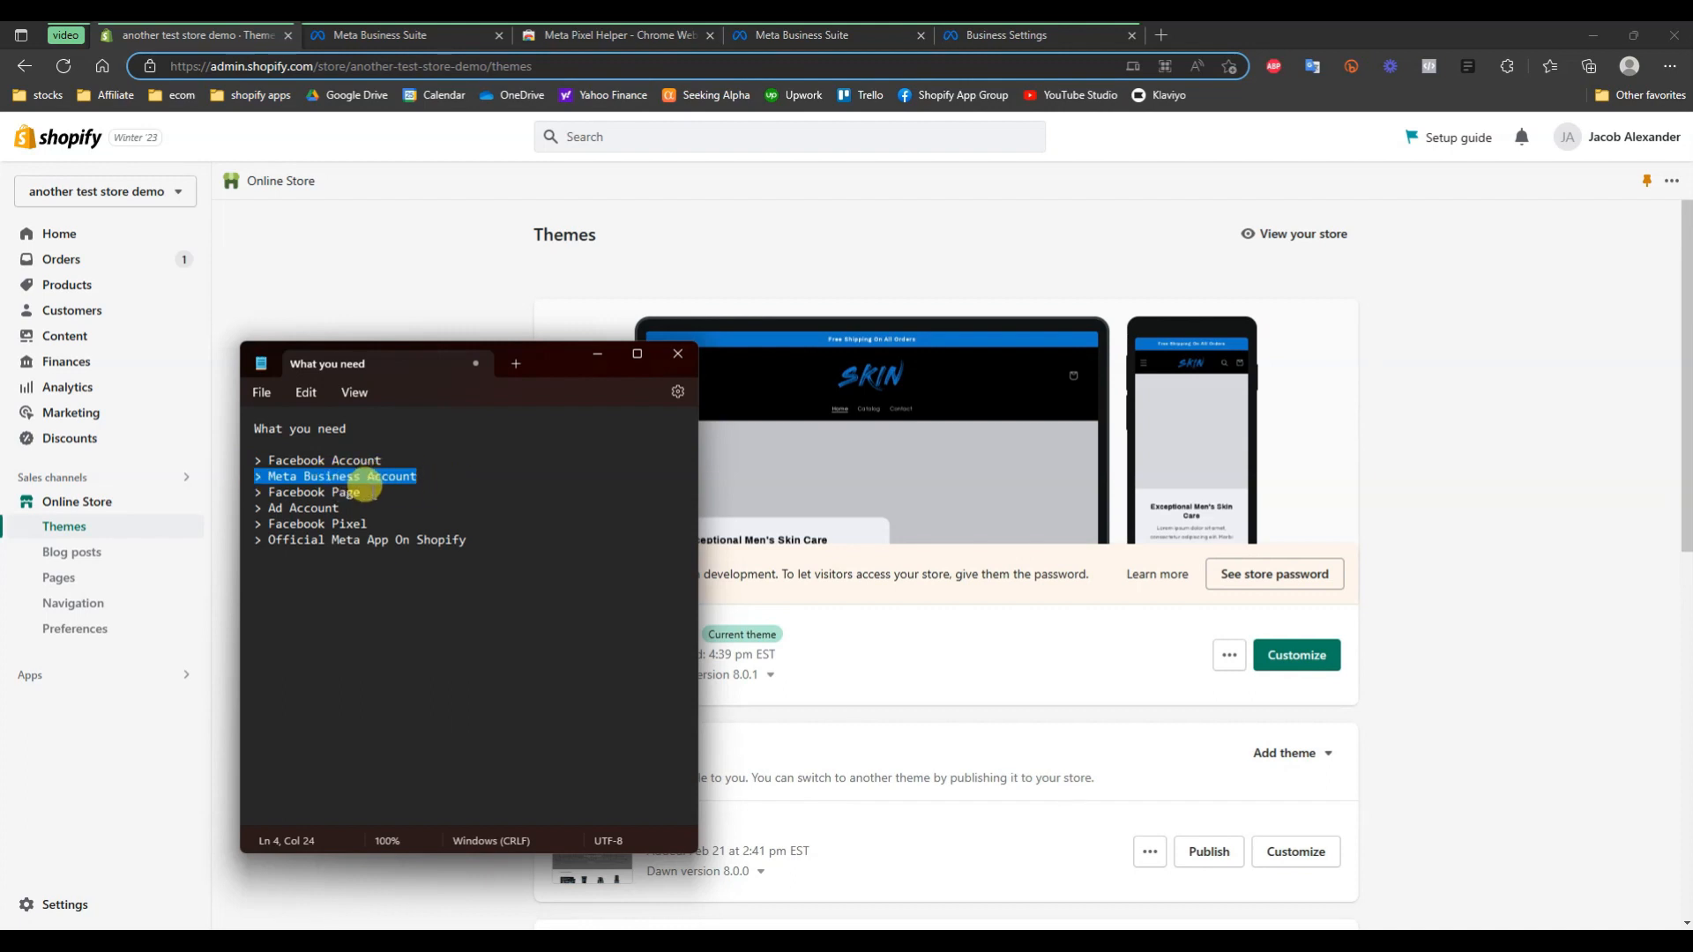
{"action": "left_click_drag", "start_coordinate": [332, 491], "coordinate": [261, 511]}
{"action": "left_click", "coordinate": [347, 499]}
{"action": "left_click", "coordinate": [426, 512]}
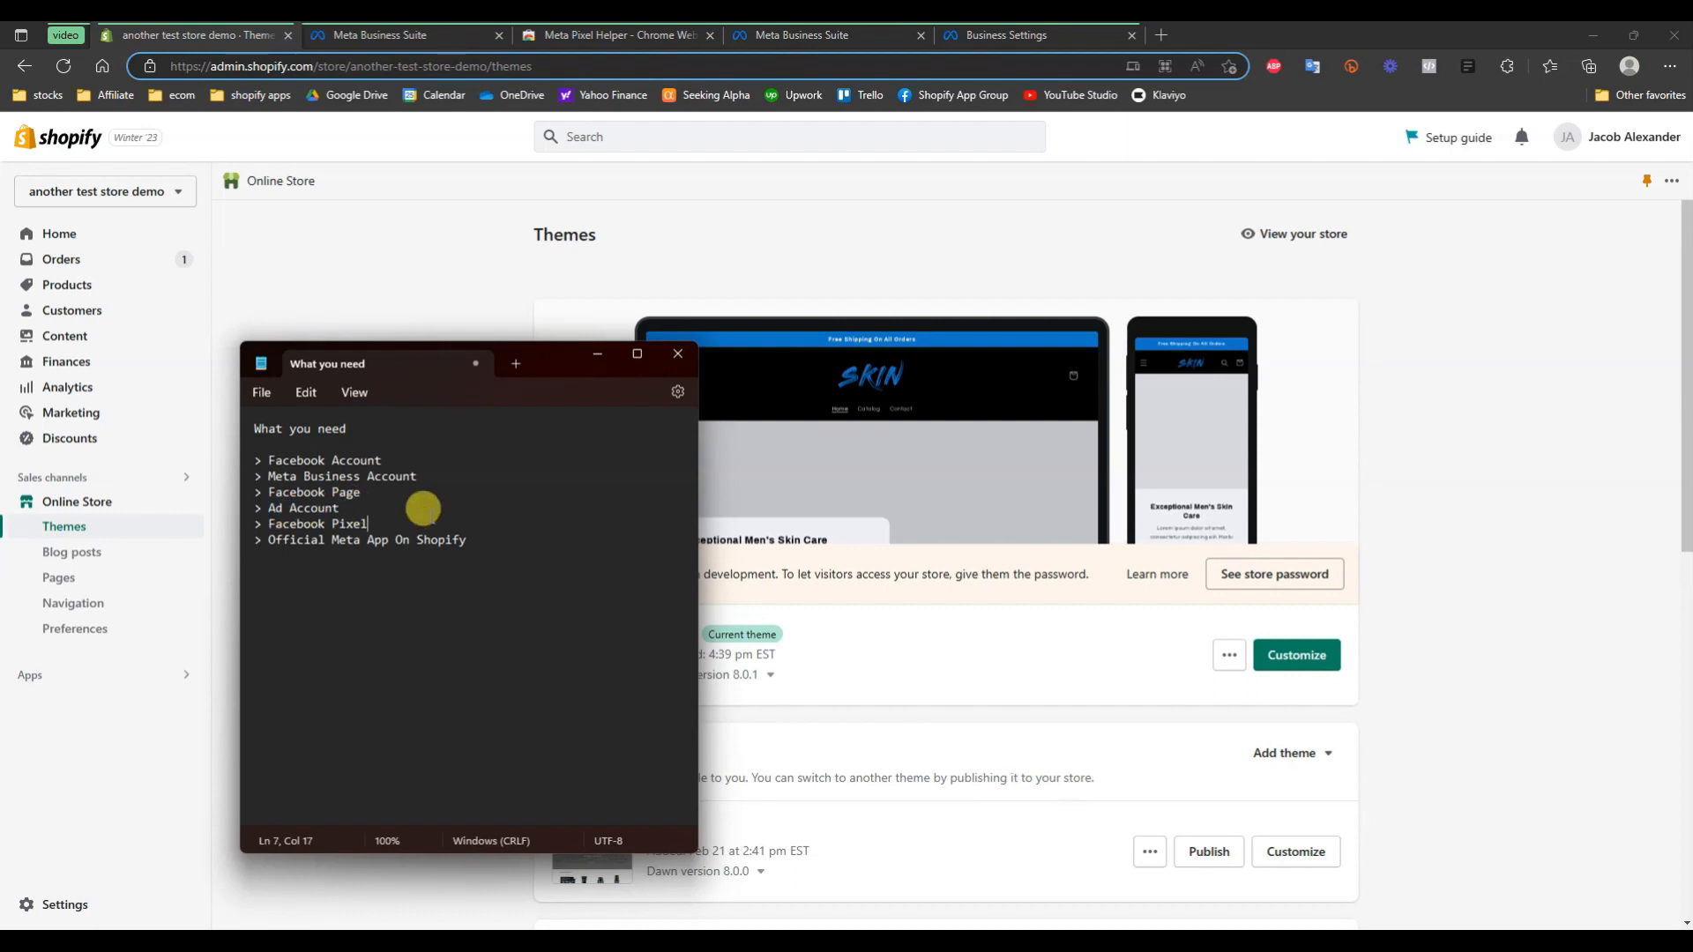
{"action": "left_click_drag", "start_coordinate": [388, 525], "coordinate": [255, 524]}
{"action": "left_click", "coordinate": [387, 509]}
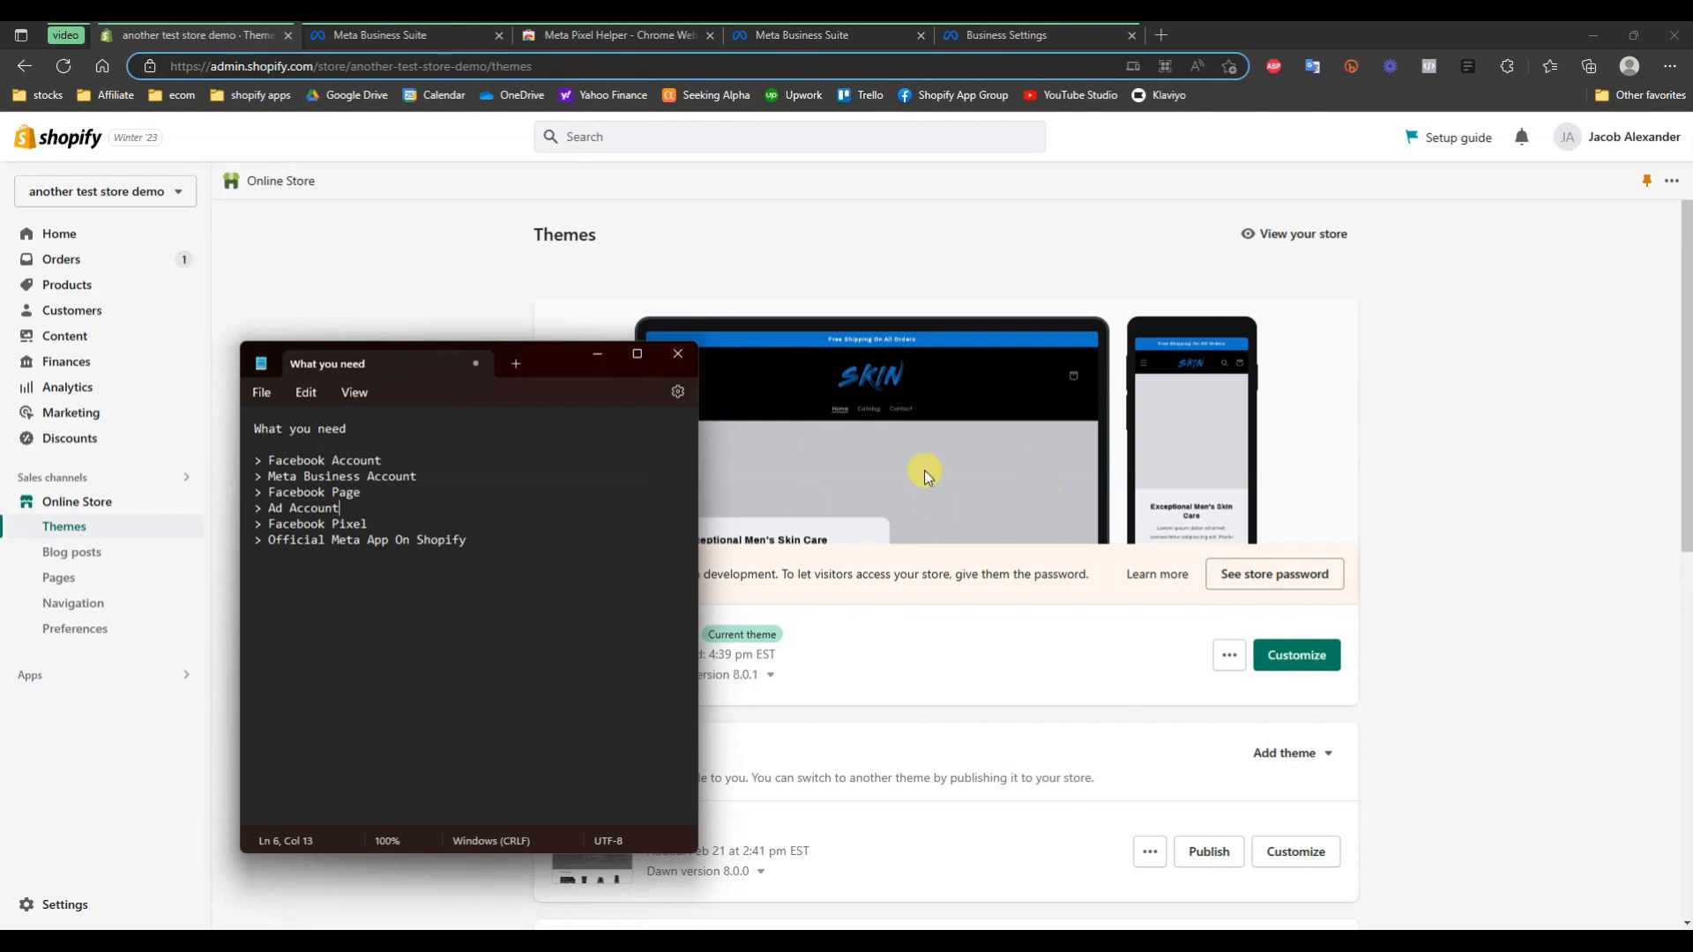
{"action": "triple_click", "coordinate": [484, 538]}
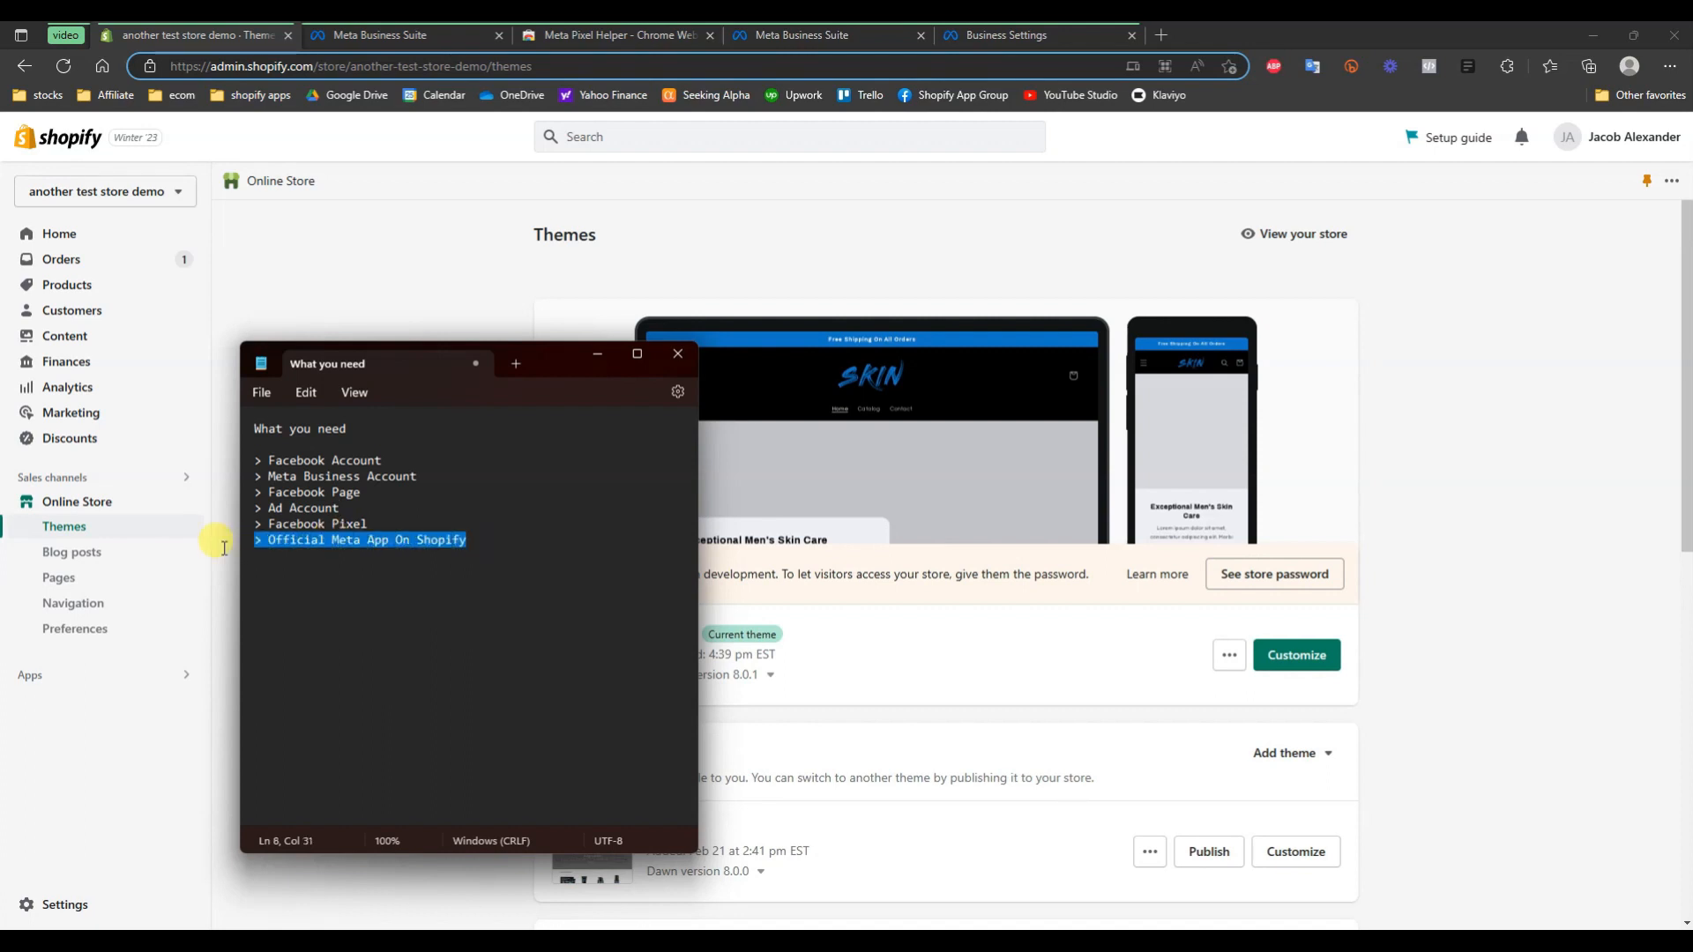
{"action": "left_click", "coordinate": [502, 539]}
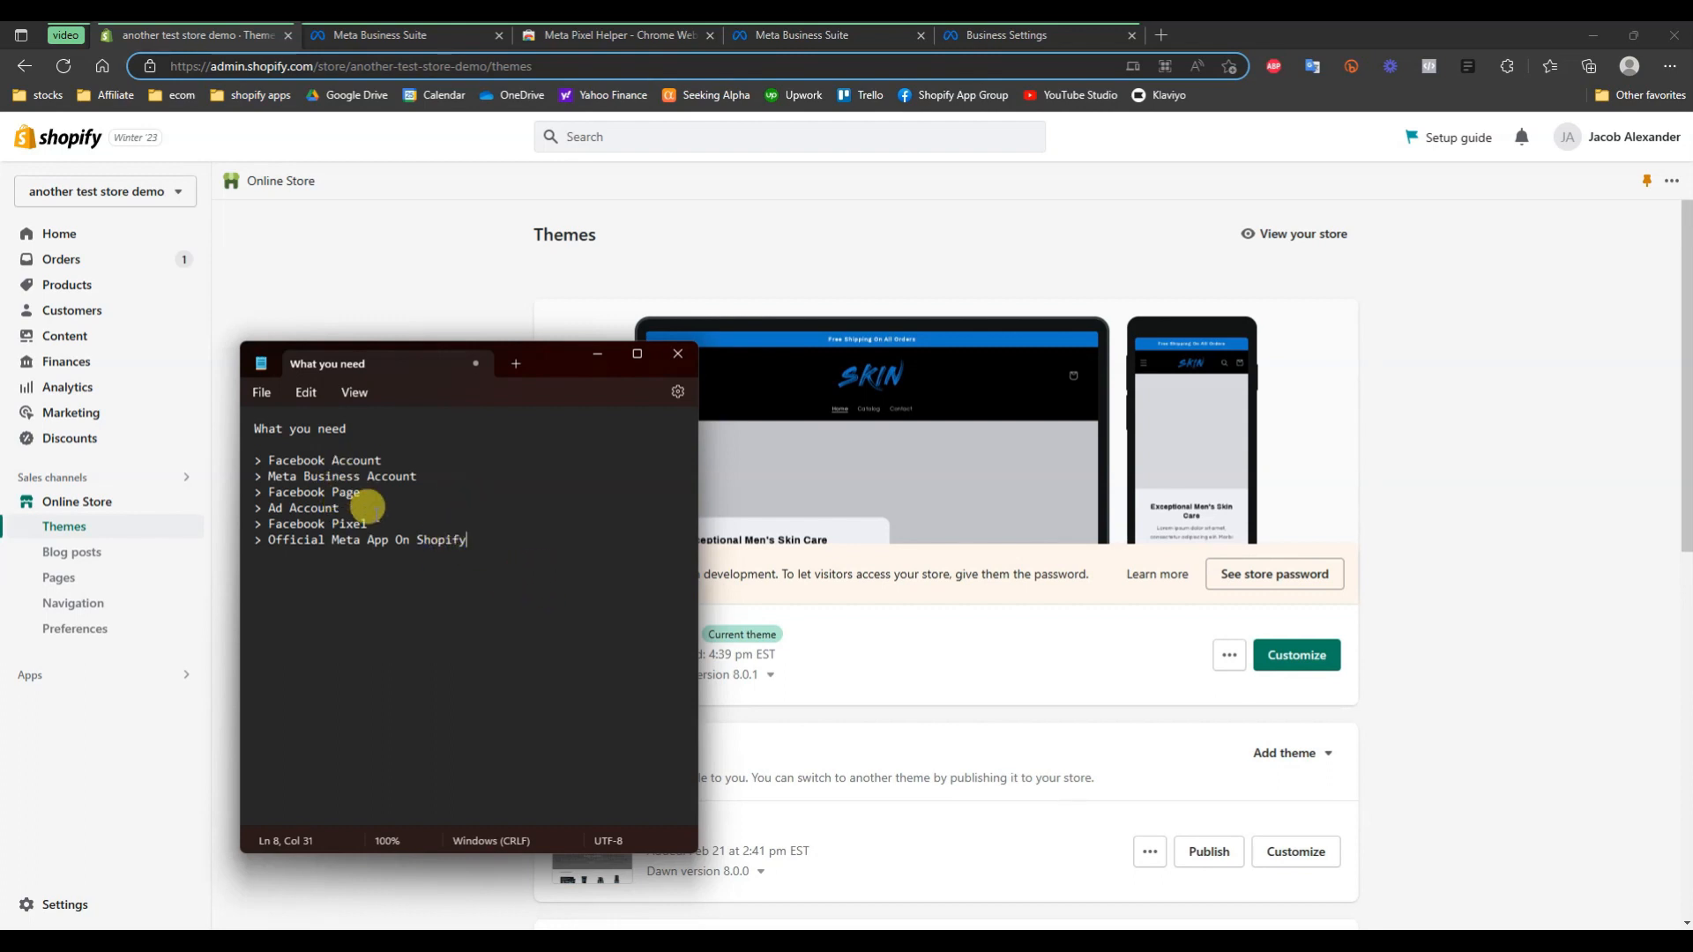
{"action": "left_click_drag", "start_coordinate": [369, 524], "coordinate": [262, 454]}
{"action": "left_click", "coordinate": [372, 526]}
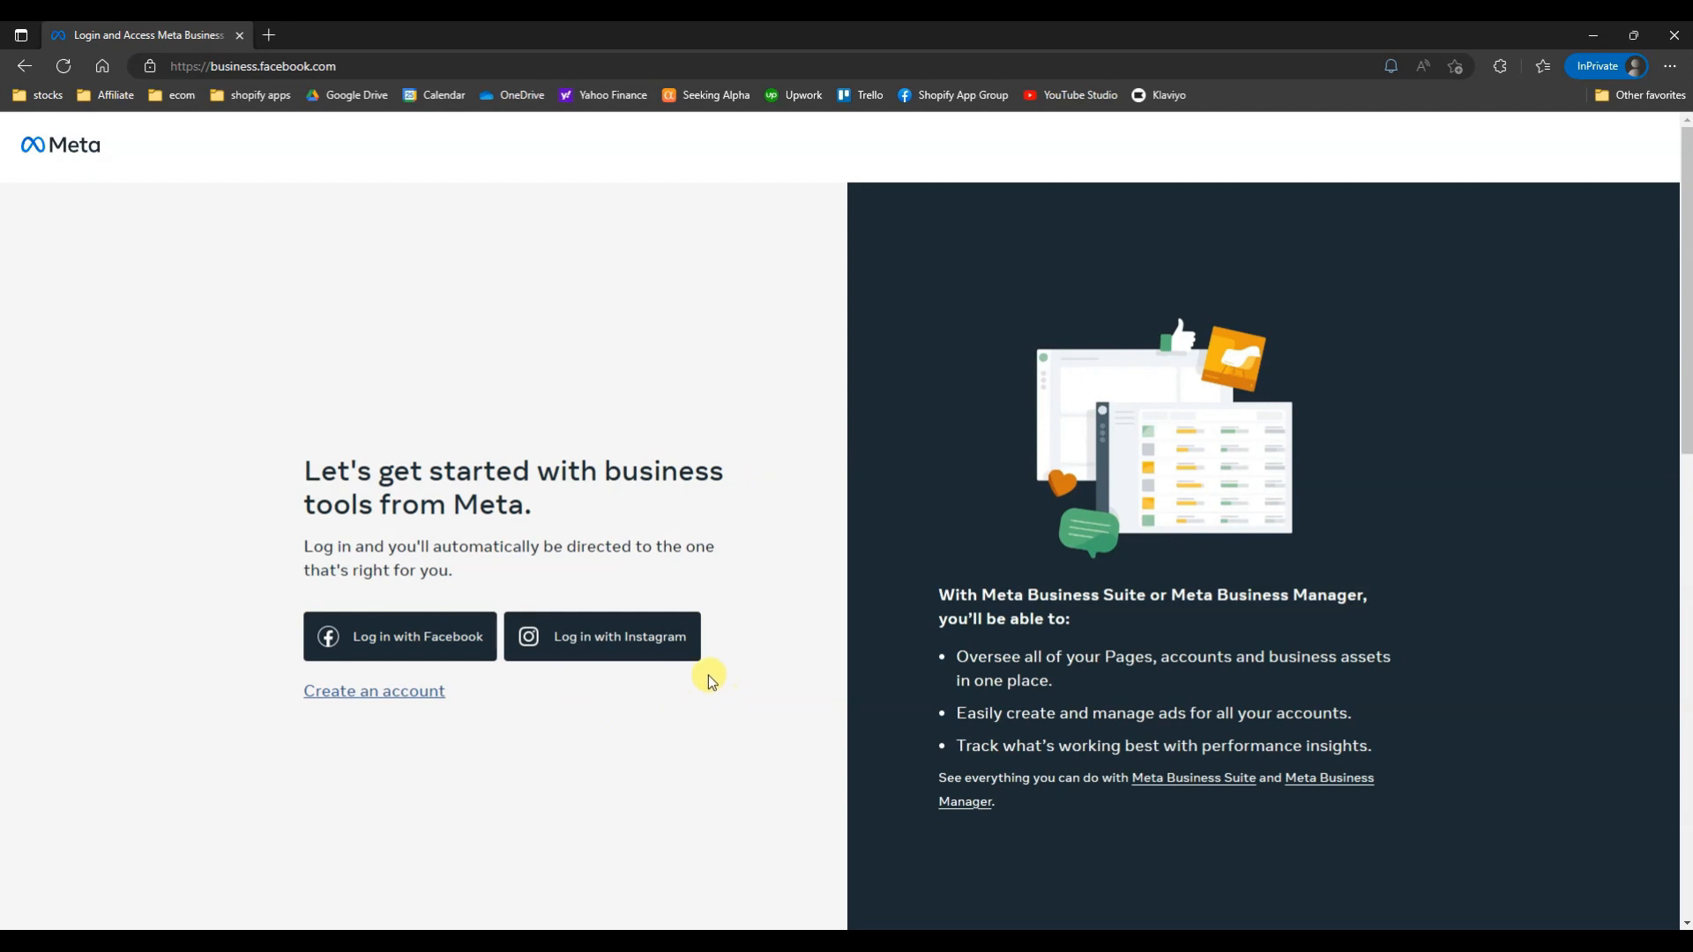
Start creating a new account from the Meta business tools login page
{"action": "left_click", "coordinate": [426, 700]}
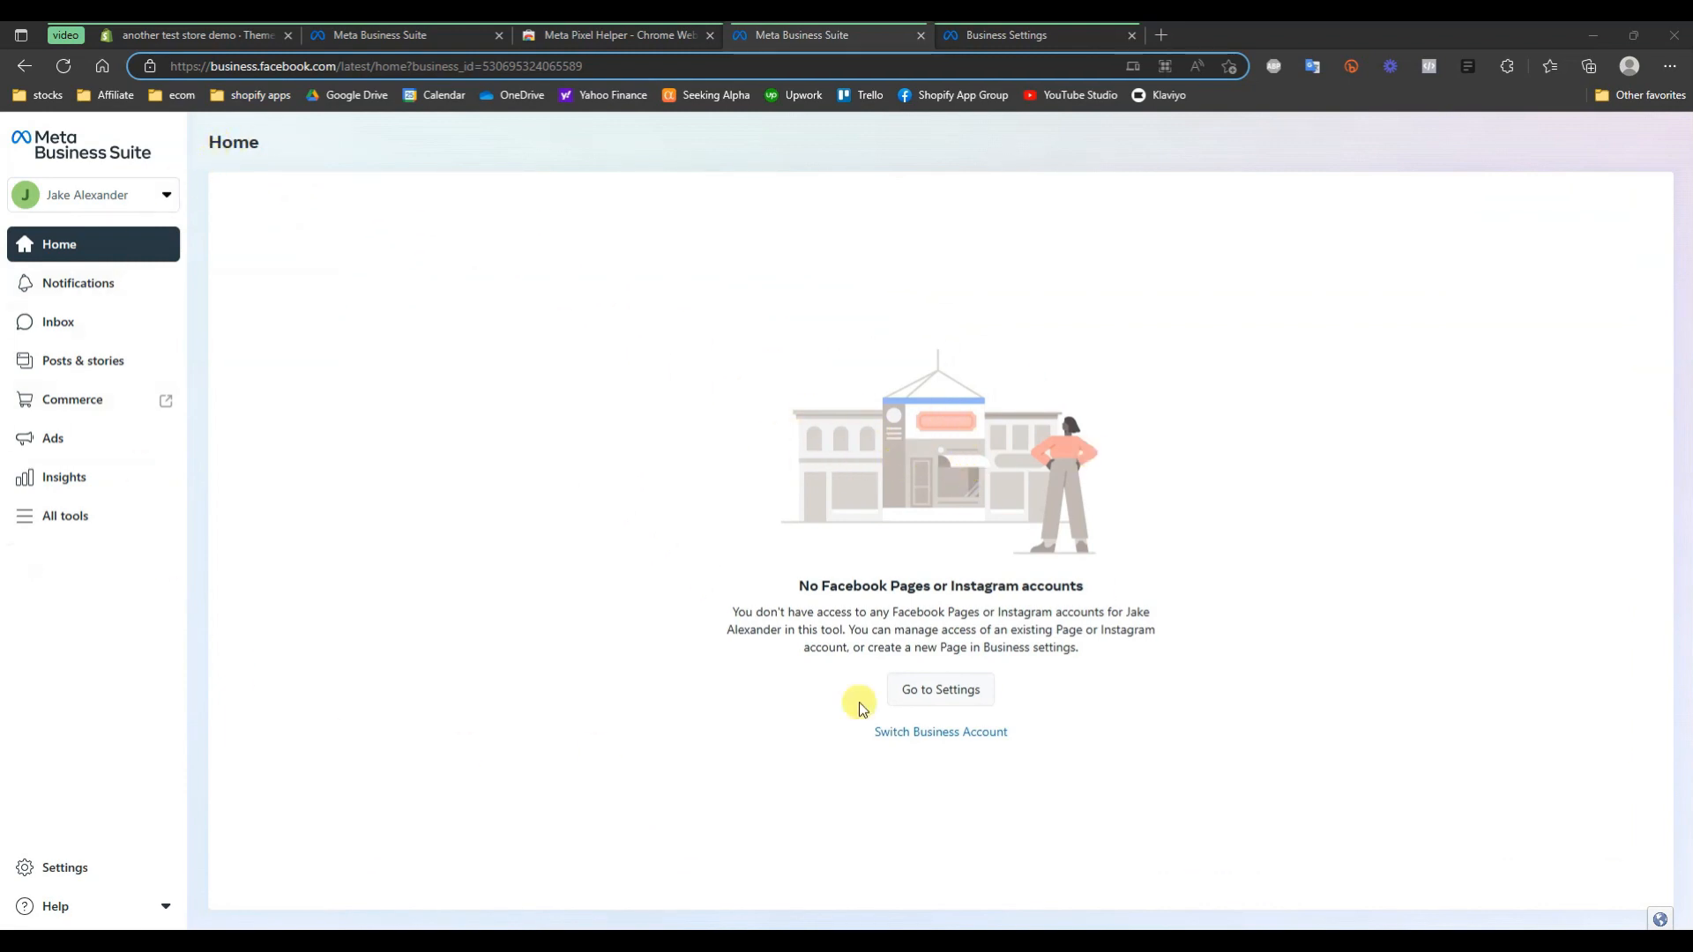
Open the full Business settings from the Meta Business Suite settings and close the surplus browser tabs
{"action": "left_click", "coordinate": [1005, 34]}
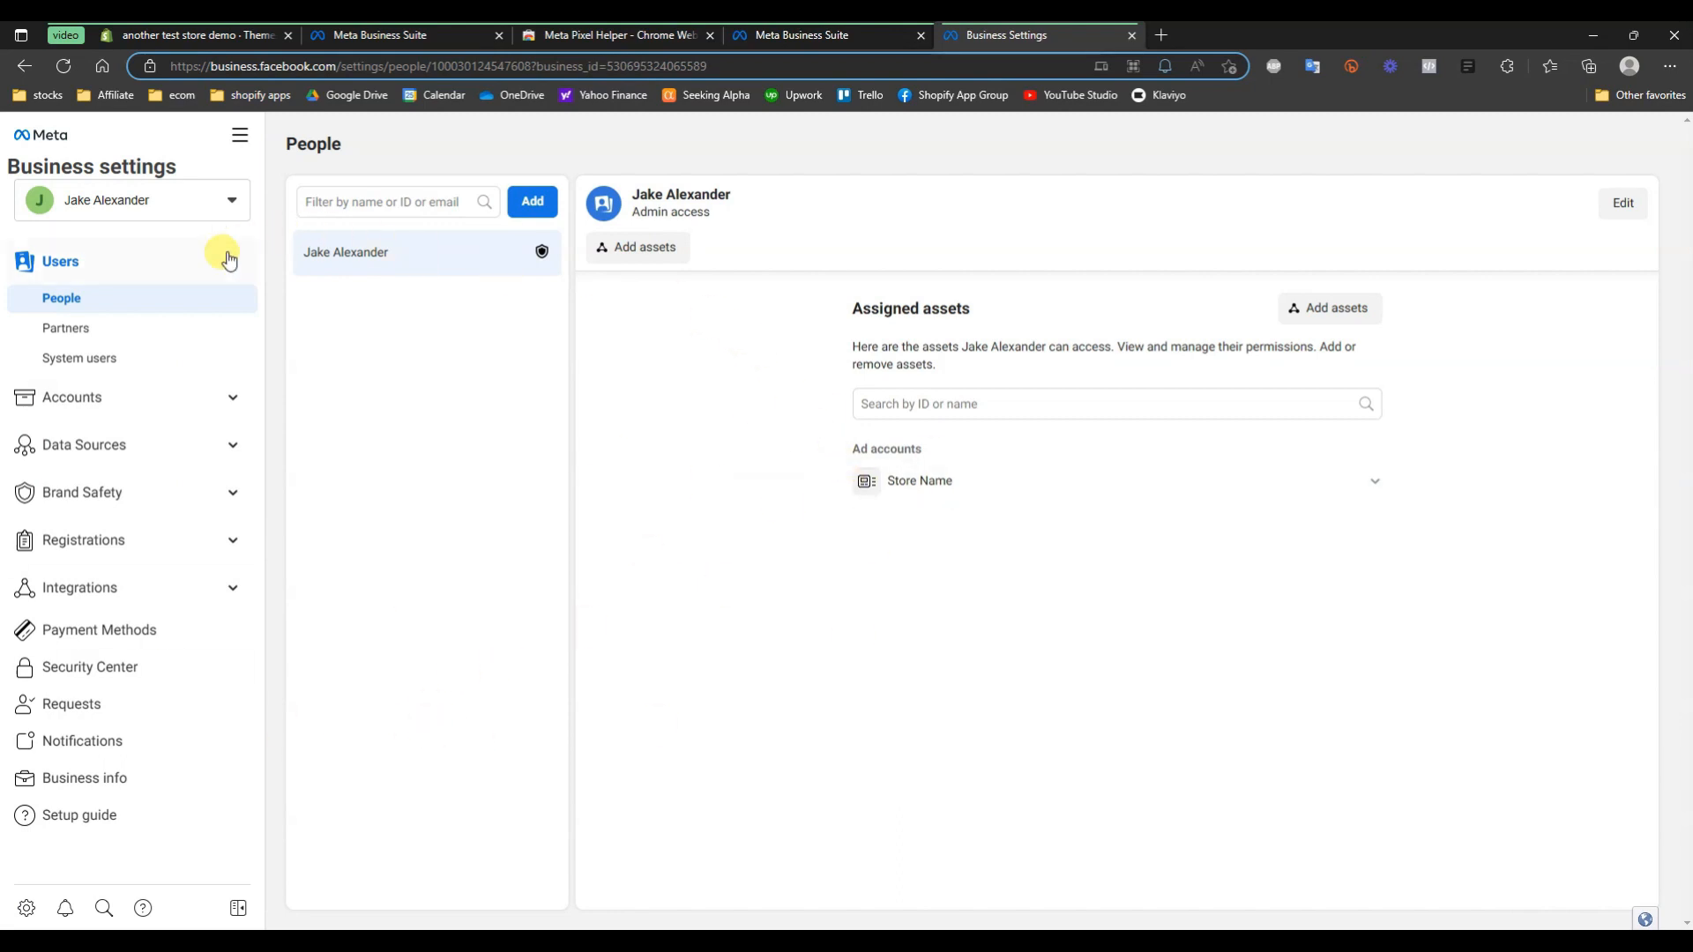
{"action": "left_click", "coordinate": [812, 32]}
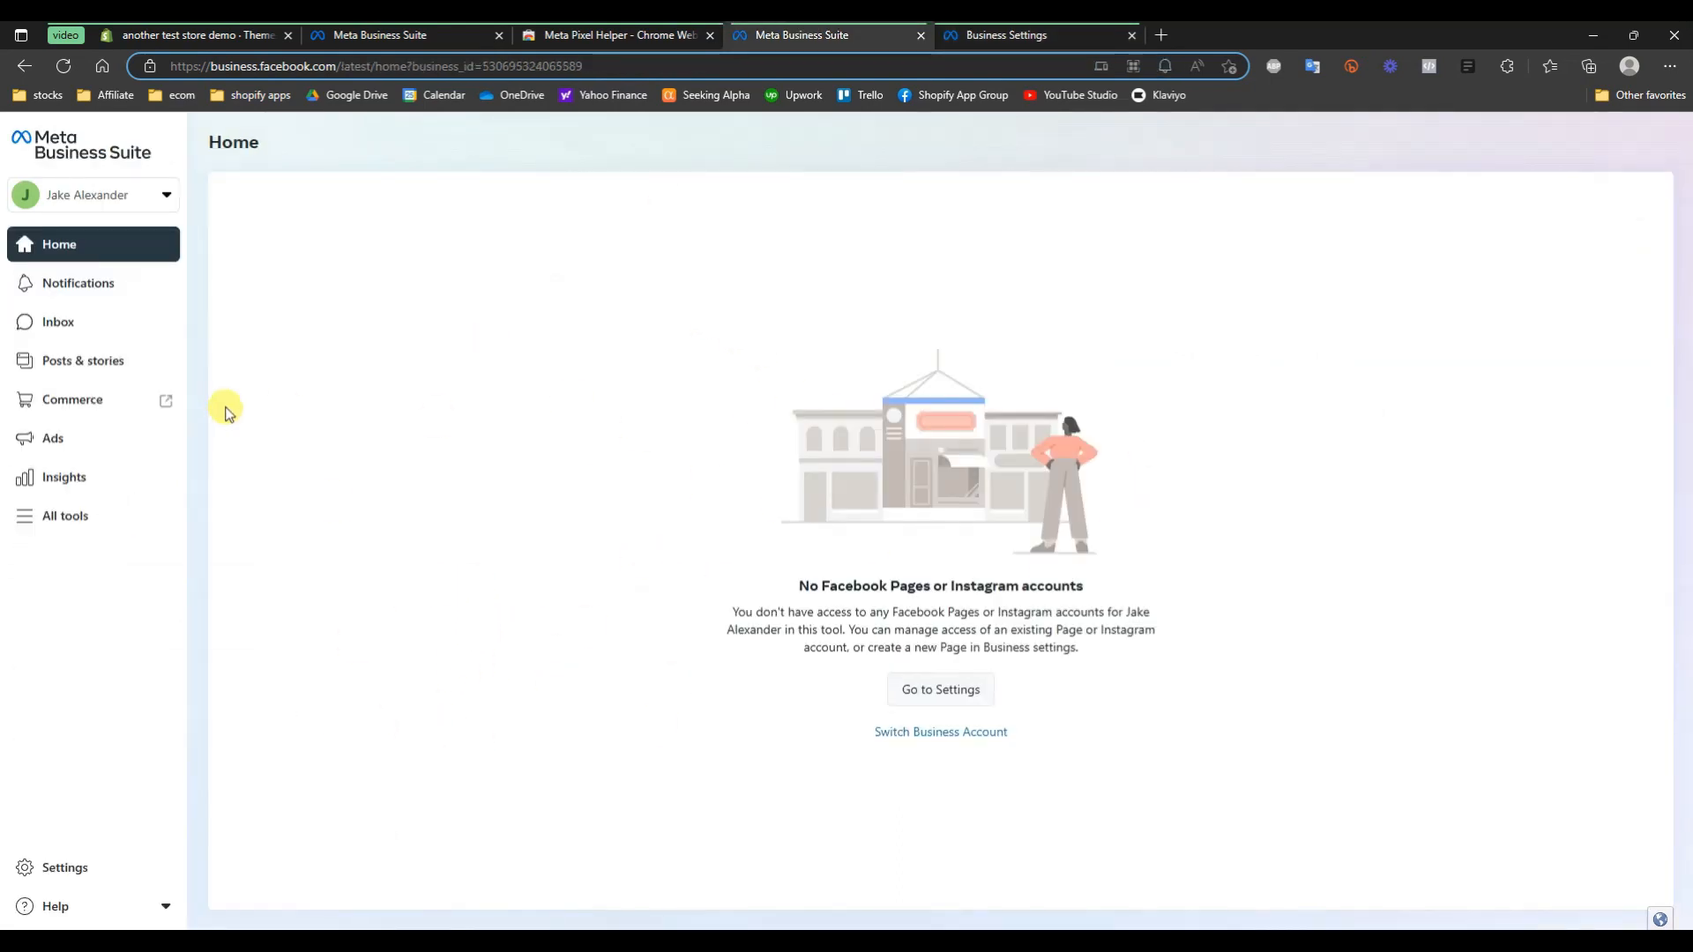
{"action": "left_click", "coordinate": [67, 869]}
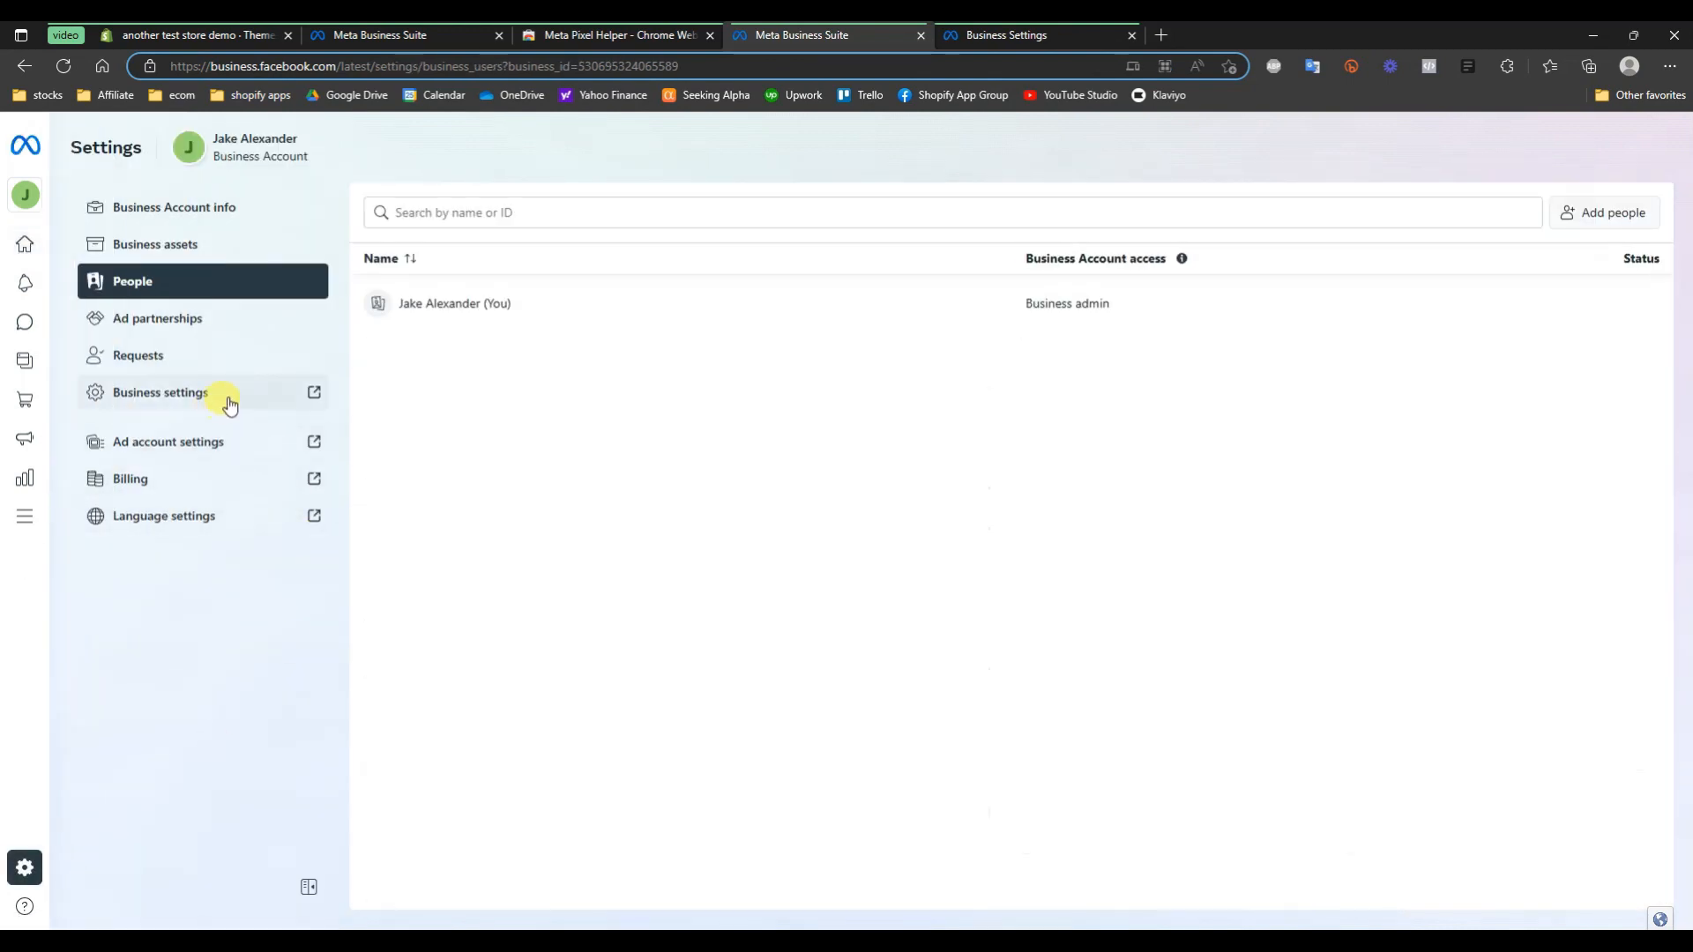
{"action": "left_click", "coordinate": [232, 394]}
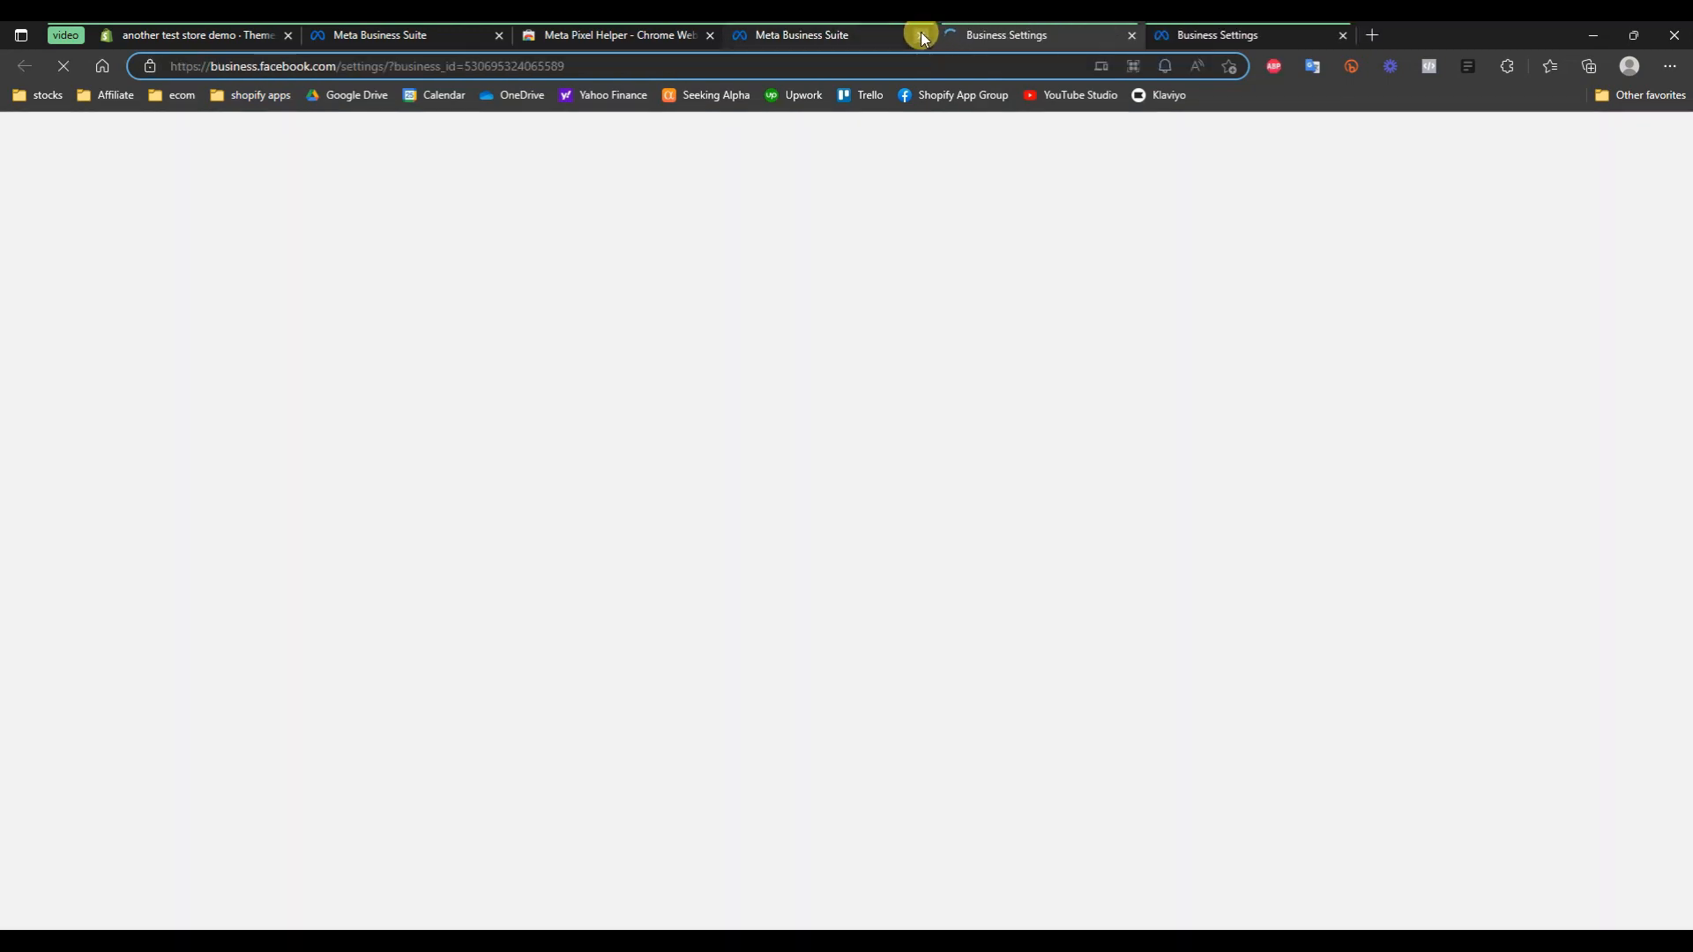
{"action": "left_click", "coordinate": [921, 36]}
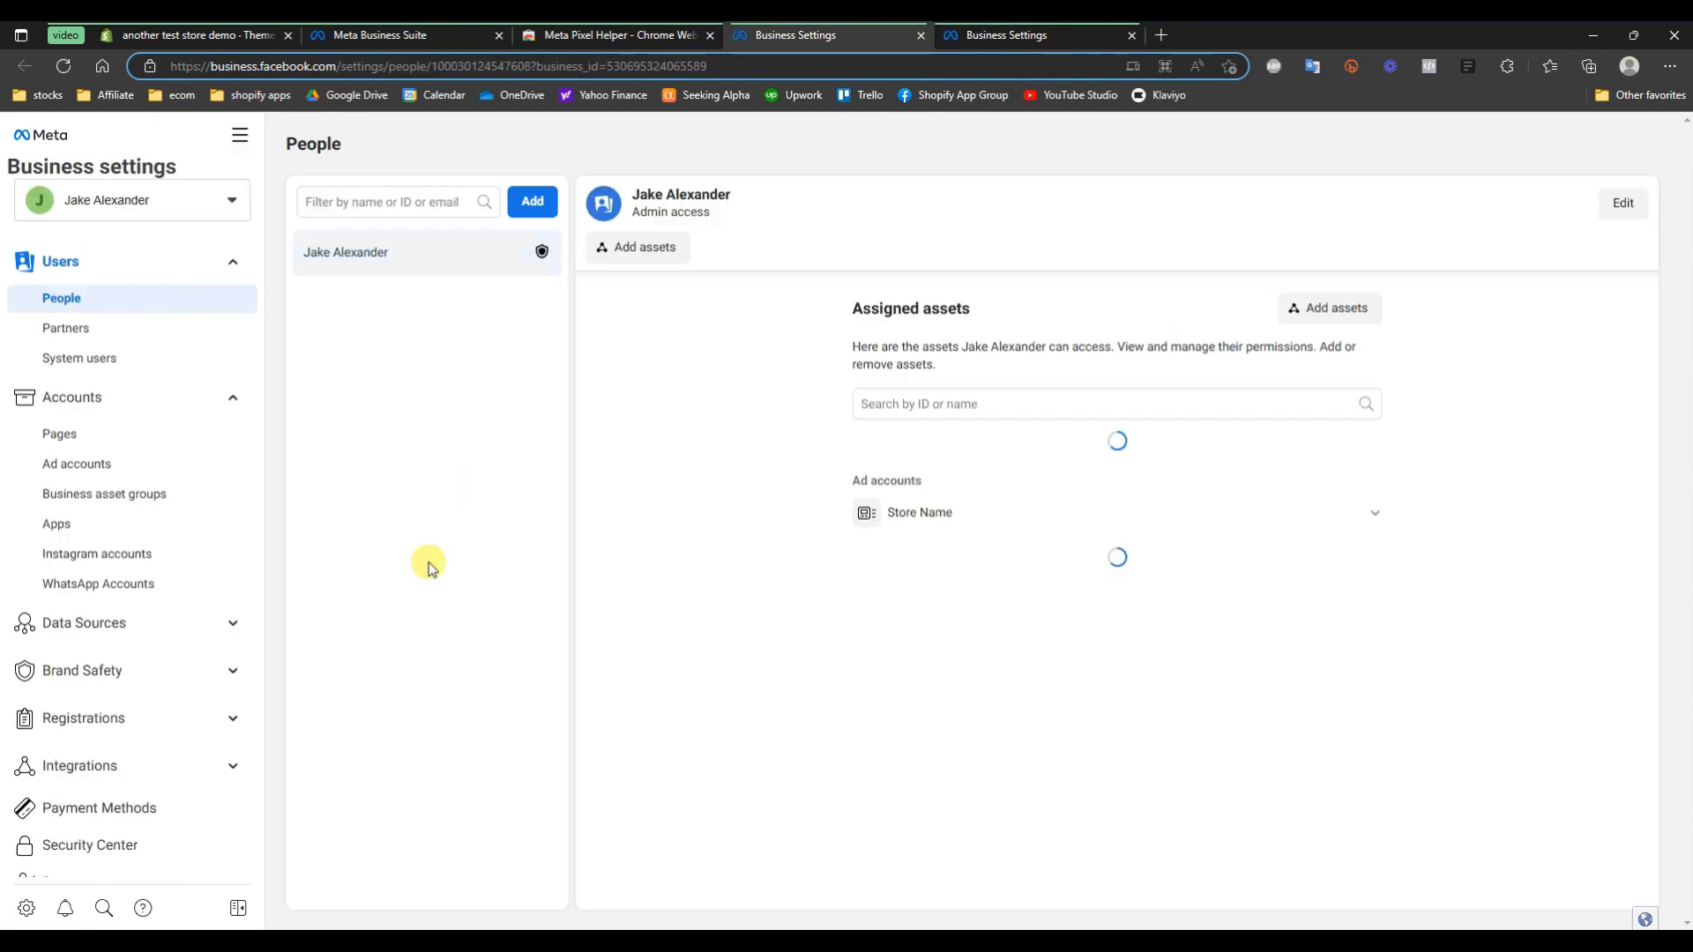
{"action": "left_click", "coordinate": [1131, 35]}
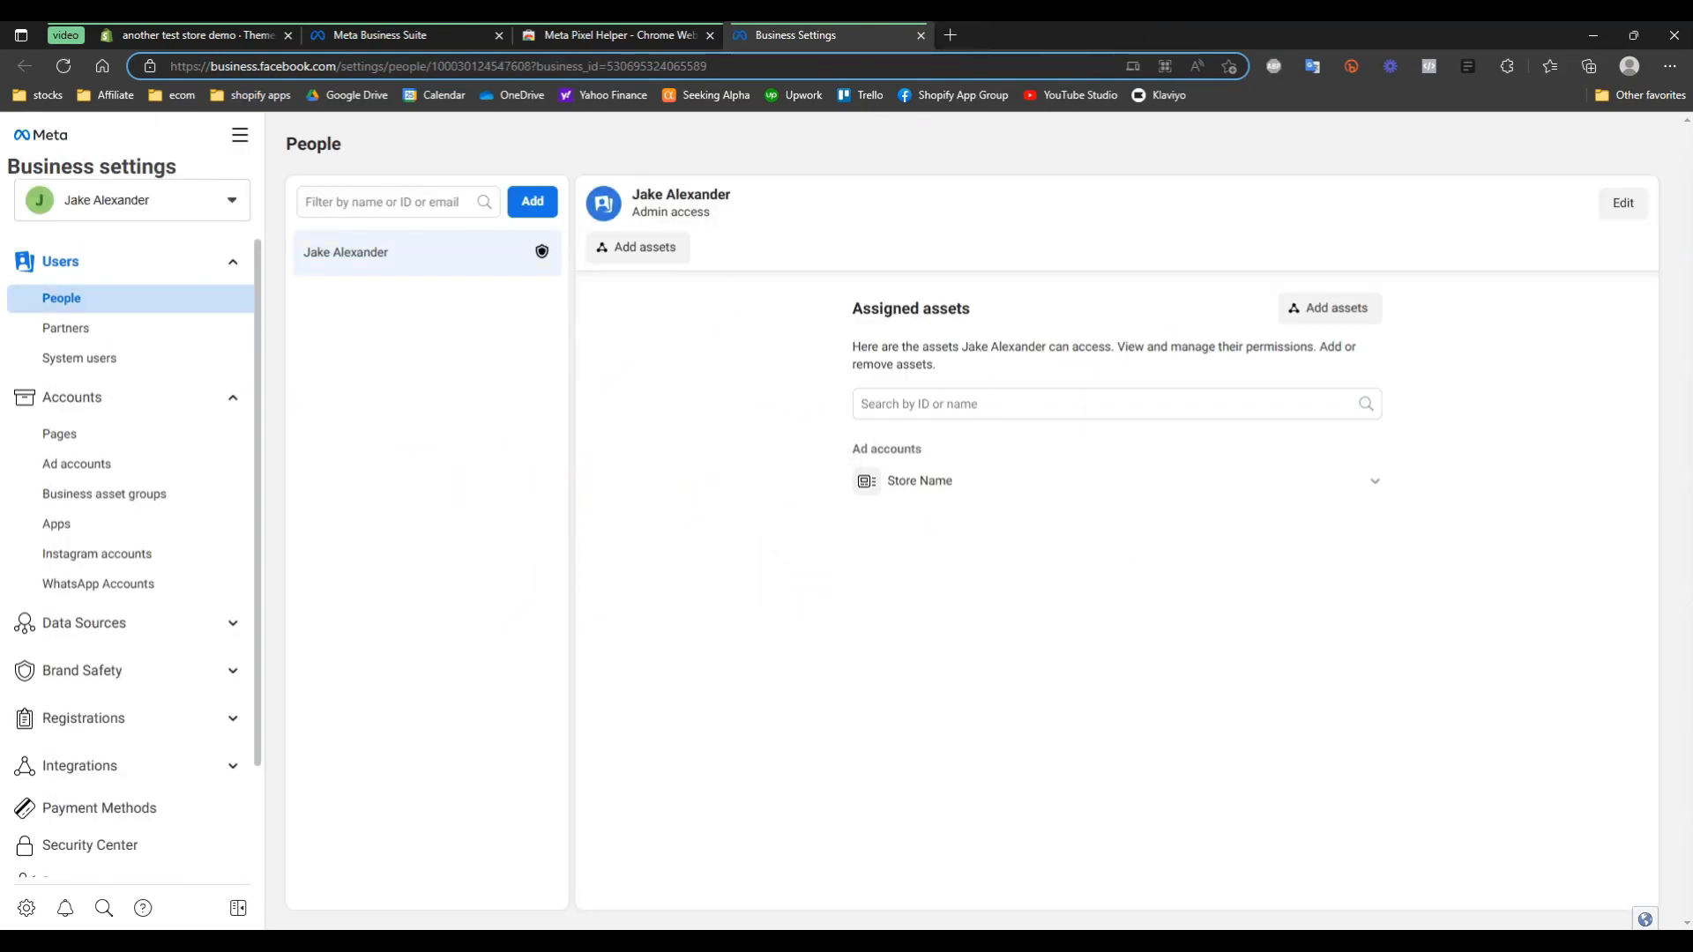
Check the Facebook Page, Ad Account and Facebook Pixel items in the Notepad checklist, and move the note out of view
{"action": "left_click_drag", "start_coordinate": [0, 374], "coordinate": [842, 381]}
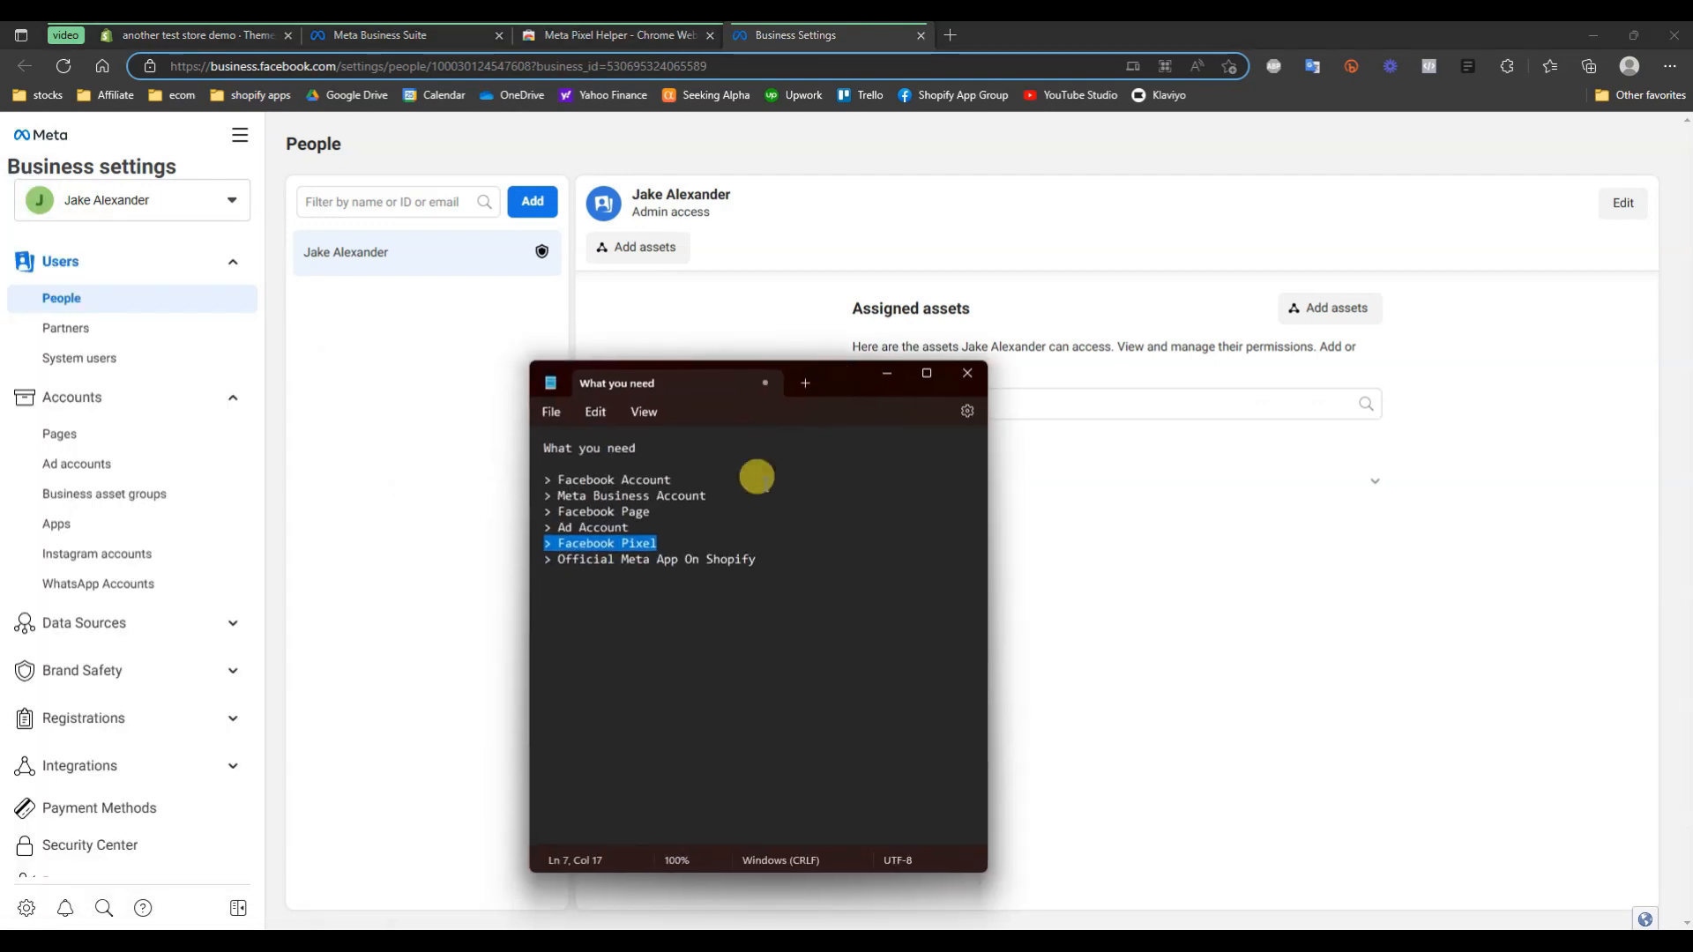
{"action": "left_click_drag", "start_coordinate": [650, 512], "coordinate": [540, 520]}
{"action": "left_click", "coordinate": [602, 528]}
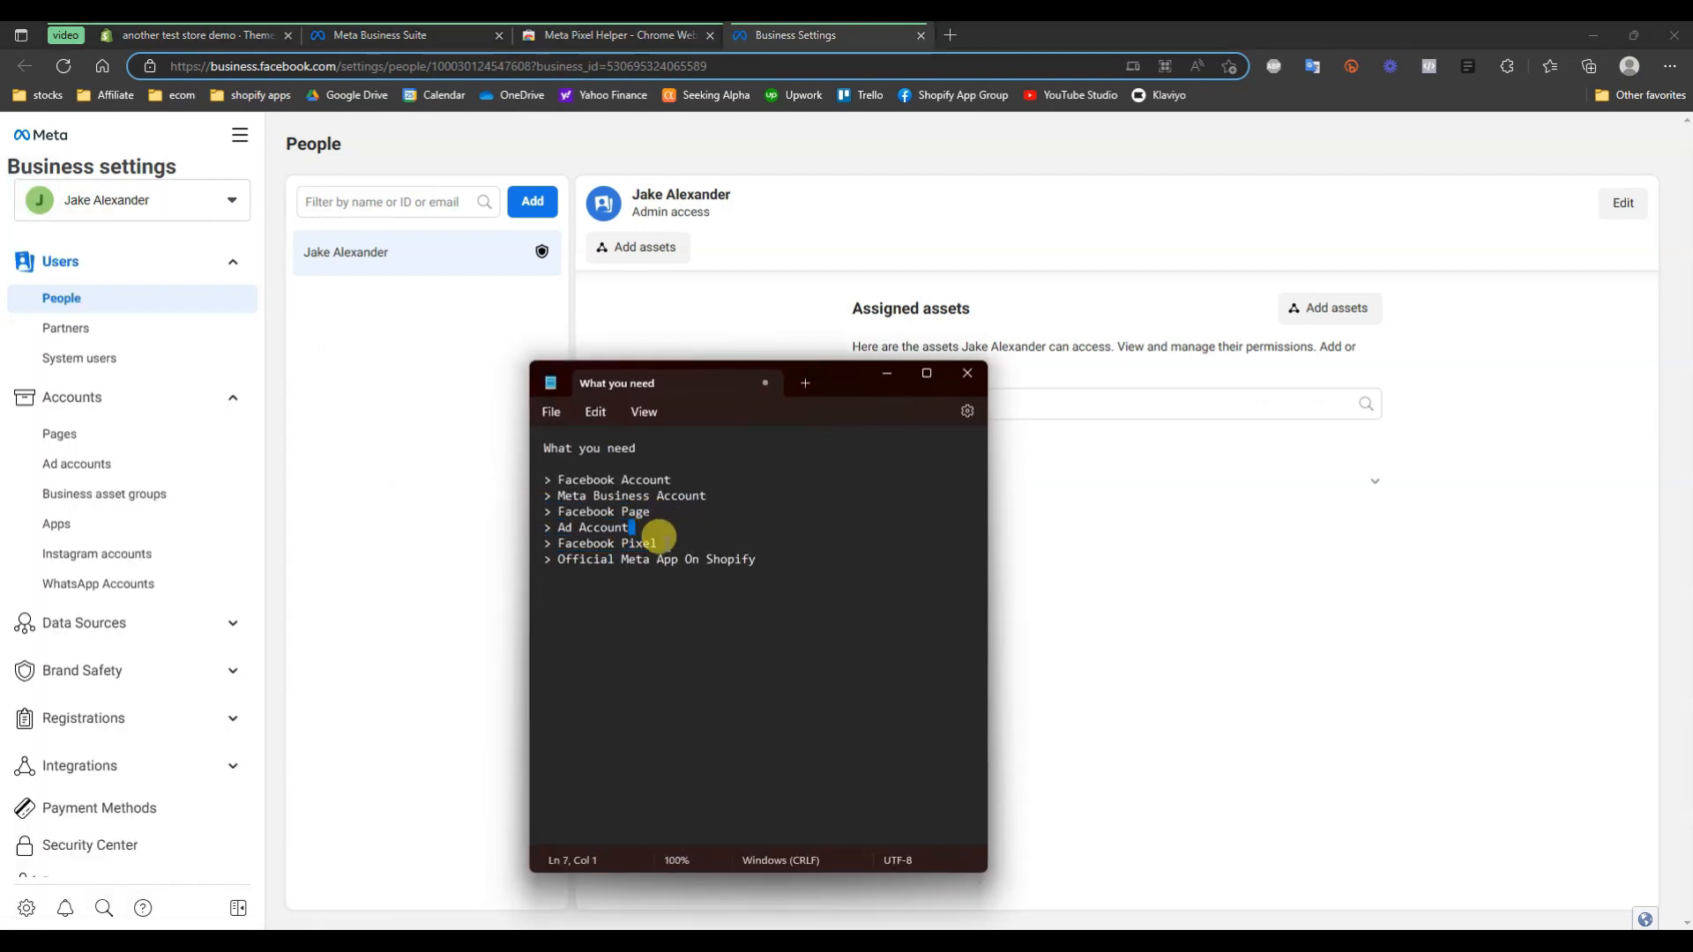
{"action": "left_click_drag", "start_coordinate": [658, 543], "coordinate": [548, 541]}
{"action": "left_click", "coordinate": [692, 559]}
{"action": "left_click_drag", "start_coordinate": [858, 379], "coordinate": [0, 379]}
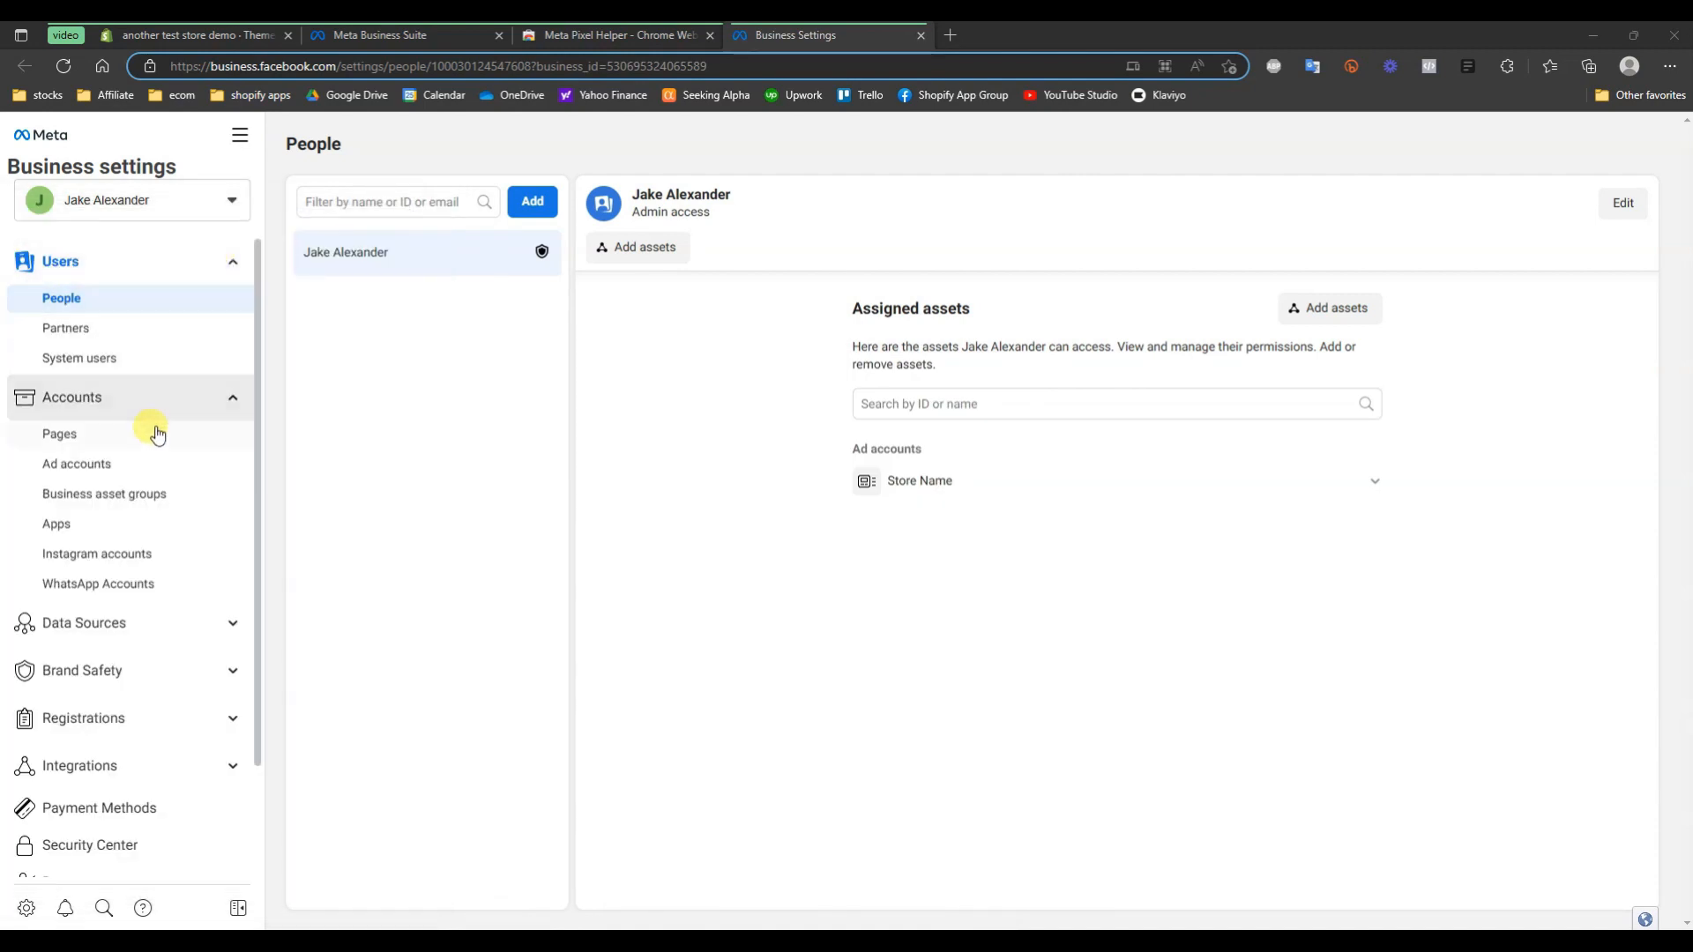
Create a new Facebook Page of type Brand or product, named "SKIN demo", in the Health/beauty category
{"action": "left_click", "coordinate": [68, 432]}
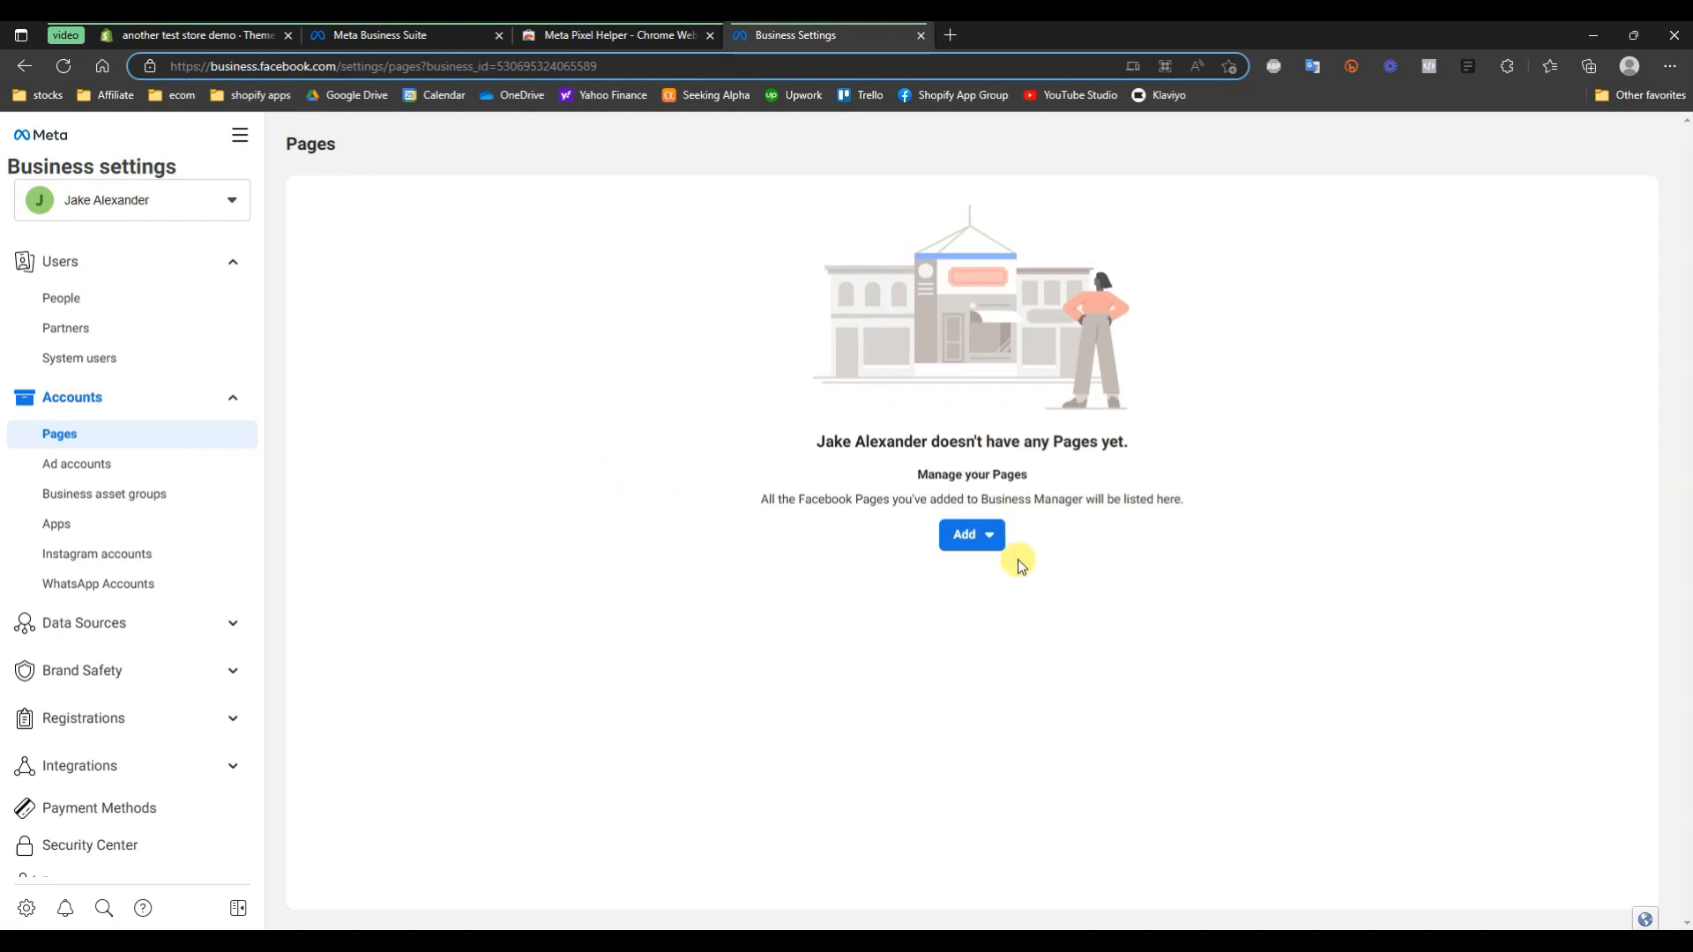
{"action": "left_click", "coordinate": [986, 540]}
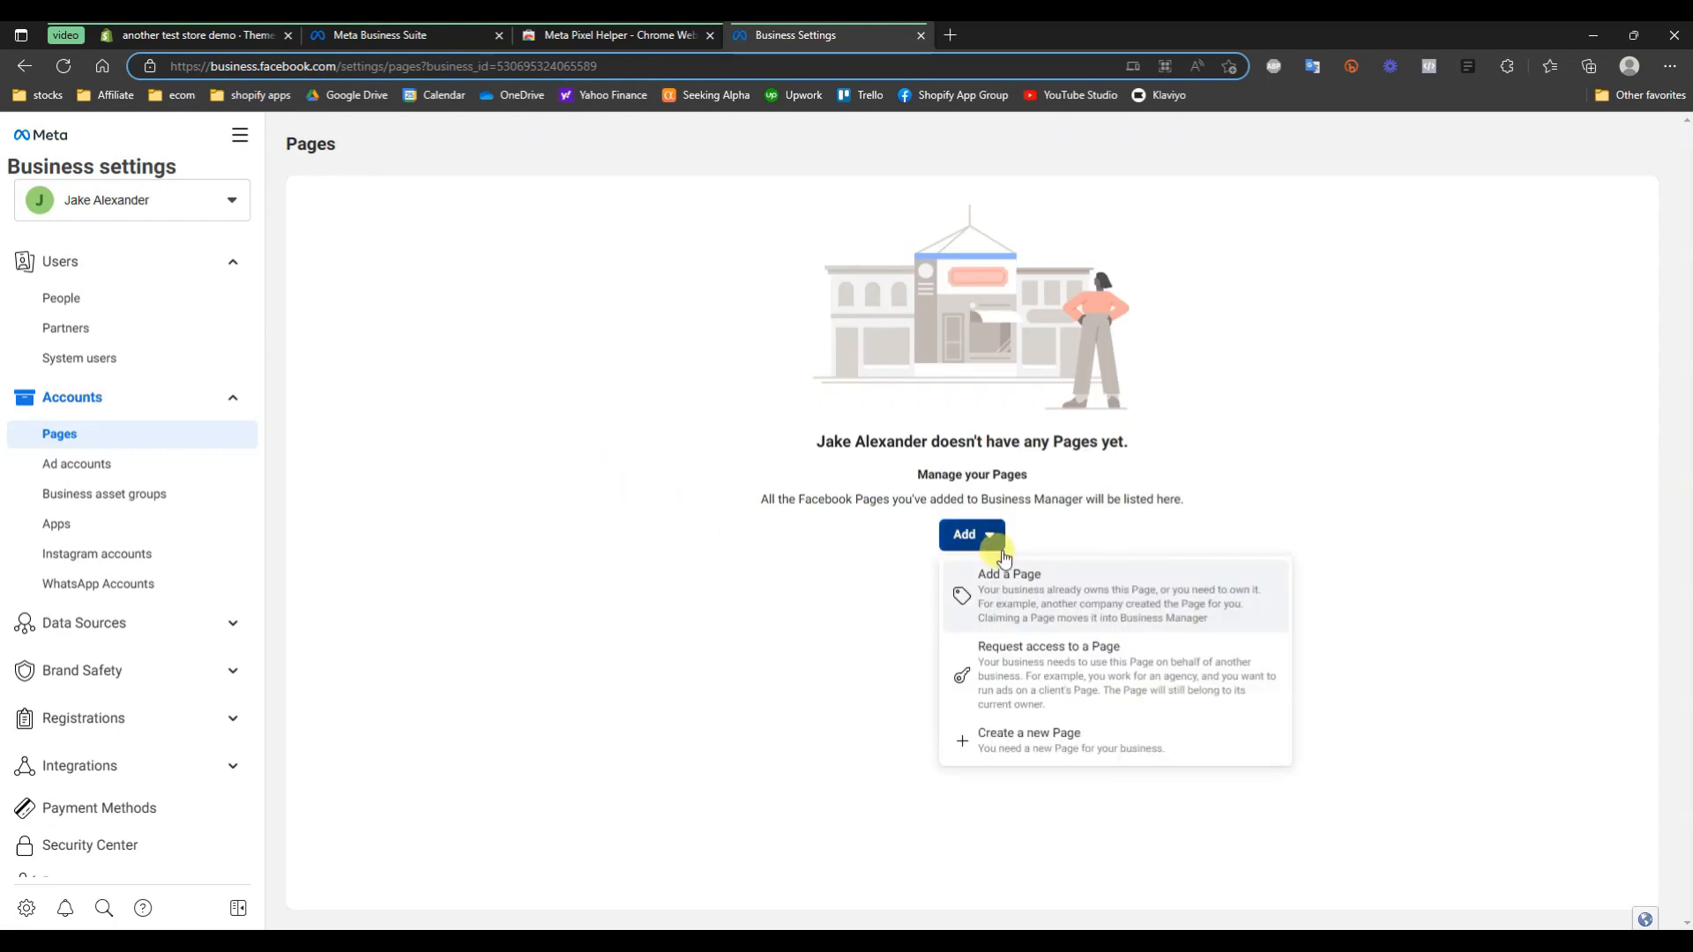
{"action": "left_click", "coordinate": [1039, 736]}
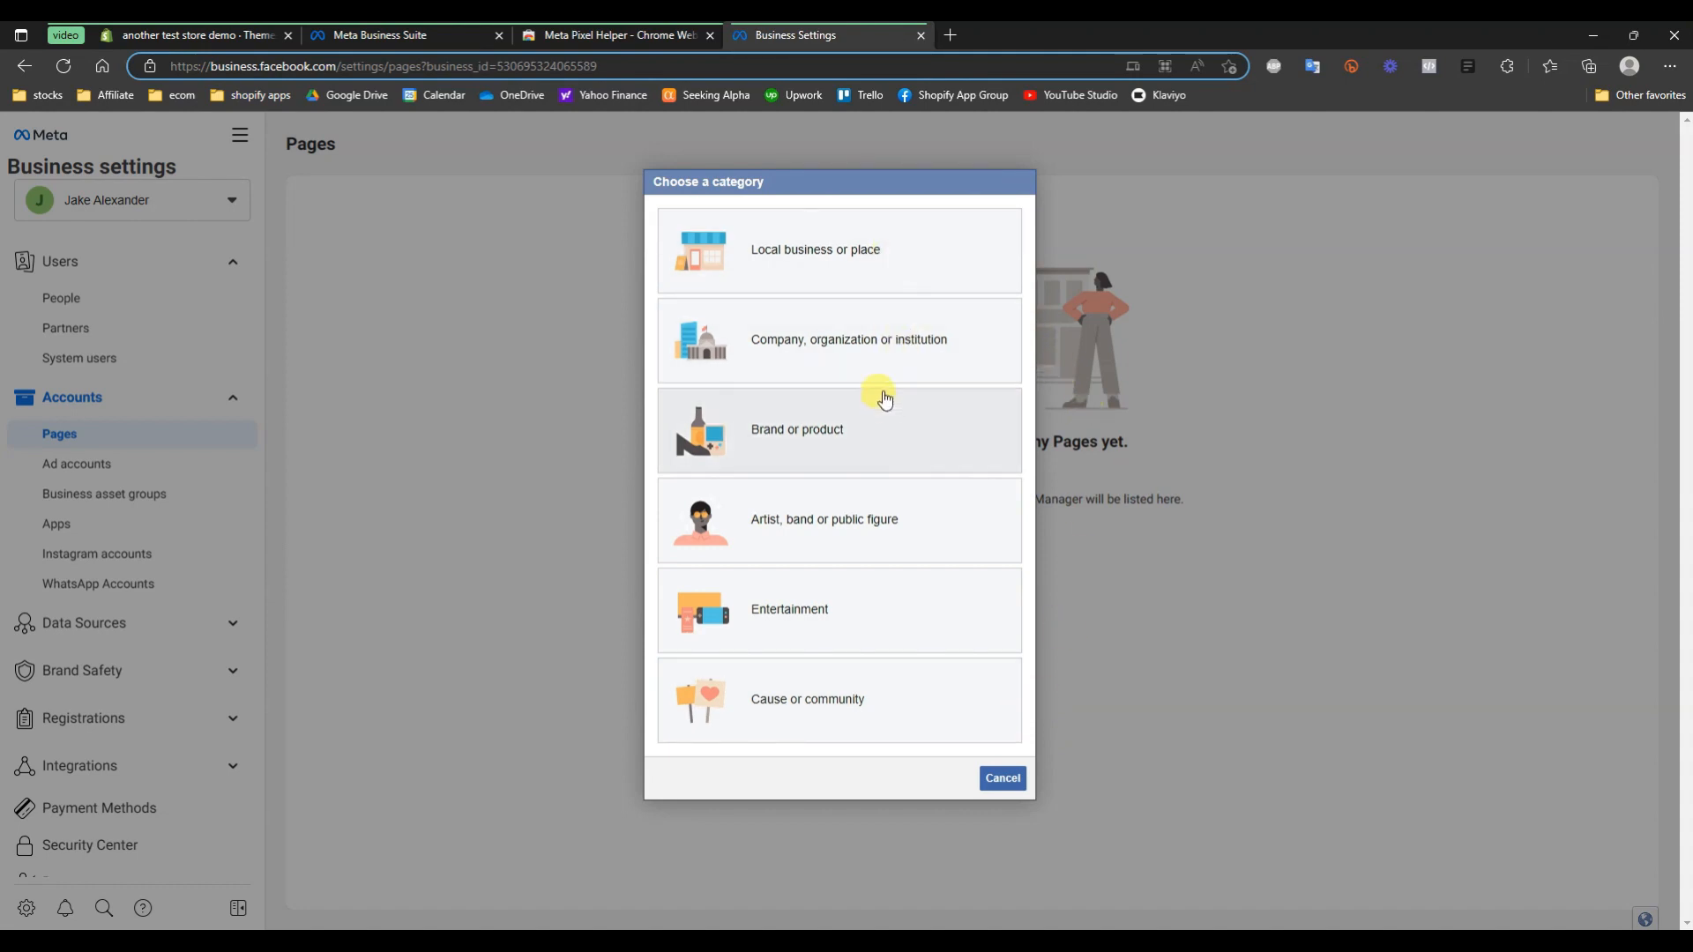
{"action": "left_click", "coordinate": [835, 437]}
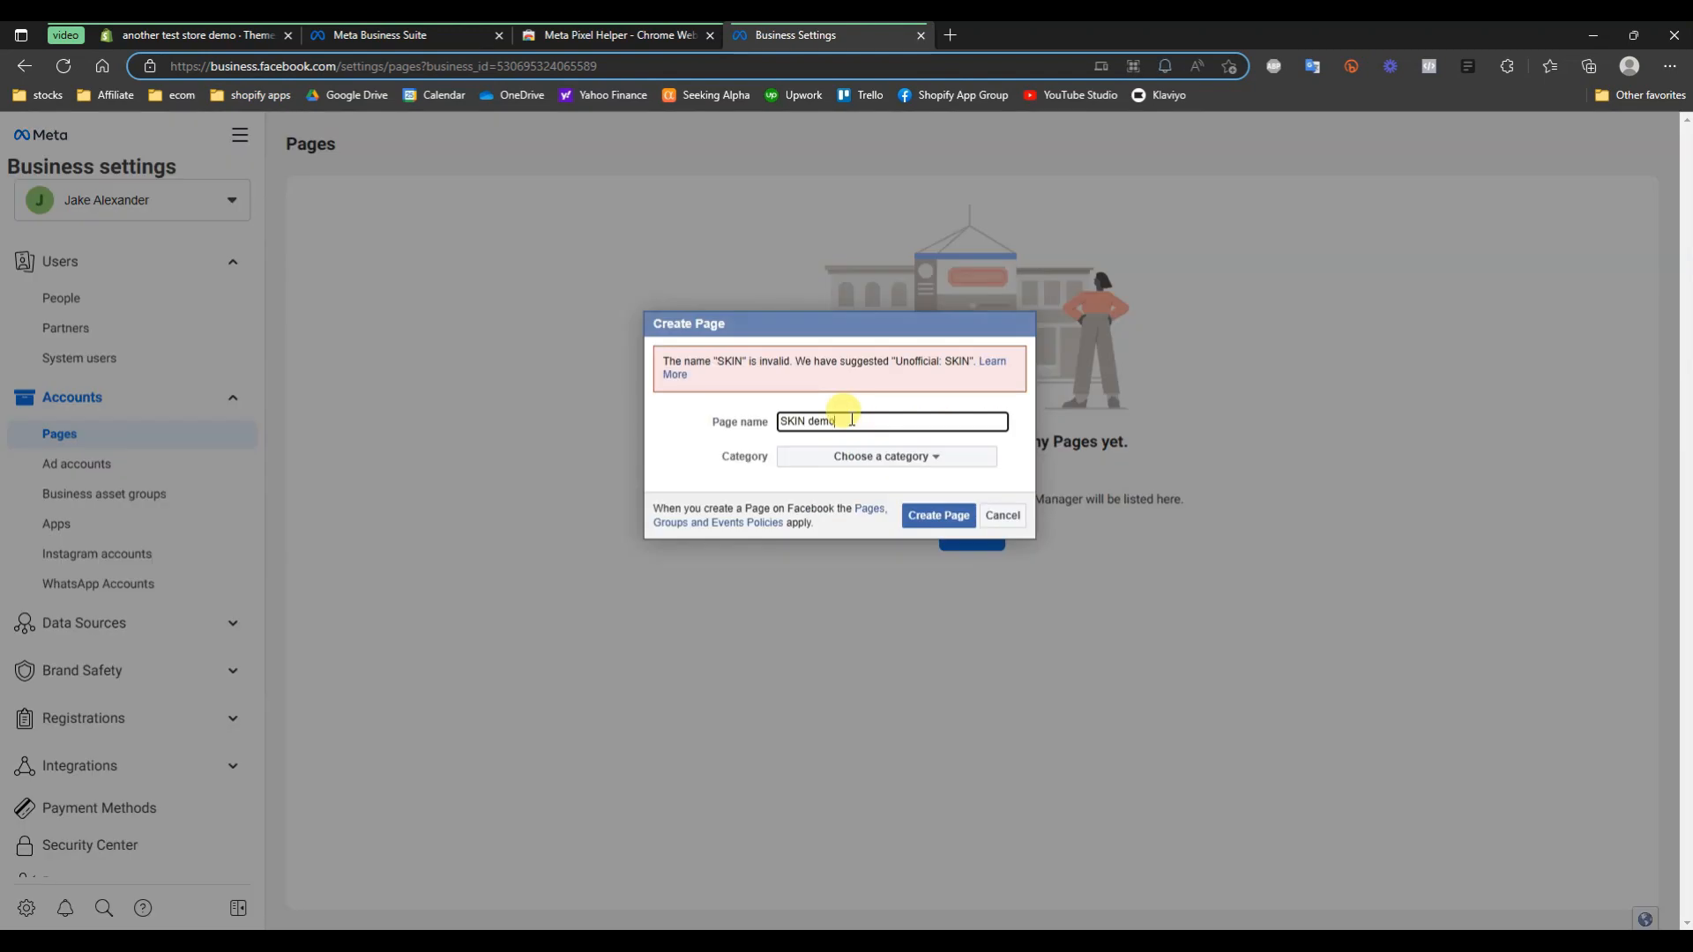
{"action": "left_click", "coordinate": [899, 457]}
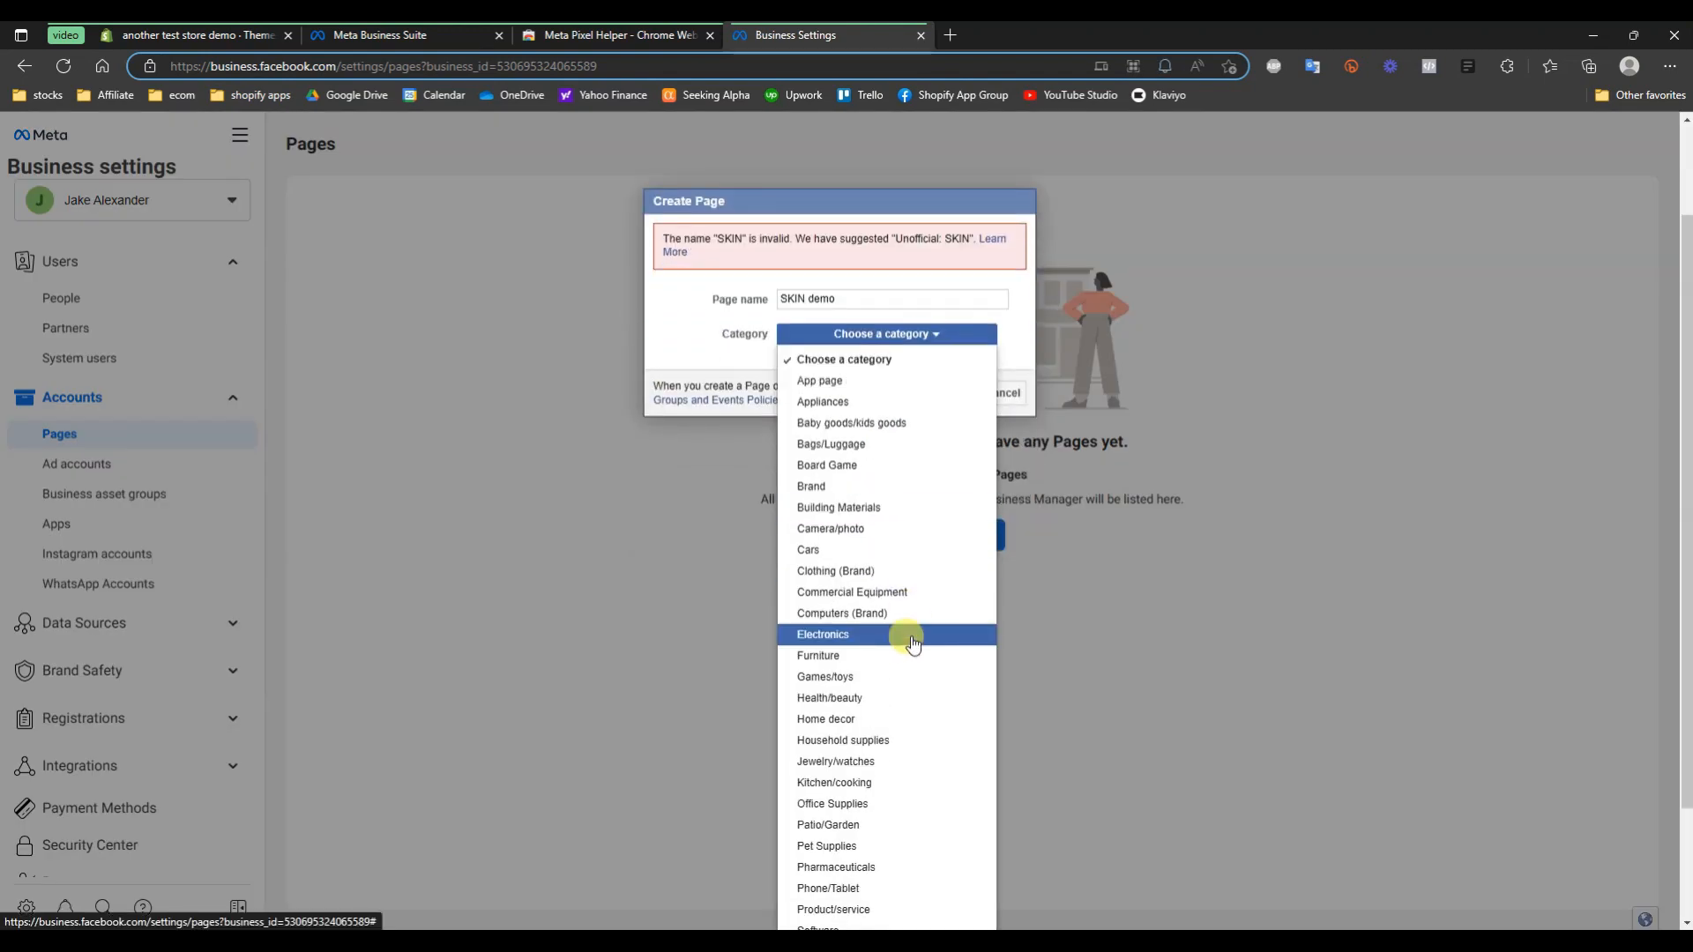
{"action": "left_click", "coordinate": [869, 697]}
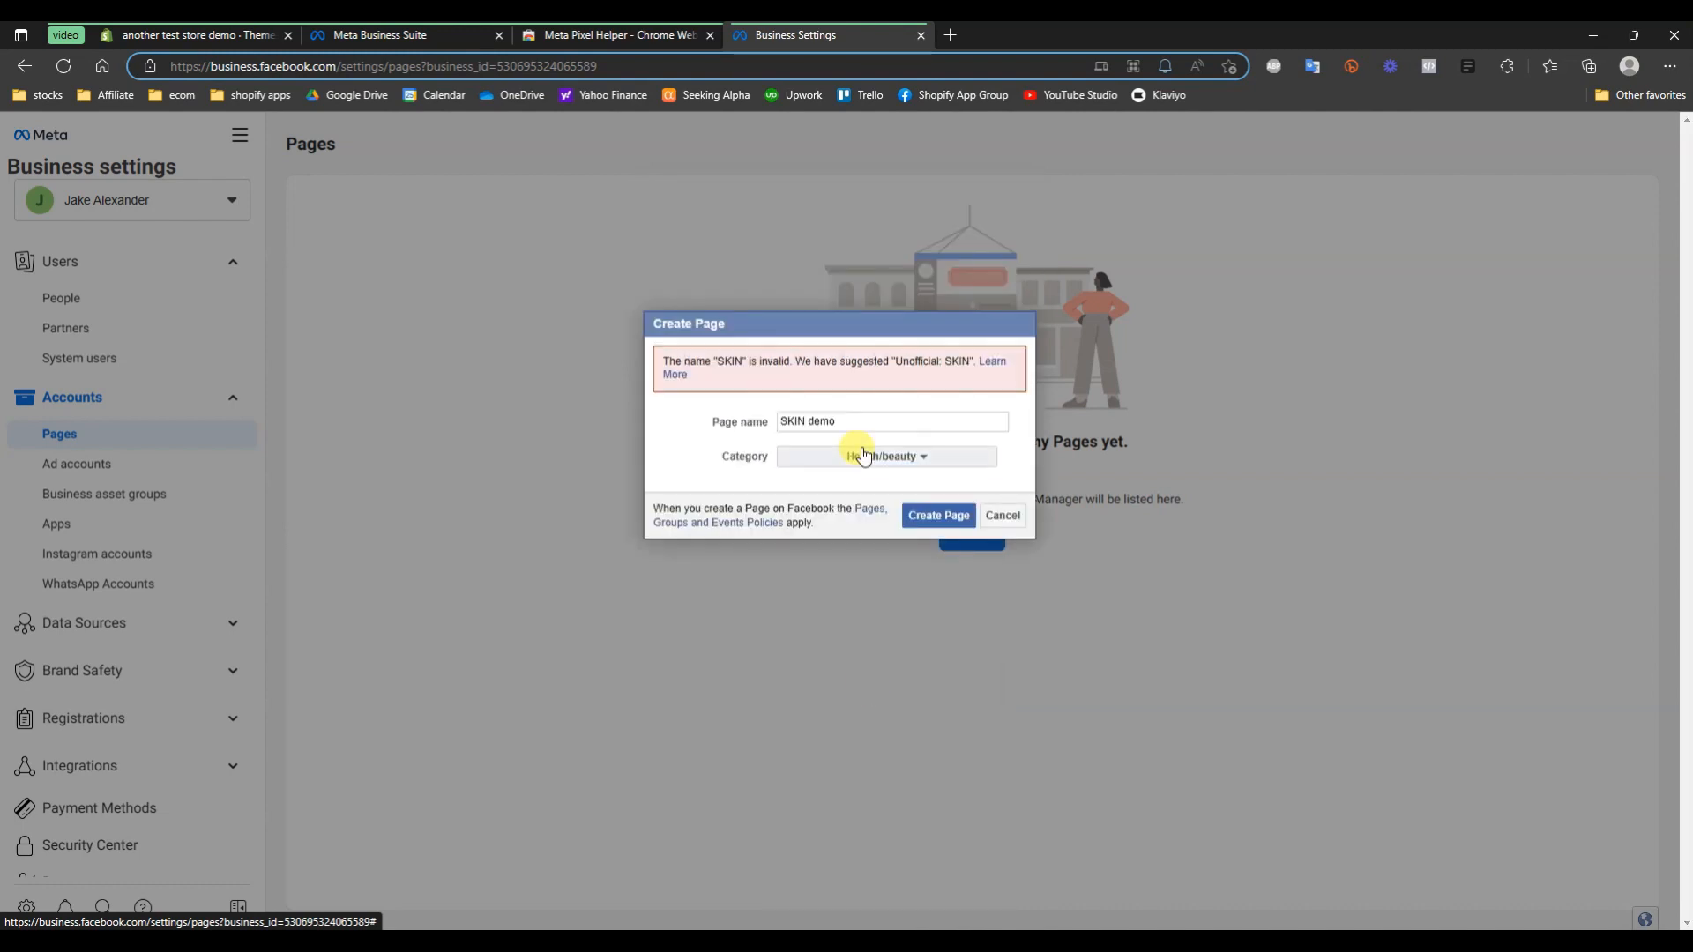
{"action": "left_click", "coordinate": [938, 527]}
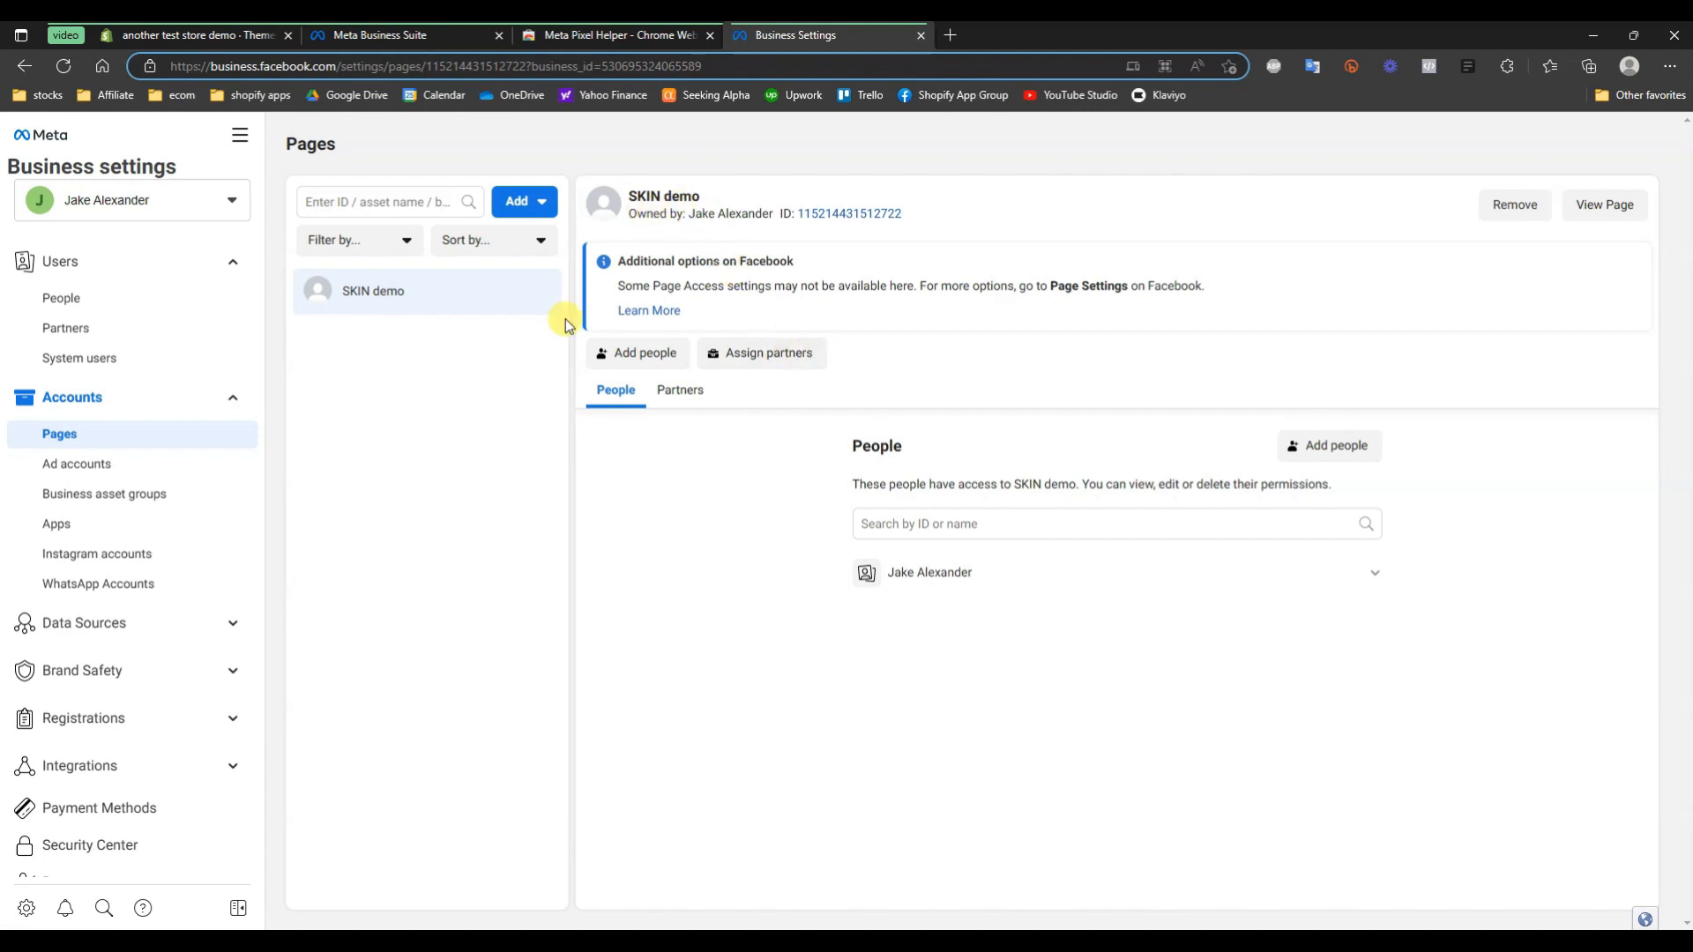
Try to create a new ad account named "store ad account", to be used for the own business
{"action": "left_click", "coordinate": [132, 473]}
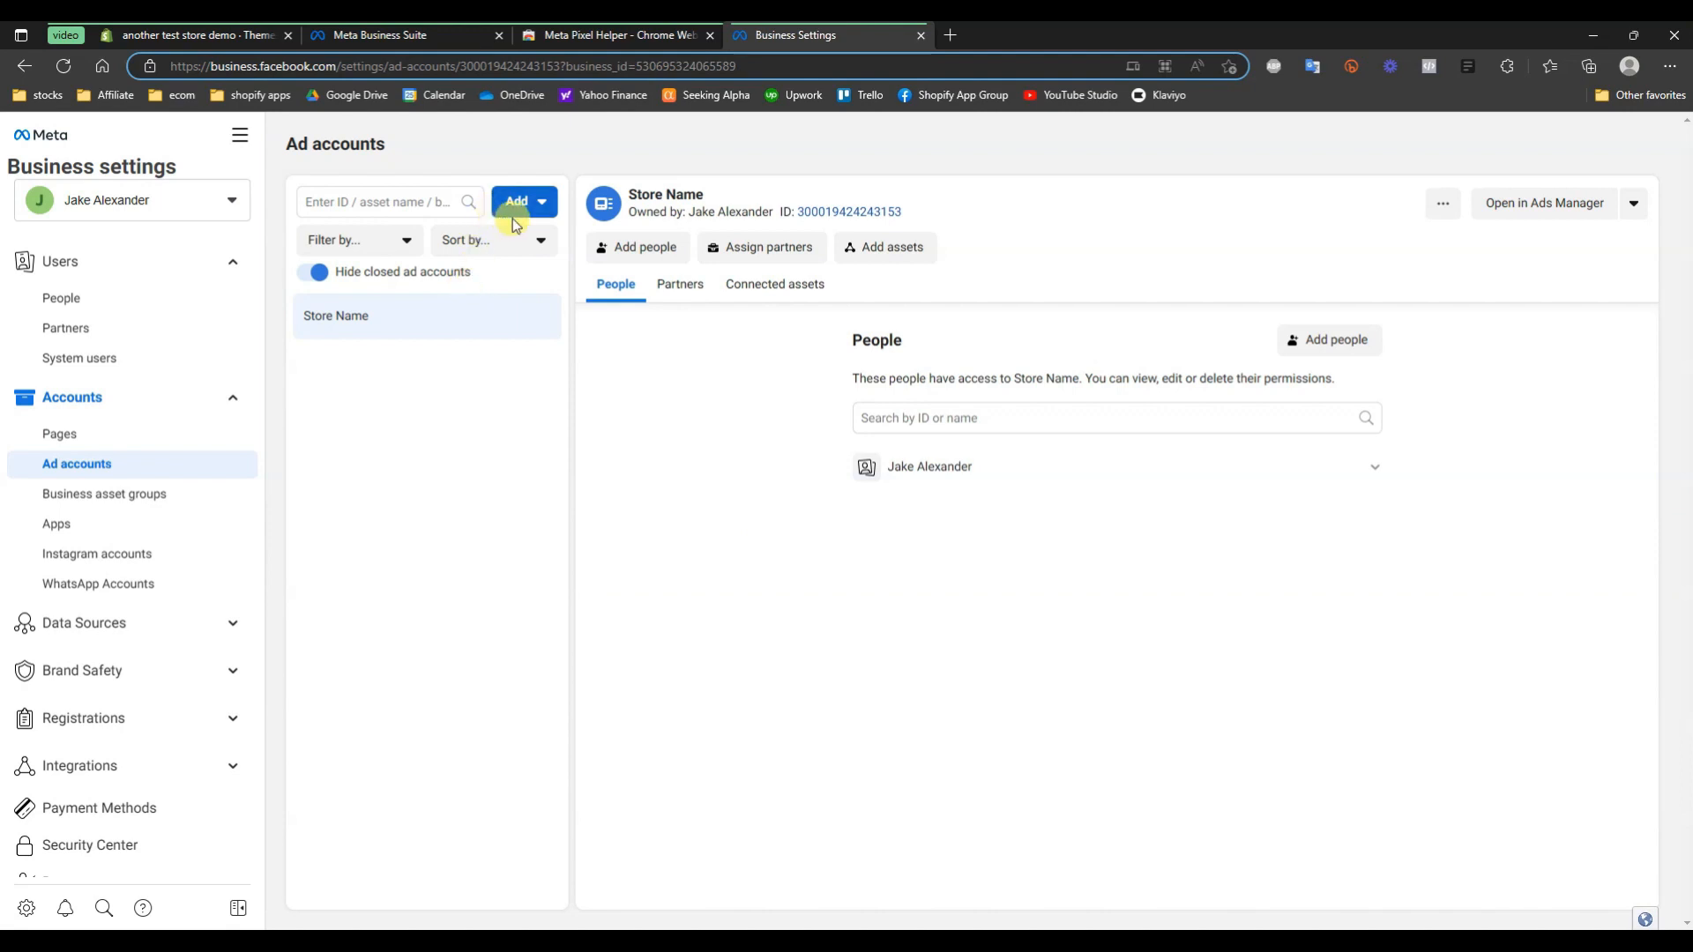
{"action": "left_click", "coordinate": [512, 219]}
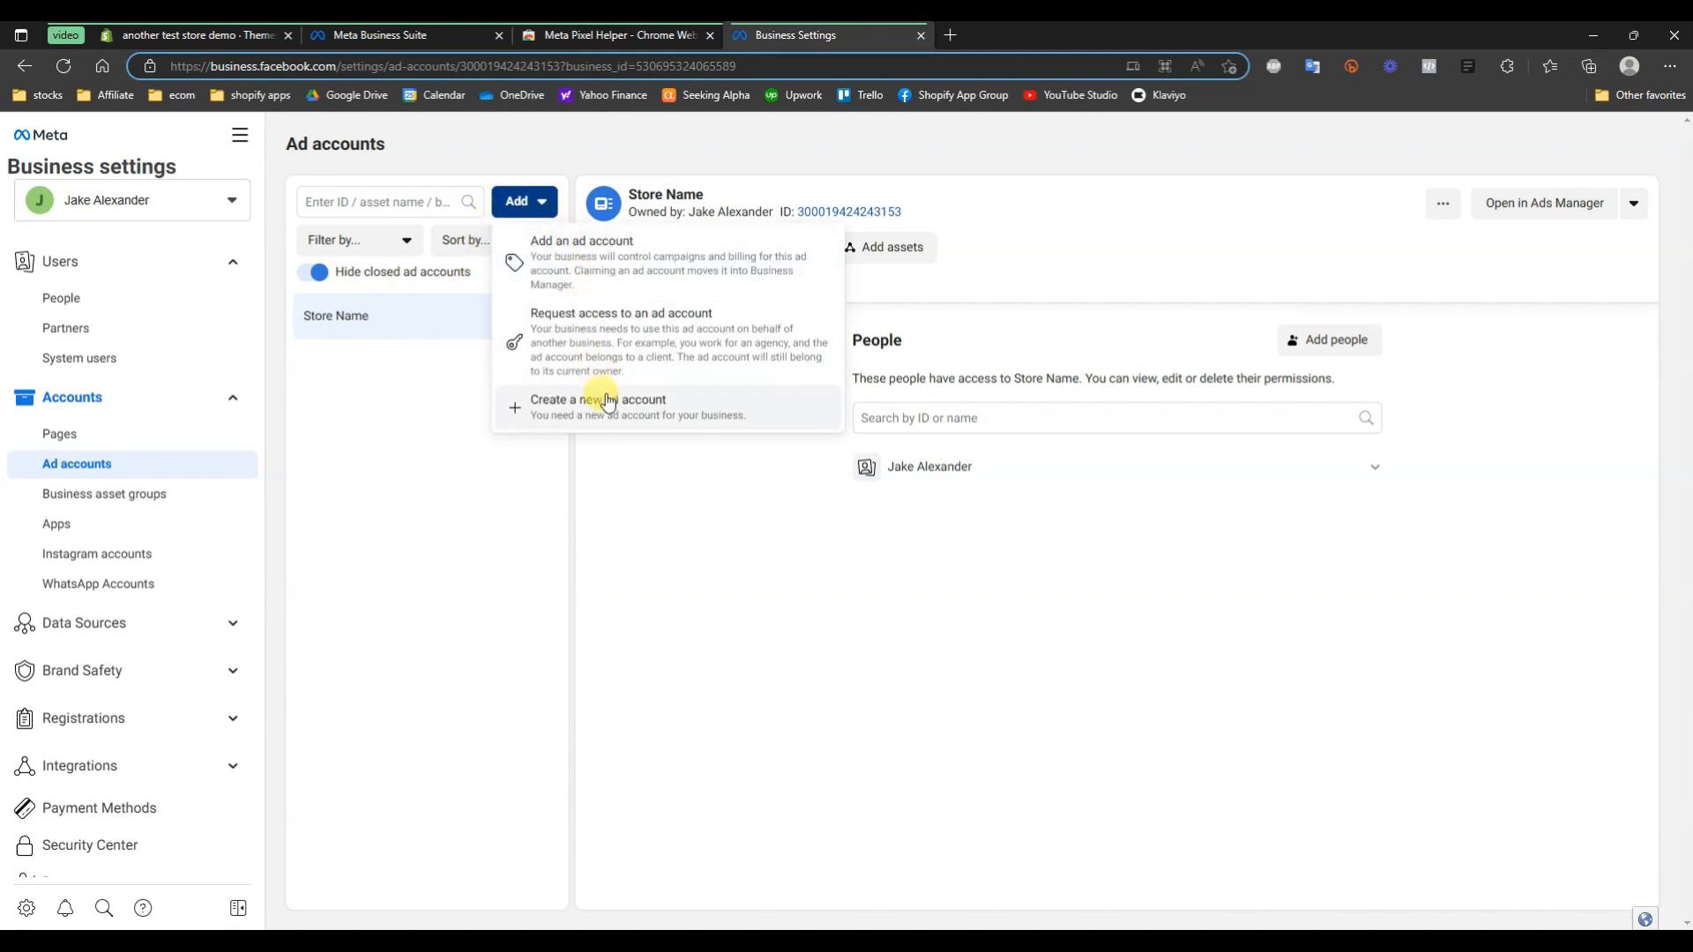
{"action": "left_click", "coordinate": [616, 420]}
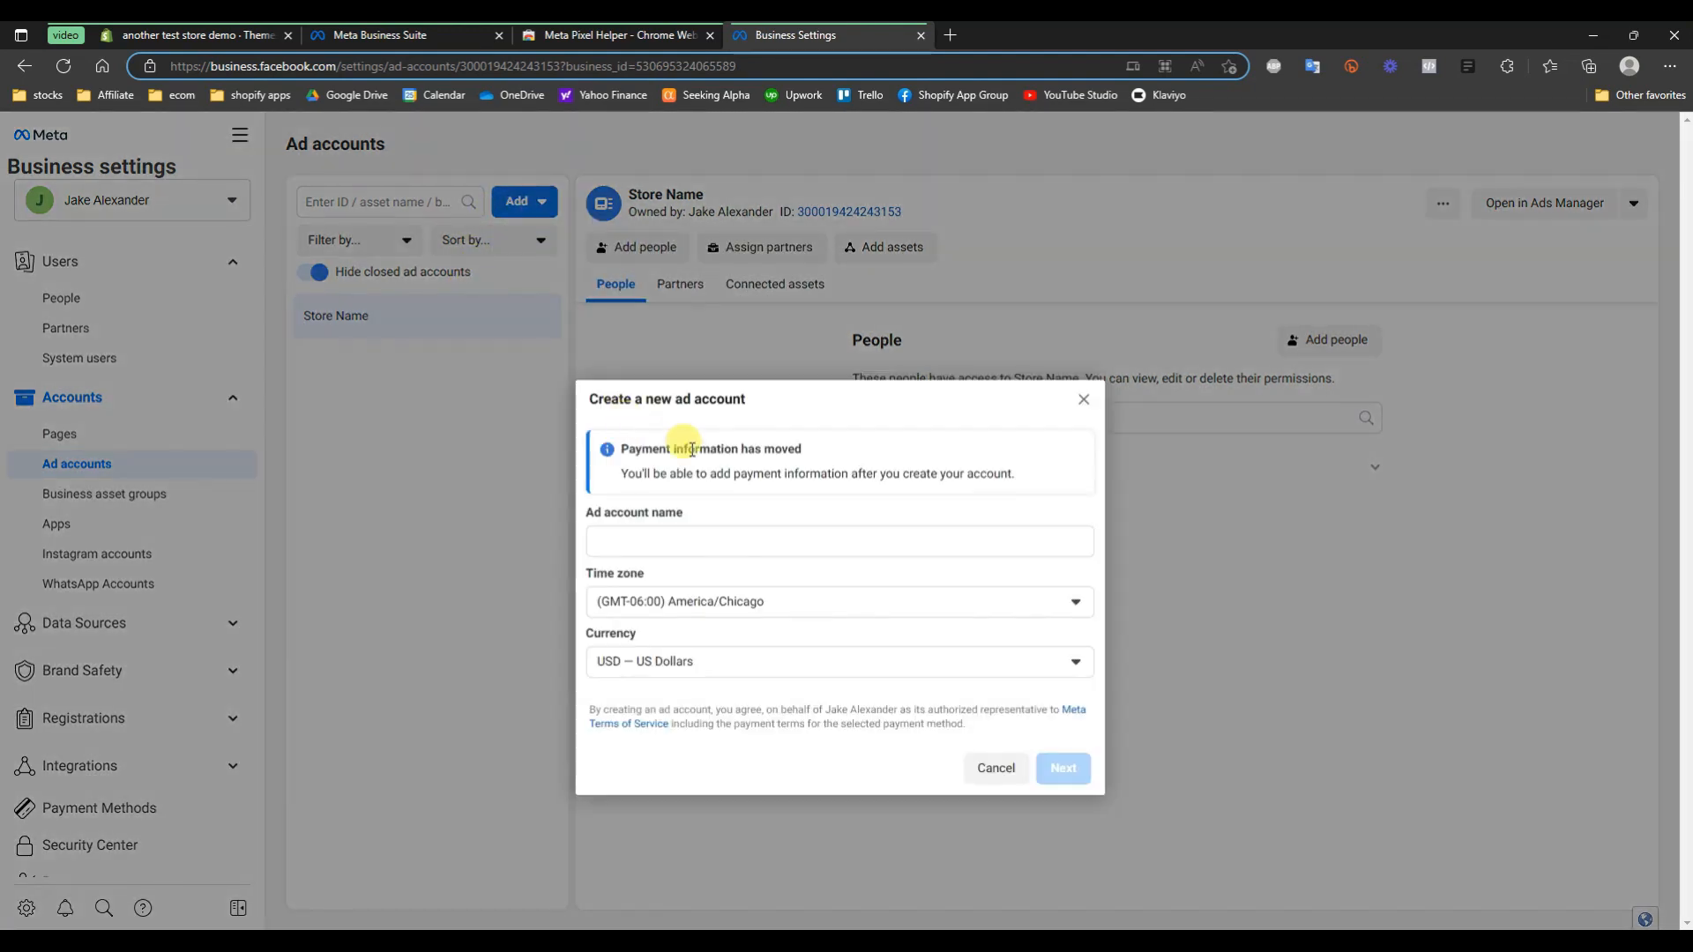
{"action": "left_click", "coordinate": [776, 548]}
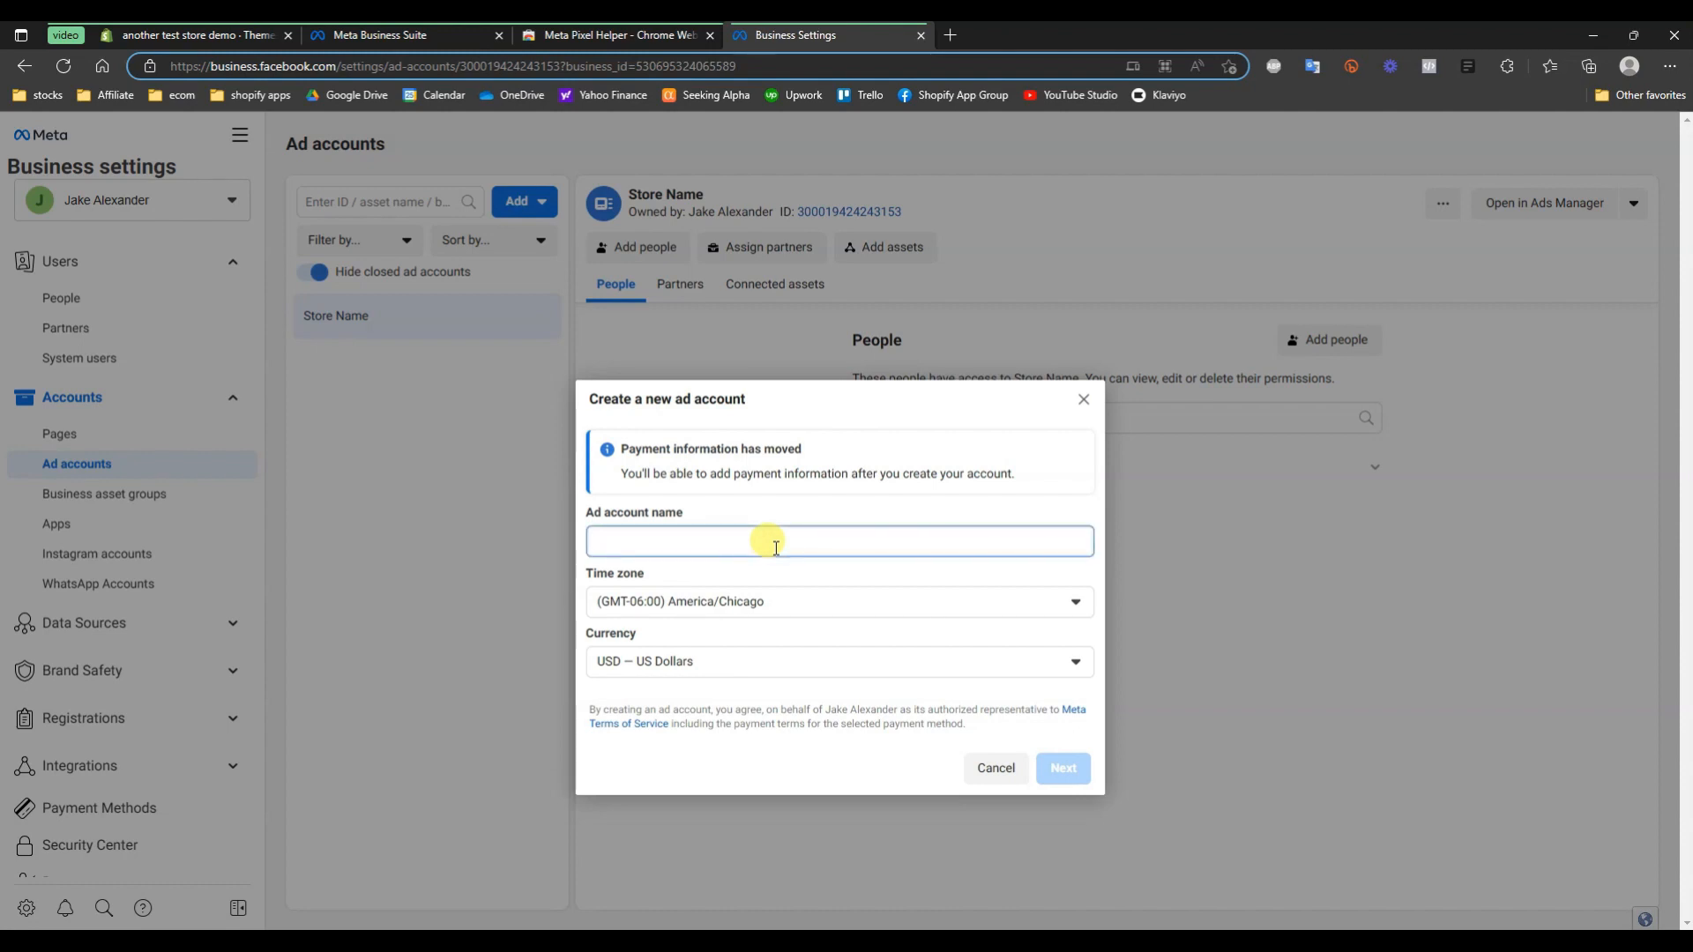
{"action": "type", "text": "store ad account"}
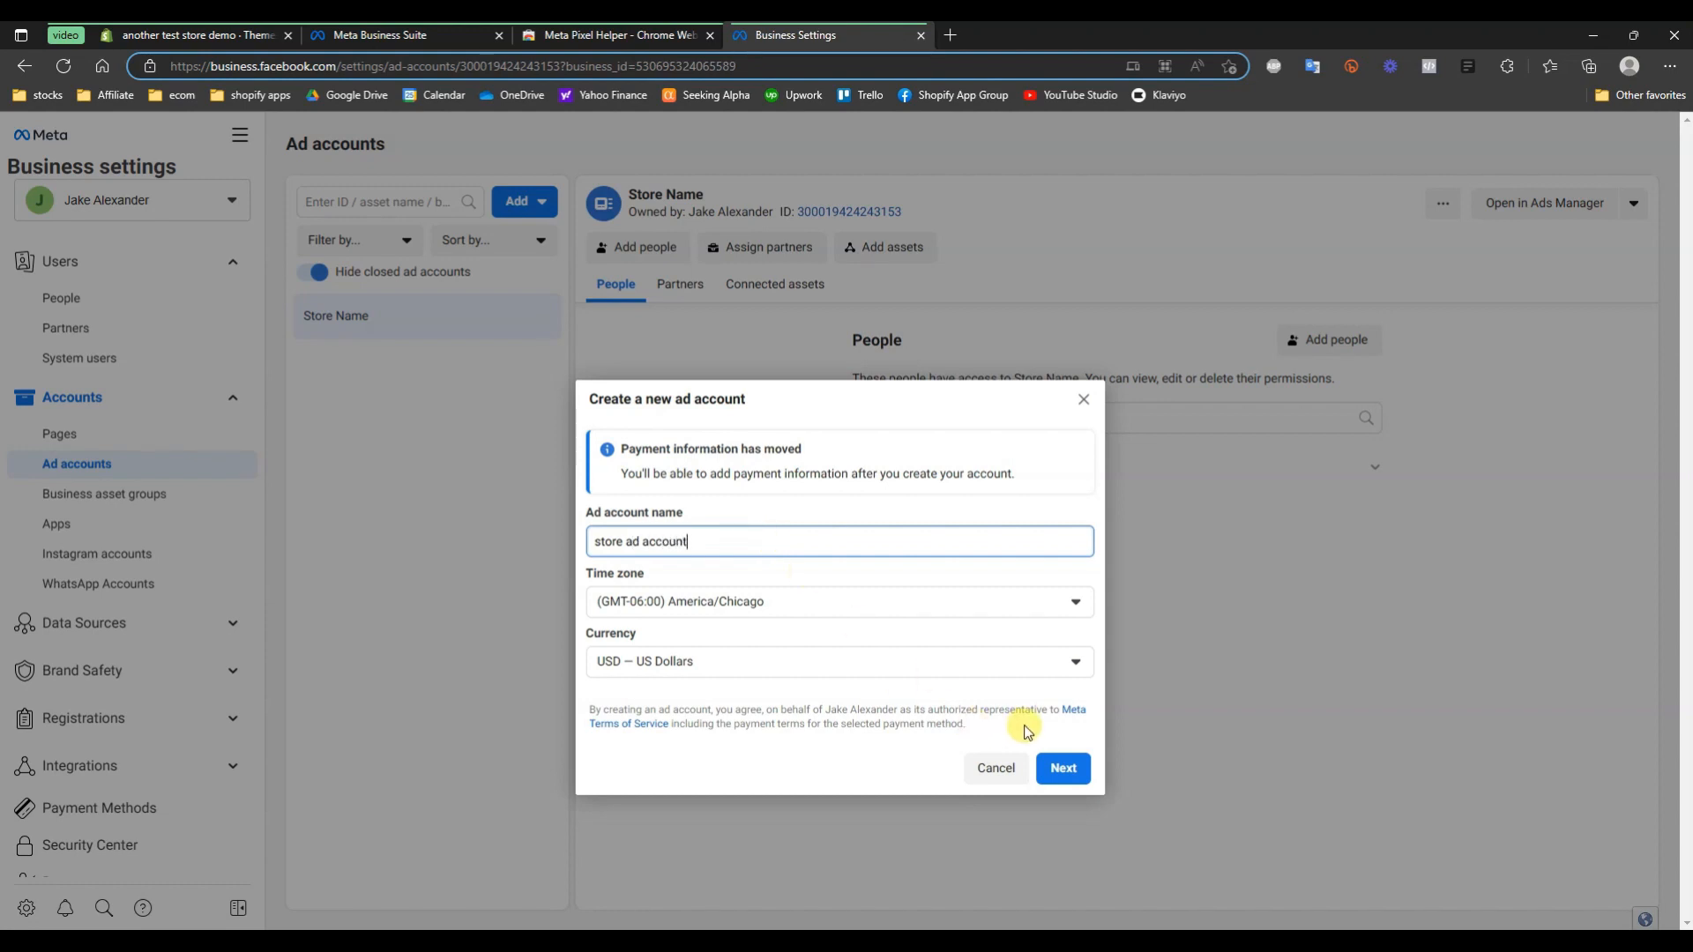
{"action": "left_click", "coordinate": [1065, 771]}
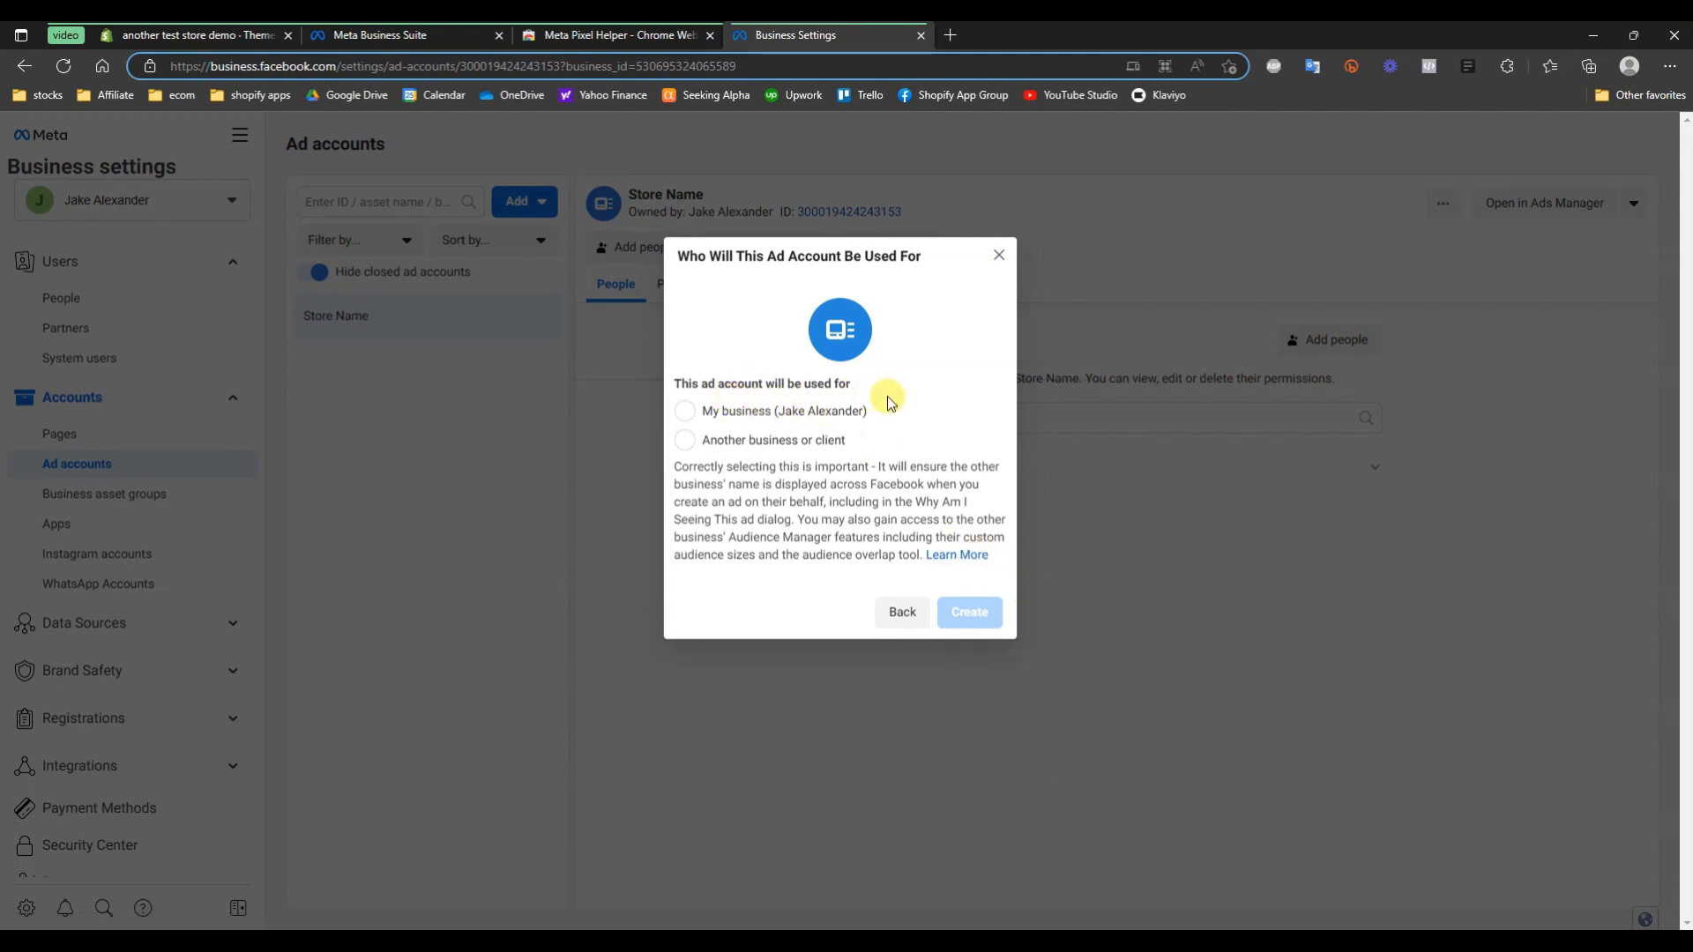
{"action": "left_click", "coordinate": [685, 411]}
{"action": "left_click", "coordinate": [986, 617]}
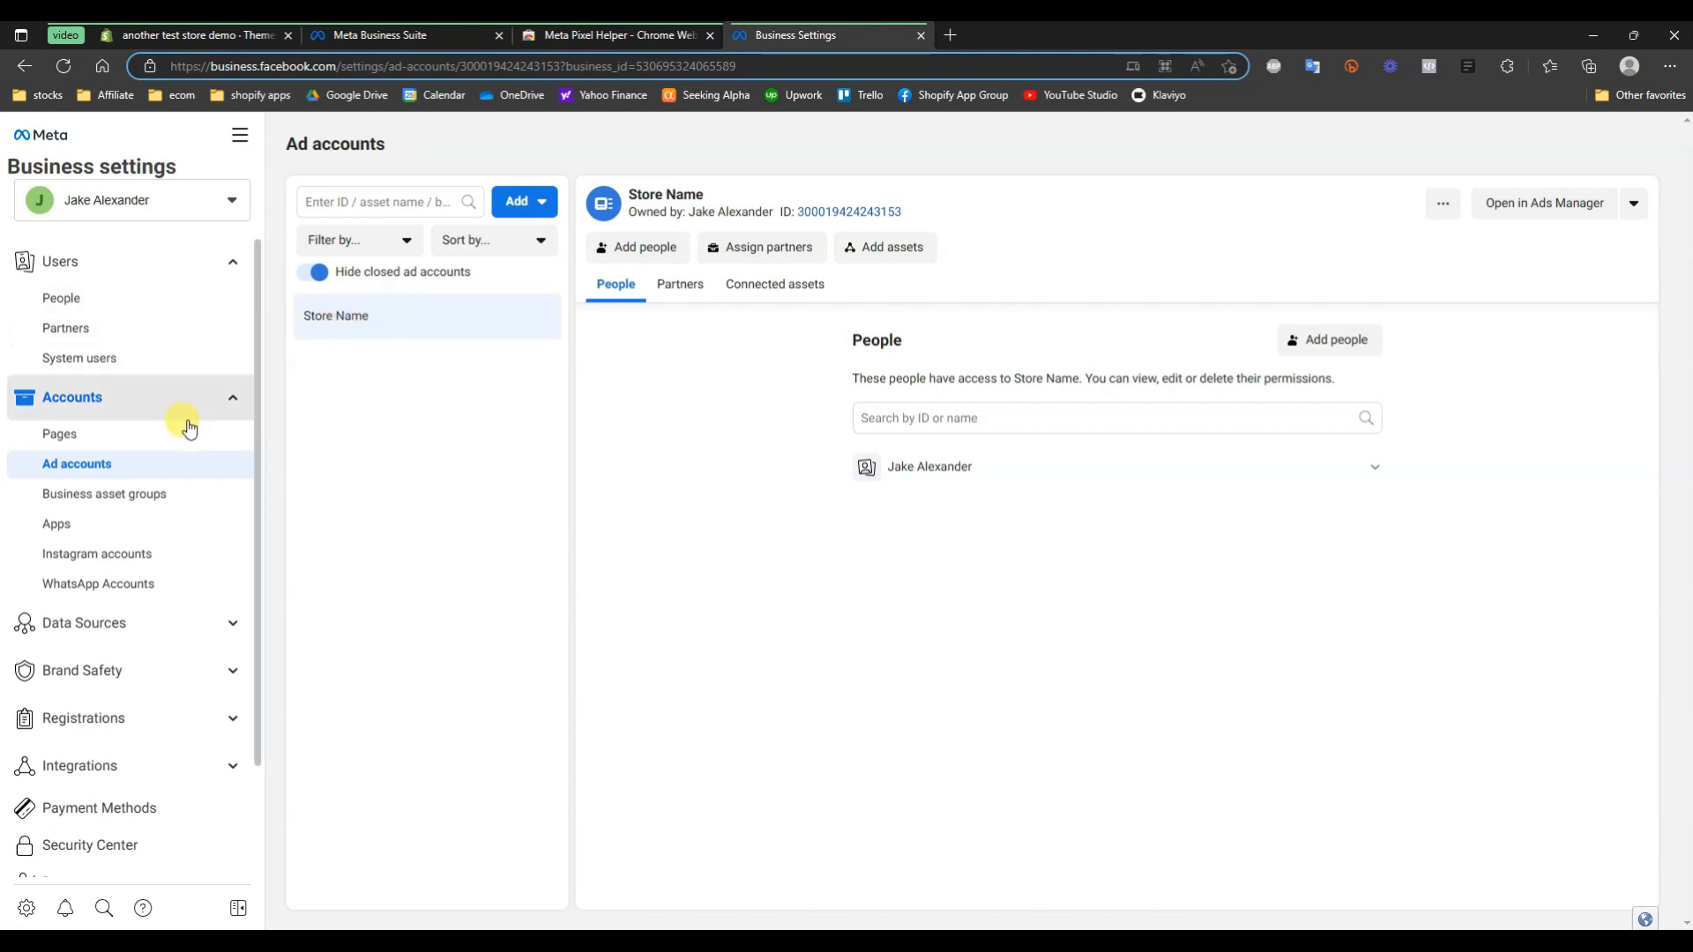
Create a new pixel named "SKIN demo's Pixel" under the Pixels data sources in Business settings
{"action": "scroll", "coordinate": [188, 425], "scroll_direction": "down", "scroll_amount": 1}
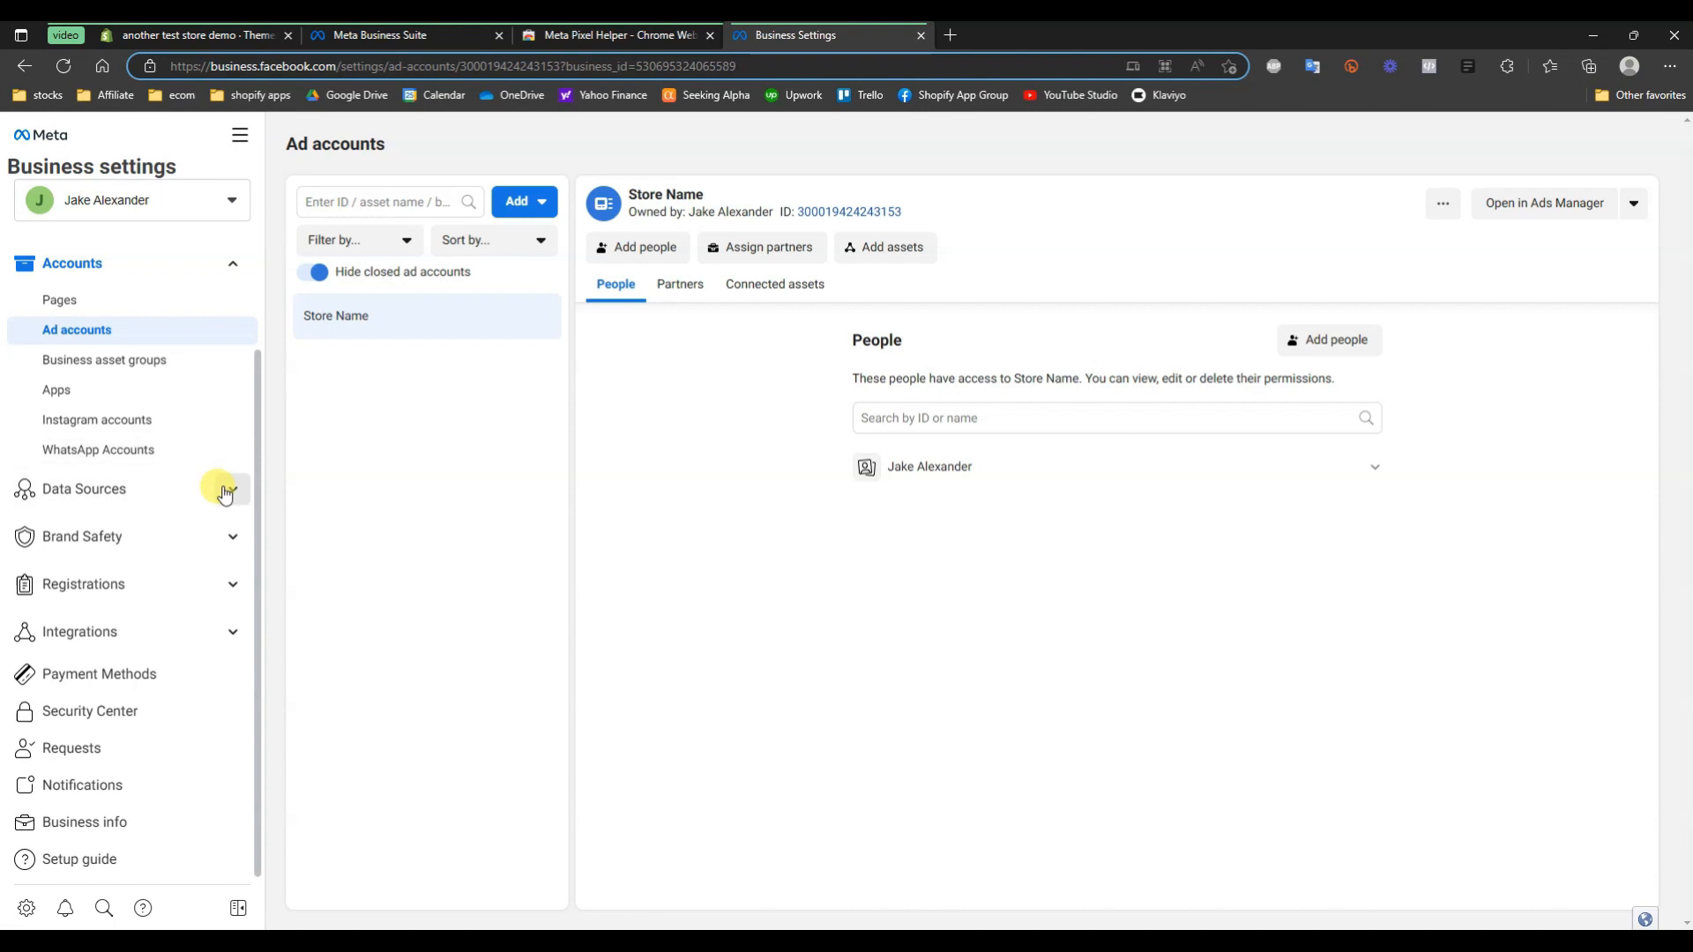
{"action": "left_click", "coordinate": [225, 490]}
{"action": "left_click", "coordinate": [62, 555]}
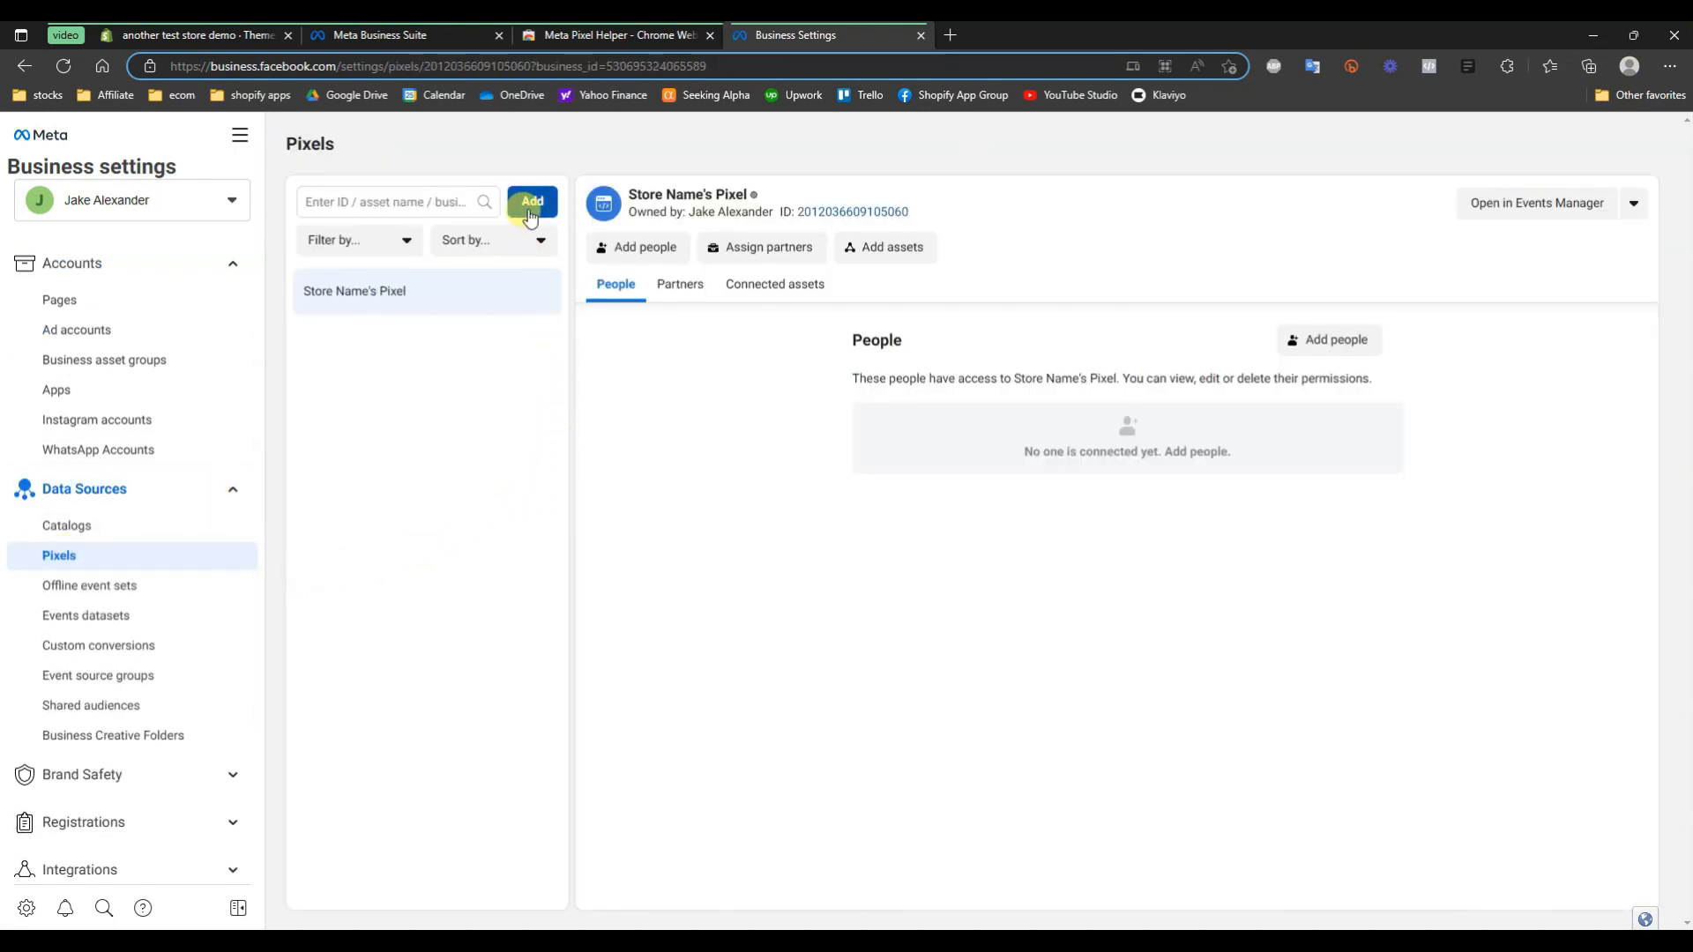
{"action": "left_click", "coordinate": [530, 204]}
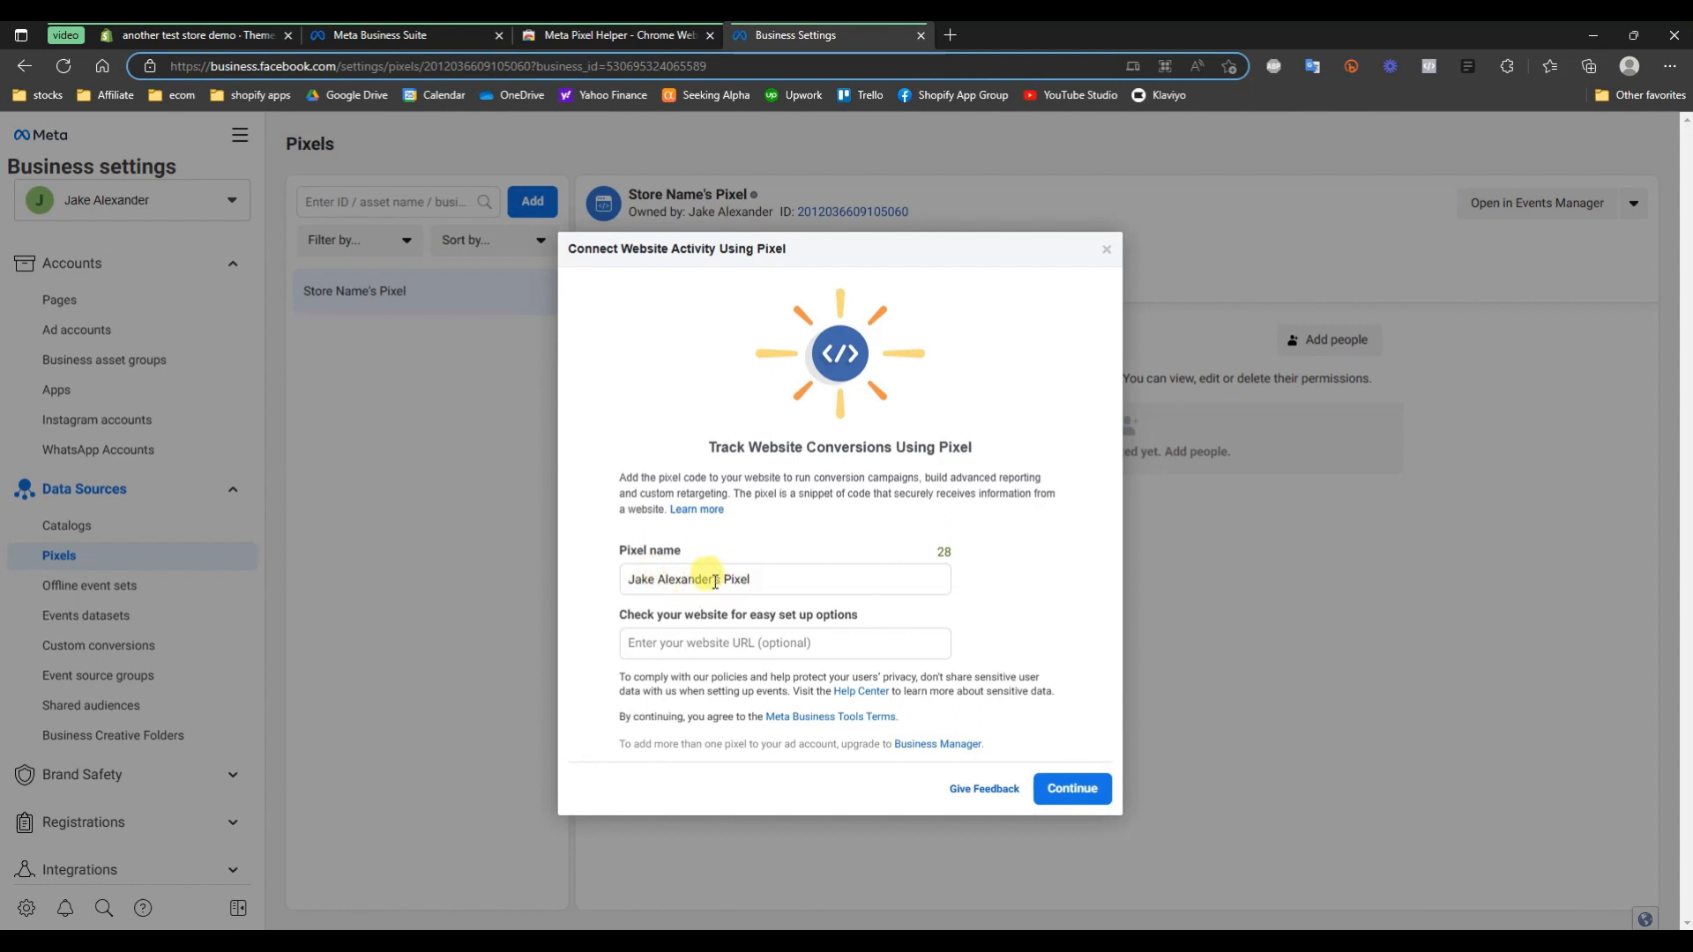
{"action": "left_click_drag", "start_coordinate": [714, 582], "coordinate": [567, 585]}
{"action": "type", "text": "SKIN"}
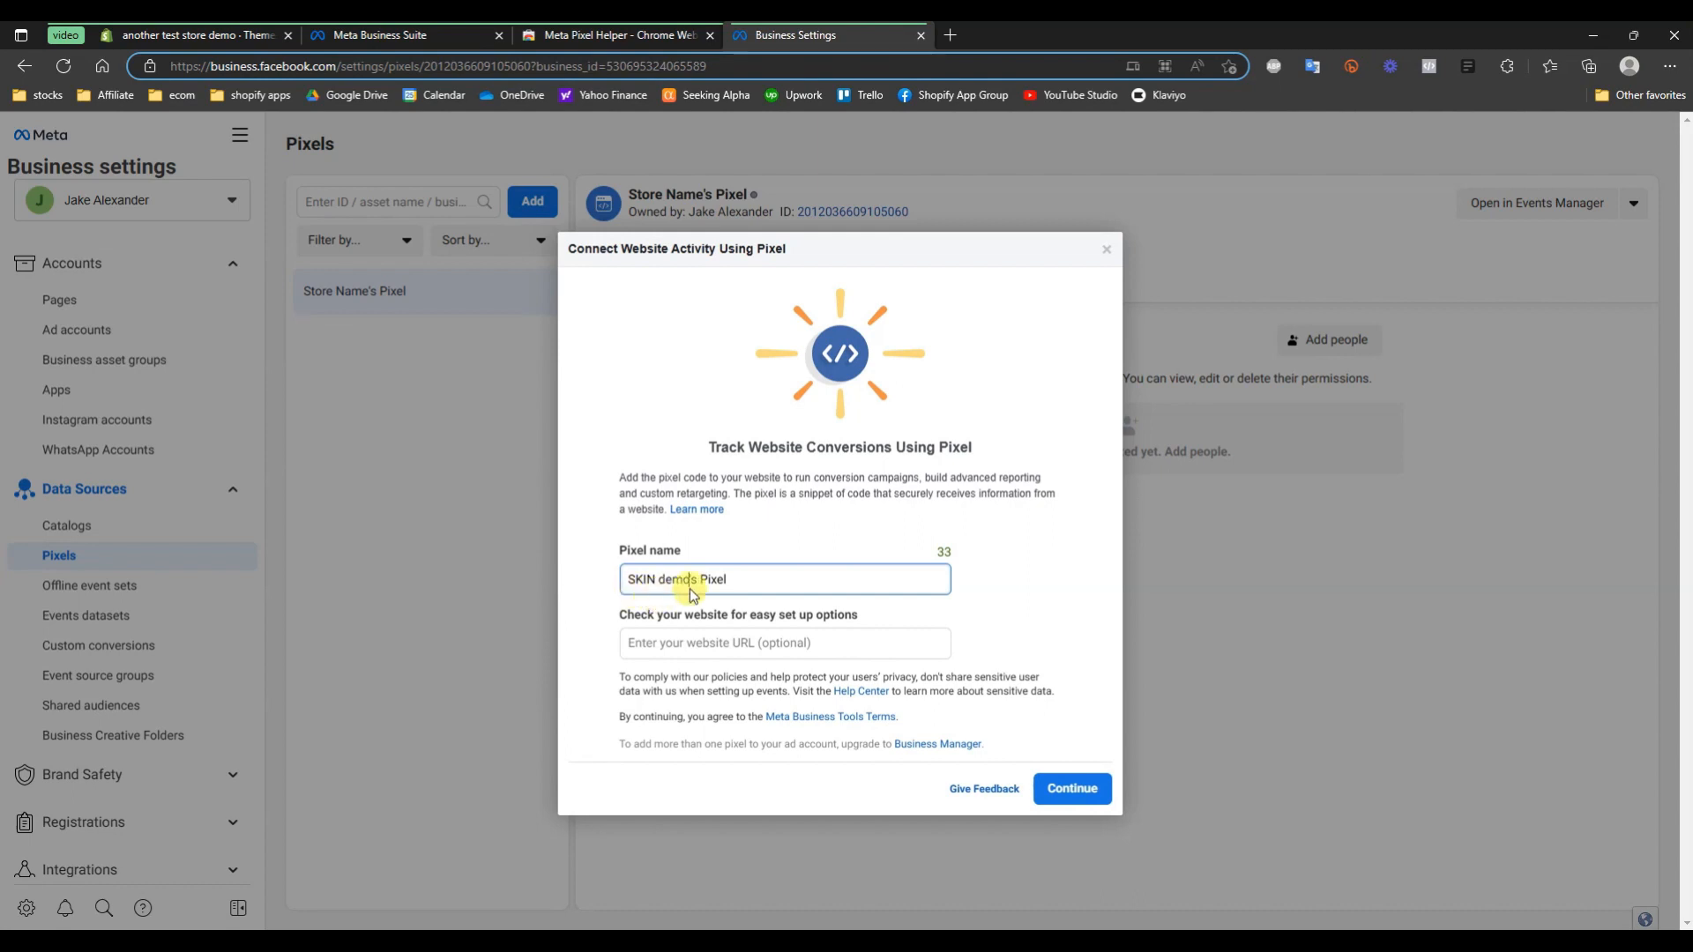
{"action": "left_click", "coordinate": [1075, 789]}
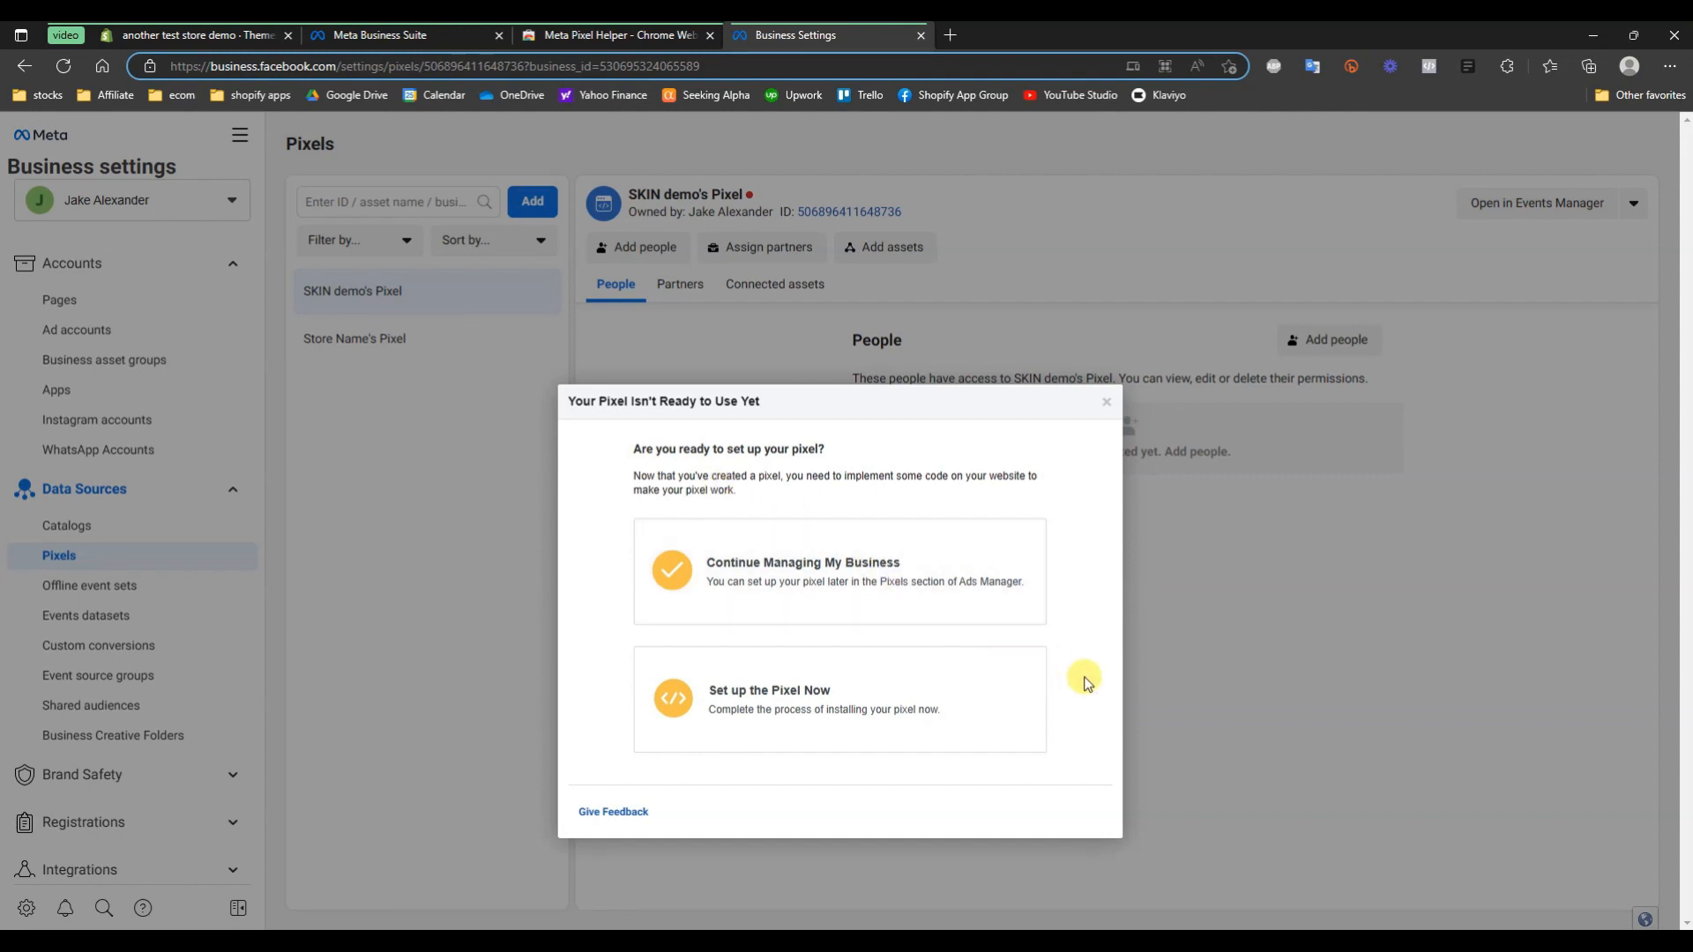
Start setting up the new pixel through a partner integration, choosing Shopify as the partner
{"action": "left_click", "coordinate": [826, 716]}
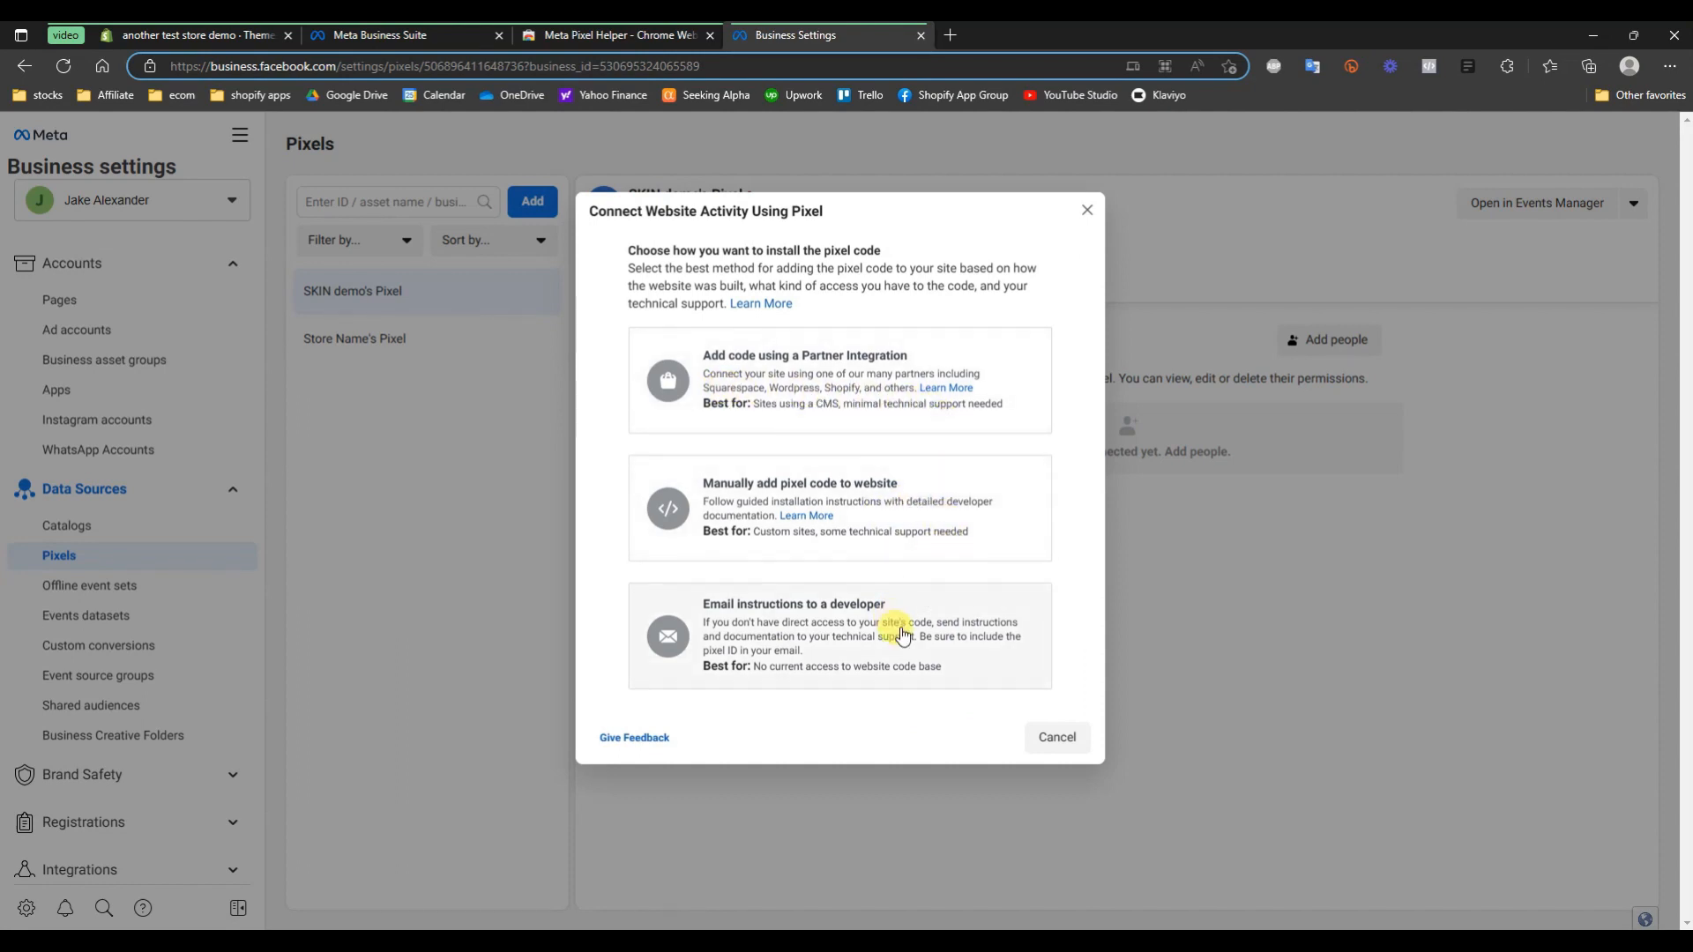
{"action": "left_click", "coordinate": [856, 422]}
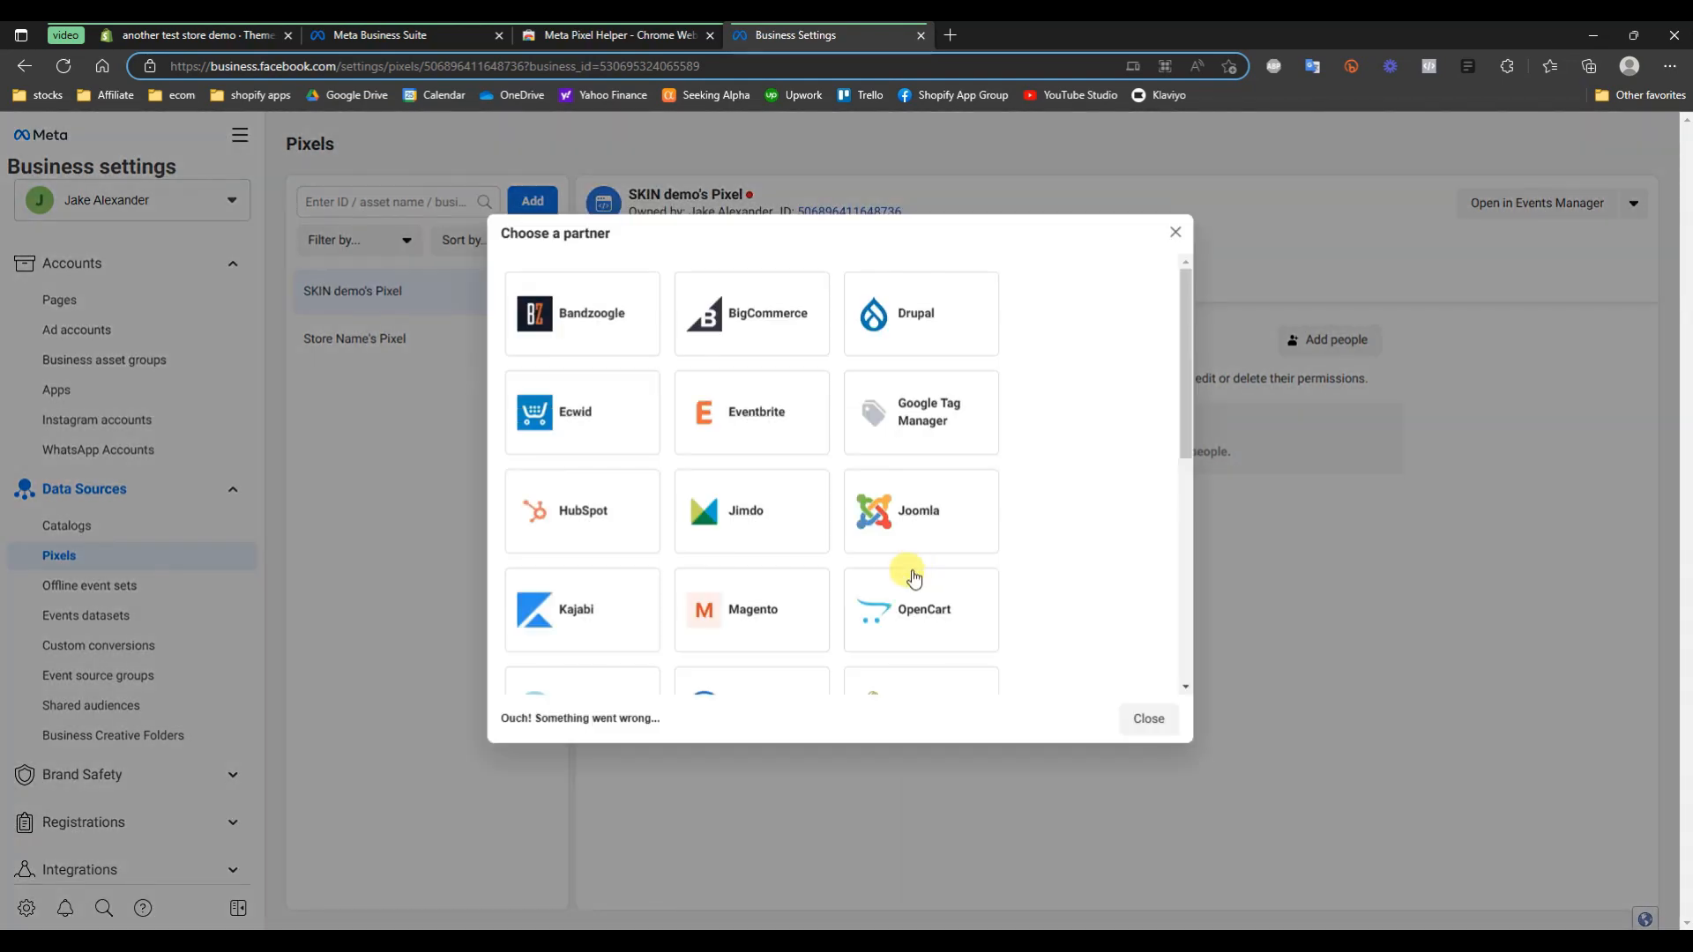
{"action": "scroll", "coordinate": [1047, 552], "scroll_direction": "down", "scroll_amount": 4}
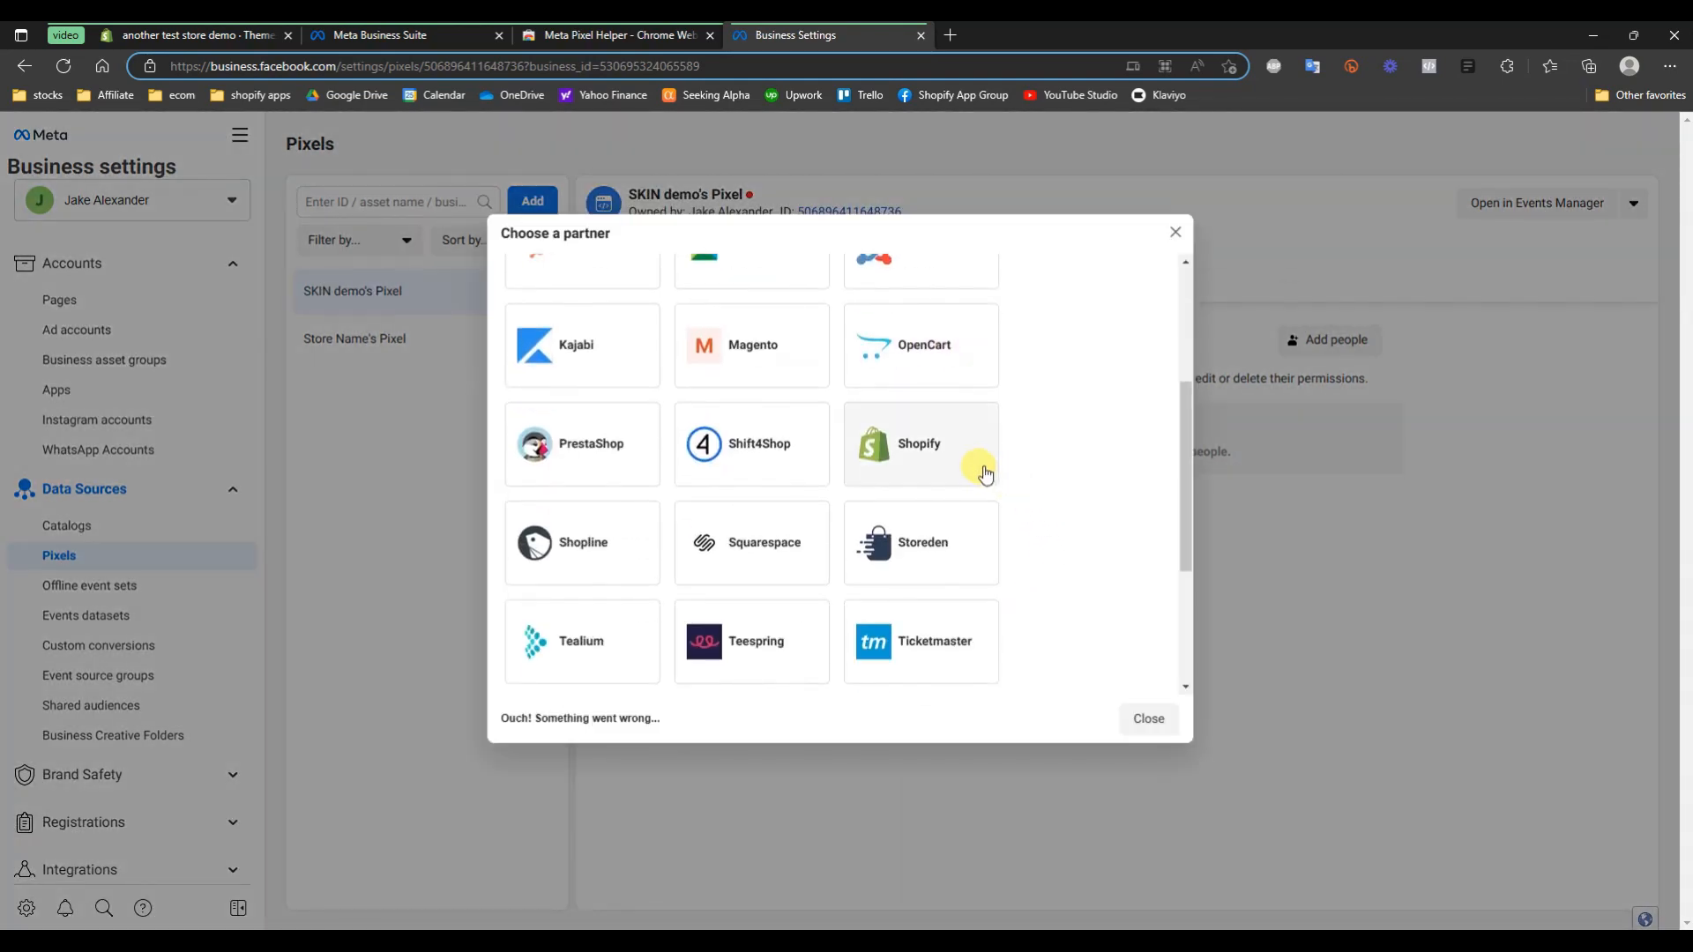
{"action": "left_click", "coordinate": [984, 472]}
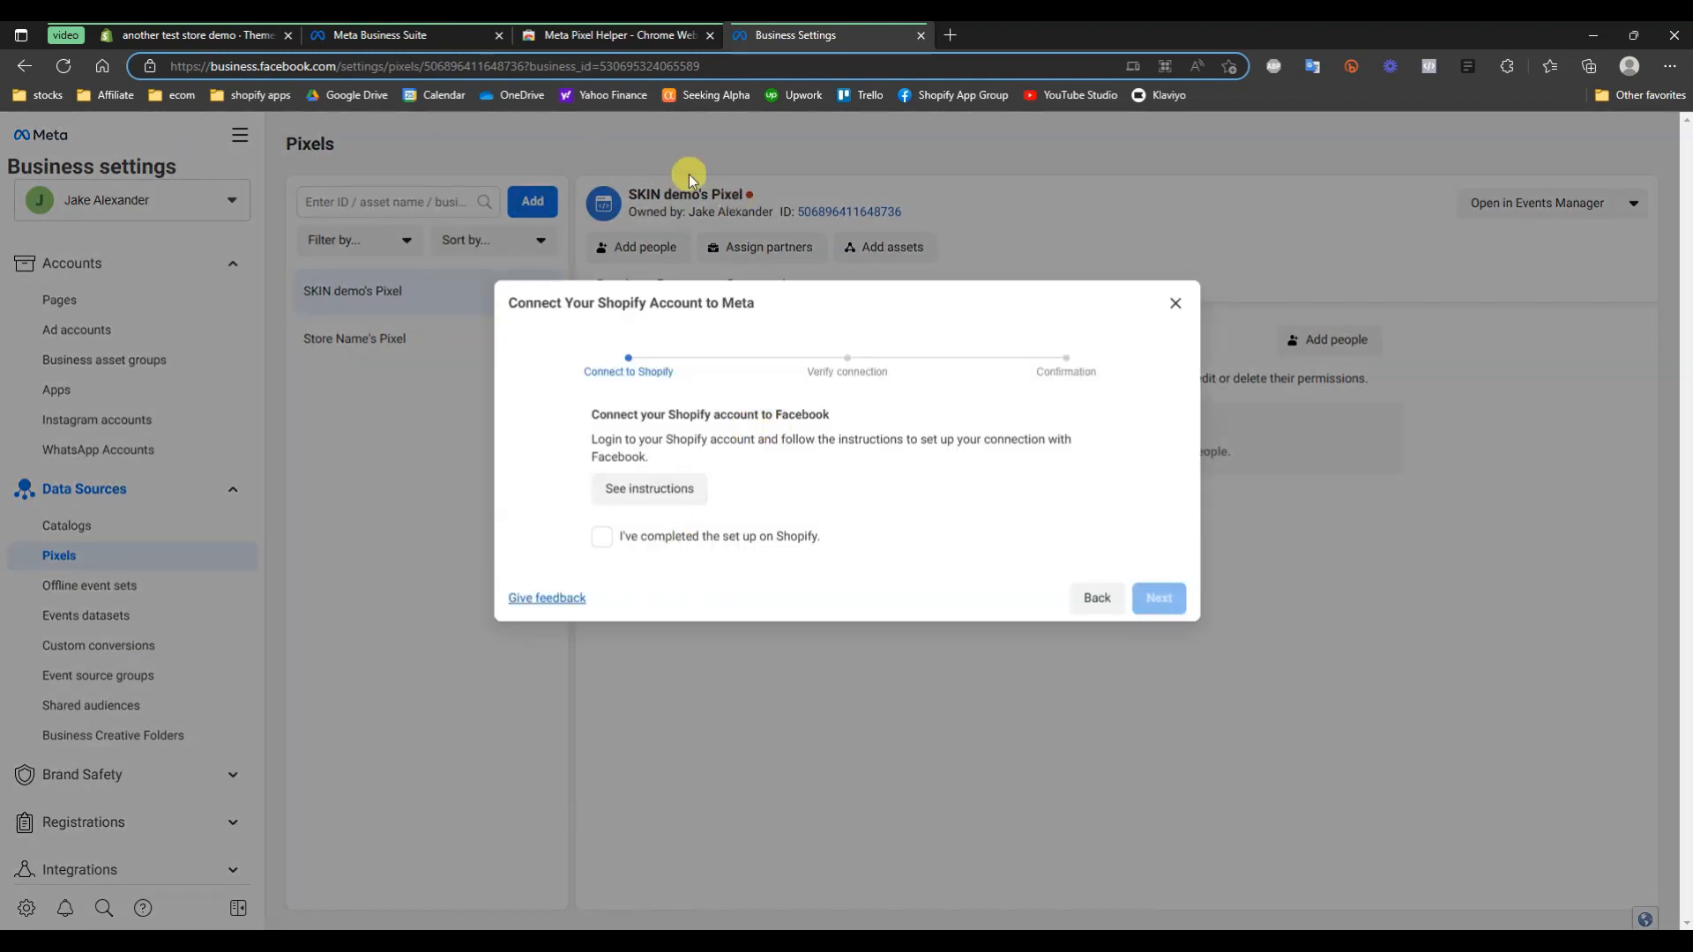
Switch to the Shopify admin and start the Facebook setup from the Facebook Pixel section of the Online Store preferences
{"action": "left_click", "coordinate": [190, 36]}
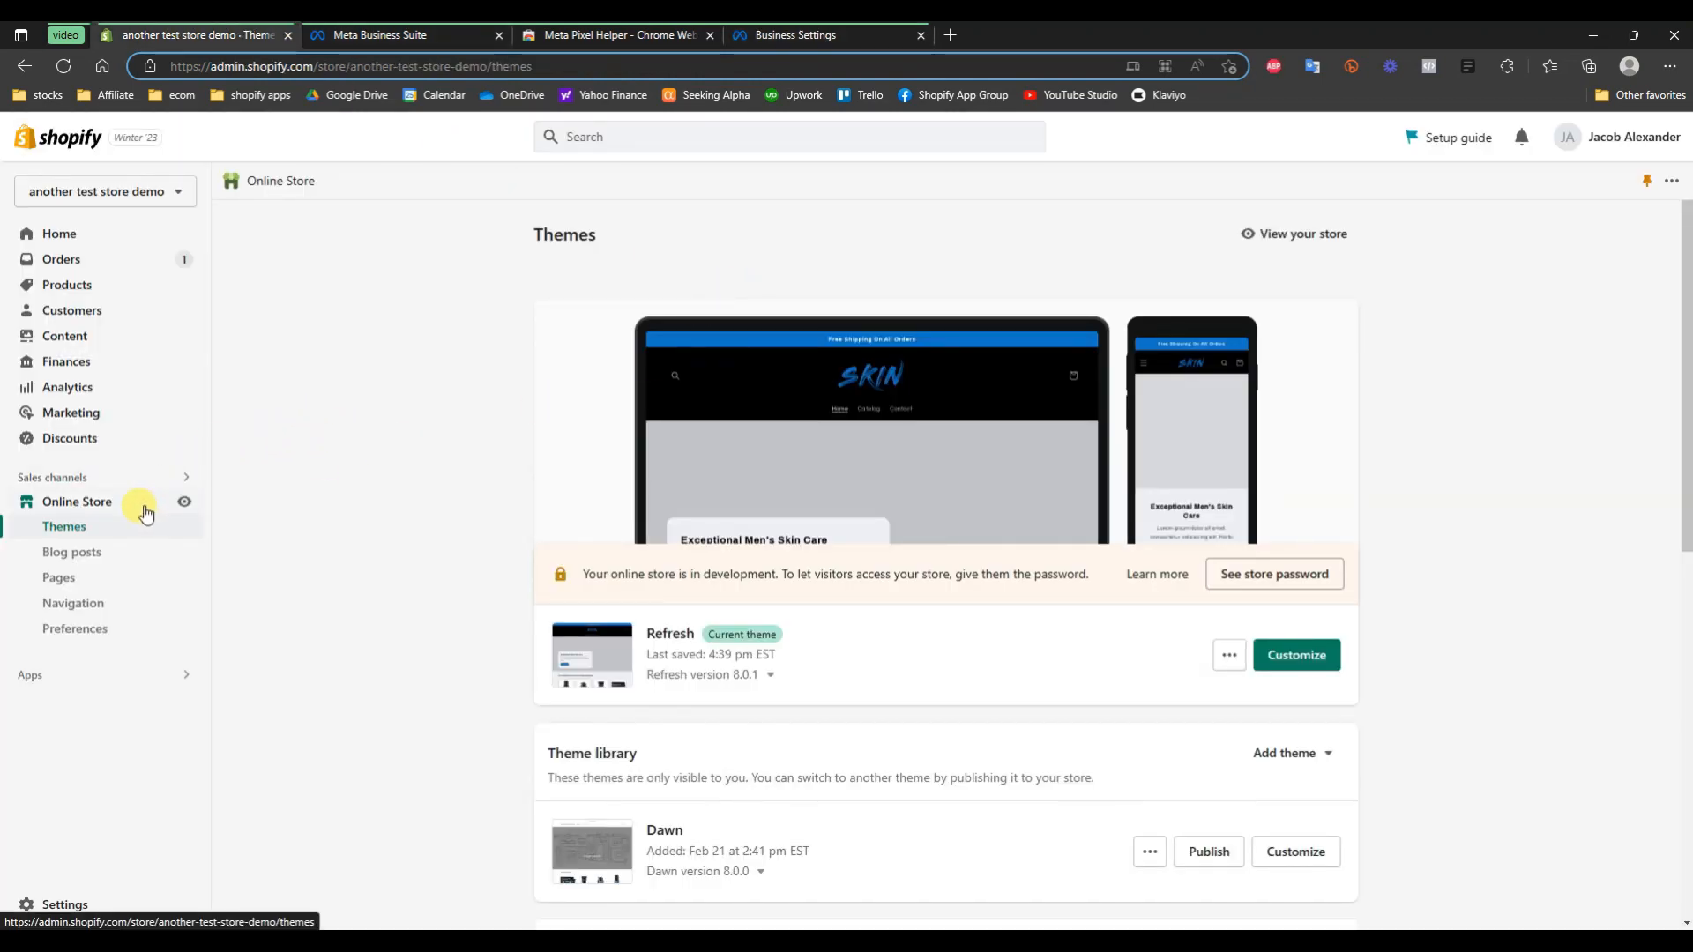
{"action": "left_click", "coordinate": [113, 627]}
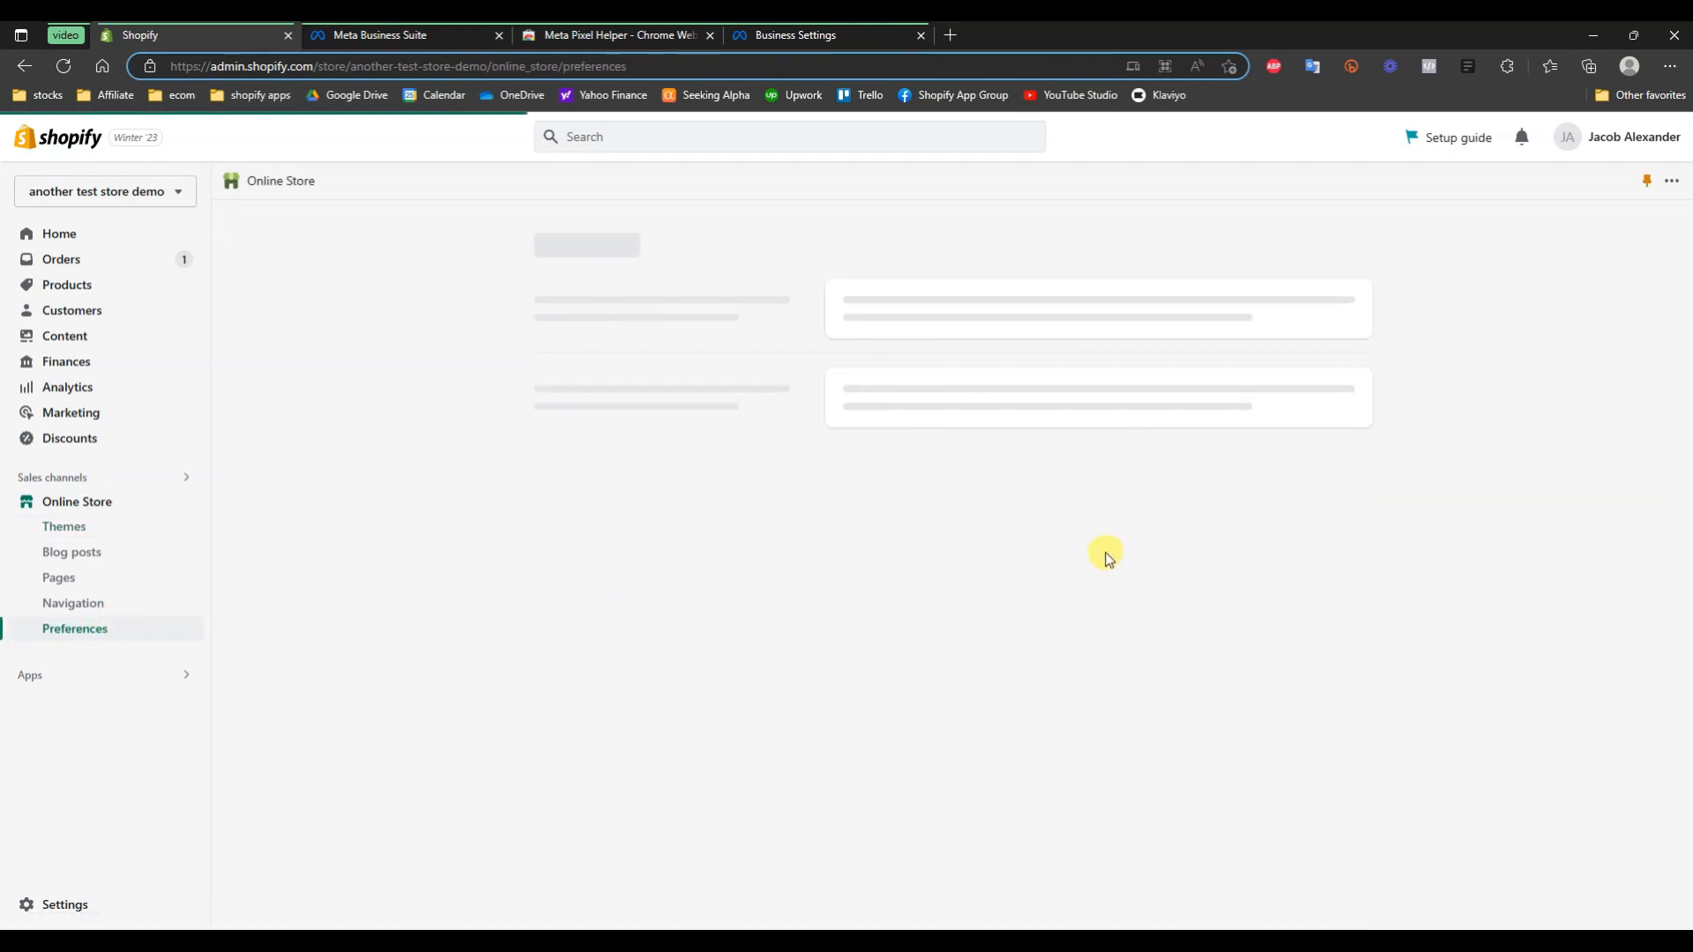
{"action": "scroll", "coordinate": [1376, 519], "scroll_direction": "down", "scroll_amount": 1}
{"action": "scroll", "coordinate": [1380, 524], "scroll_direction": "down", "scroll_amount": 8}
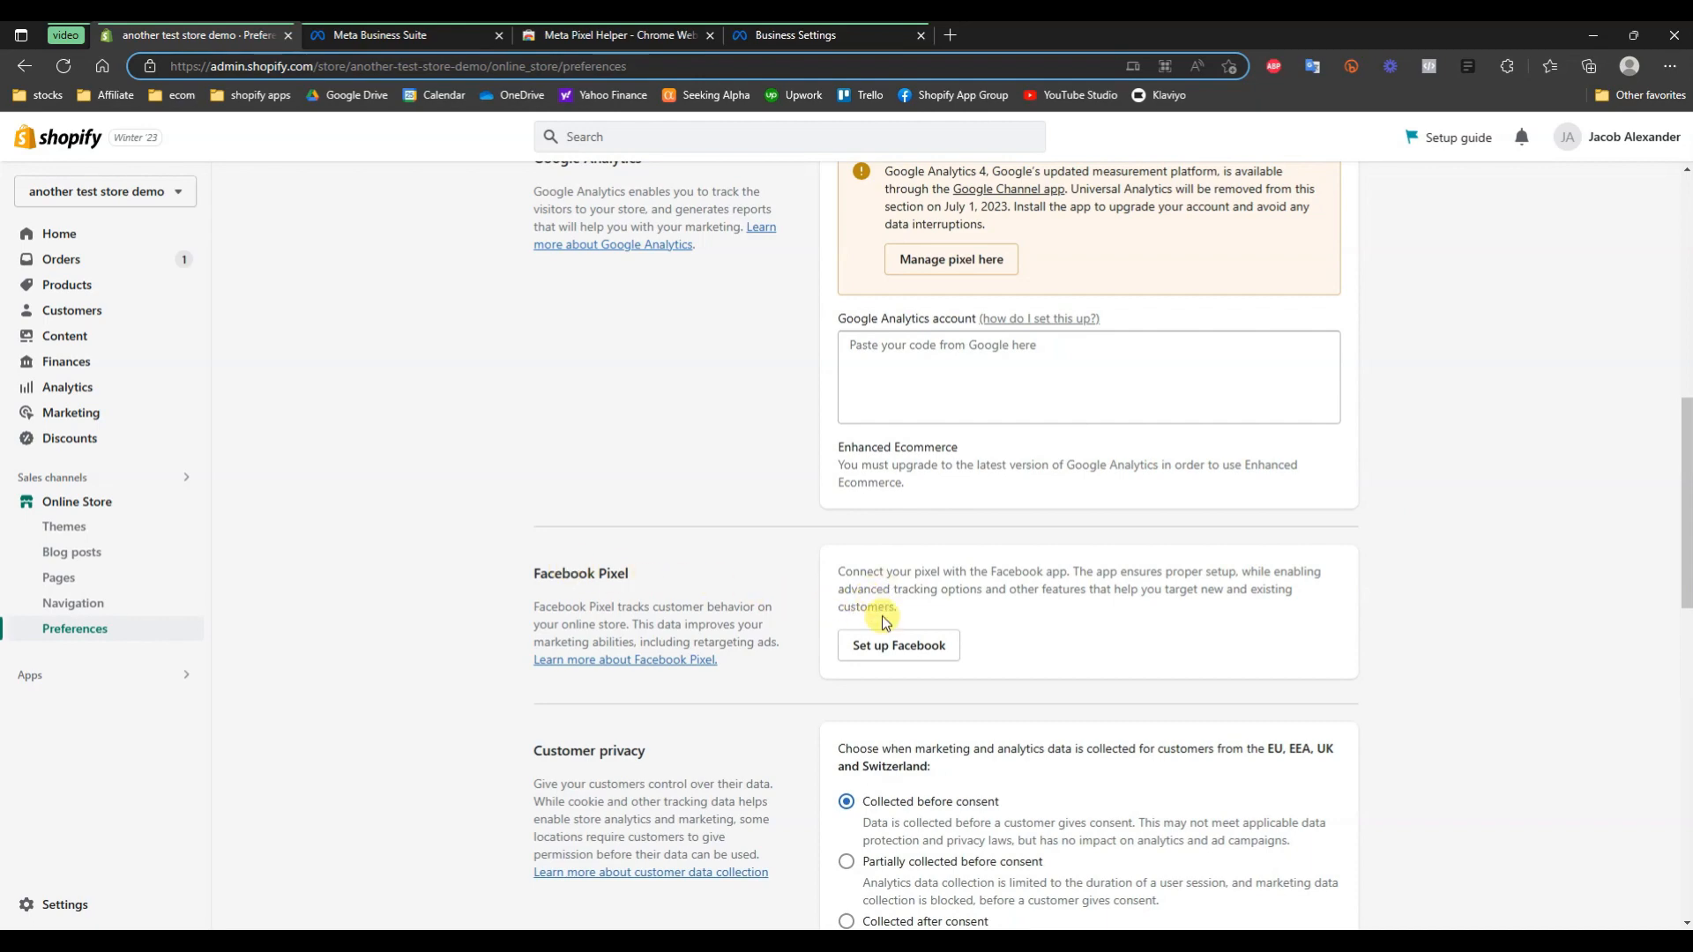
{"action": "left_click", "coordinate": [899, 649]}
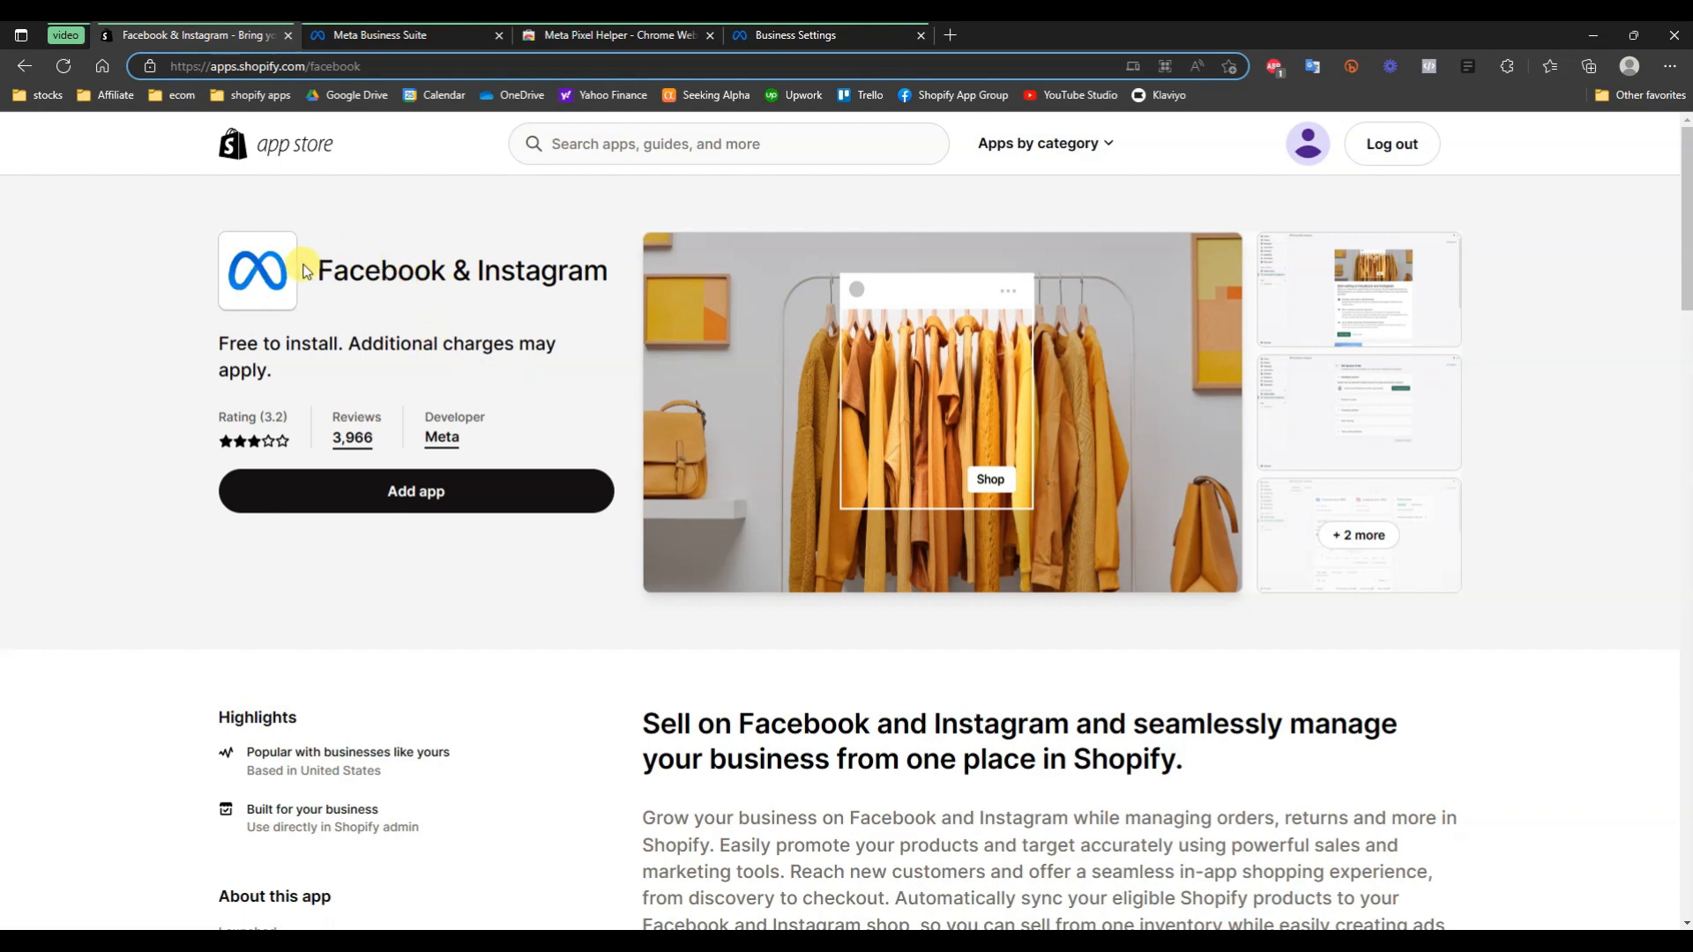
Add the Facebook & Instagram app by Meta to the Shopify store
{"action": "left_click_drag", "start_coordinate": [334, 269], "coordinate": [600, 267]}
{"action": "left_click", "coordinate": [544, 269]}
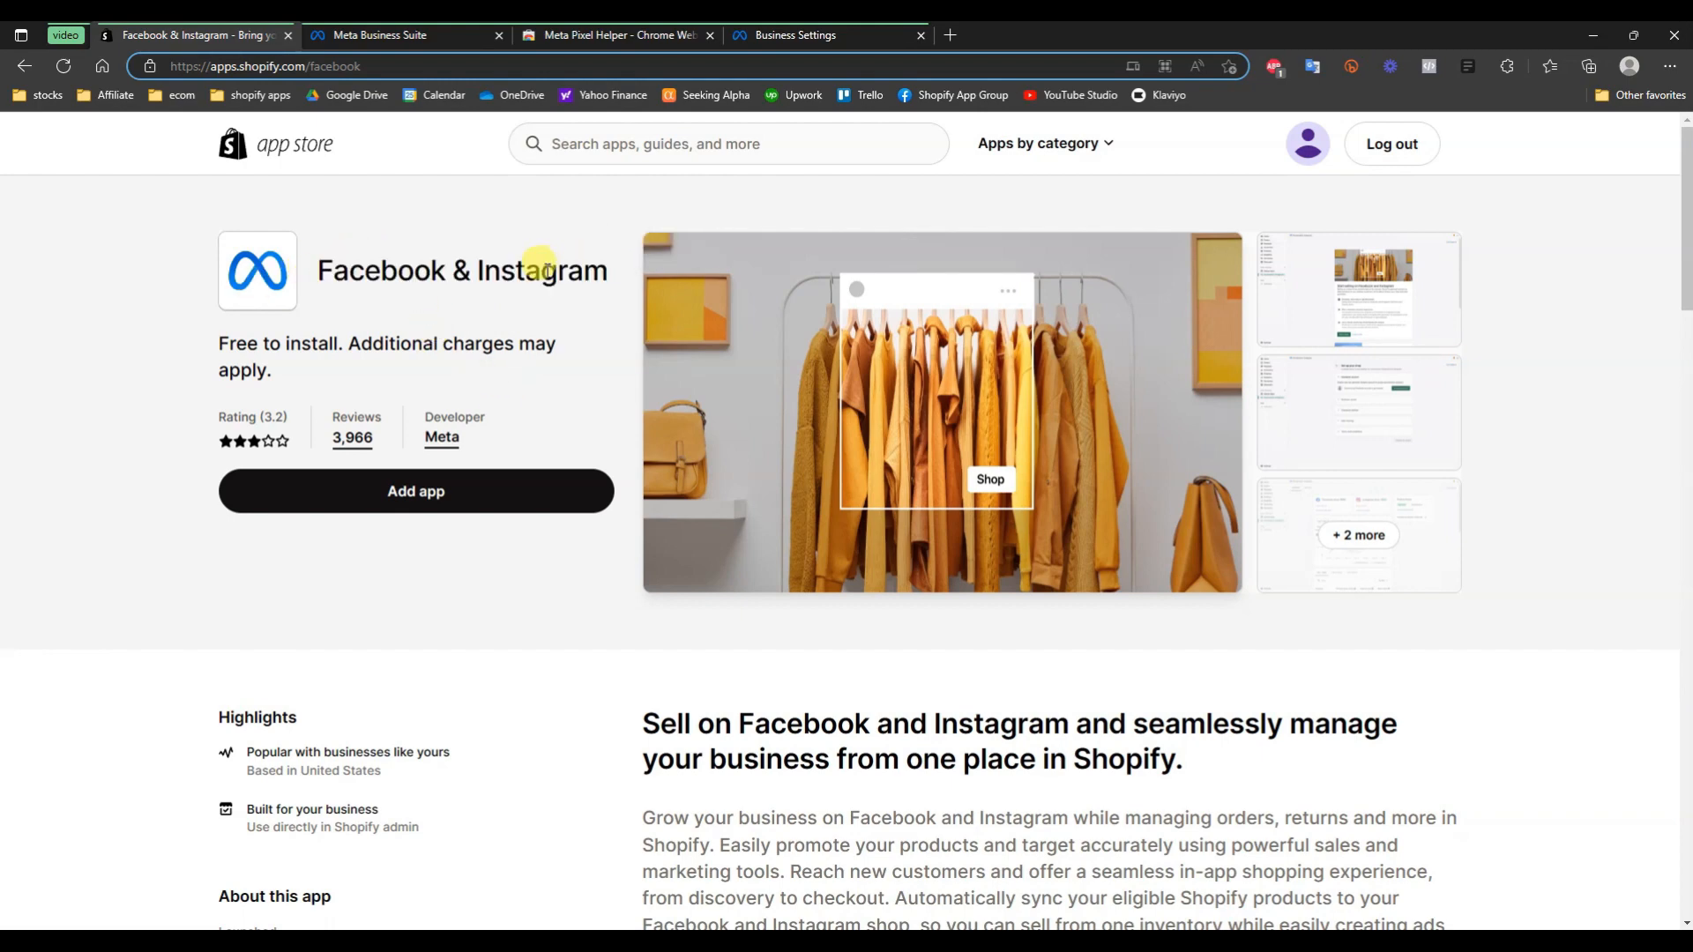
{"action": "left_click", "coordinate": [434, 494]}
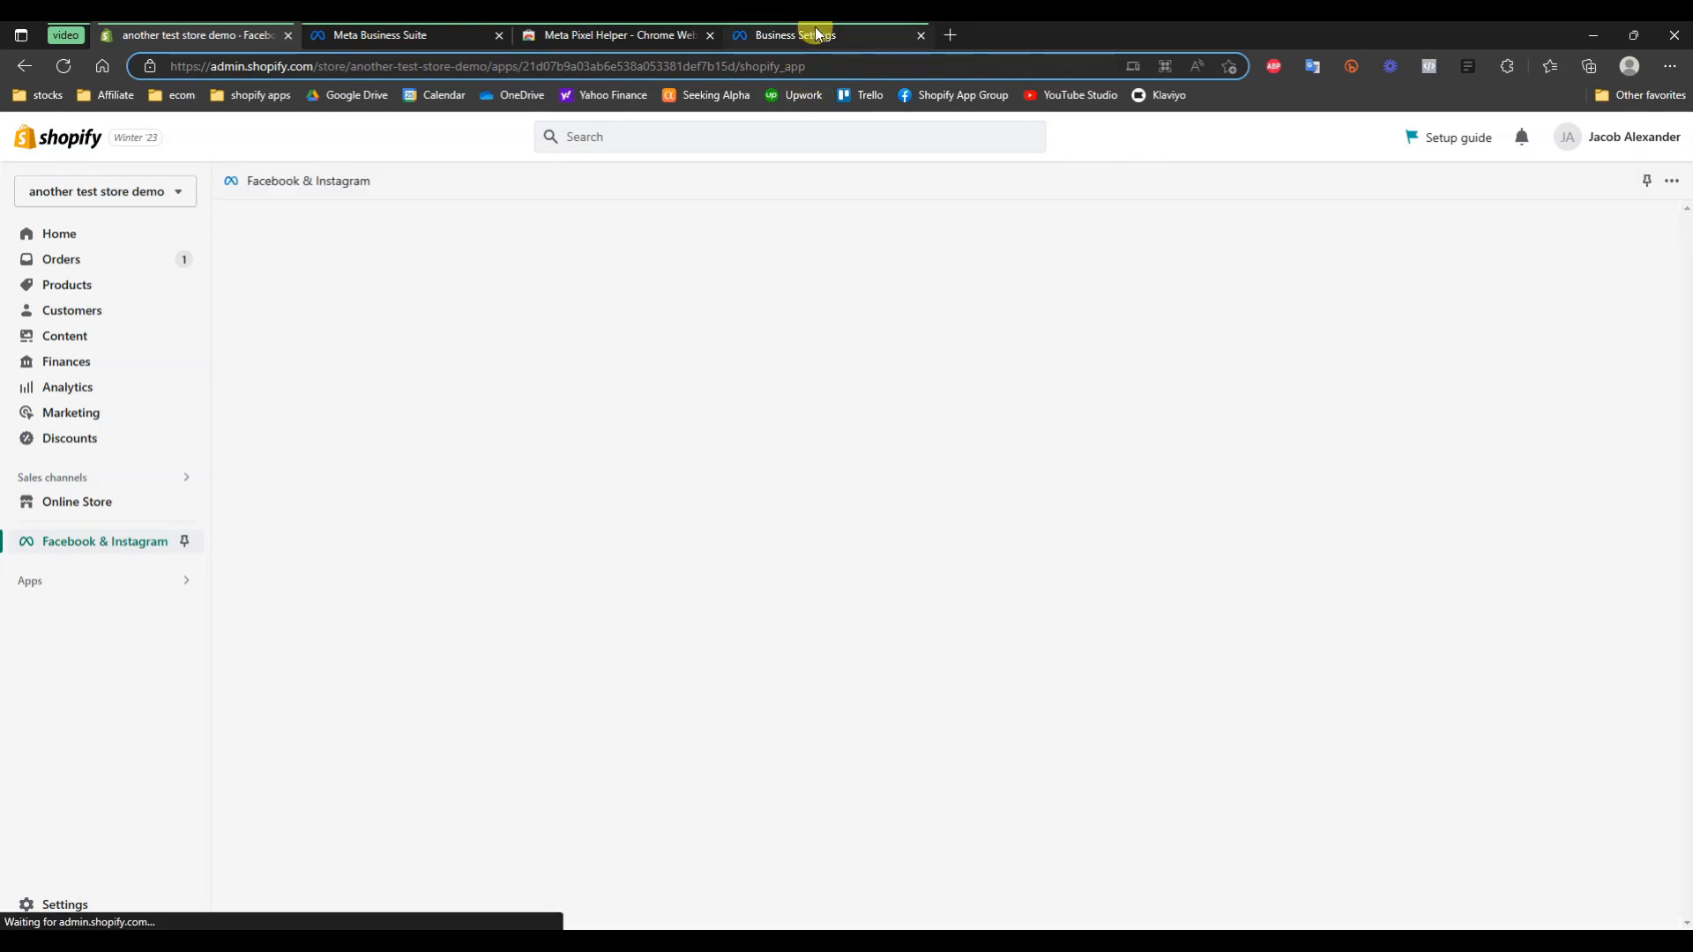
Compare the Shopify connection dialog in Business settings with the app's start page, and place the Business settings tab beside the Shopify tab
{"action": "left_click", "coordinate": [816, 34]}
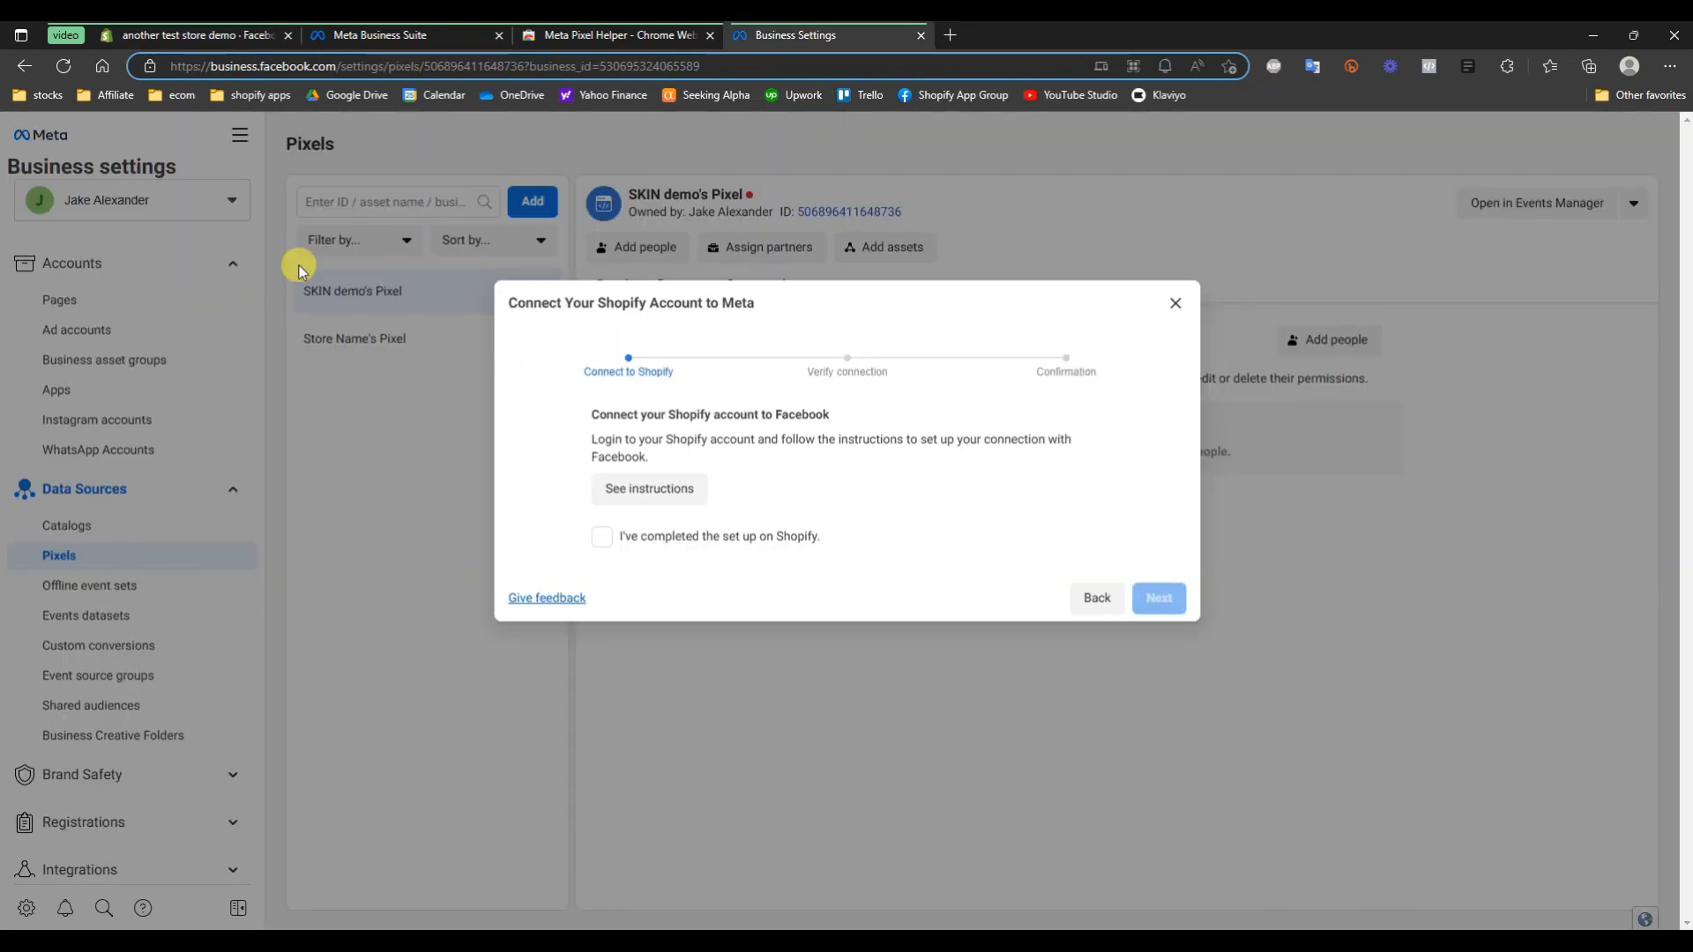
{"action": "left_click", "coordinate": [224, 35]}
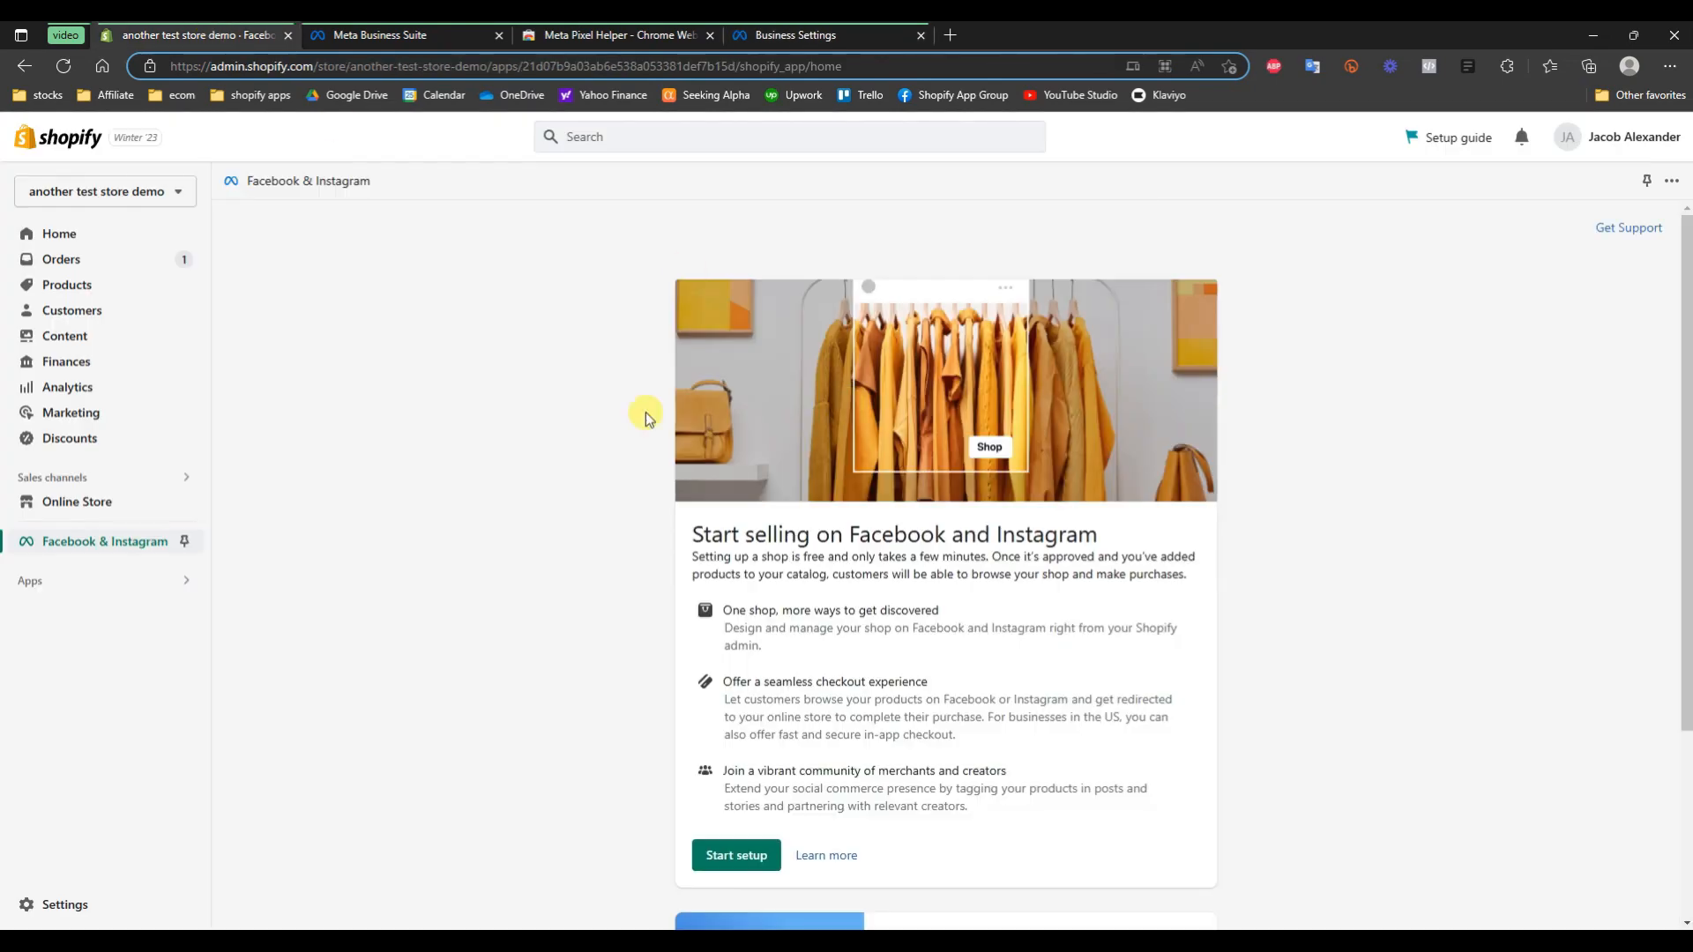
{"action": "scroll", "coordinate": [423, 524], "scroll_direction": "down", "scroll_amount": 2}
{"action": "scroll", "coordinate": [523, 515], "scroll_direction": "up", "scroll_amount": 1}
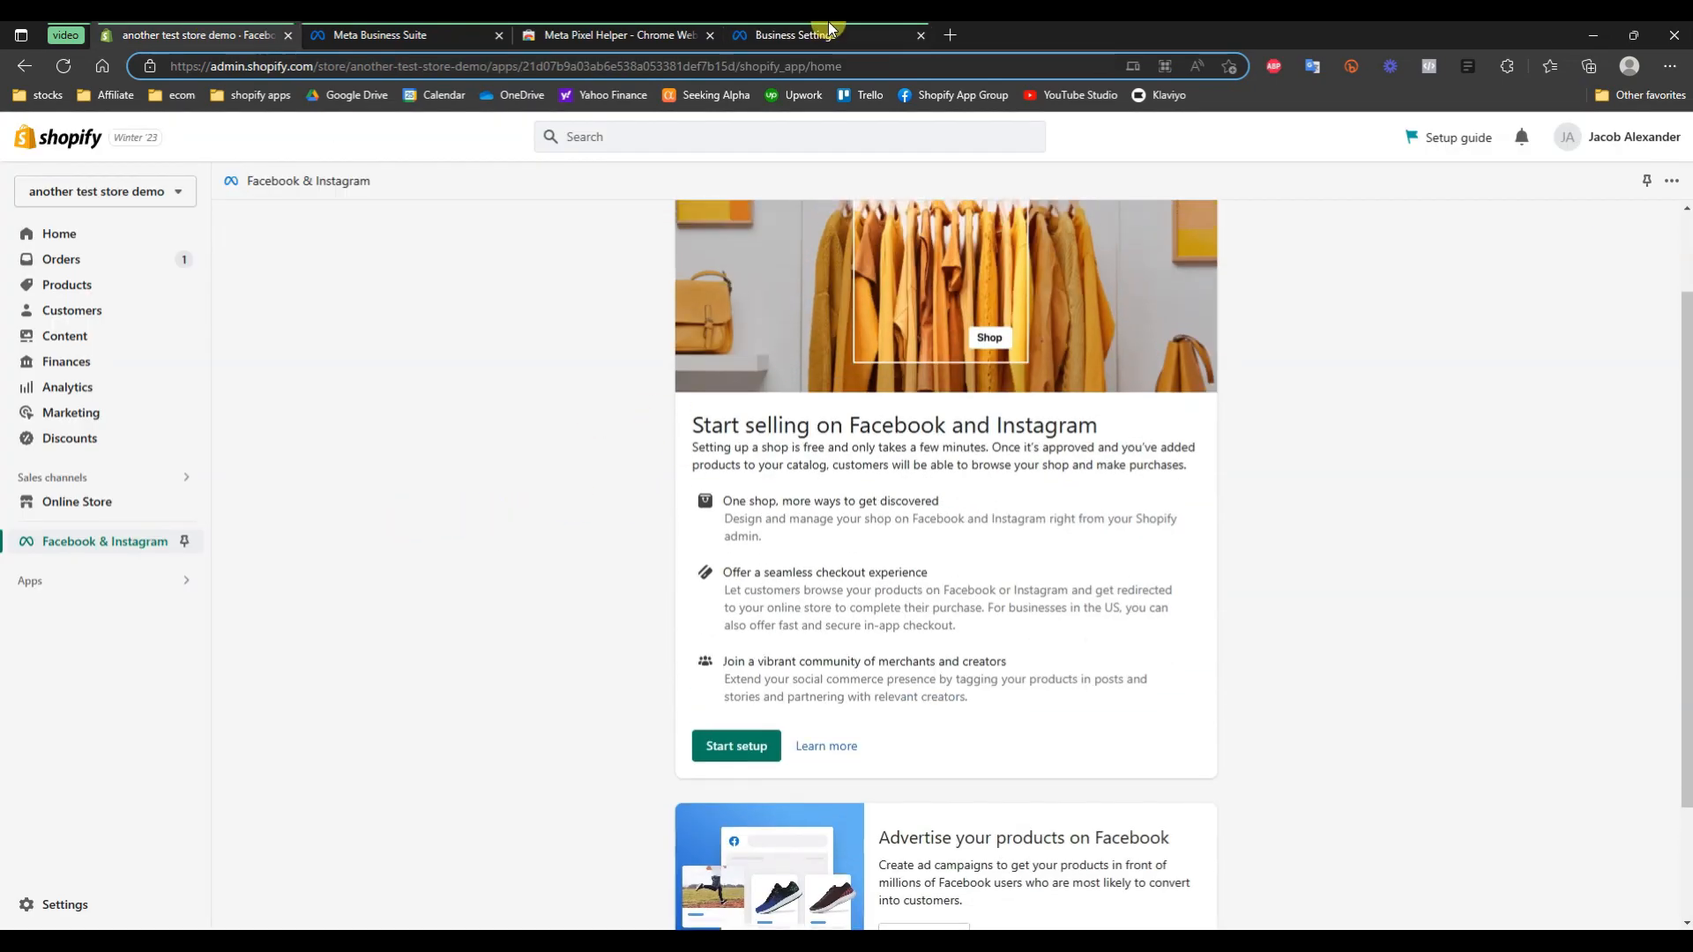
{"action": "left_click", "coordinate": [827, 32]}
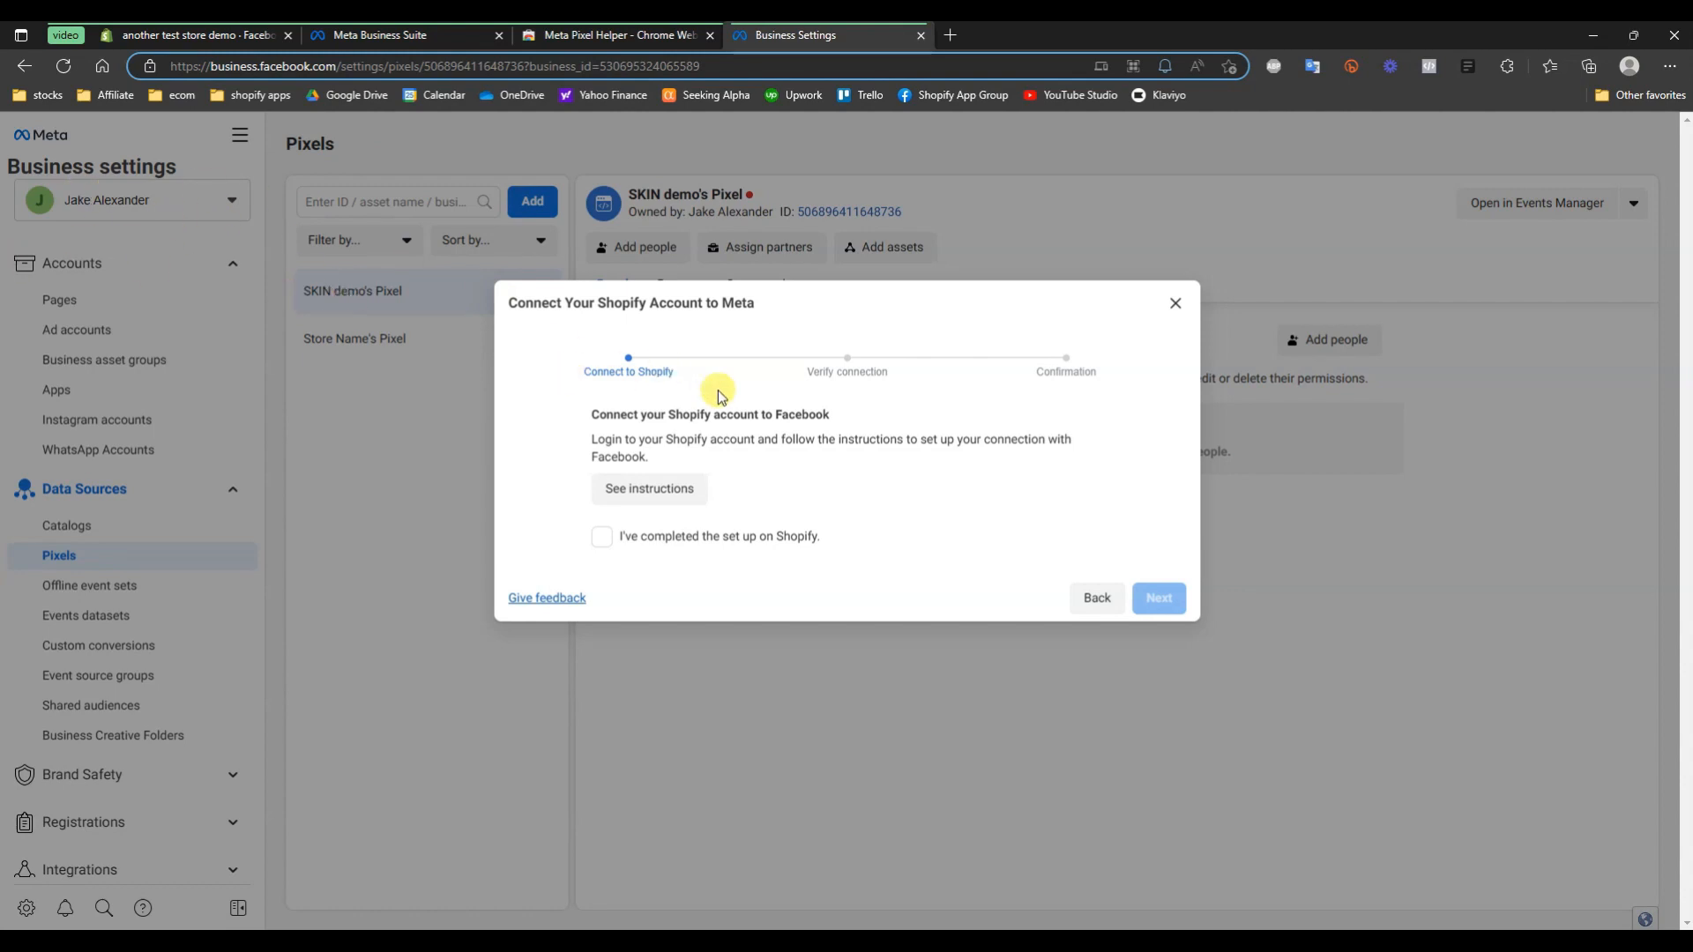
{"action": "left_click_drag", "start_coordinate": [781, 35], "coordinate": [442, 30]}
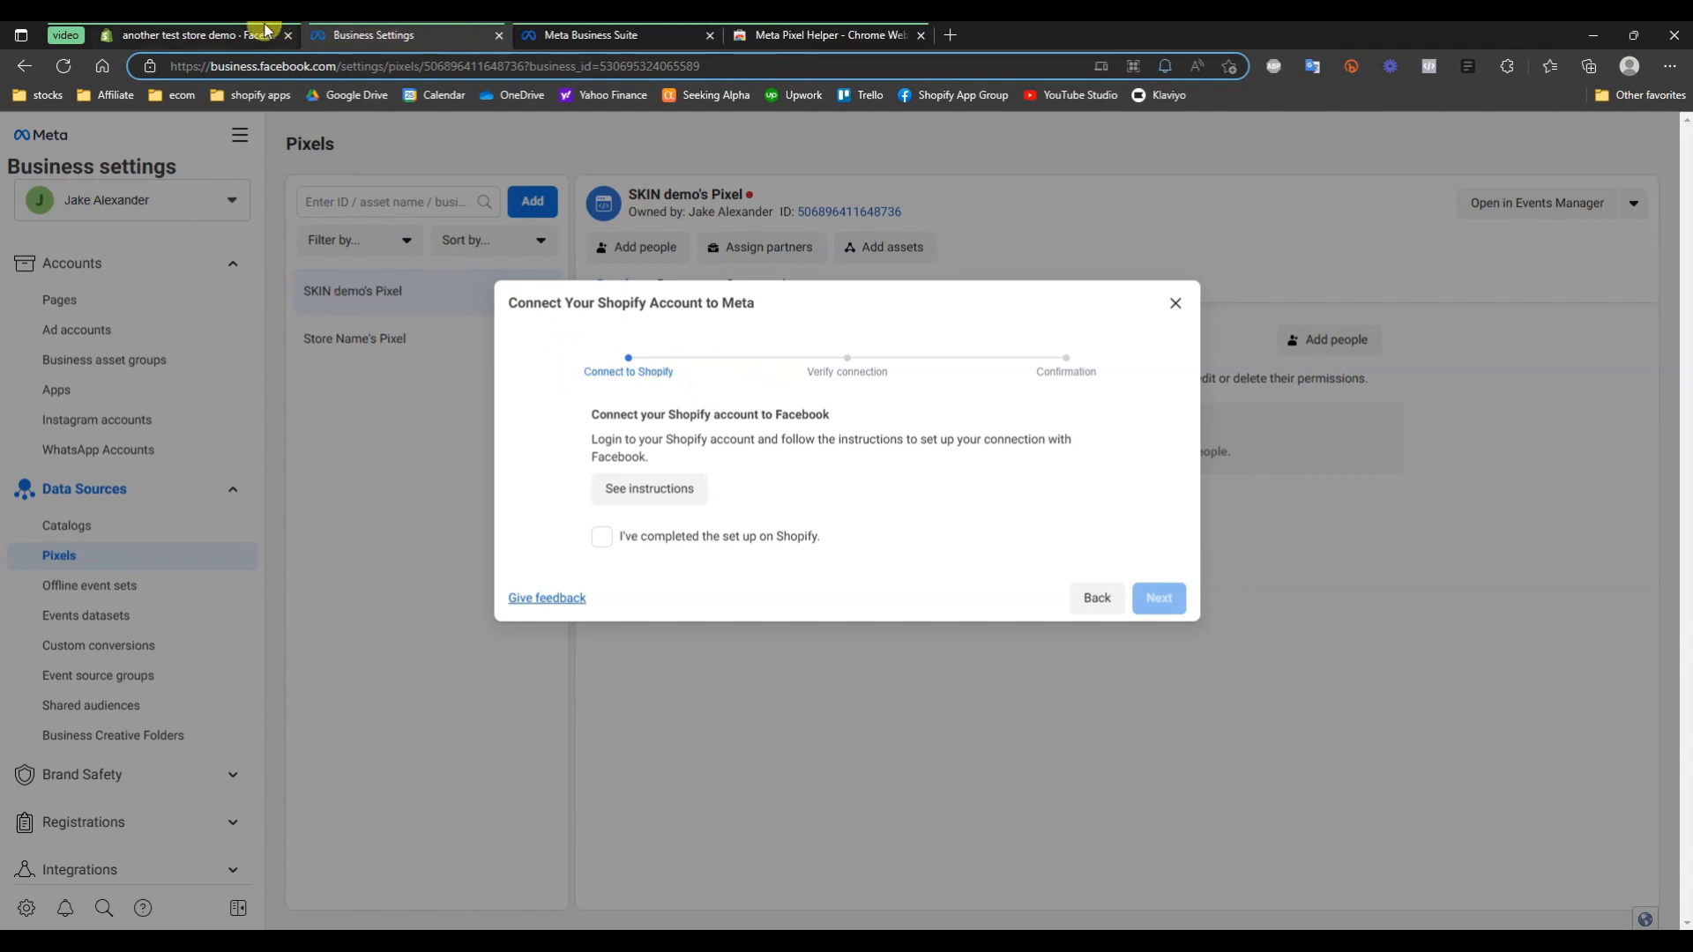
Start the shop setup in Shopify's Facebook & Instagram app, connect the Facebook account and allow sharing business assets with Shopify
{"action": "left_click", "coordinate": [225, 33]}
{"action": "scroll", "coordinate": [882, 617], "scroll_direction": "down", "scroll_amount": 1}
{"action": "left_click", "coordinate": [743, 635]}
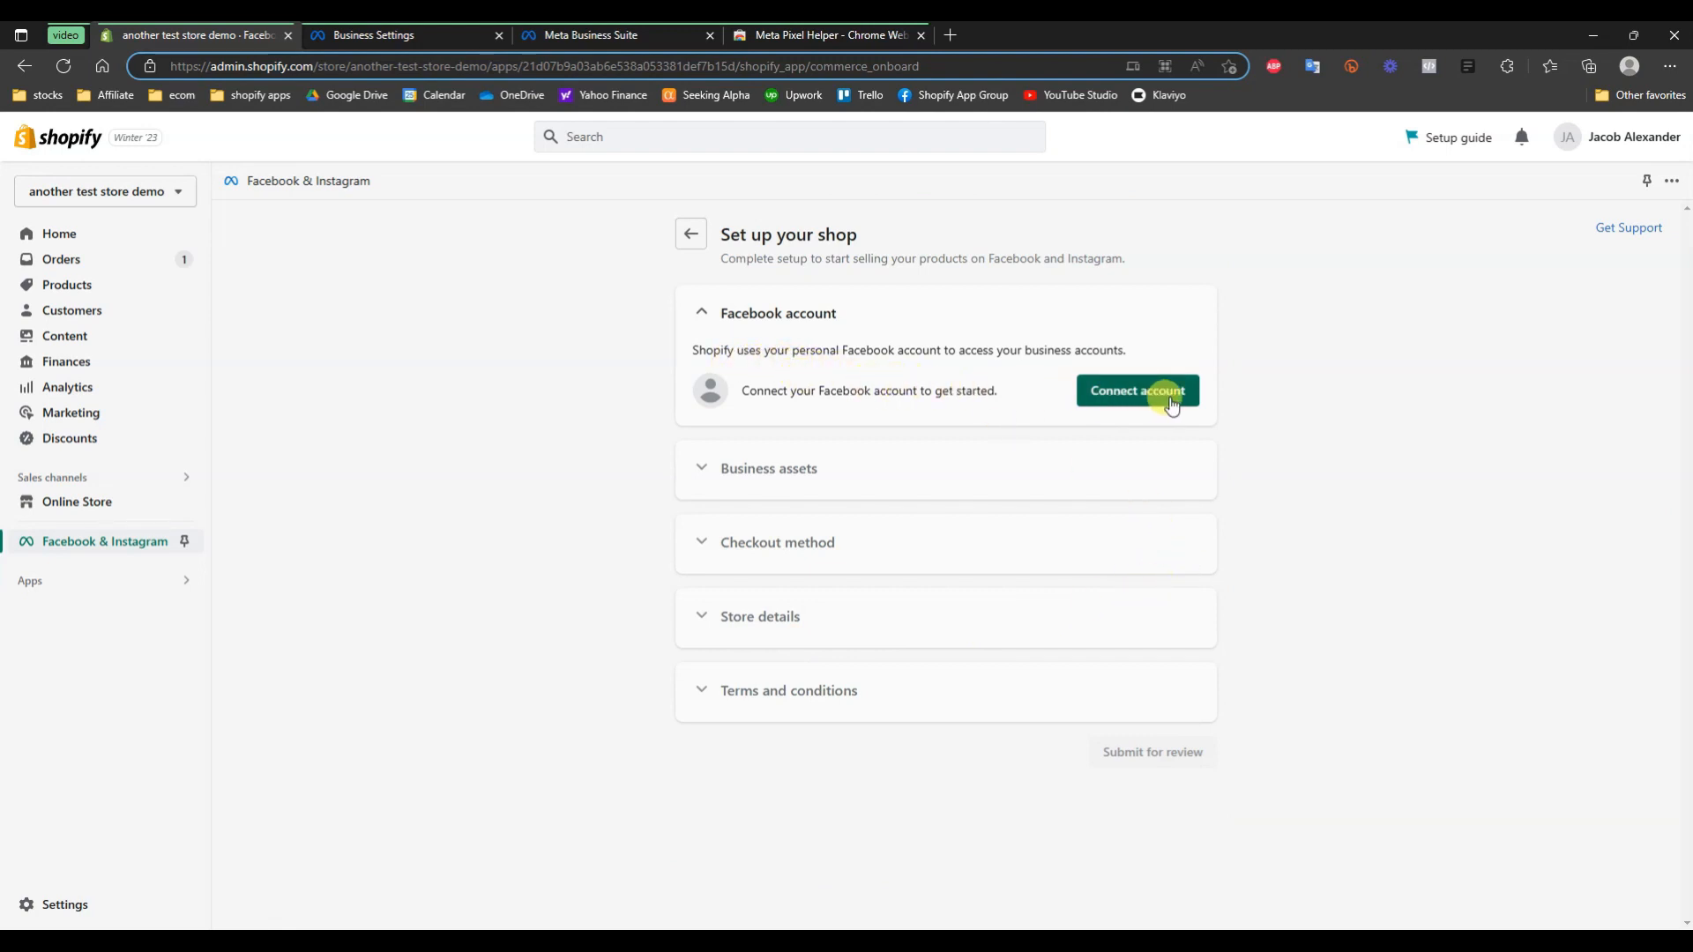
{"action": "left_click", "coordinate": [1165, 394]}
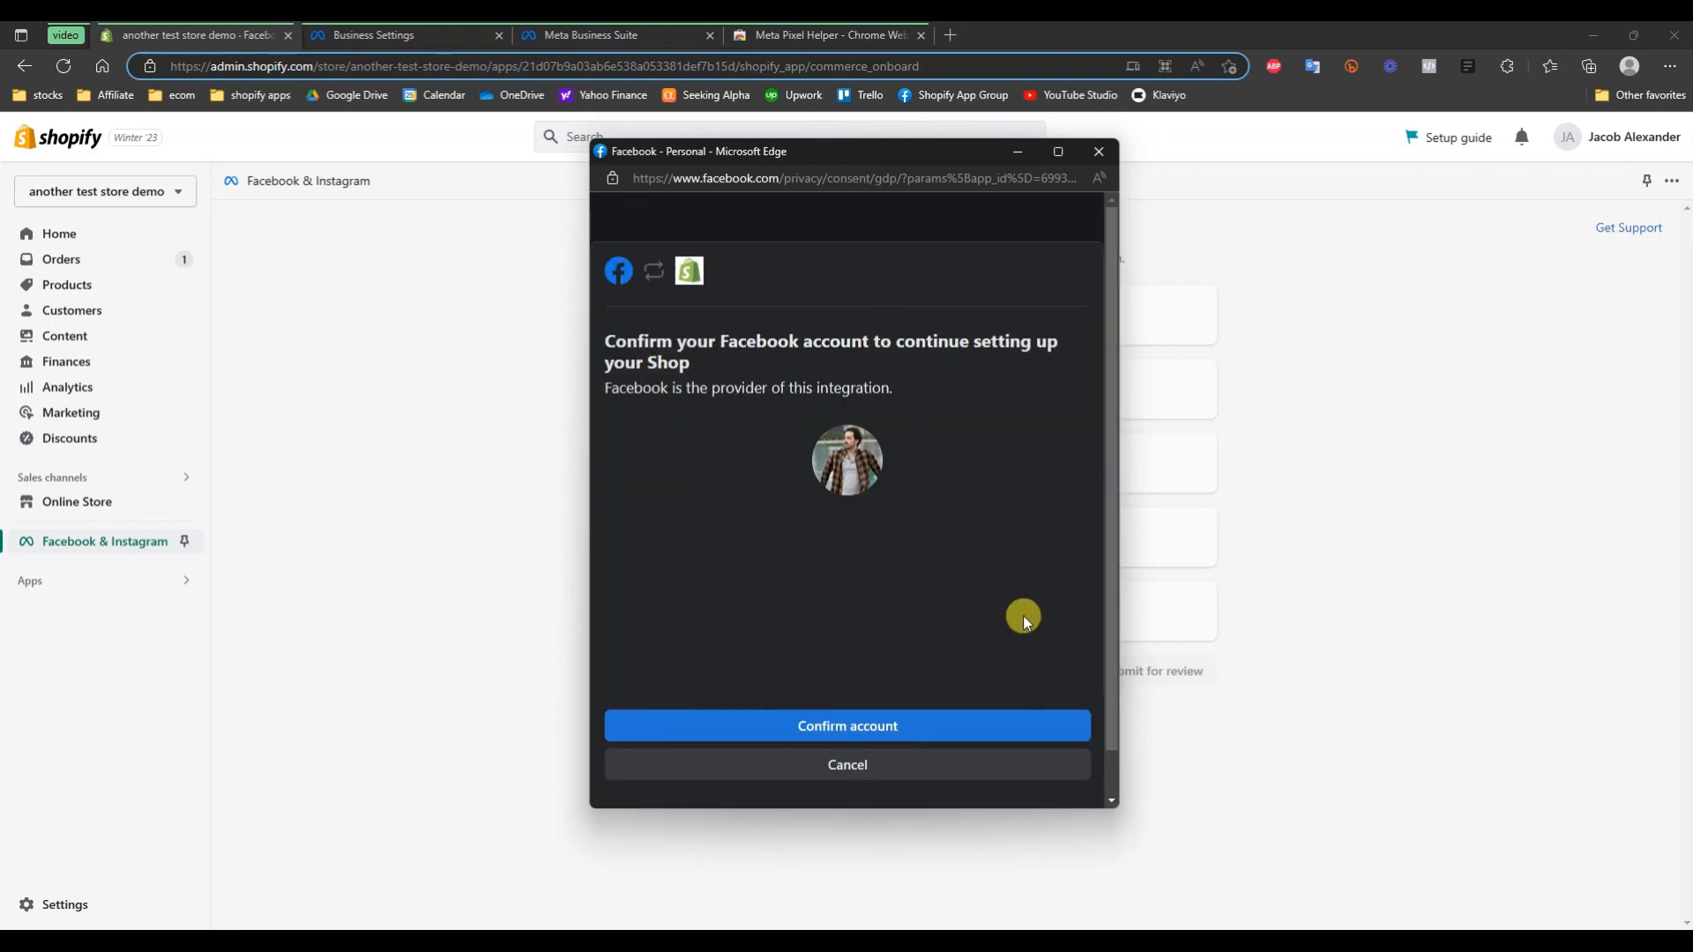
{"action": "left_click", "coordinate": [960, 722]}
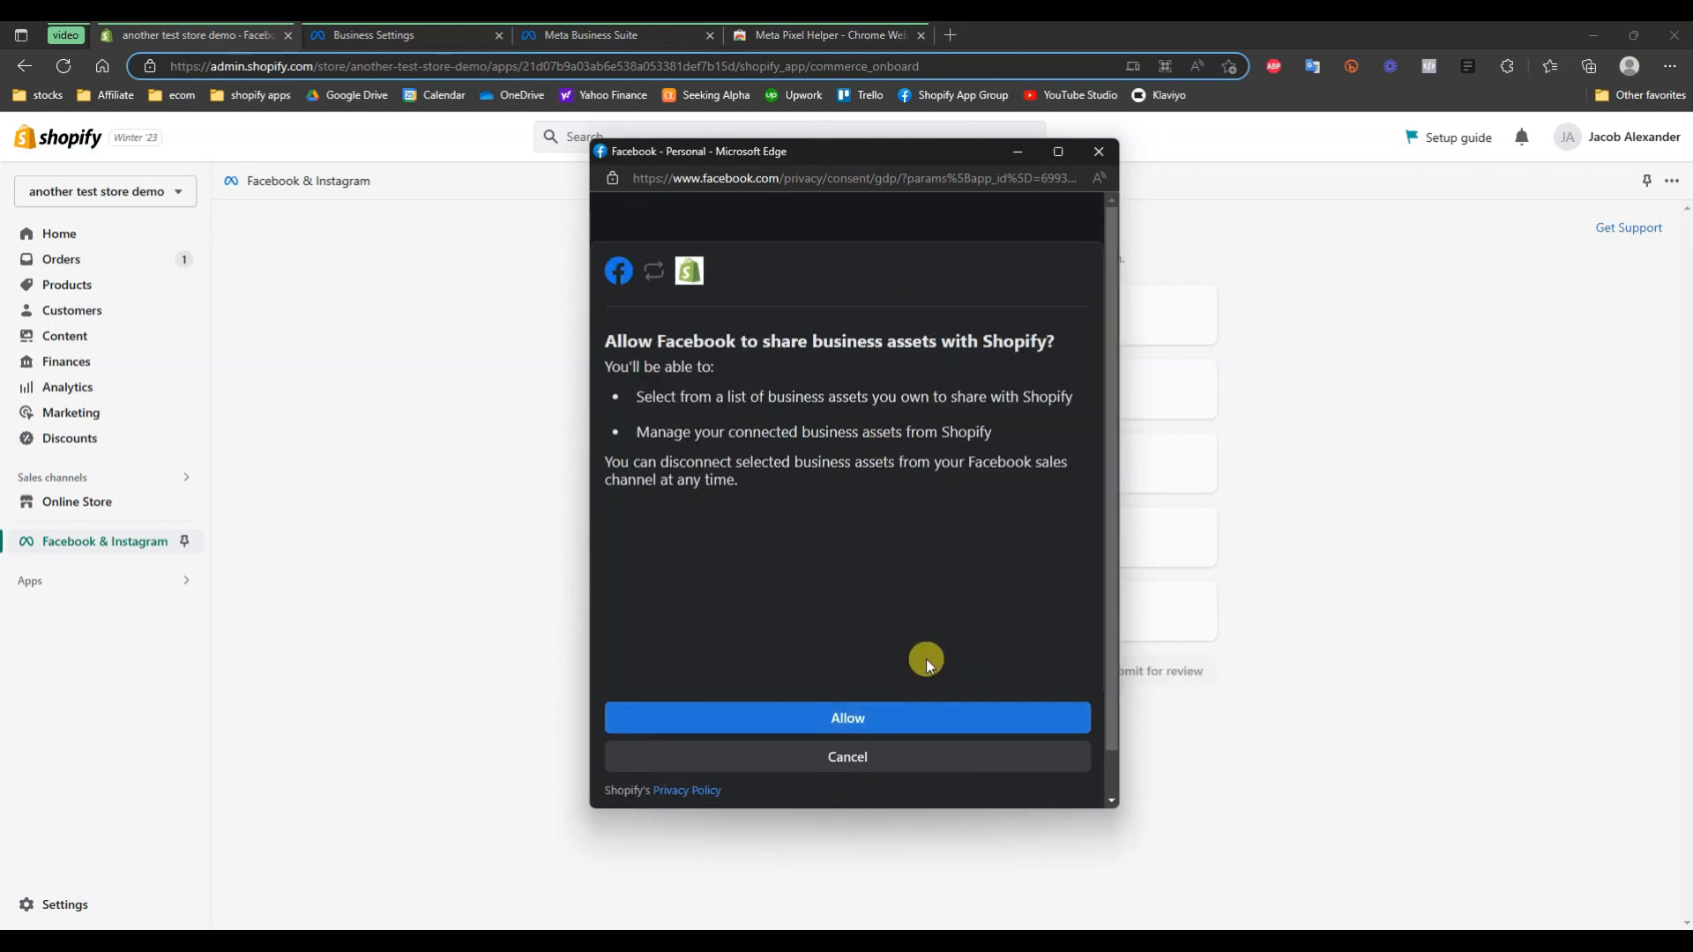
{"action": "left_click", "coordinate": [878, 710]}
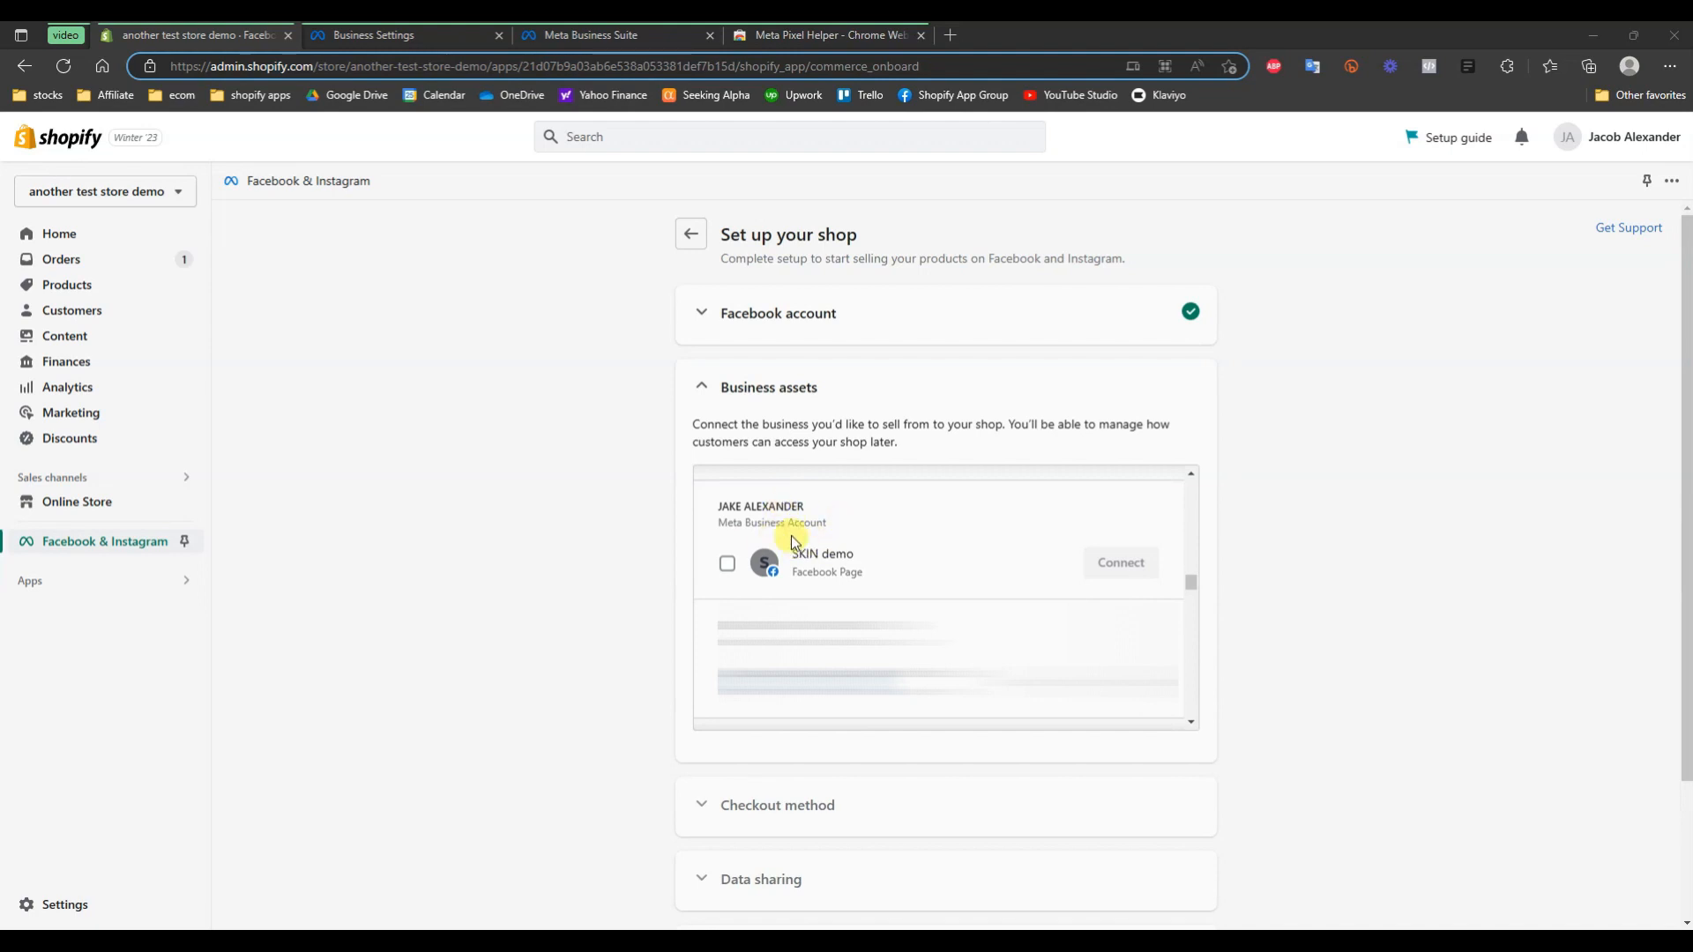
Connect the "SKIN demo" Facebook Page as the business asset and save "Your Shopify online store" as the checkout method
{"action": "left_click", "coordinate": [807, 555]}
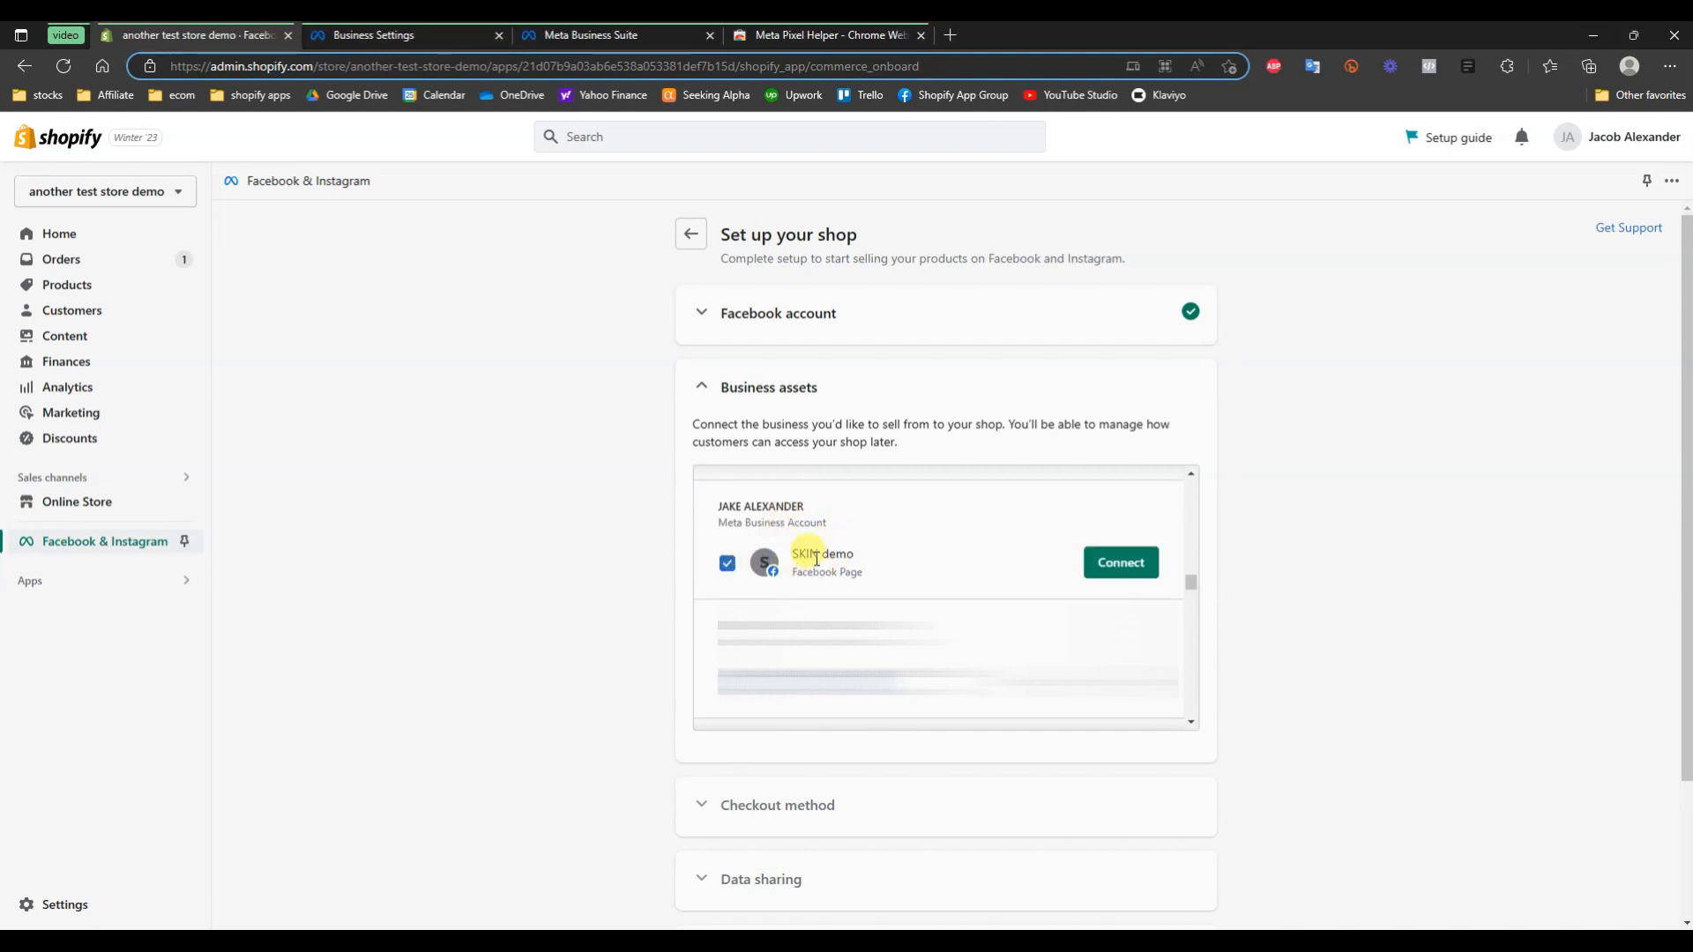
{"action": "left_click", "coordinate": [1133, 569]}
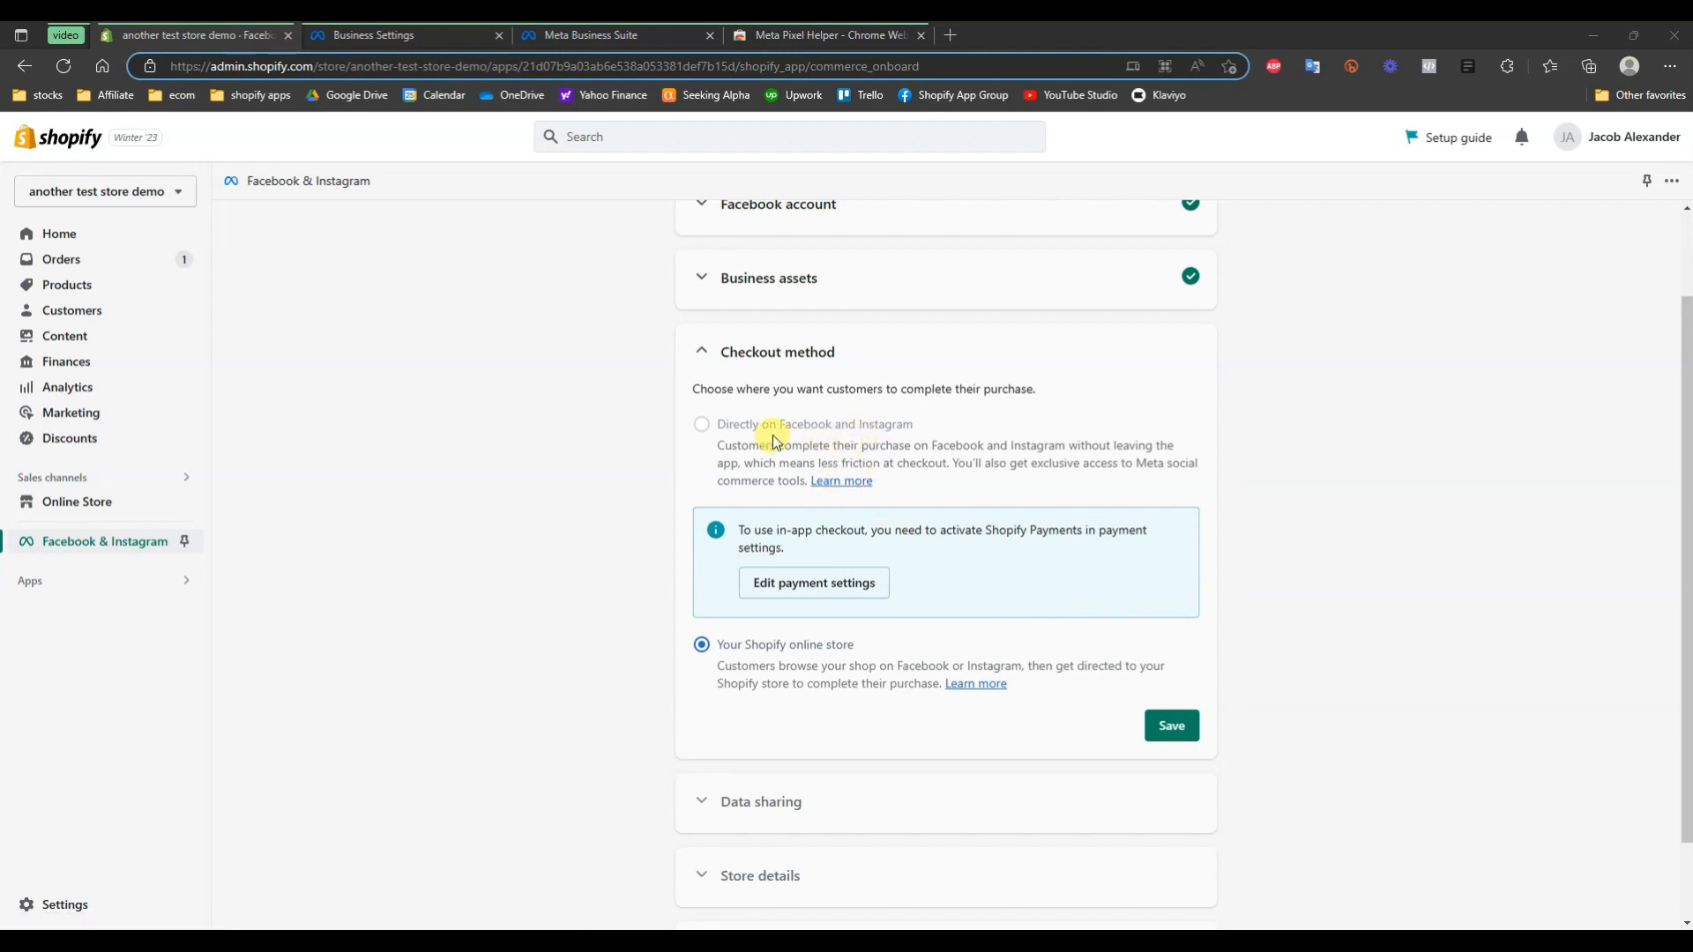
{"action": "scroll", "coordinate": [913, 421], "scroll_direction": "down", "scroll_amount": 1}
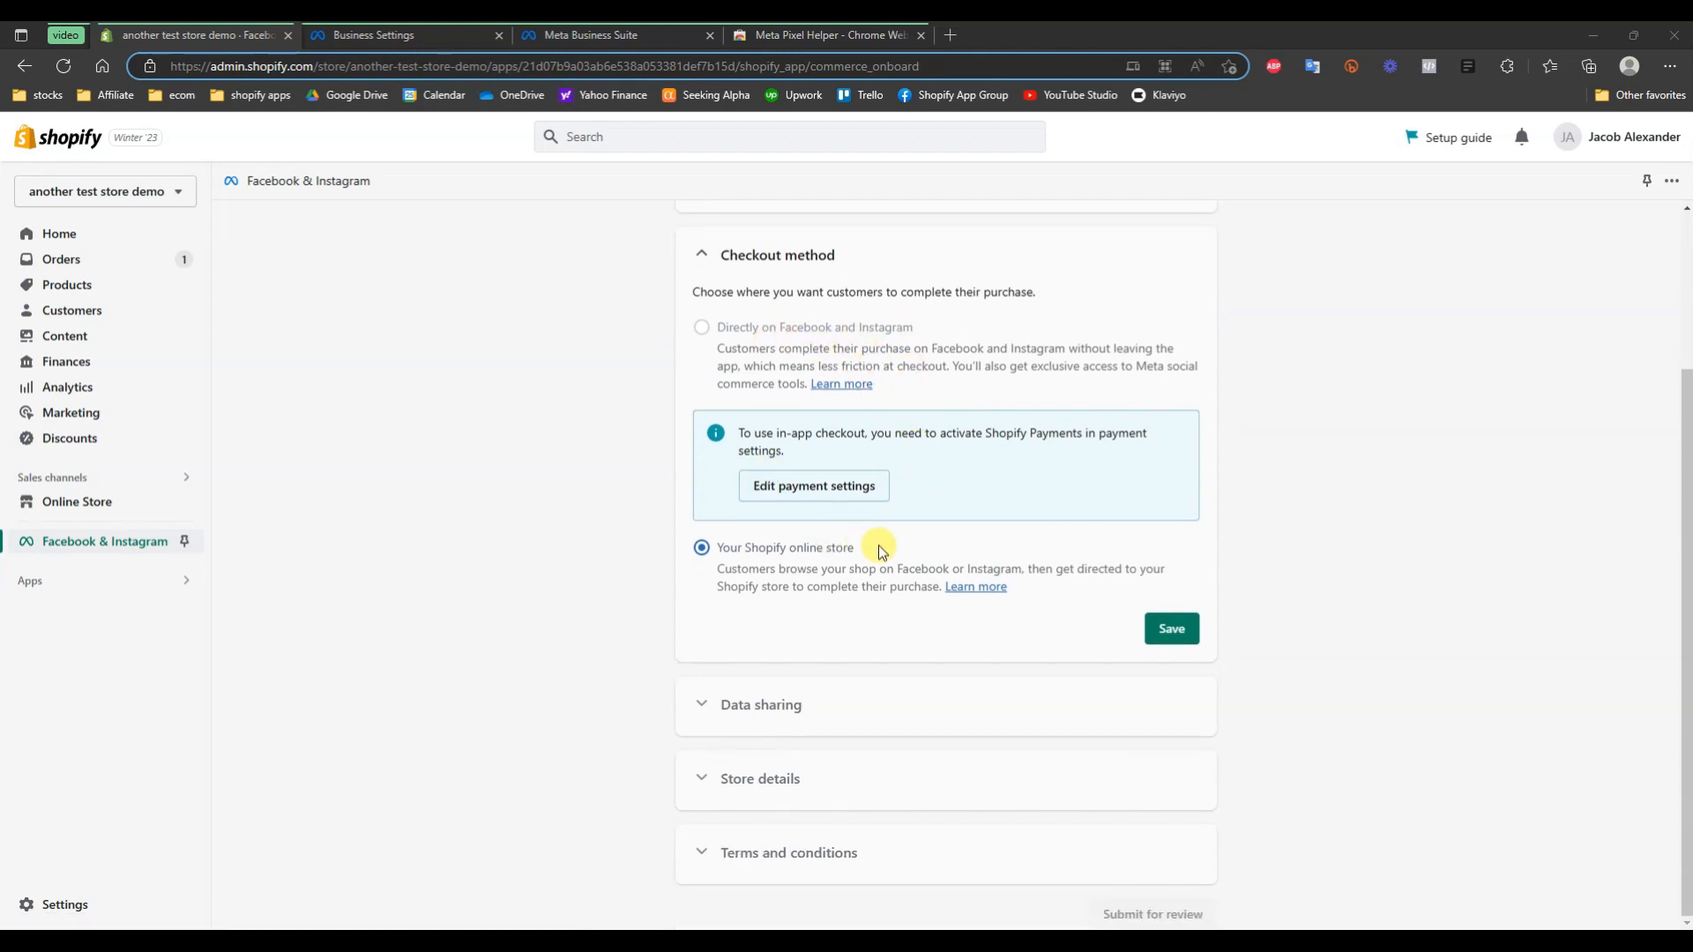
{"action": "left_click", "coordinate": [1190, 634]}
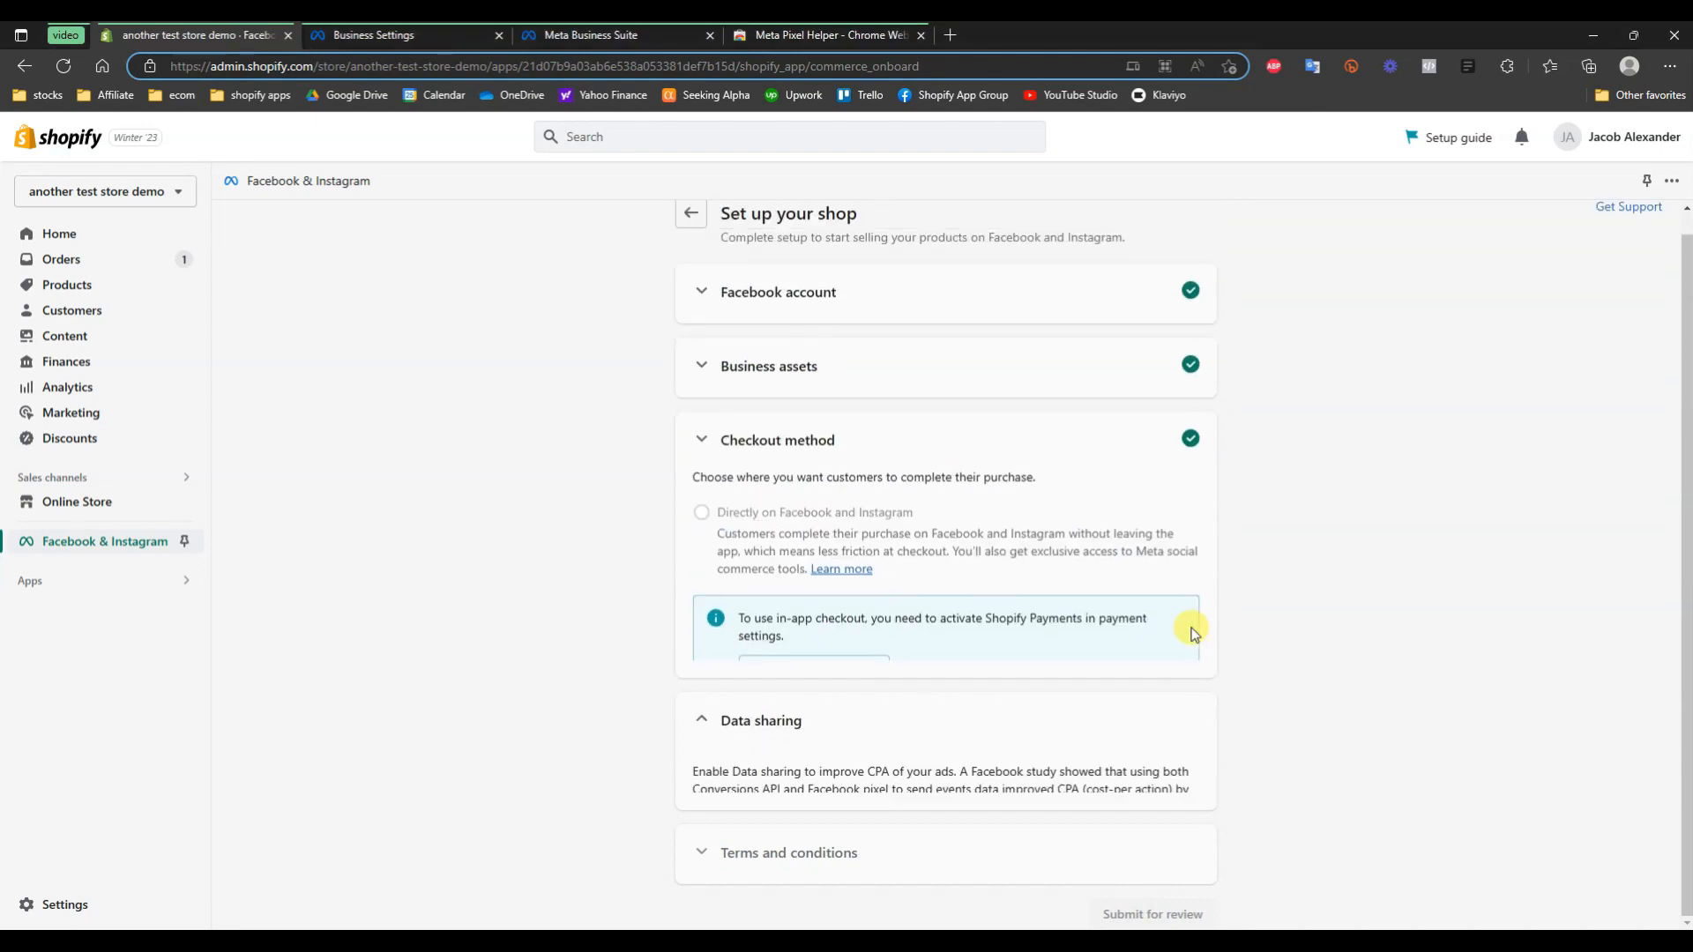
Enable data sharing with the Enhanced preference and connect "SKIN demo's Pixel" to track customer behavior
{"action": "left_click", "coordinate": [1165, 661]}
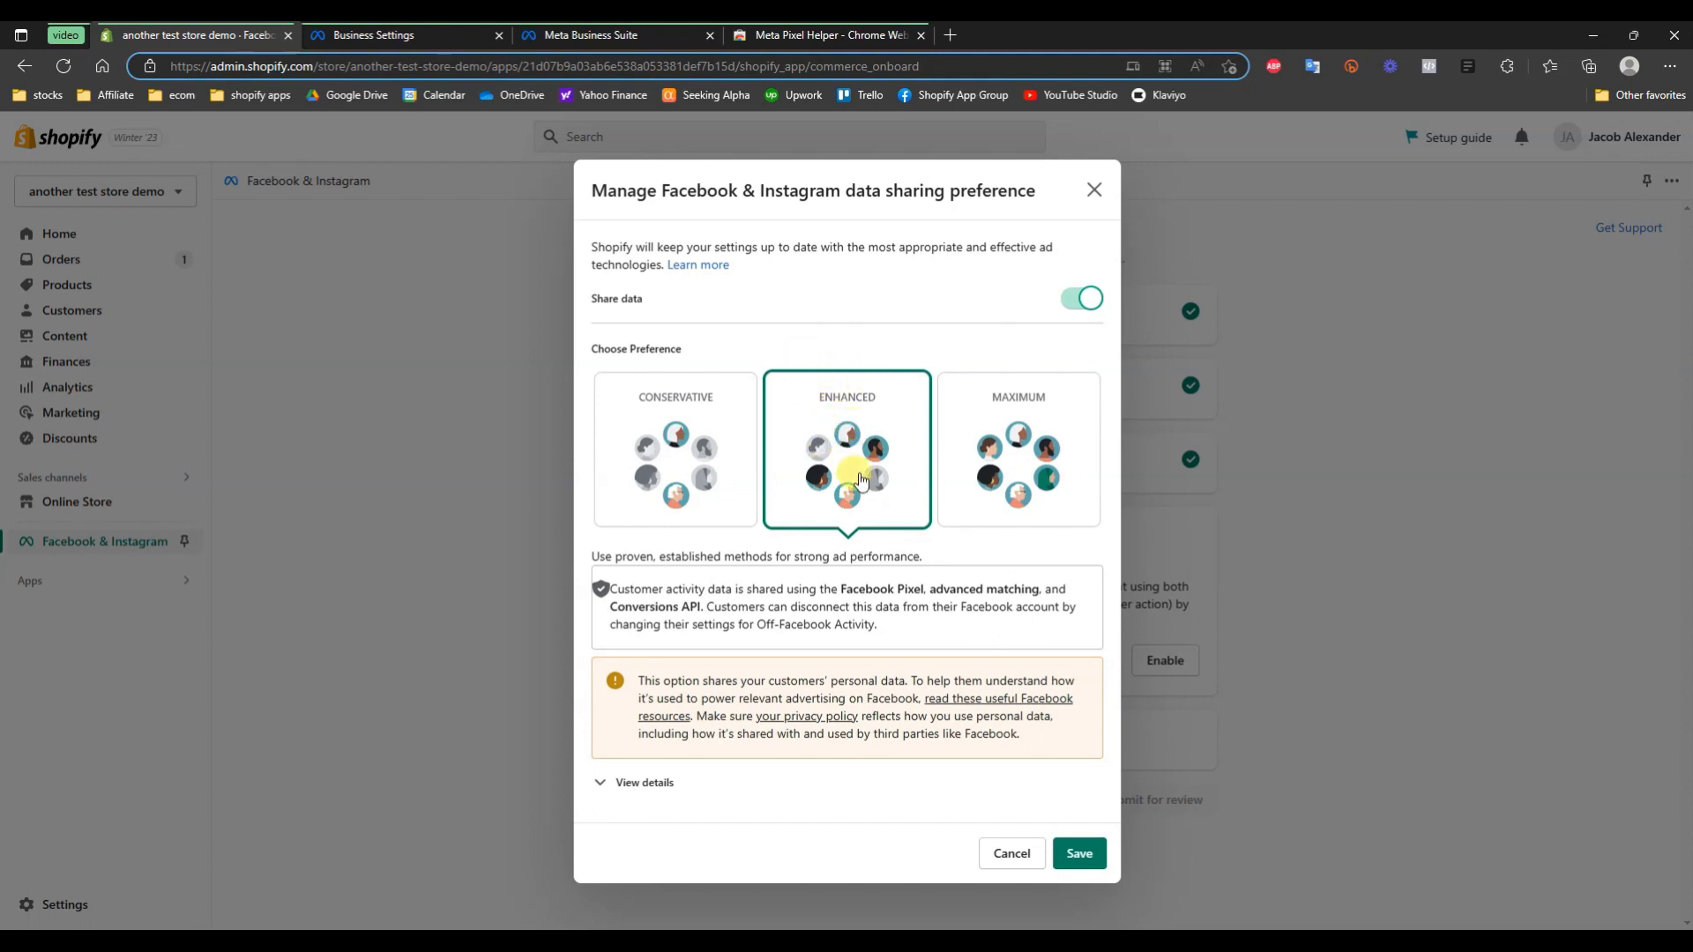
{"action": "left_click", "coordinate": [1089, 867]}
{"action": "scroll", "coordinate": [908, 608], "scroll_direction": "down", "scroll_amount": 1}
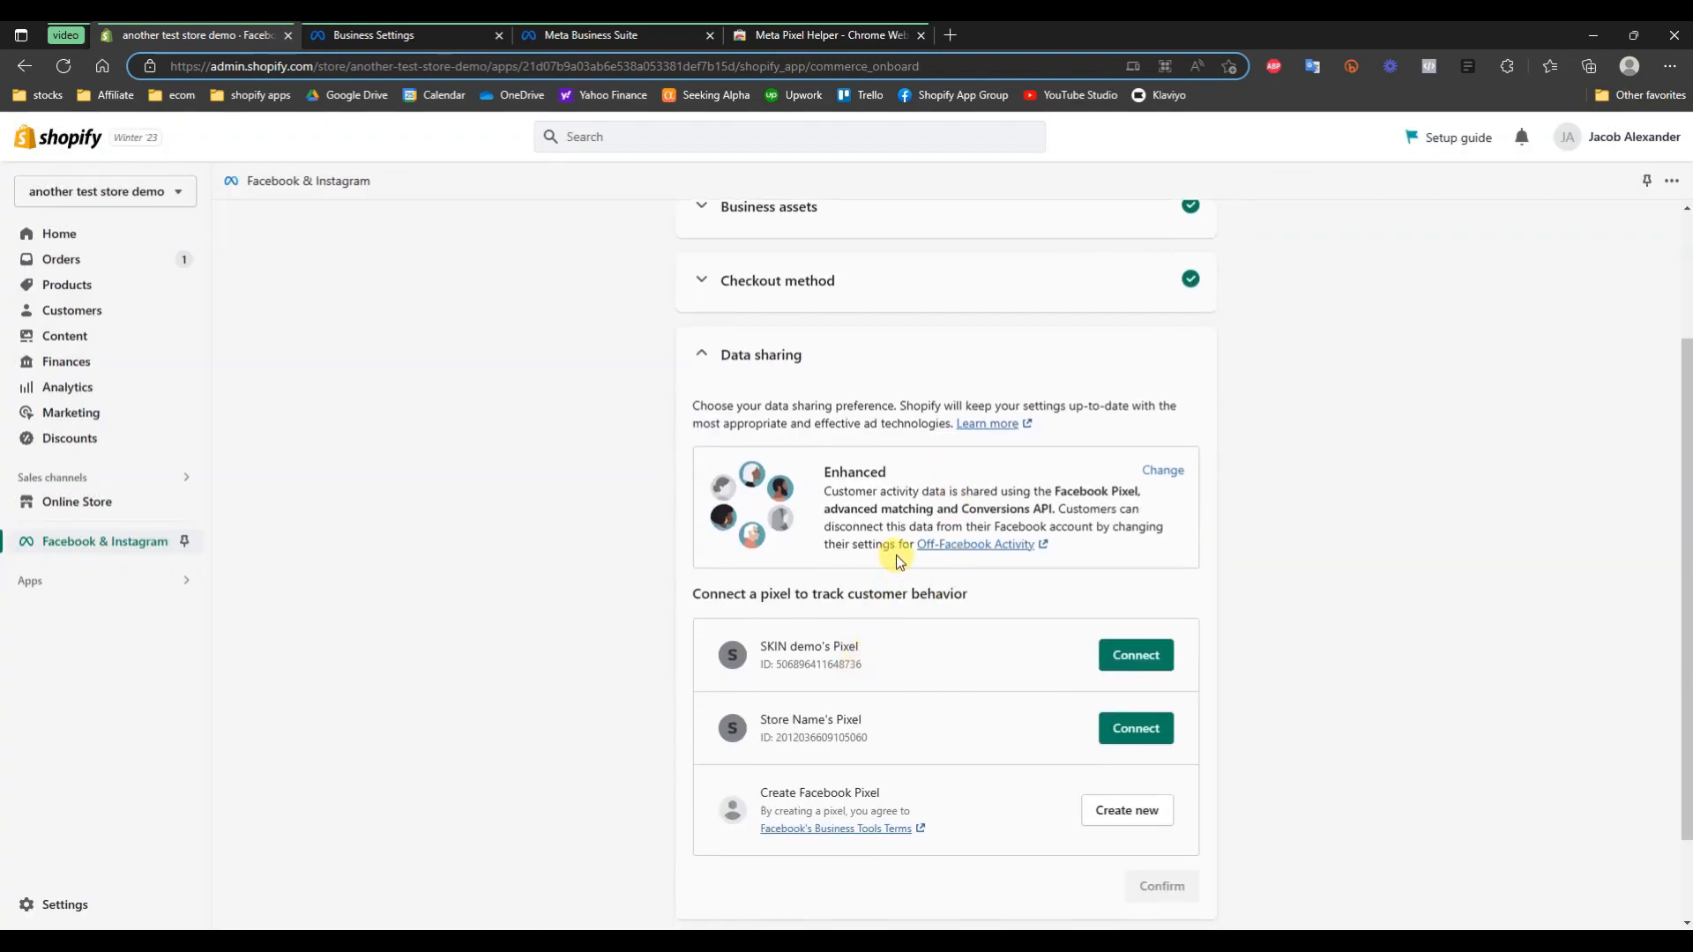
{"action": "scroll", "coordinate": [896, 554], "scroll_direction": "down", "scroll_amount": 1}
{"action": "left_click_drag", "start_coordinate": [760, 542], "coordinate": [886, 536]}
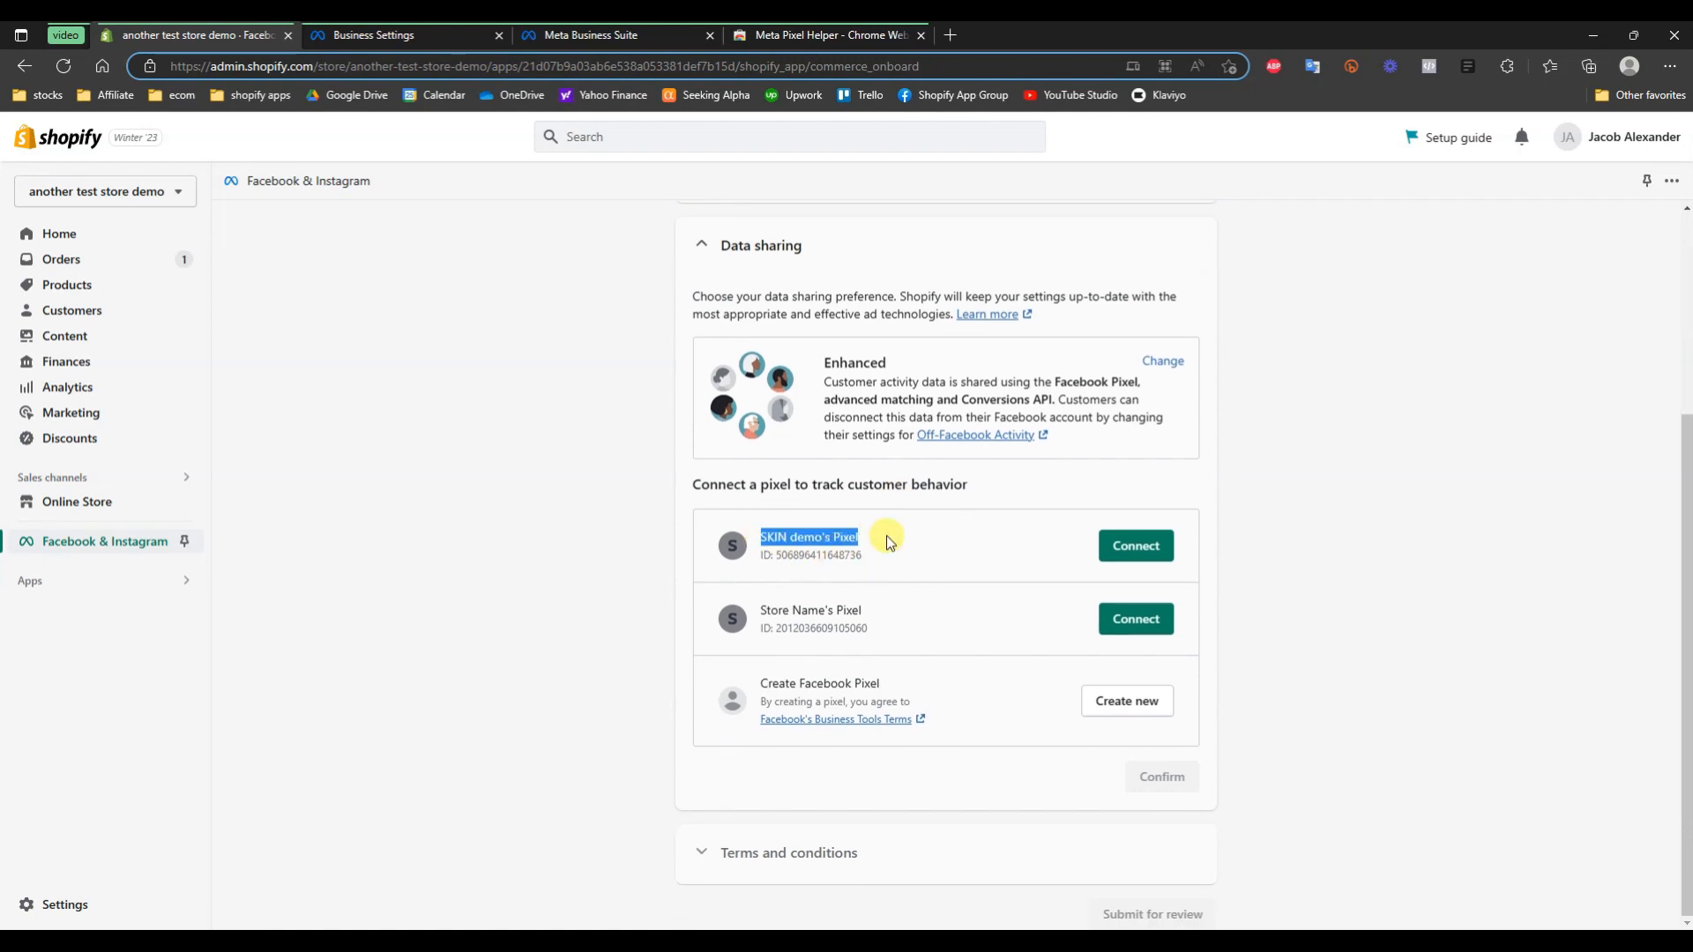
{"action": "left_click", "coordinate": [887, 552]}
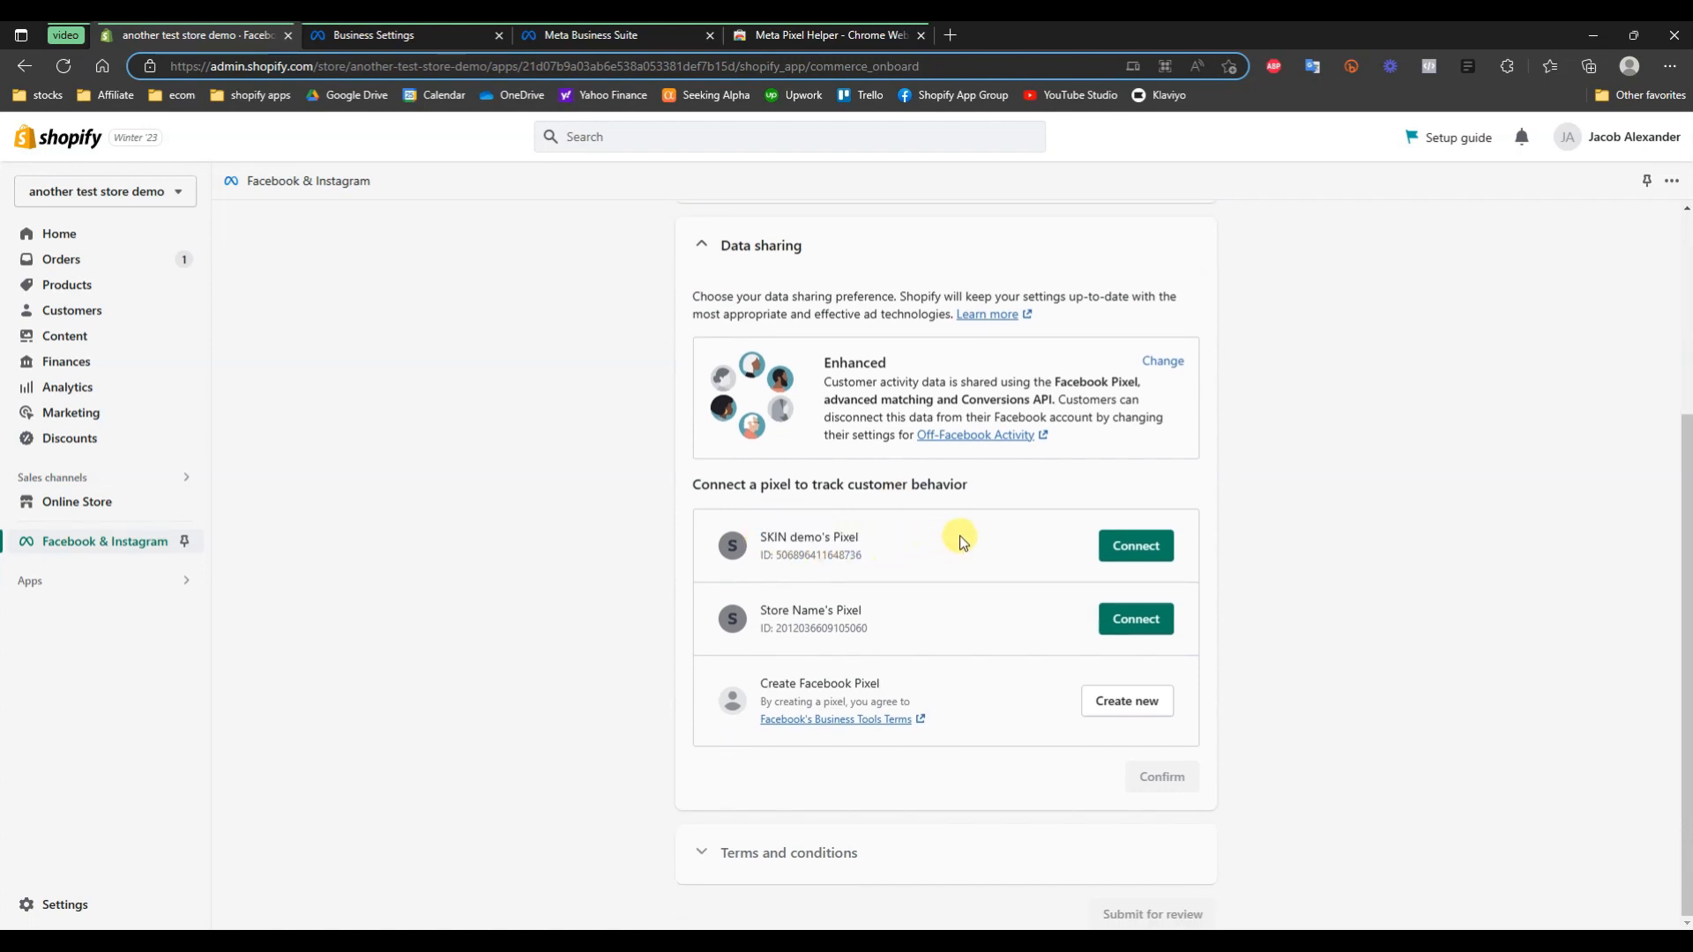
{"action": "left_click", "coordinate": [1132, 551]}
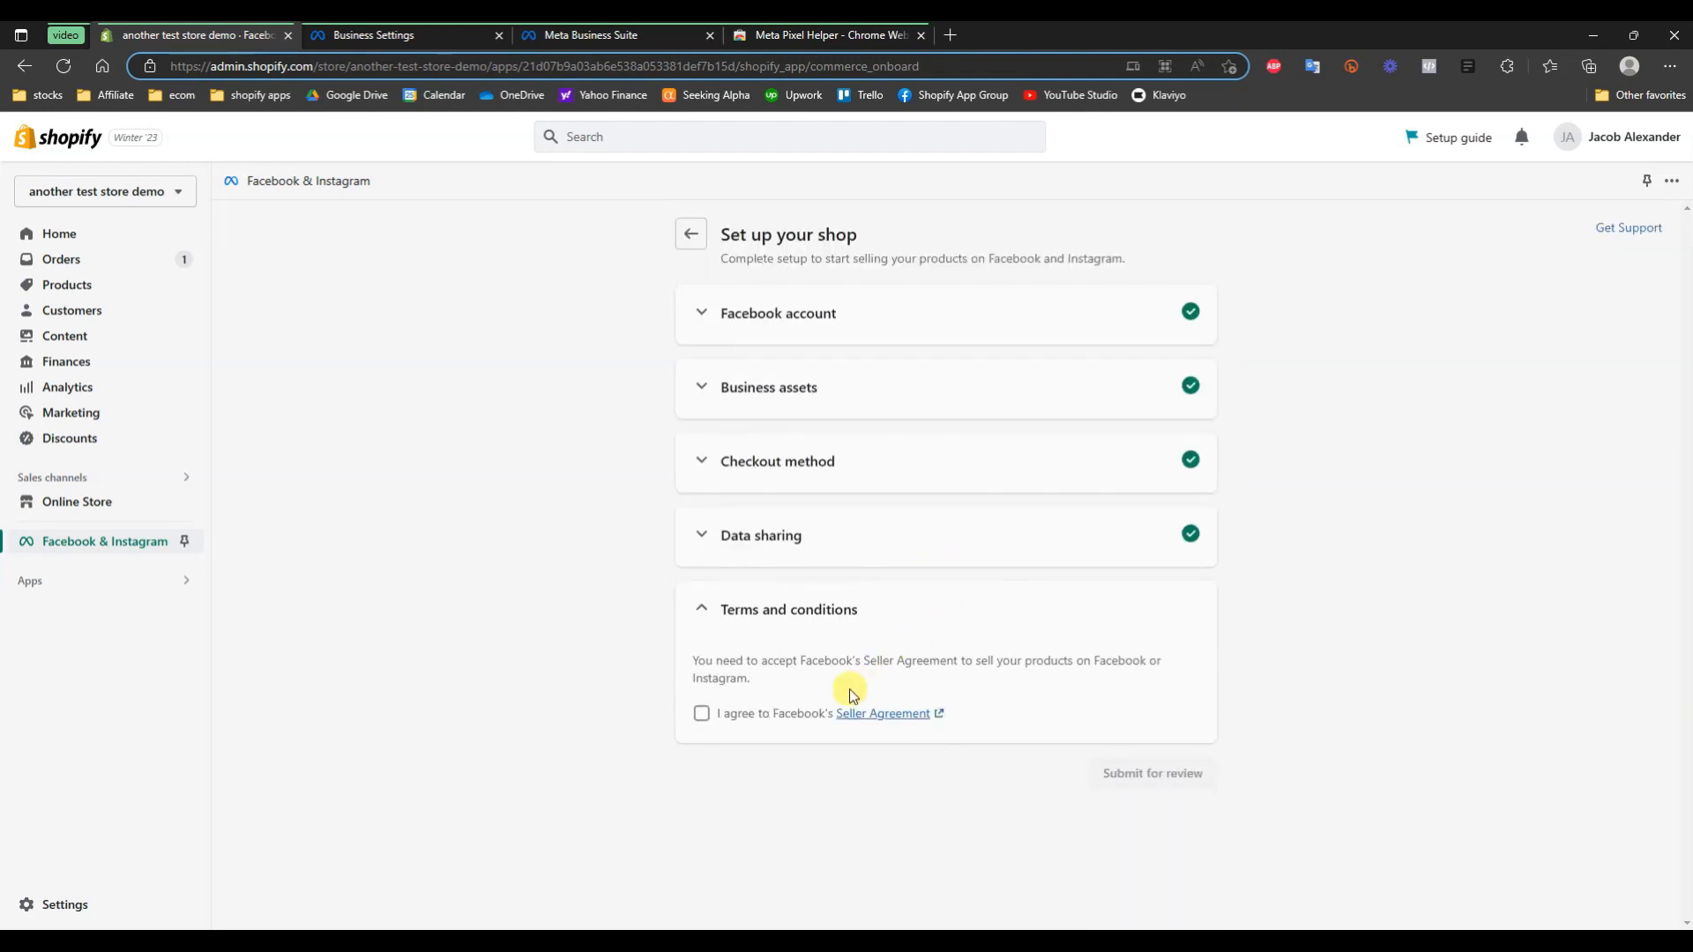
Agree to Facebook's Seller Agreement and submit the shop for review
{"action": "left_click", "coordinate": [701, 716]}
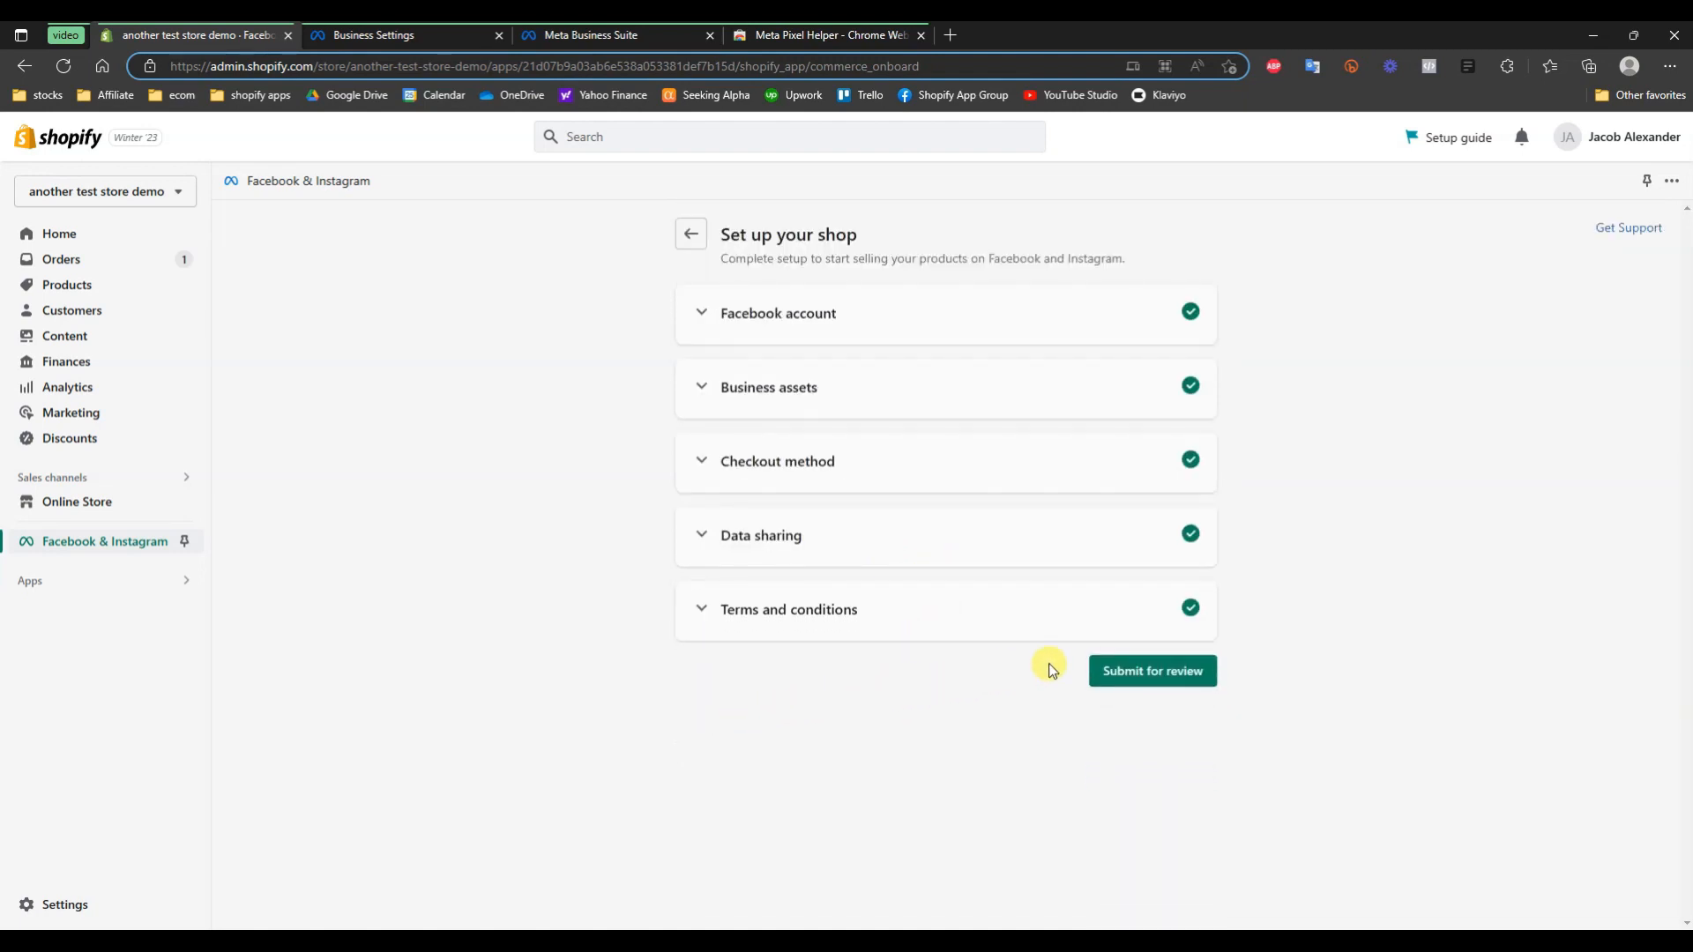
{"action": "left_click", "coordinate": [1142, 681]}
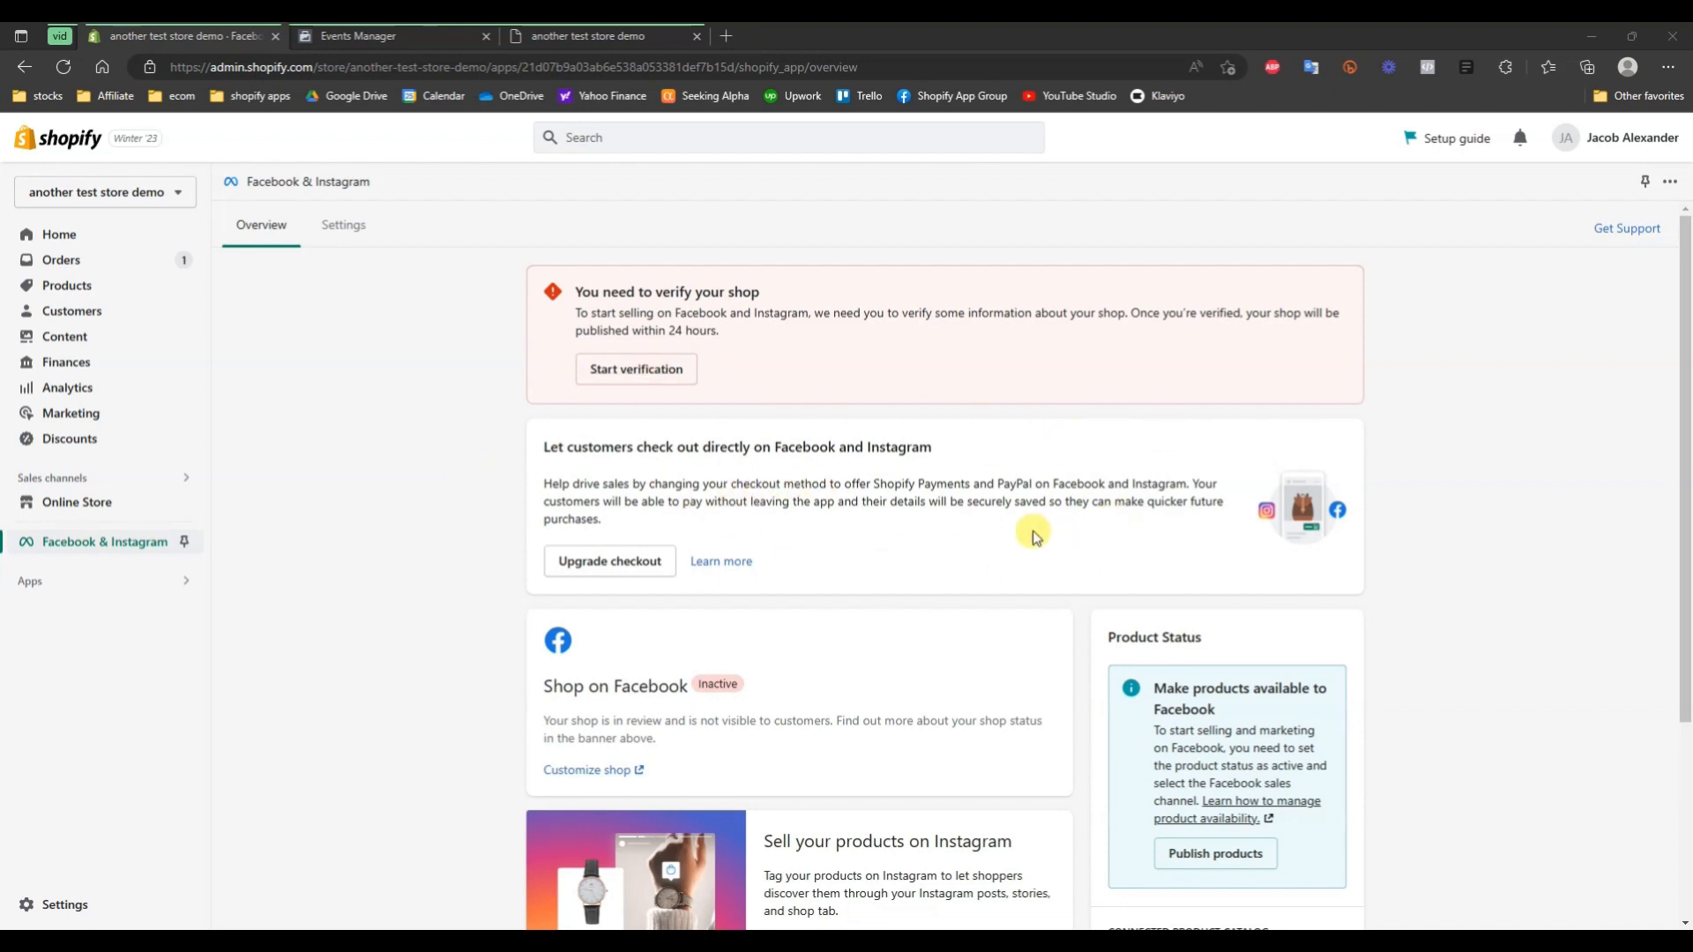
Start the shop verification, choose Identity documents as the option and Driver's license as the ID type, and finish the submission
{"action": "scroll", "coordinate": [962, 529], "scroll_direction": "down", "scroll_amount": 3}
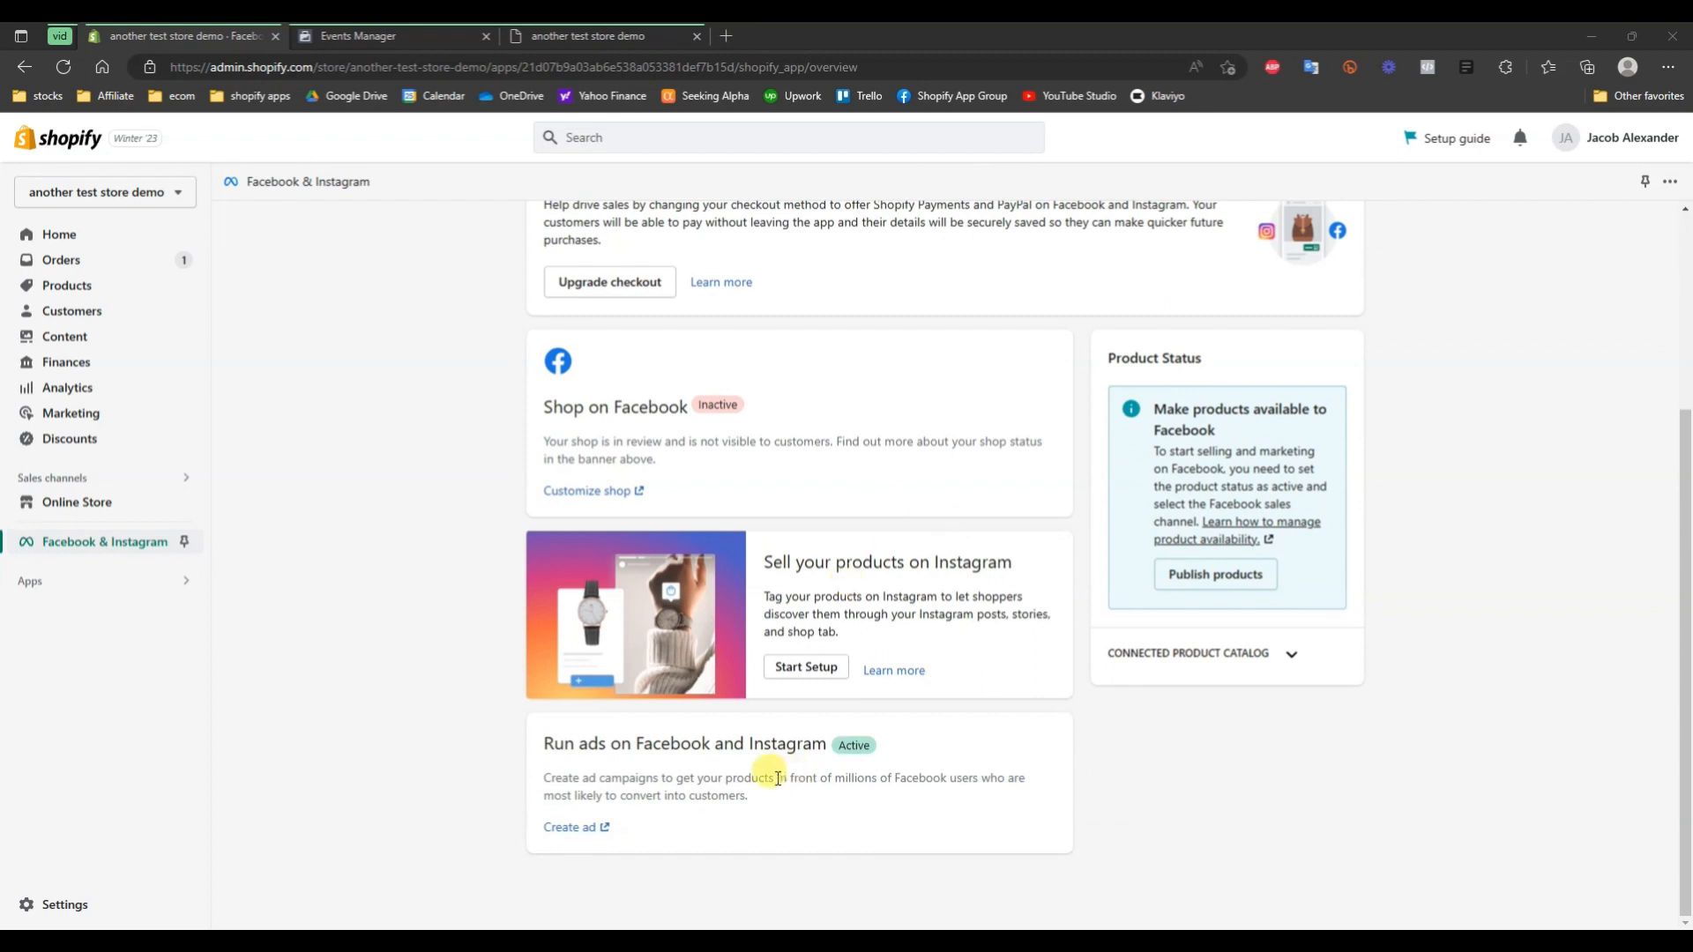
{"action": "scroll", "coordinate": [694, 758], "scroll_direction": "up", "scroll_amount": 1}
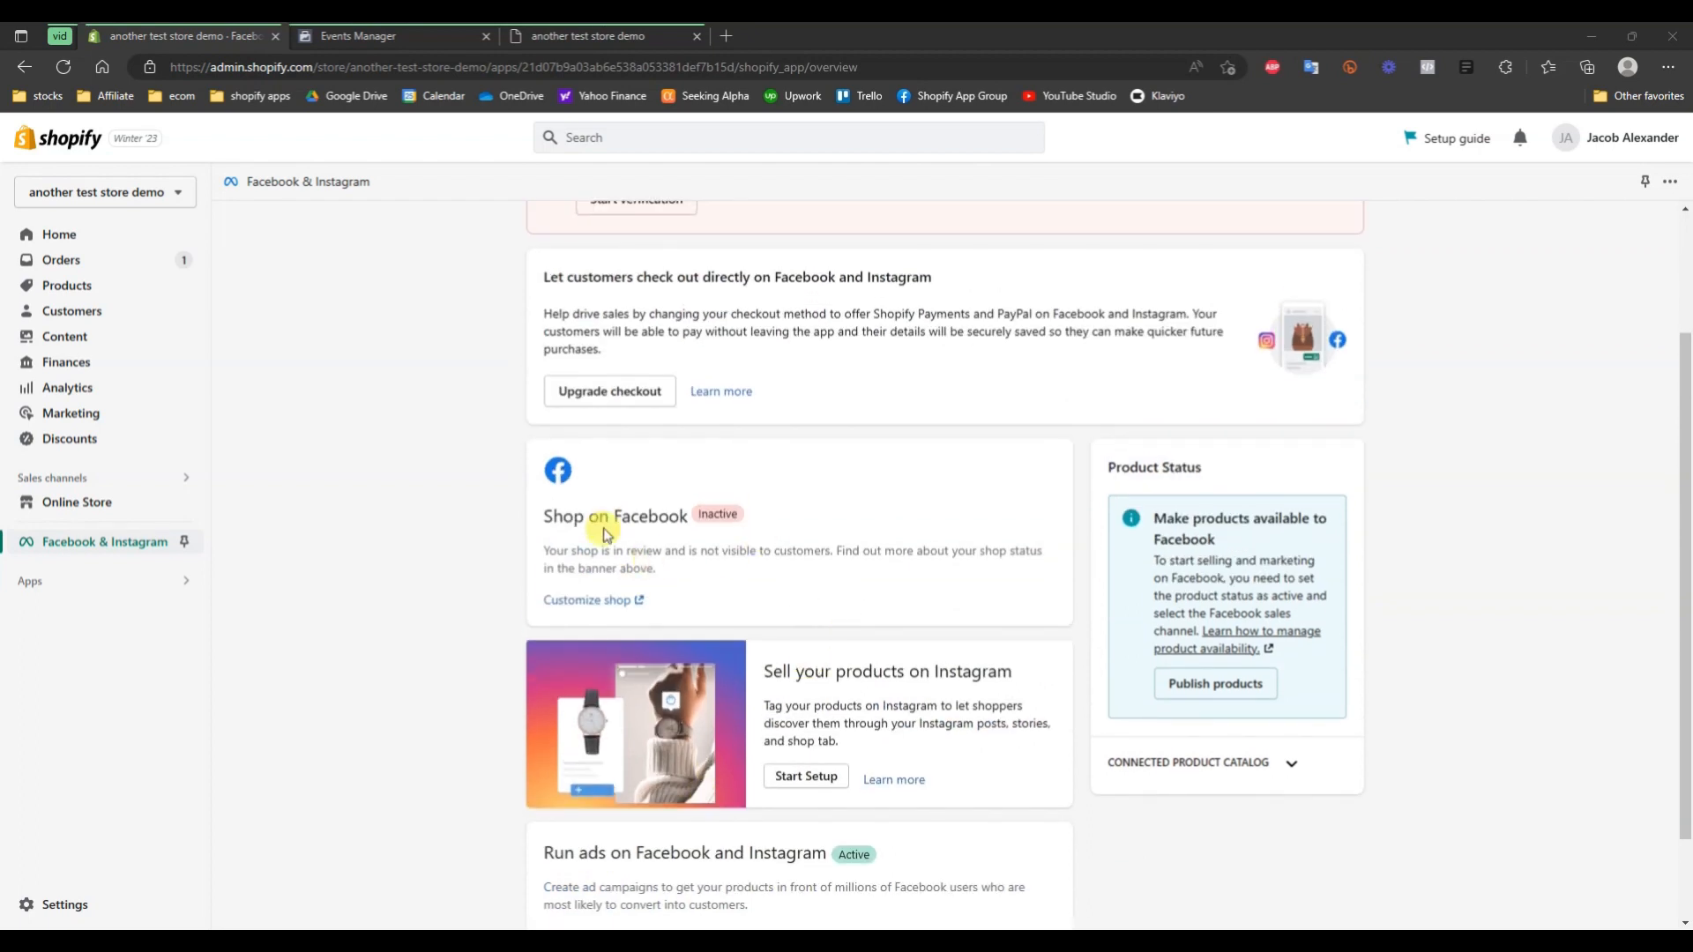
{"action": "scroll", "coordinate": [618, 546], "scroll_direction": "up", "scroll_amount": 1}
{"action": "scroll", "coordinate": [796, 597], "scroll_direction": "up", "scroll_amount": 1}
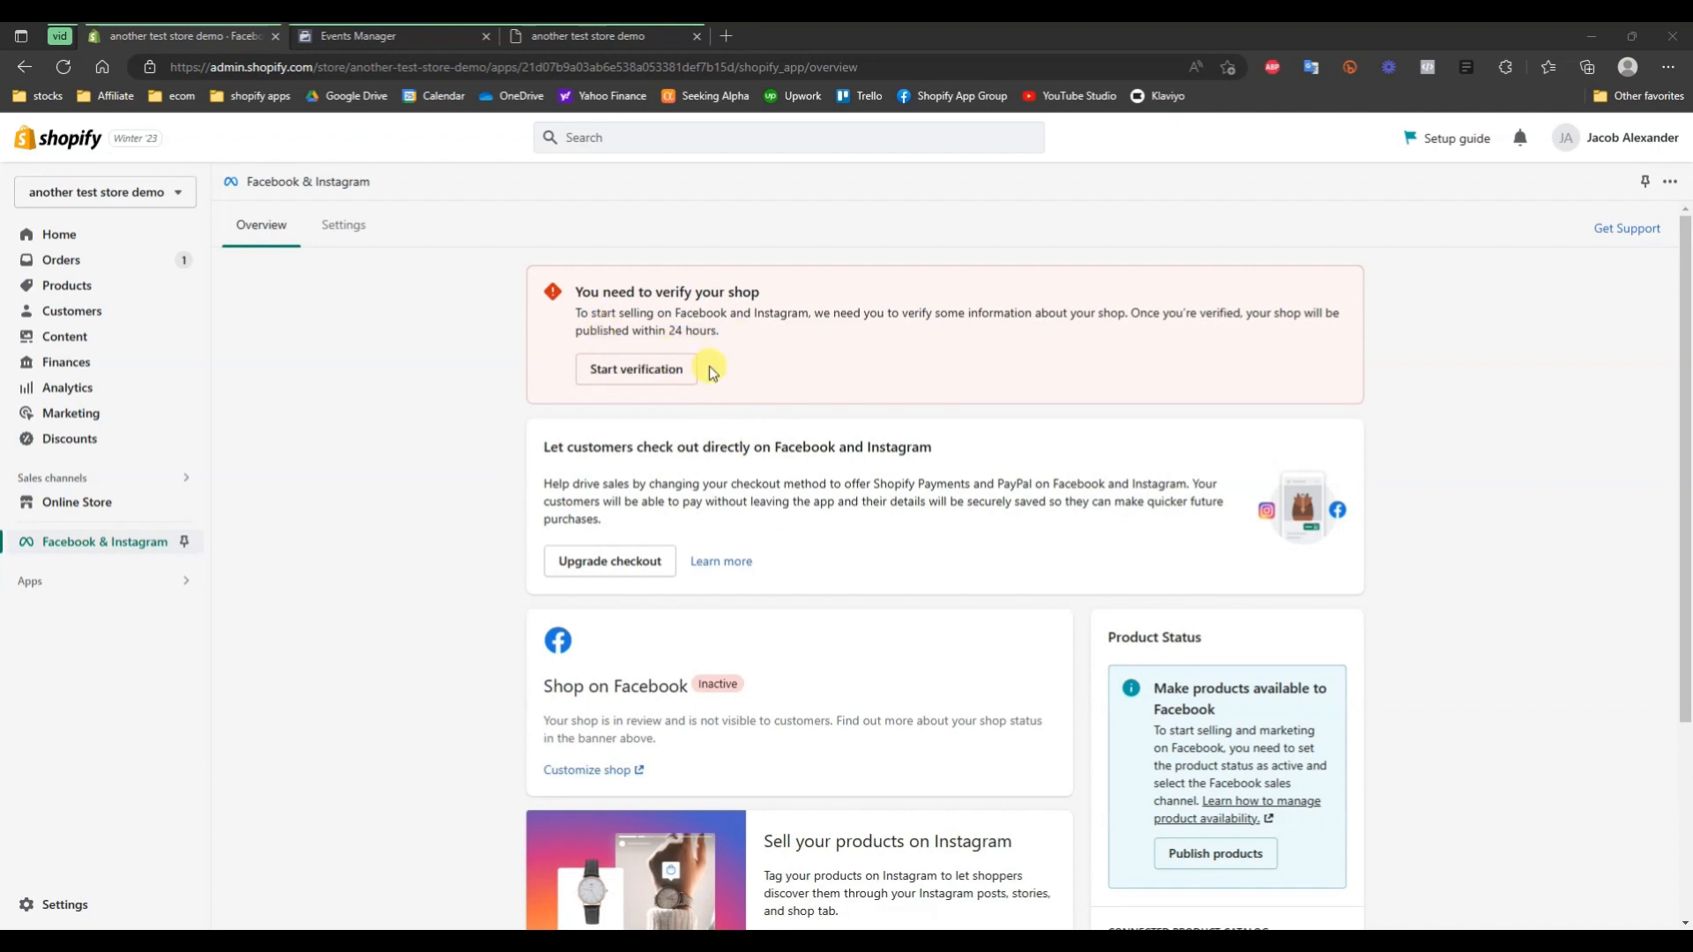
{"action": "left_click", "coordinate": [663, 371]}
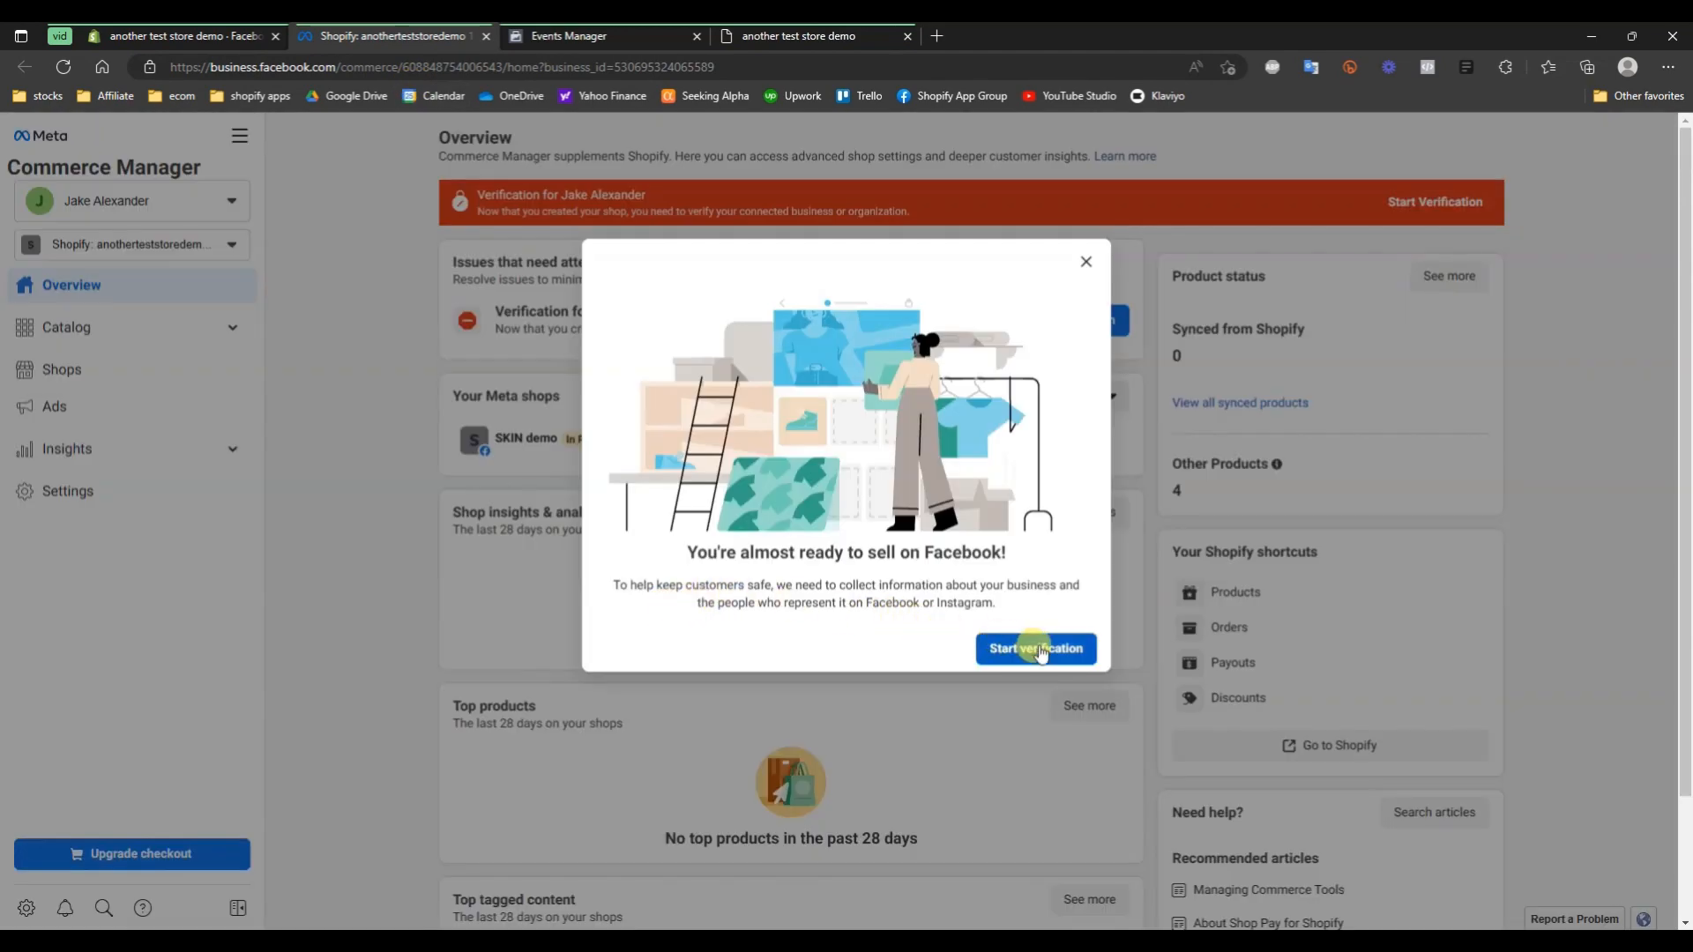
{"action": "left_click", "coordinate": [1039, 651]}
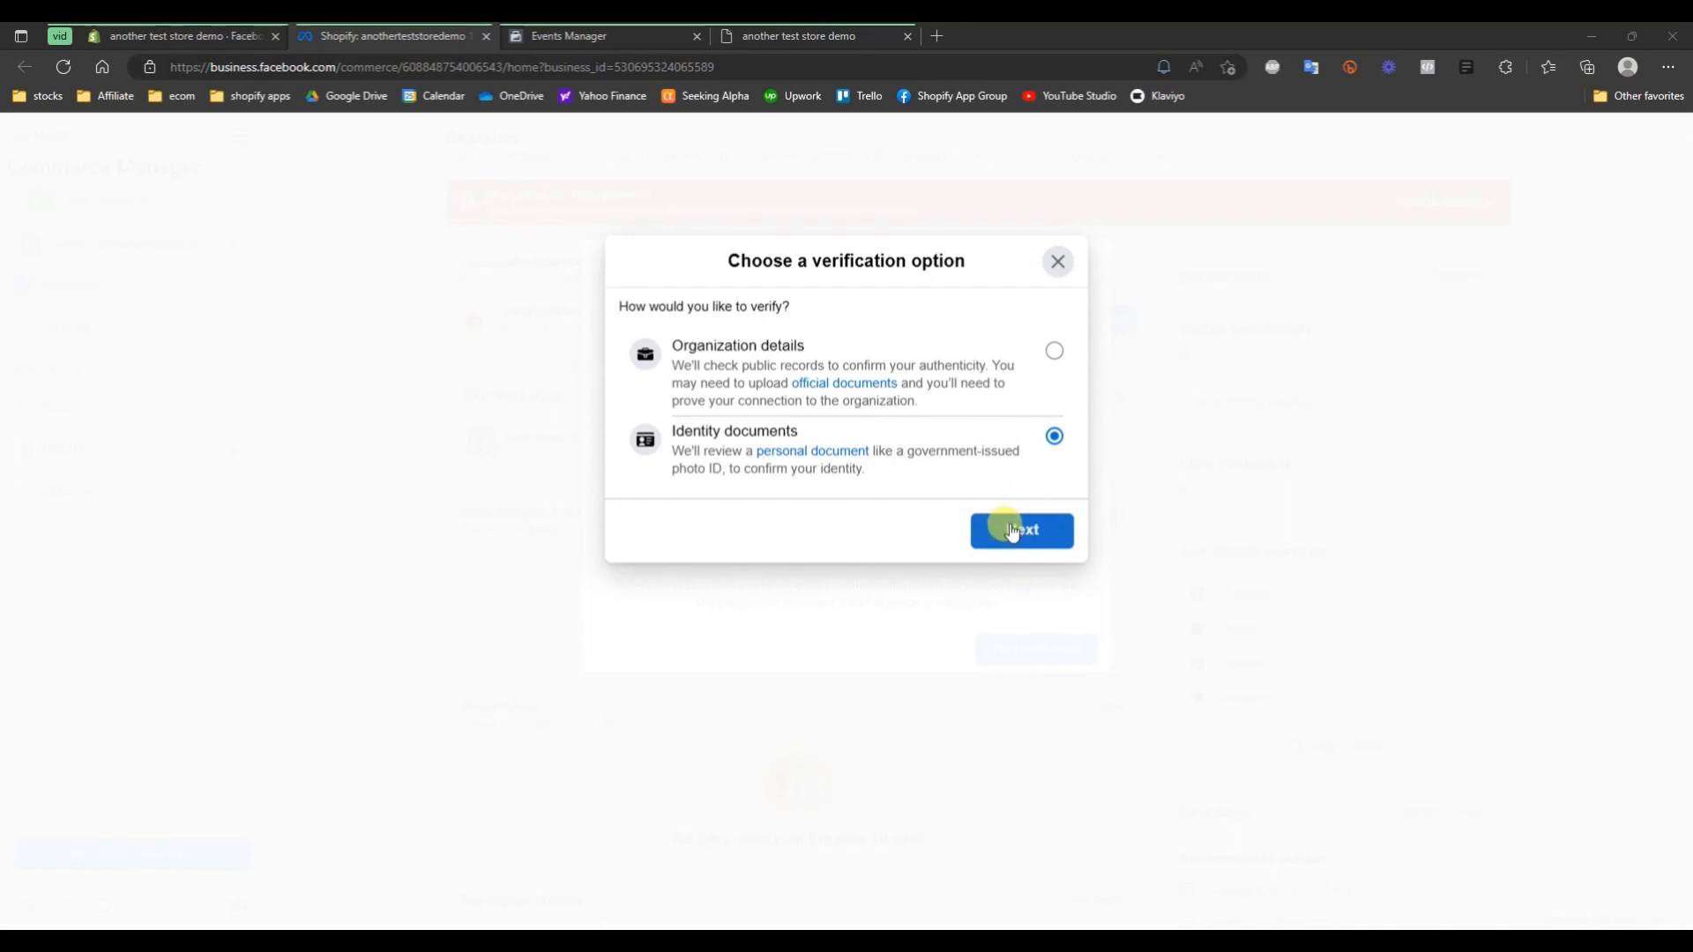
{"action": "left_click", "coordinate": [1012, 530]}
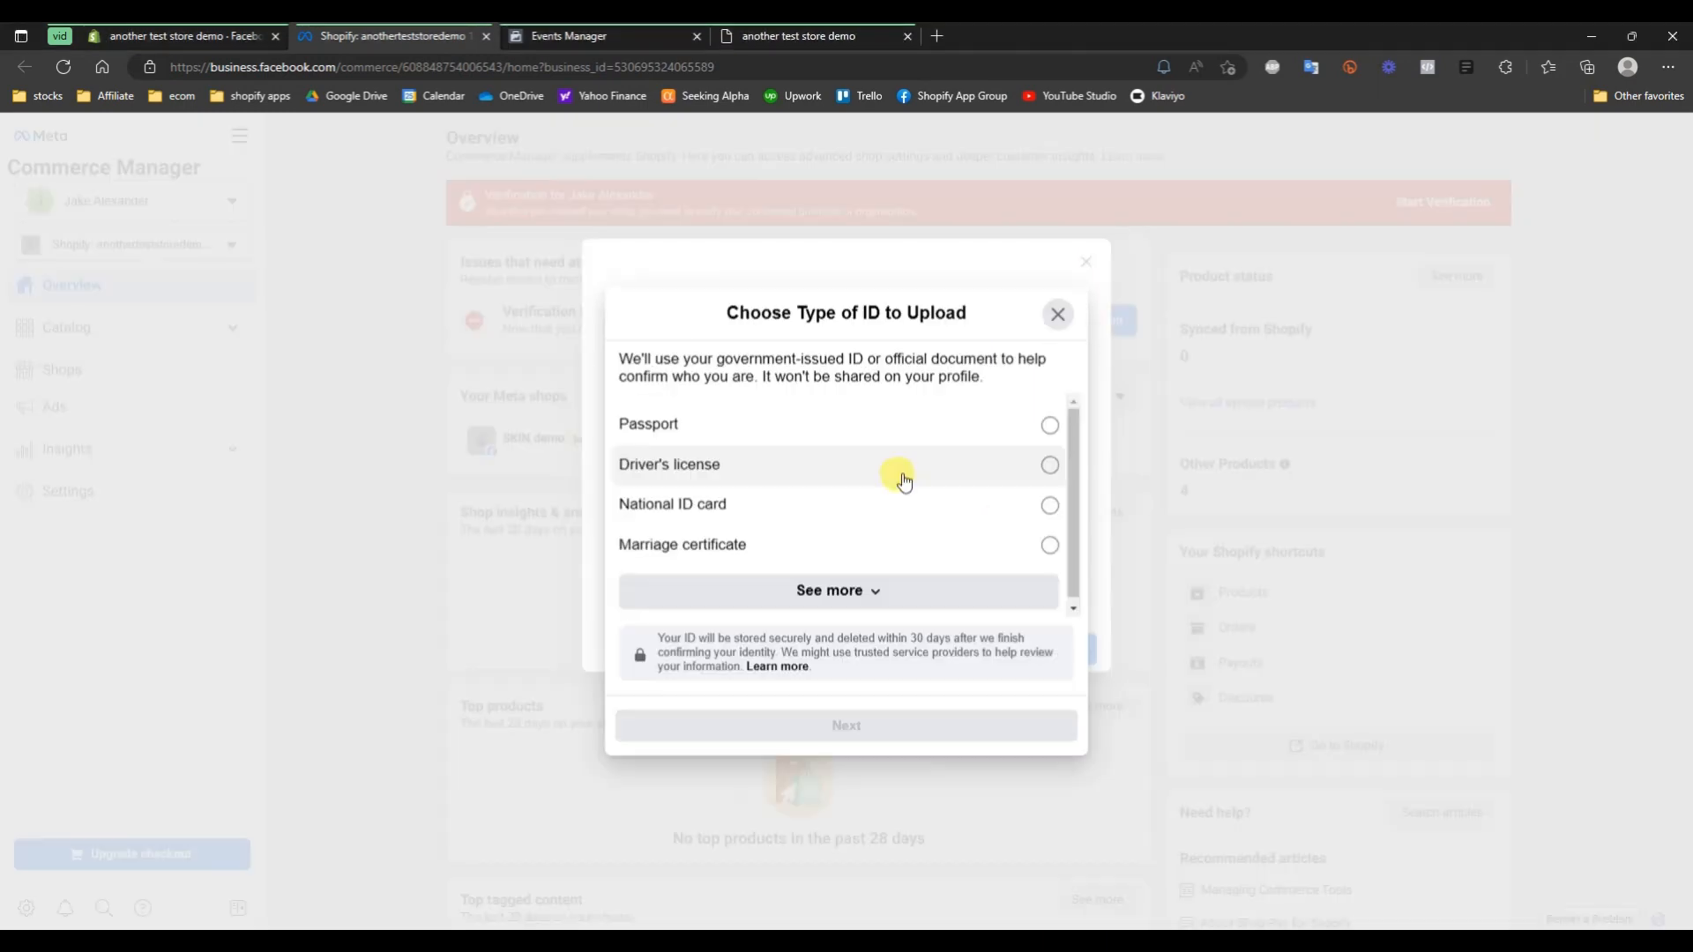
{"action": "left_click", "coordinate": [907, 481]}
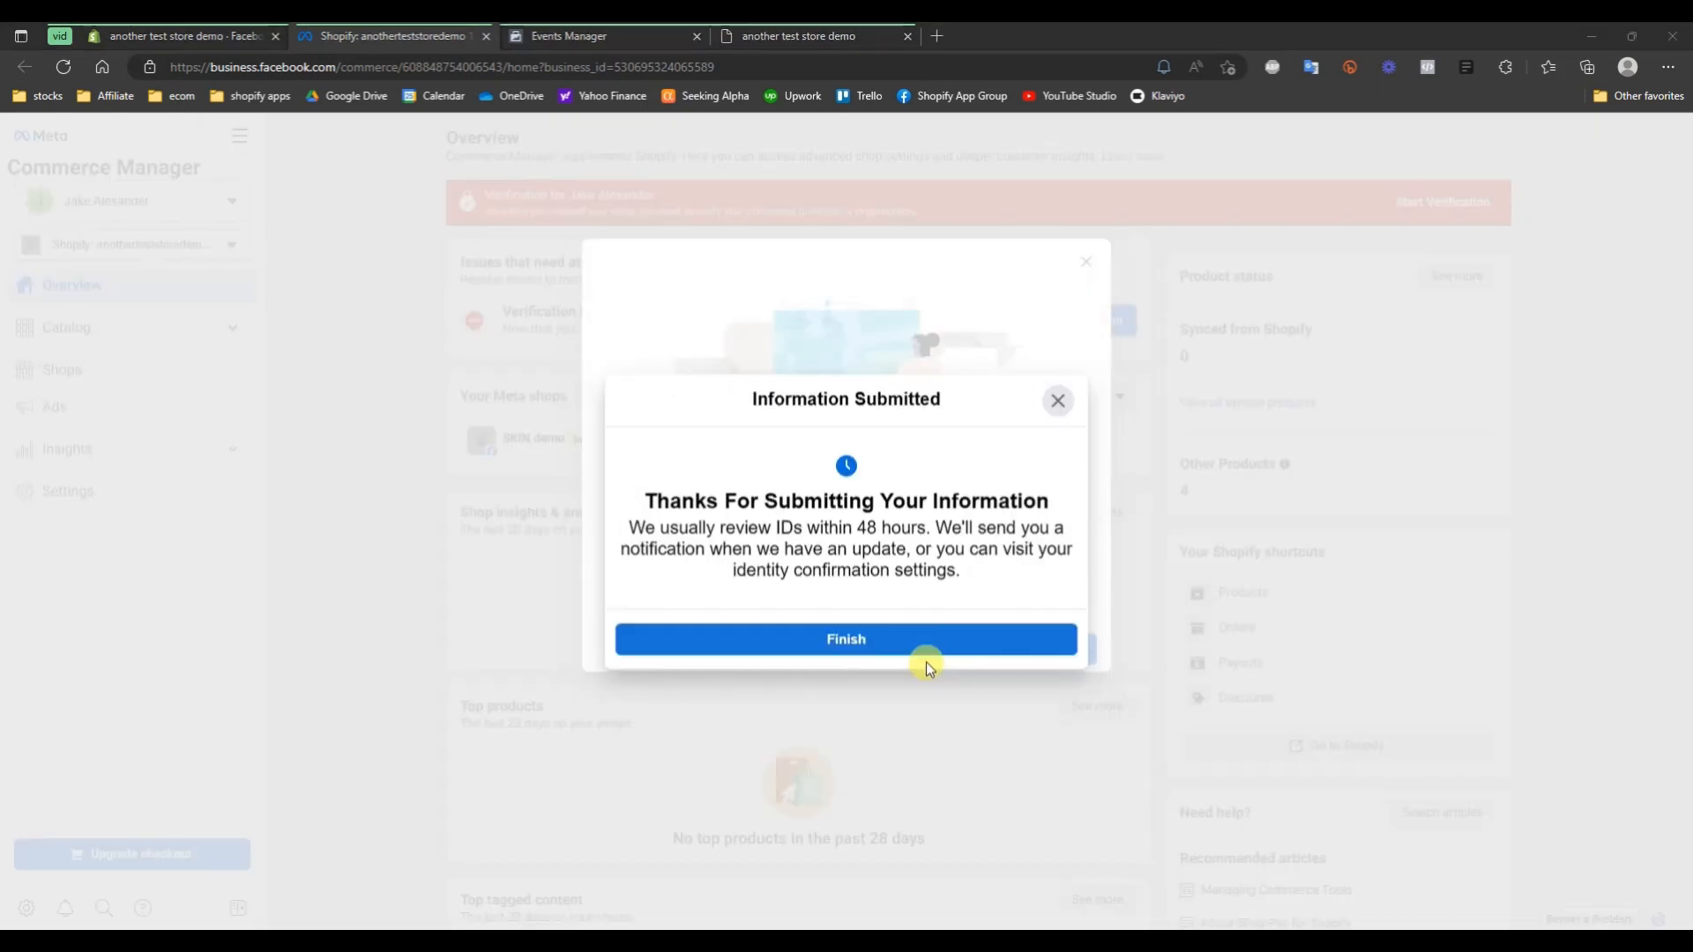
{"action": "left_click", "coordinate": [983, 641]}
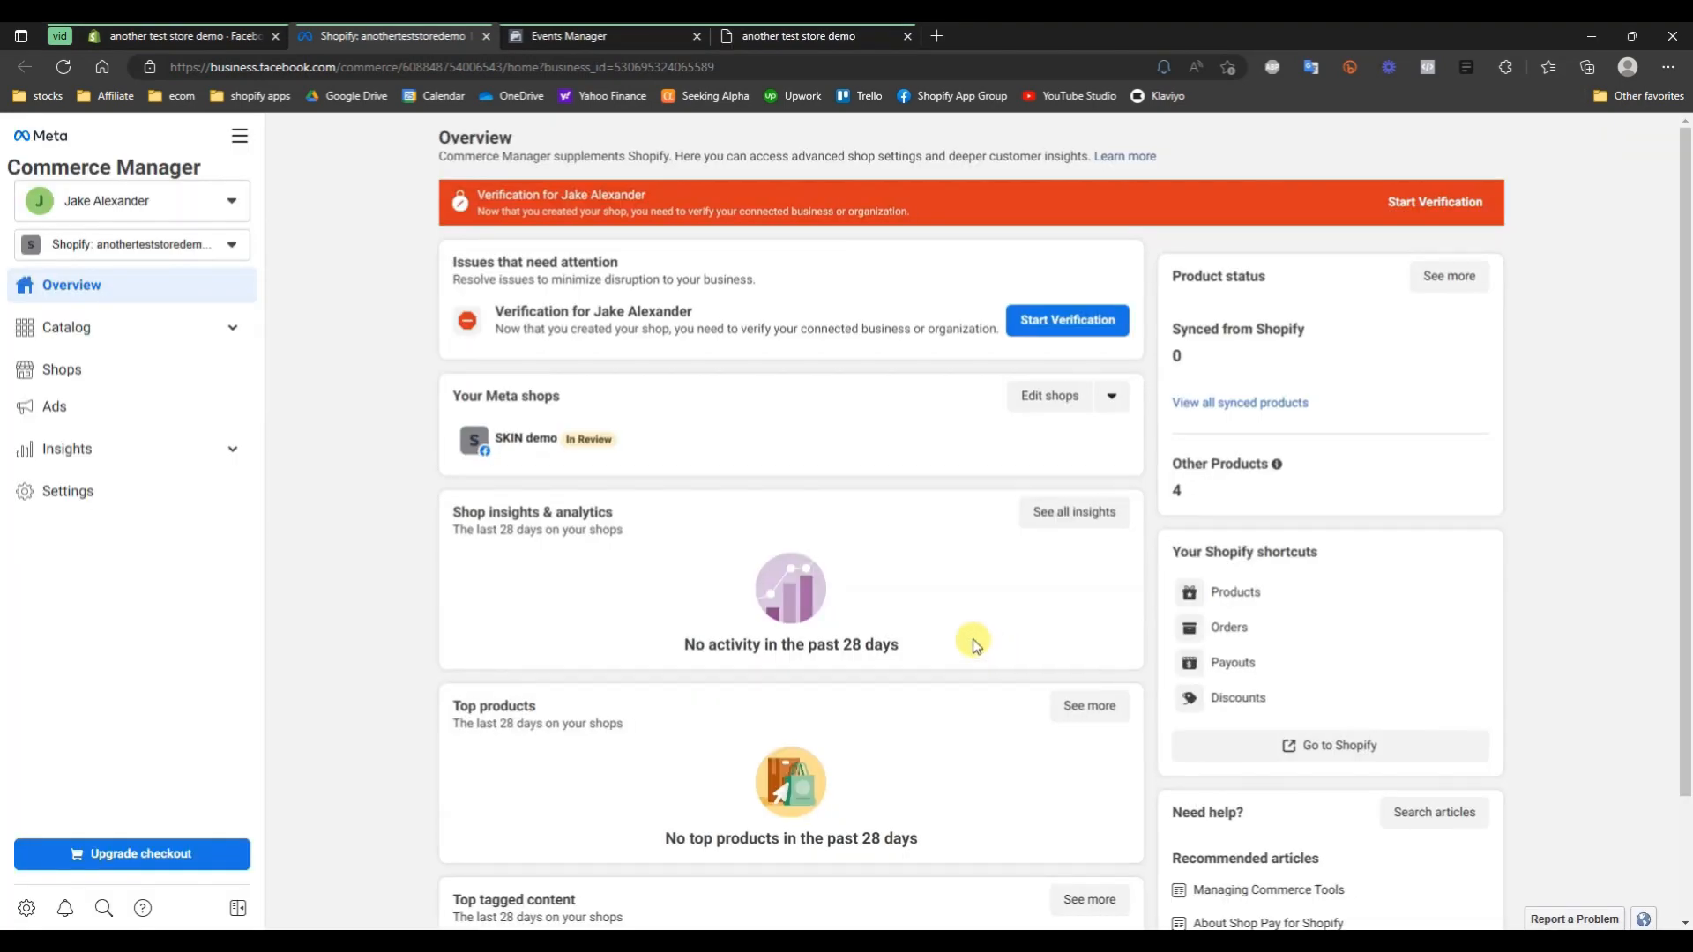
Compare the shop's review and verification status between Shopify's Facebook & Instagram overview and Meta's Commerce Manager
{"action": "left_click", "coordinate": [200, 29]}
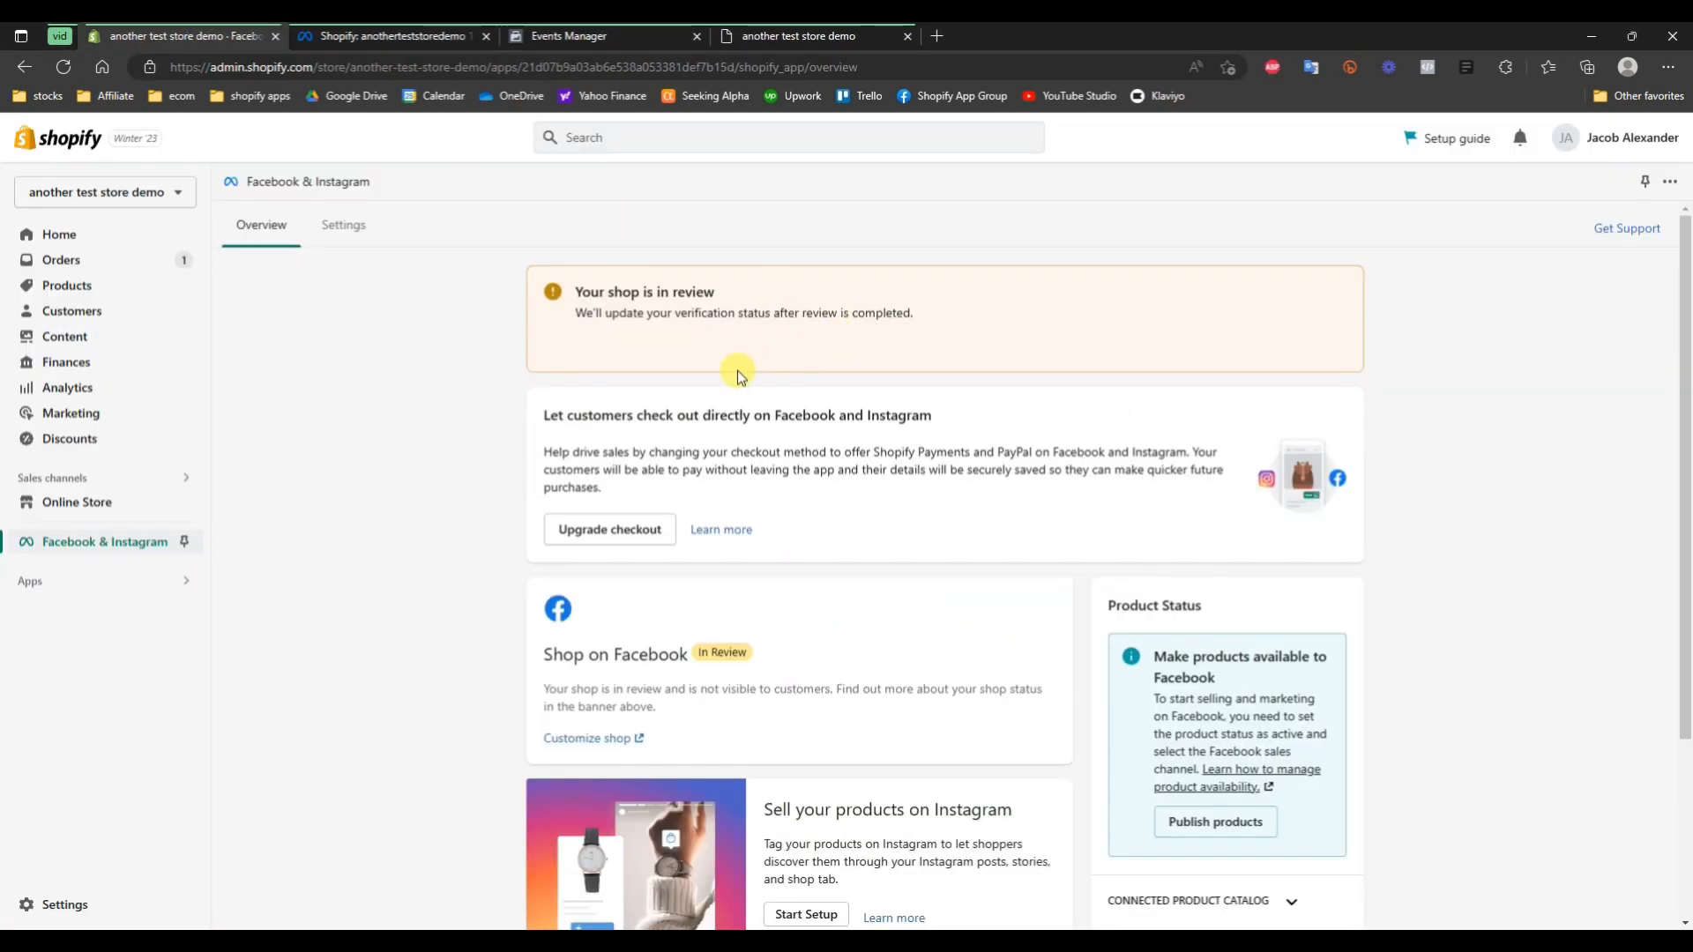
{"action": "left_click_drag", "start_coordinate": [628, 298], "coordinate": [950, 321]}
{"action": "left_click", "coordinate": [936, 324]}
{"action": "left_click", "coordinate": [392, 35]}
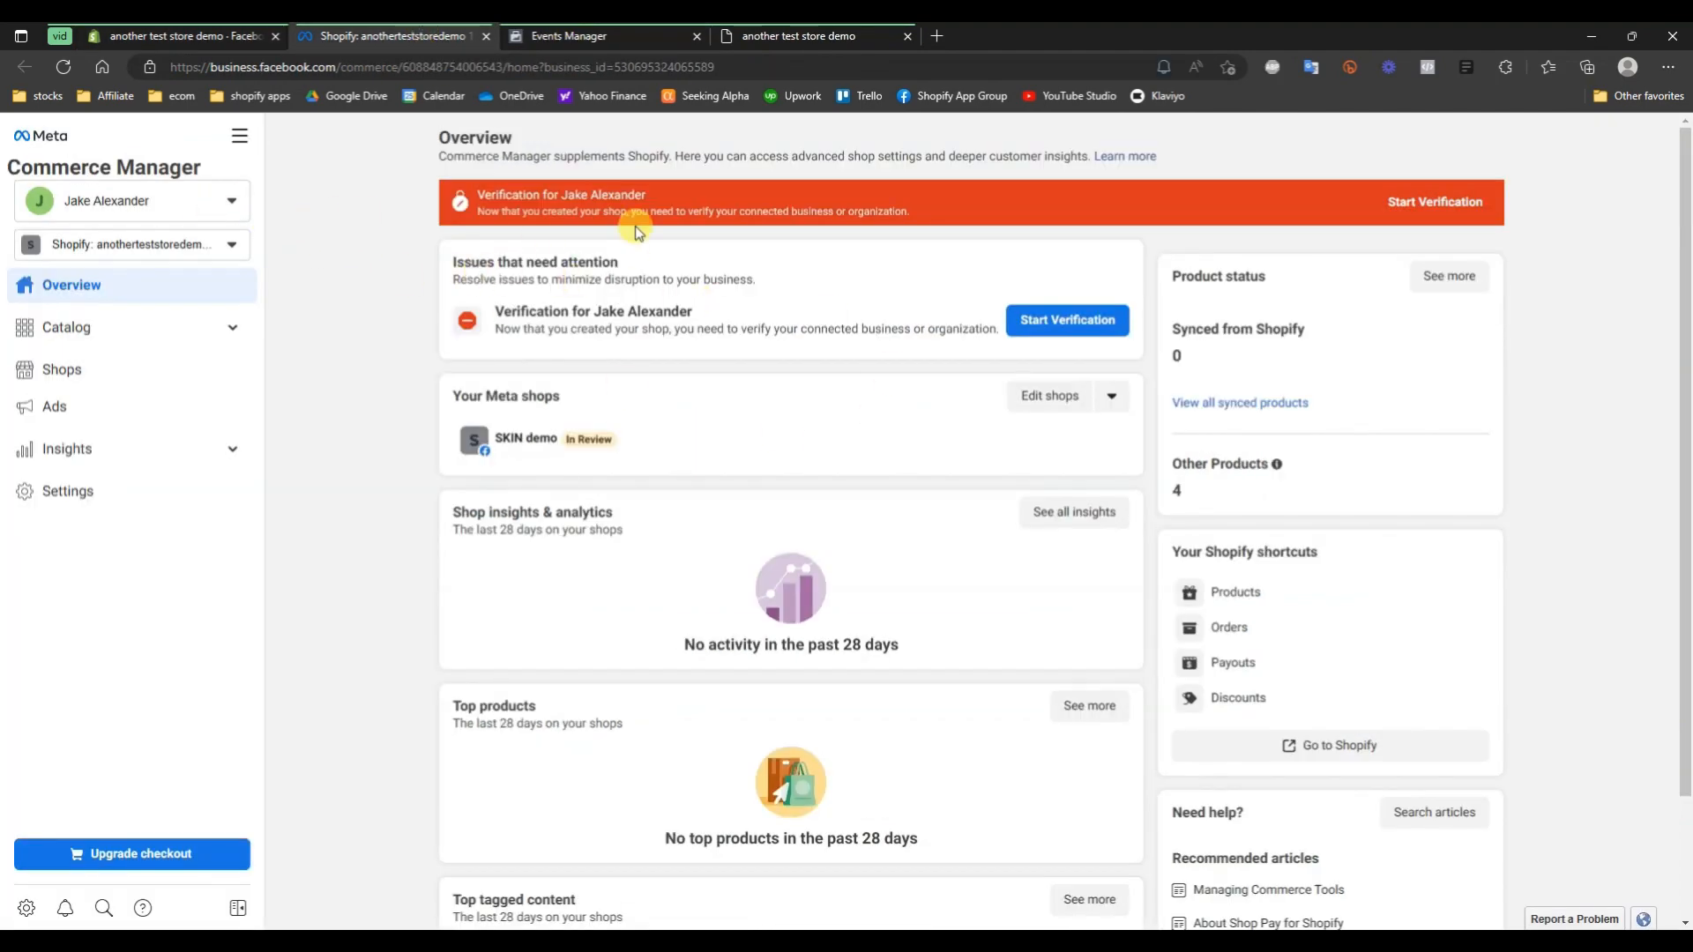
{"action": "left_click", "coordinate": [162, 33]}
{"action": "left_click", "coordinate": [352, 36]}
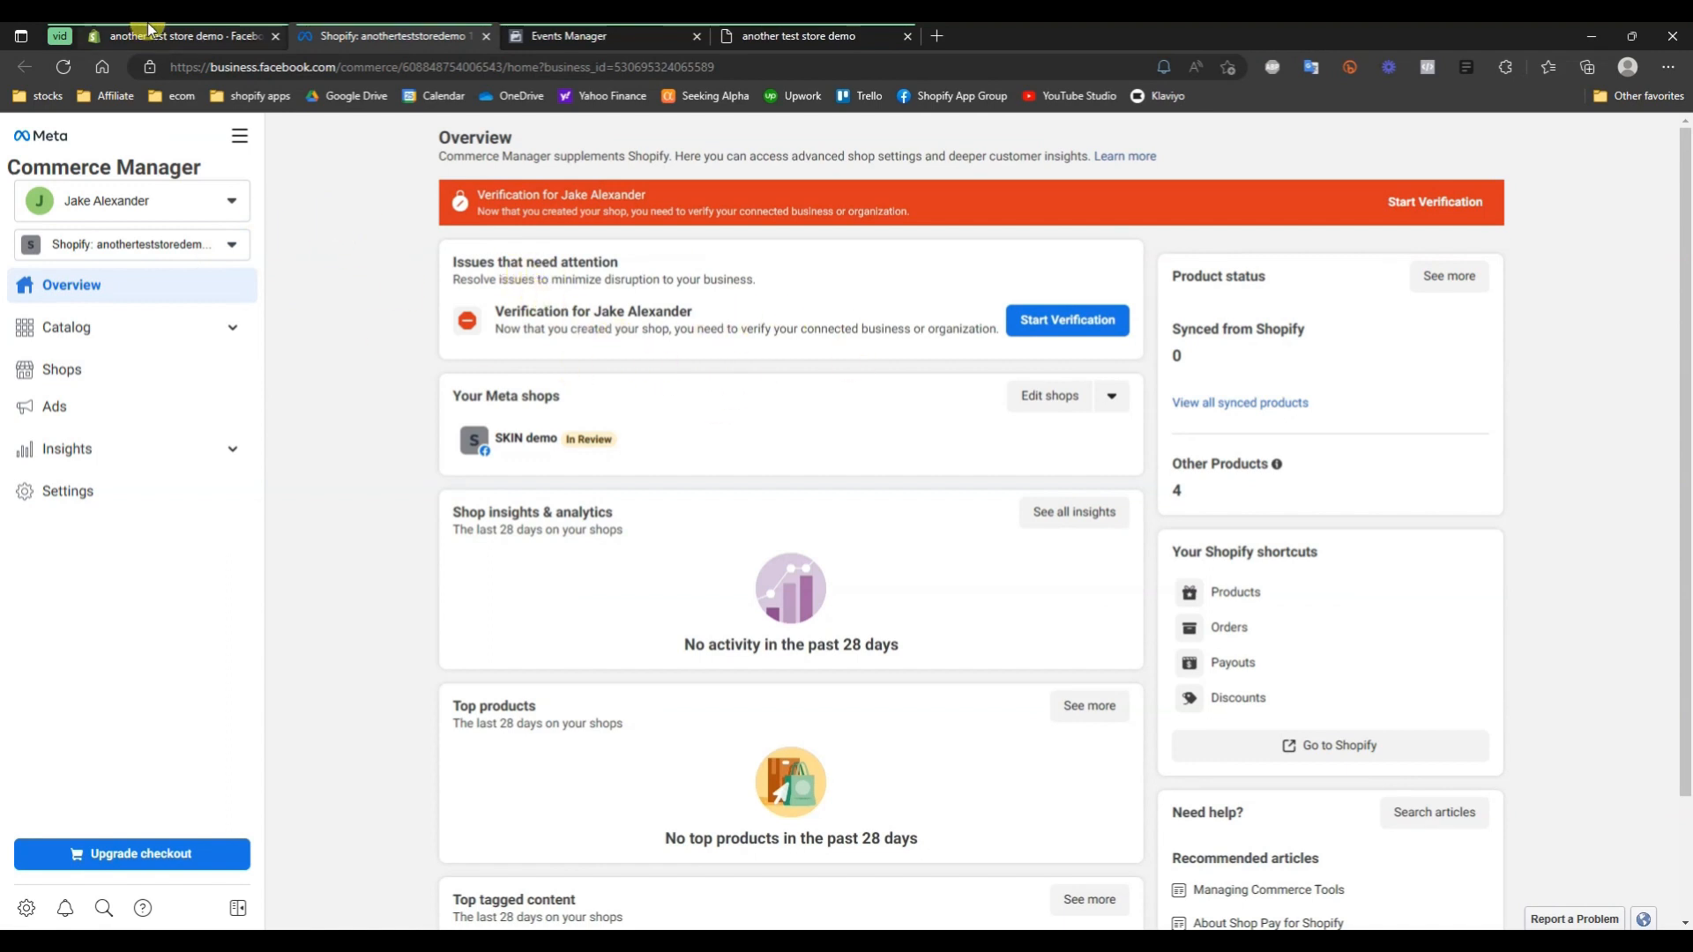
{"action": "left_click", "coordinate": [176, 32]}
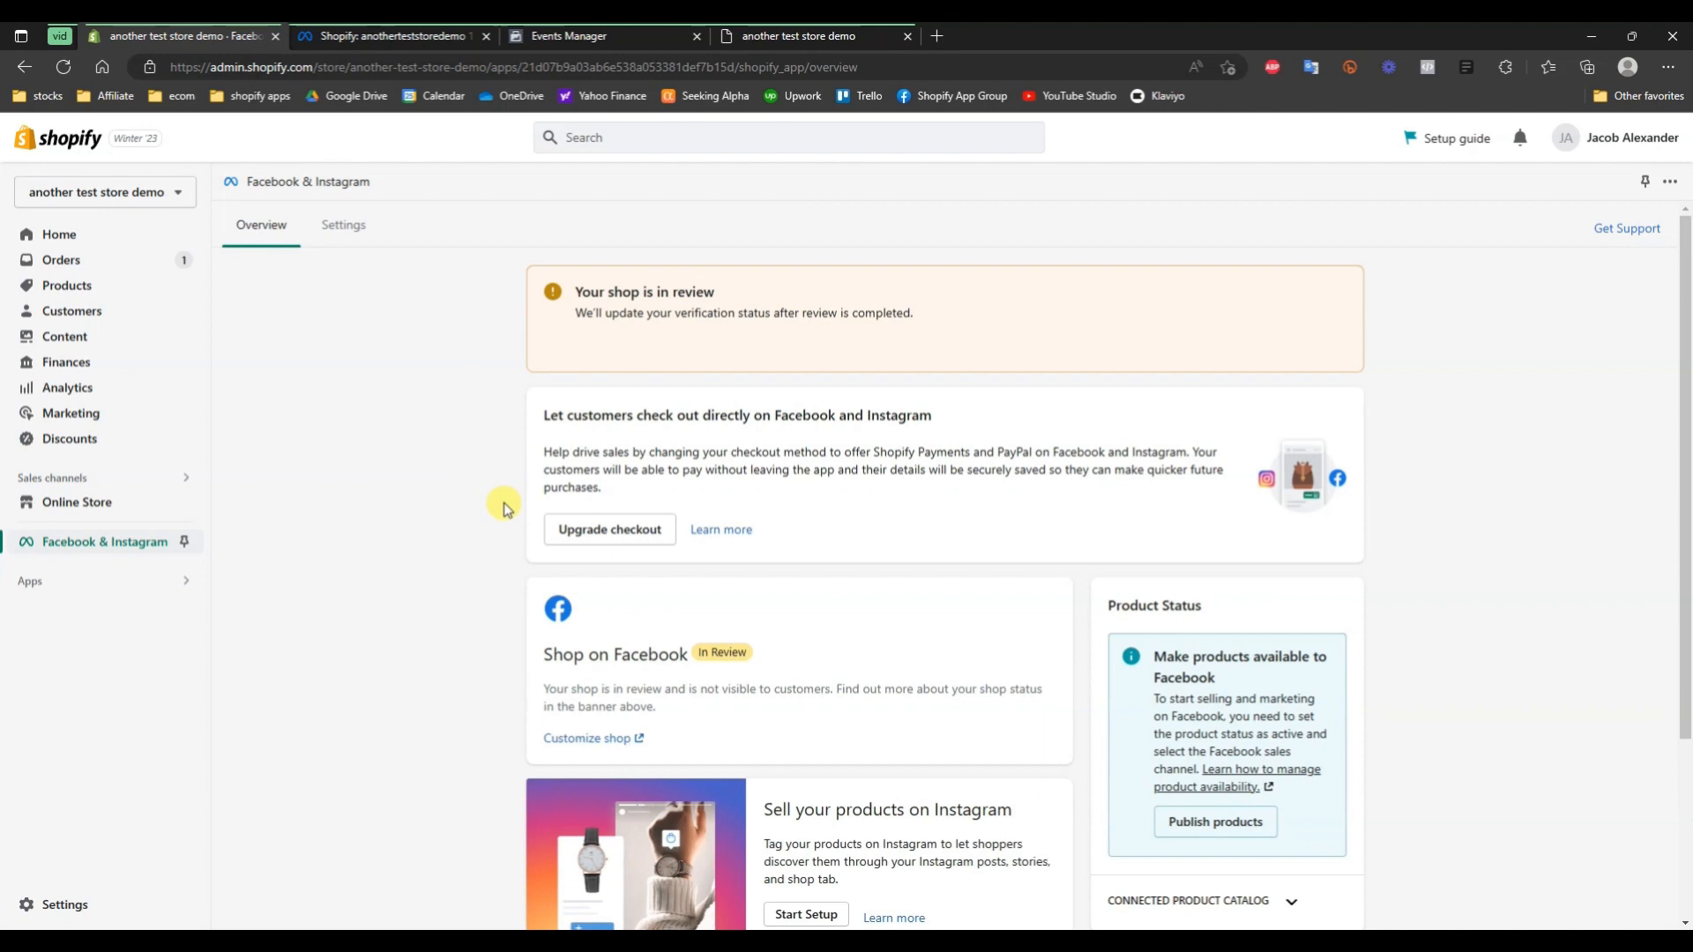
{"action": "scroll", "coordinate": [476, 534], "scroll_direction": "down", "scroll_amount": 1}
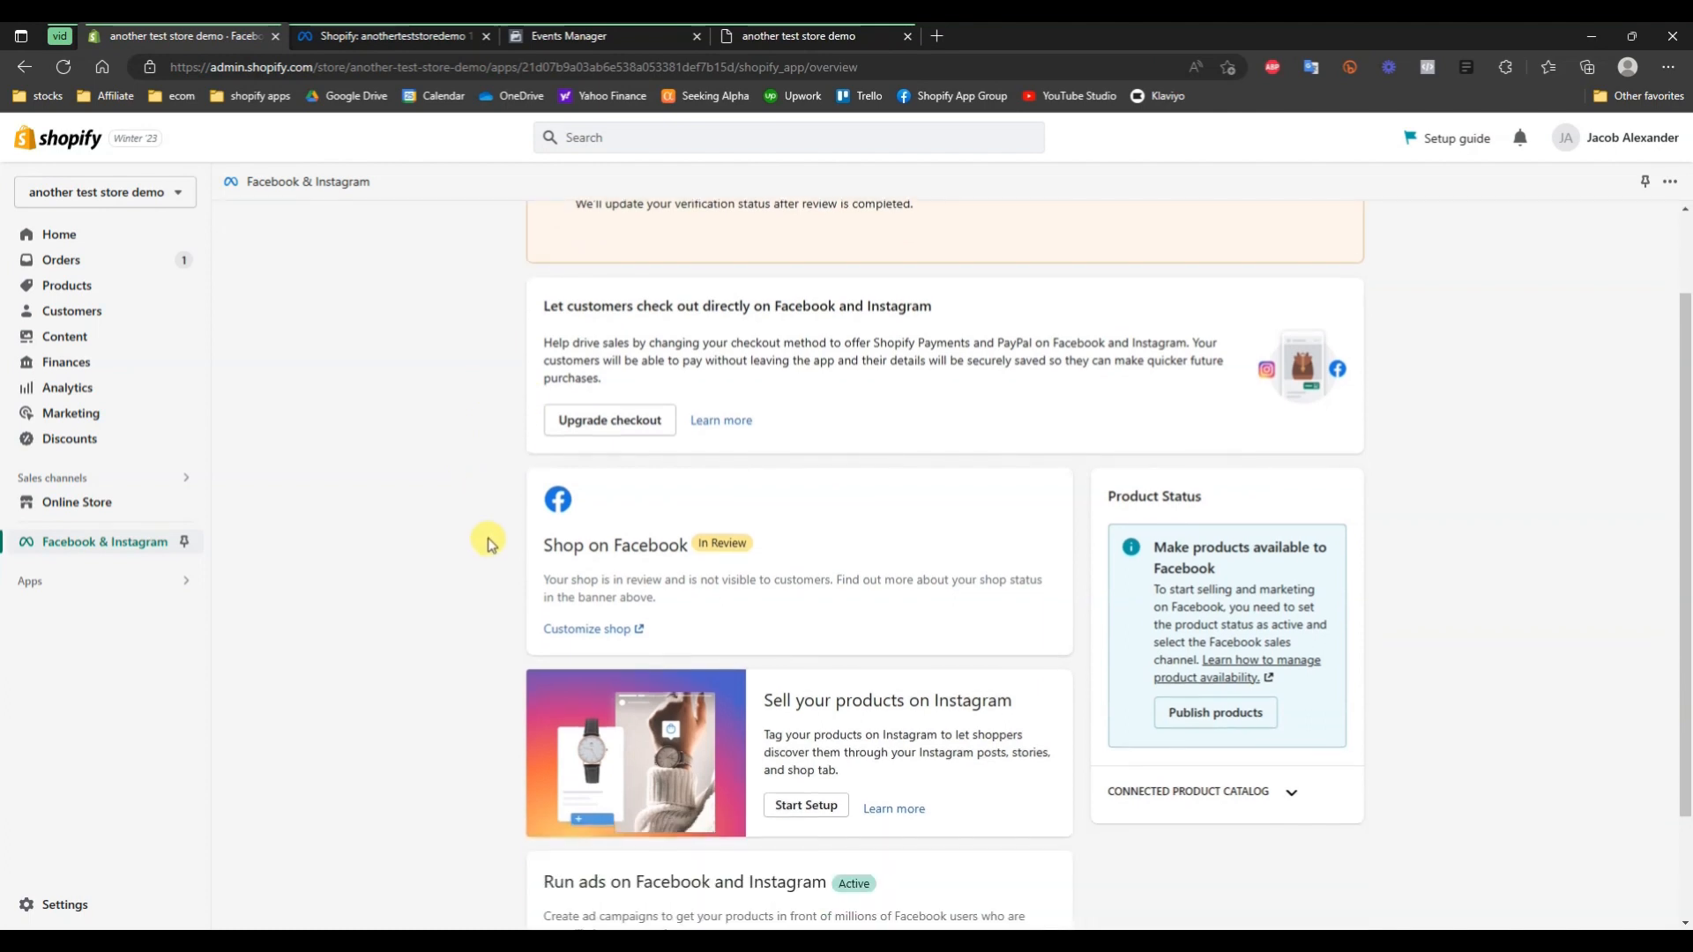
In Events Manager, mark the Shopify setup as completed for SKIN demo's Pixel and verify the pixel connection through to confirmation
{"action": "left_click", "coordinate": [609, 35]}
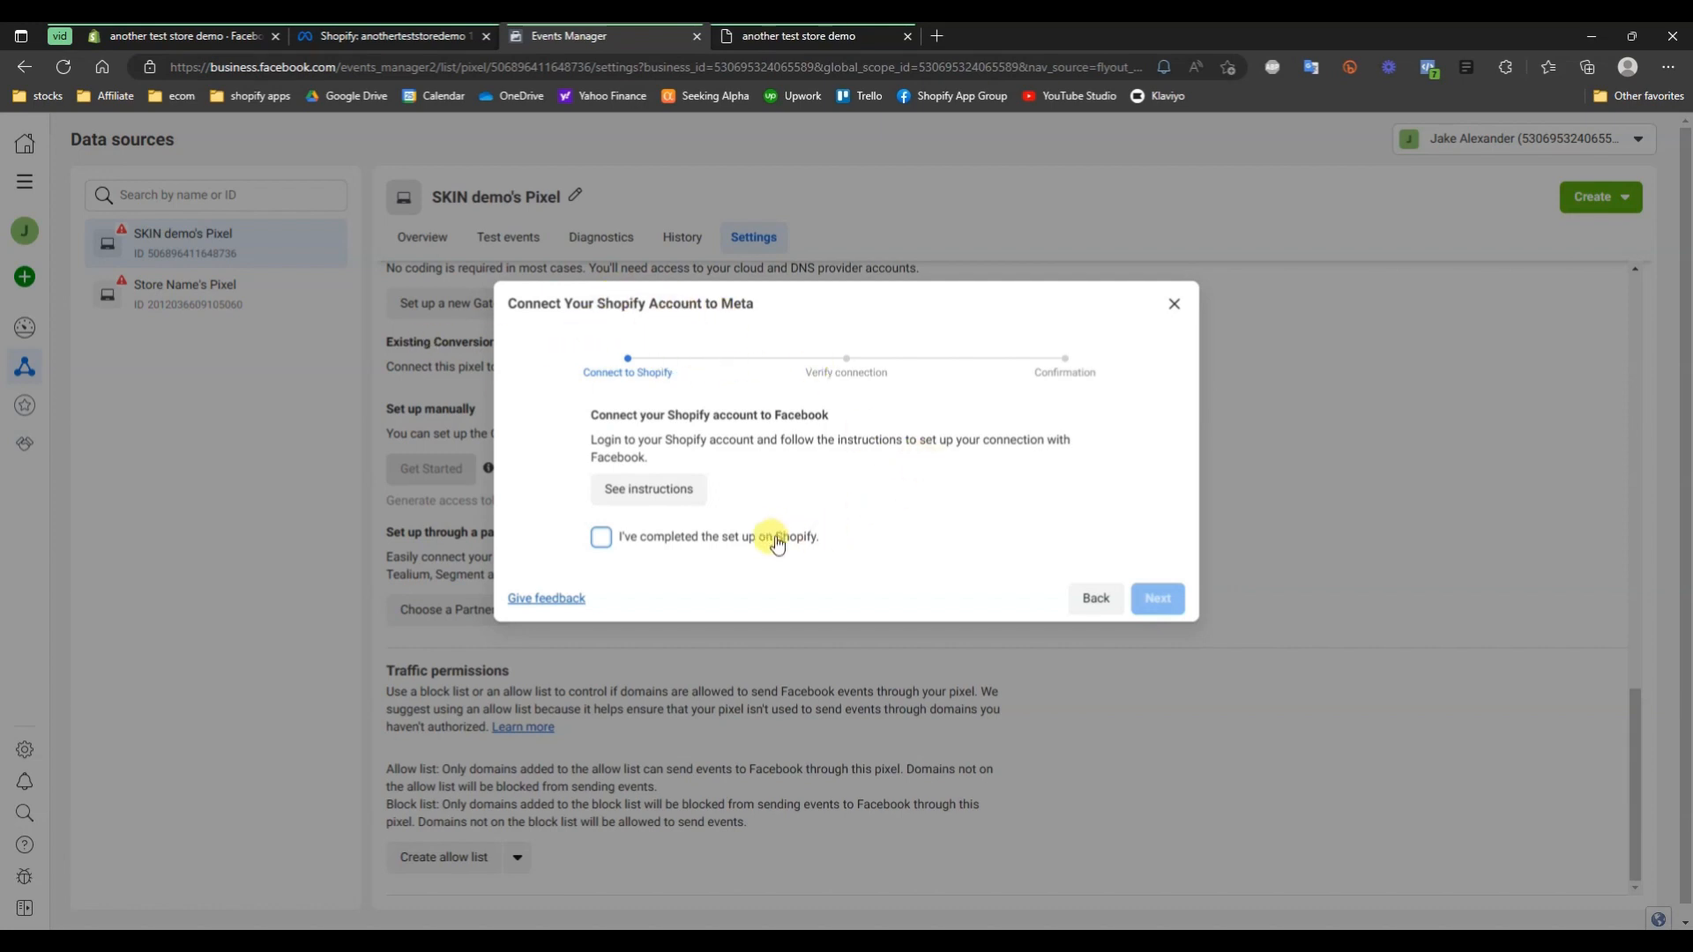
{"action": "left_click", "coordinate": [596, 539]}
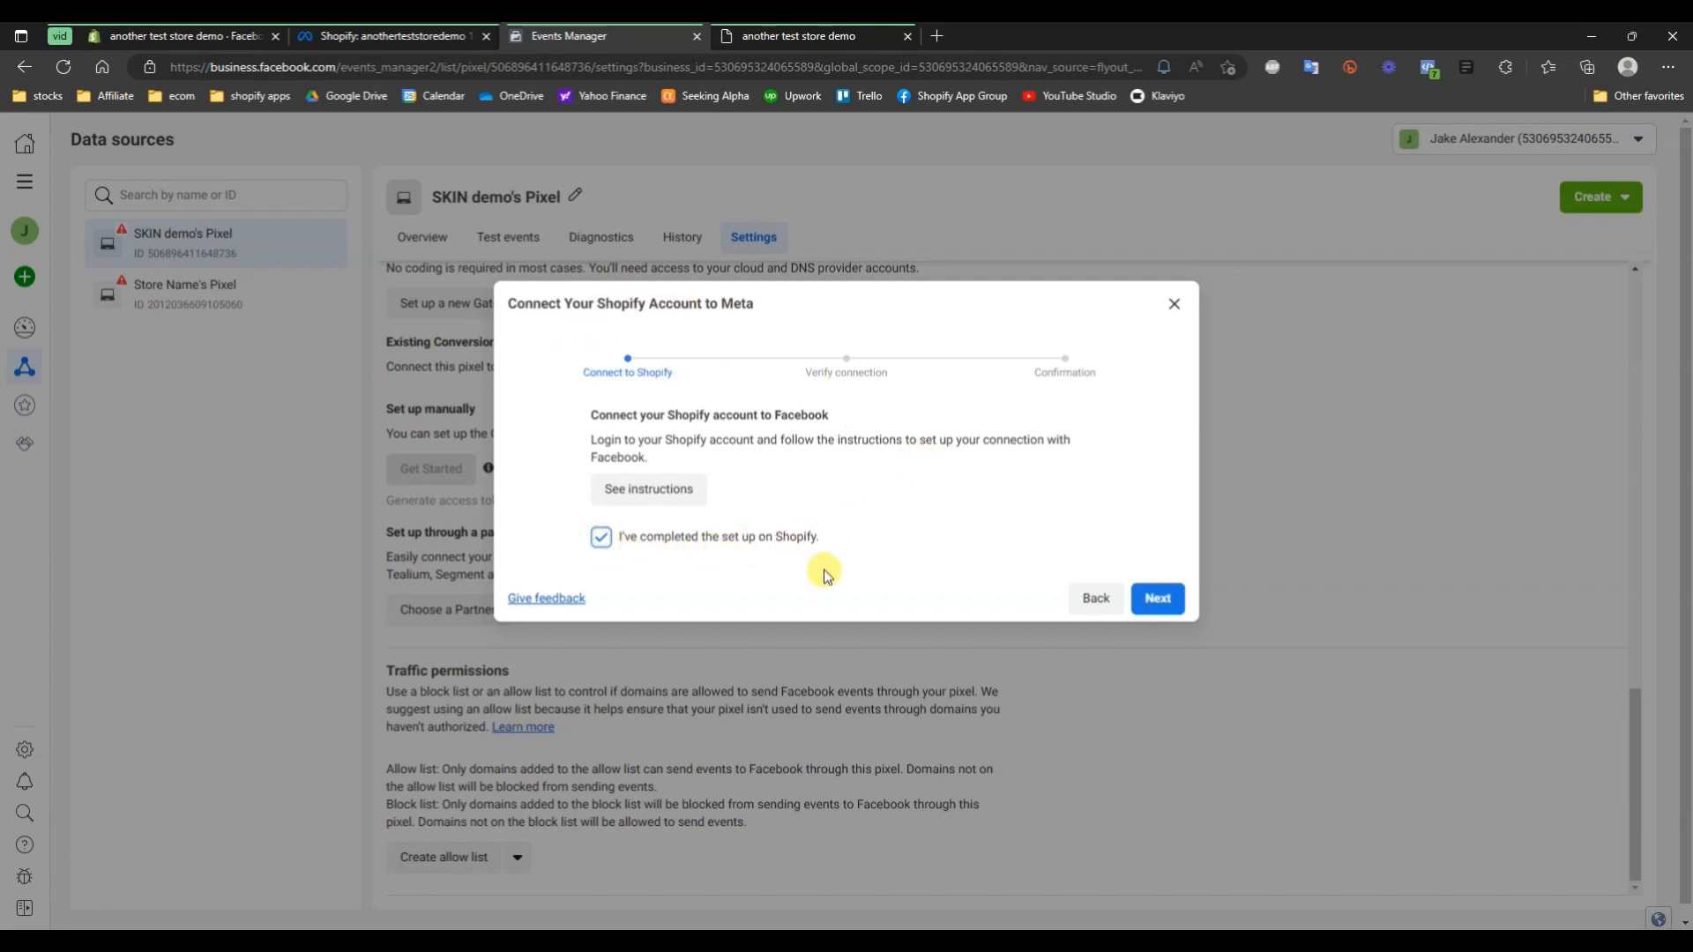
{"action": "left_click", "coordinate": [1140, 605]}
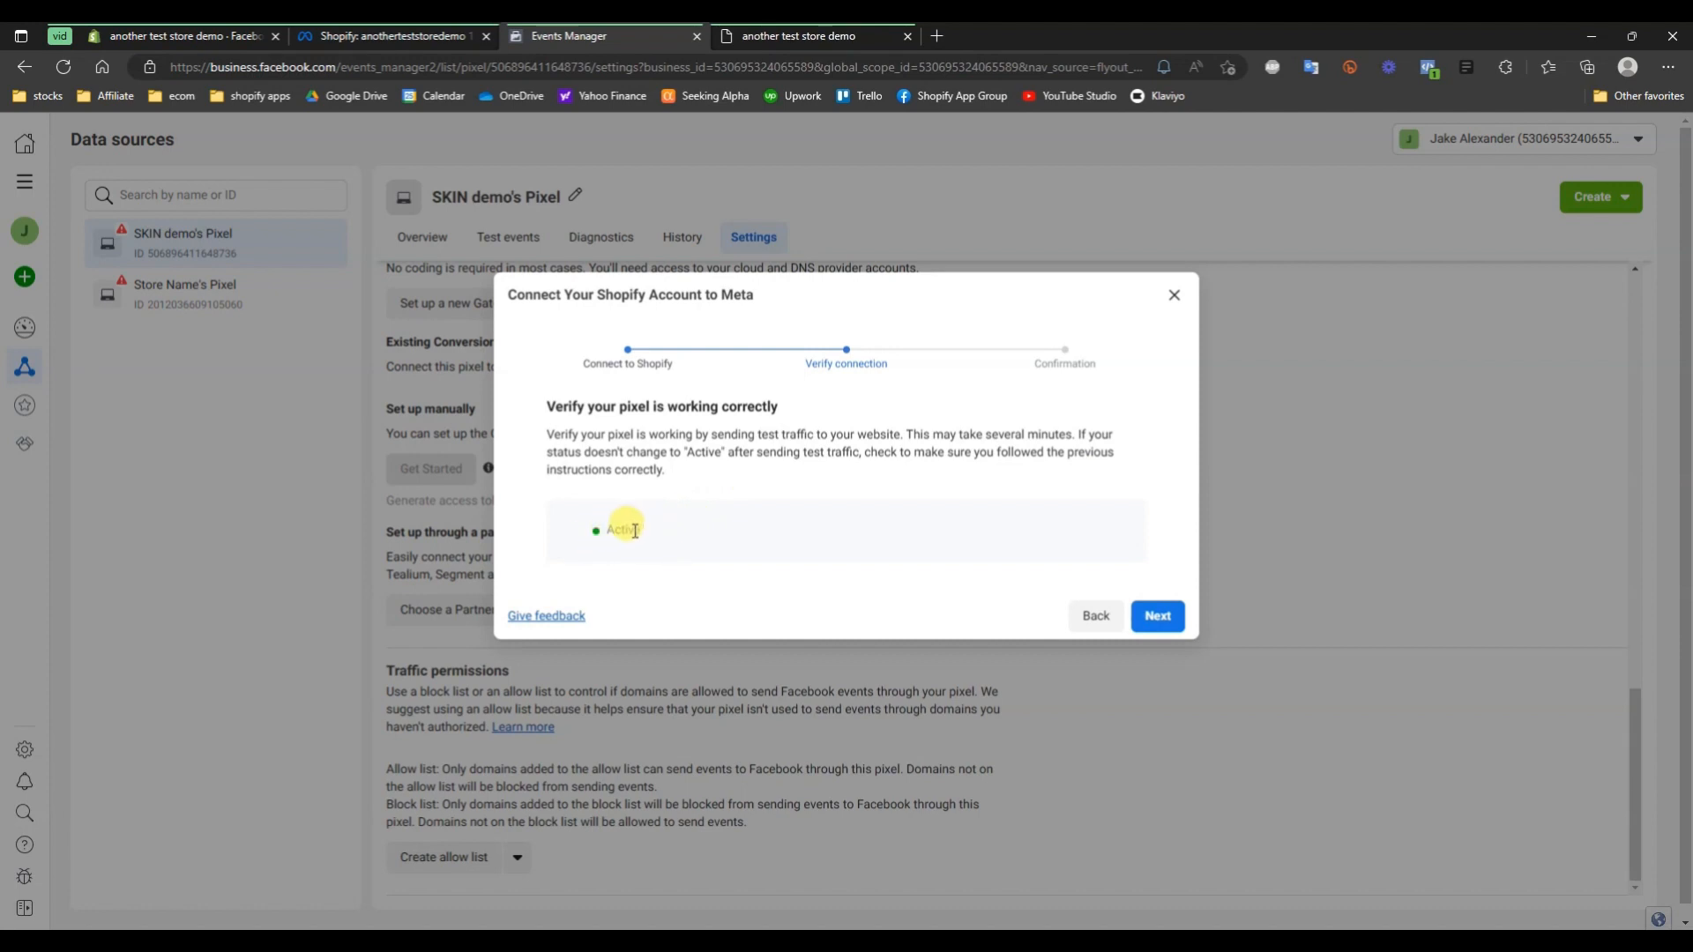
{"action": "left_click_drag", "start_coordinate": [608, 536], "coordinate": [644, 537]}
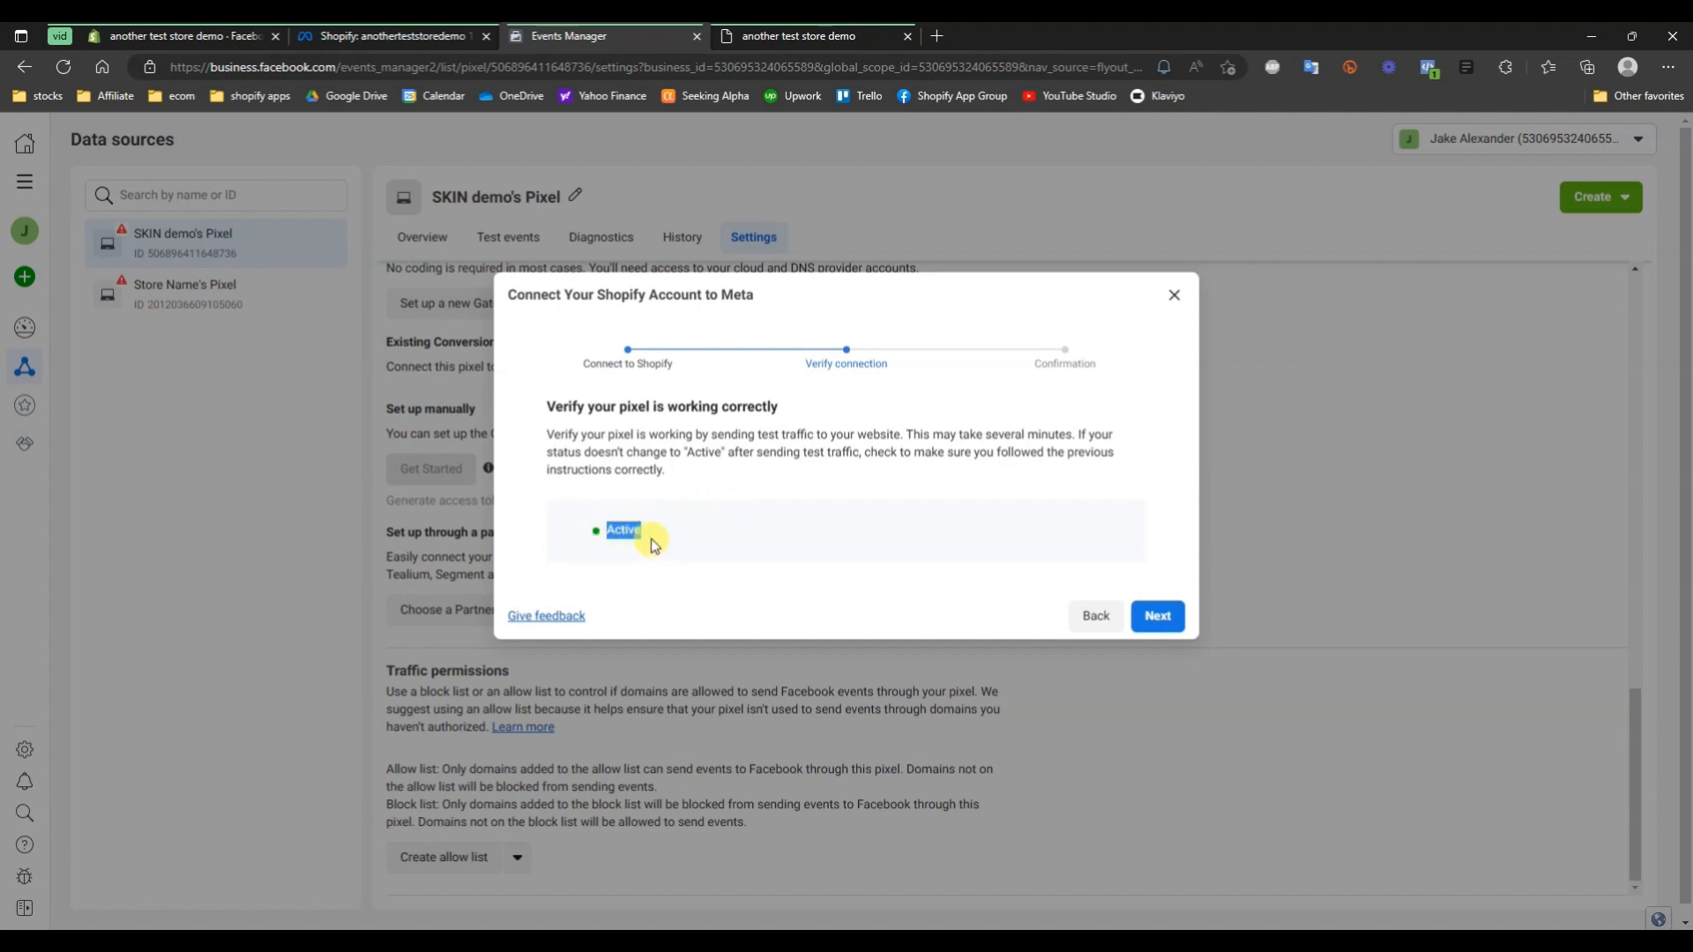
{"action": "left_click", "coordinate": [868, 571]}
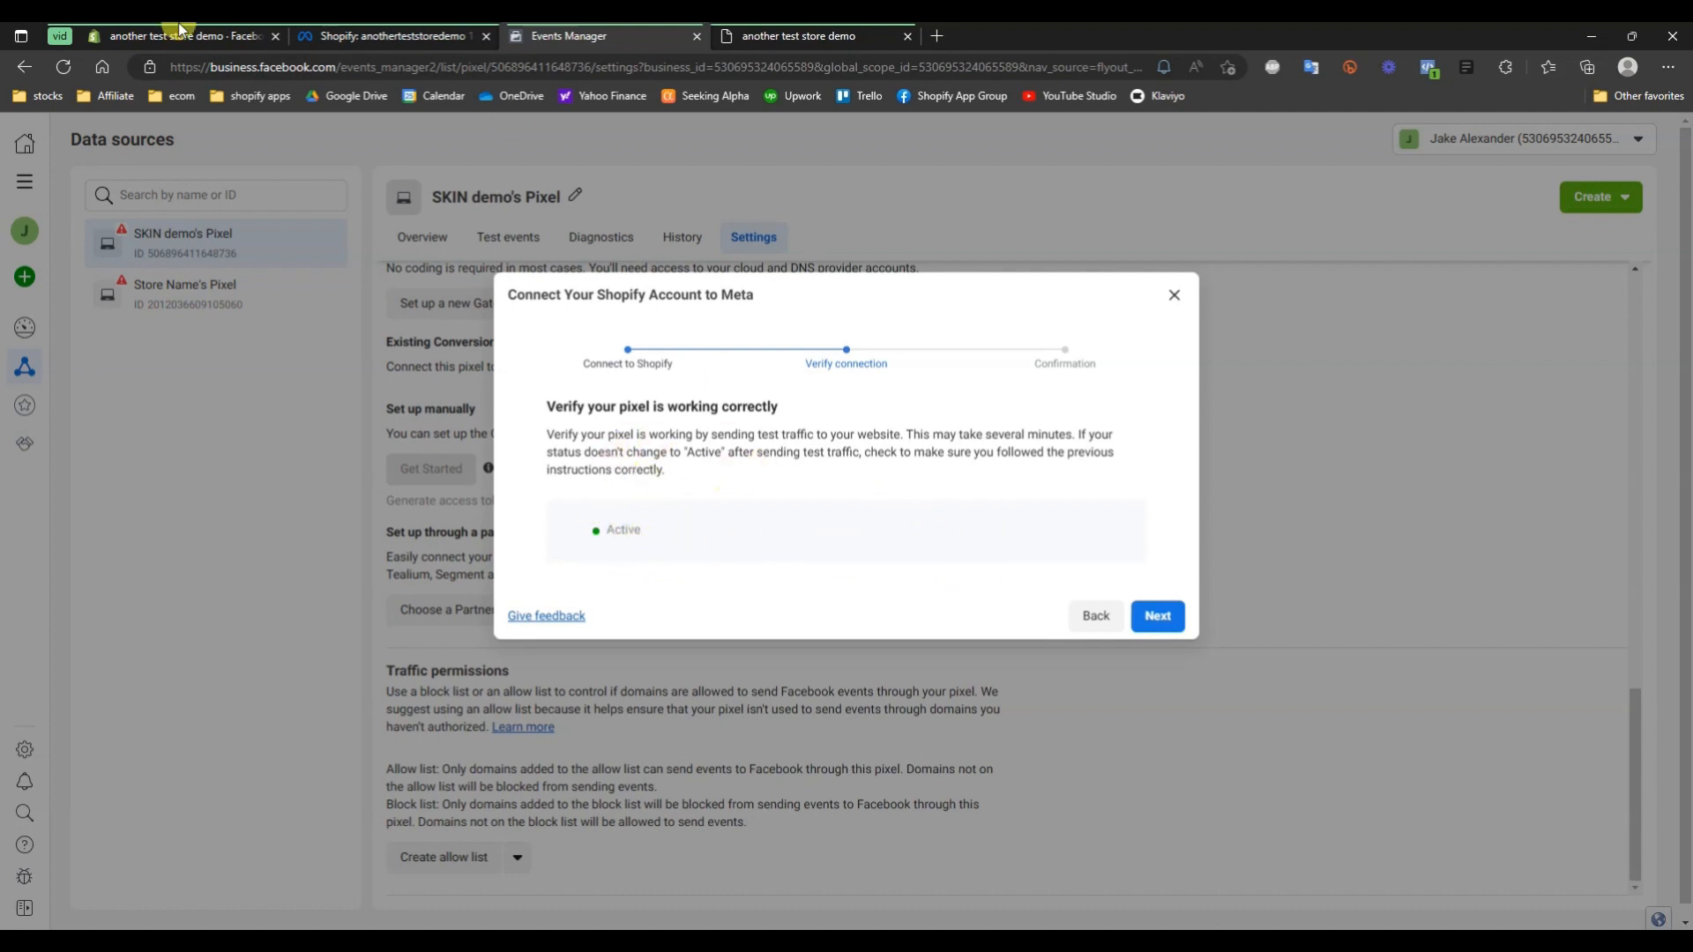
{"action": "left_click", "coordinate": [1165, 623]}
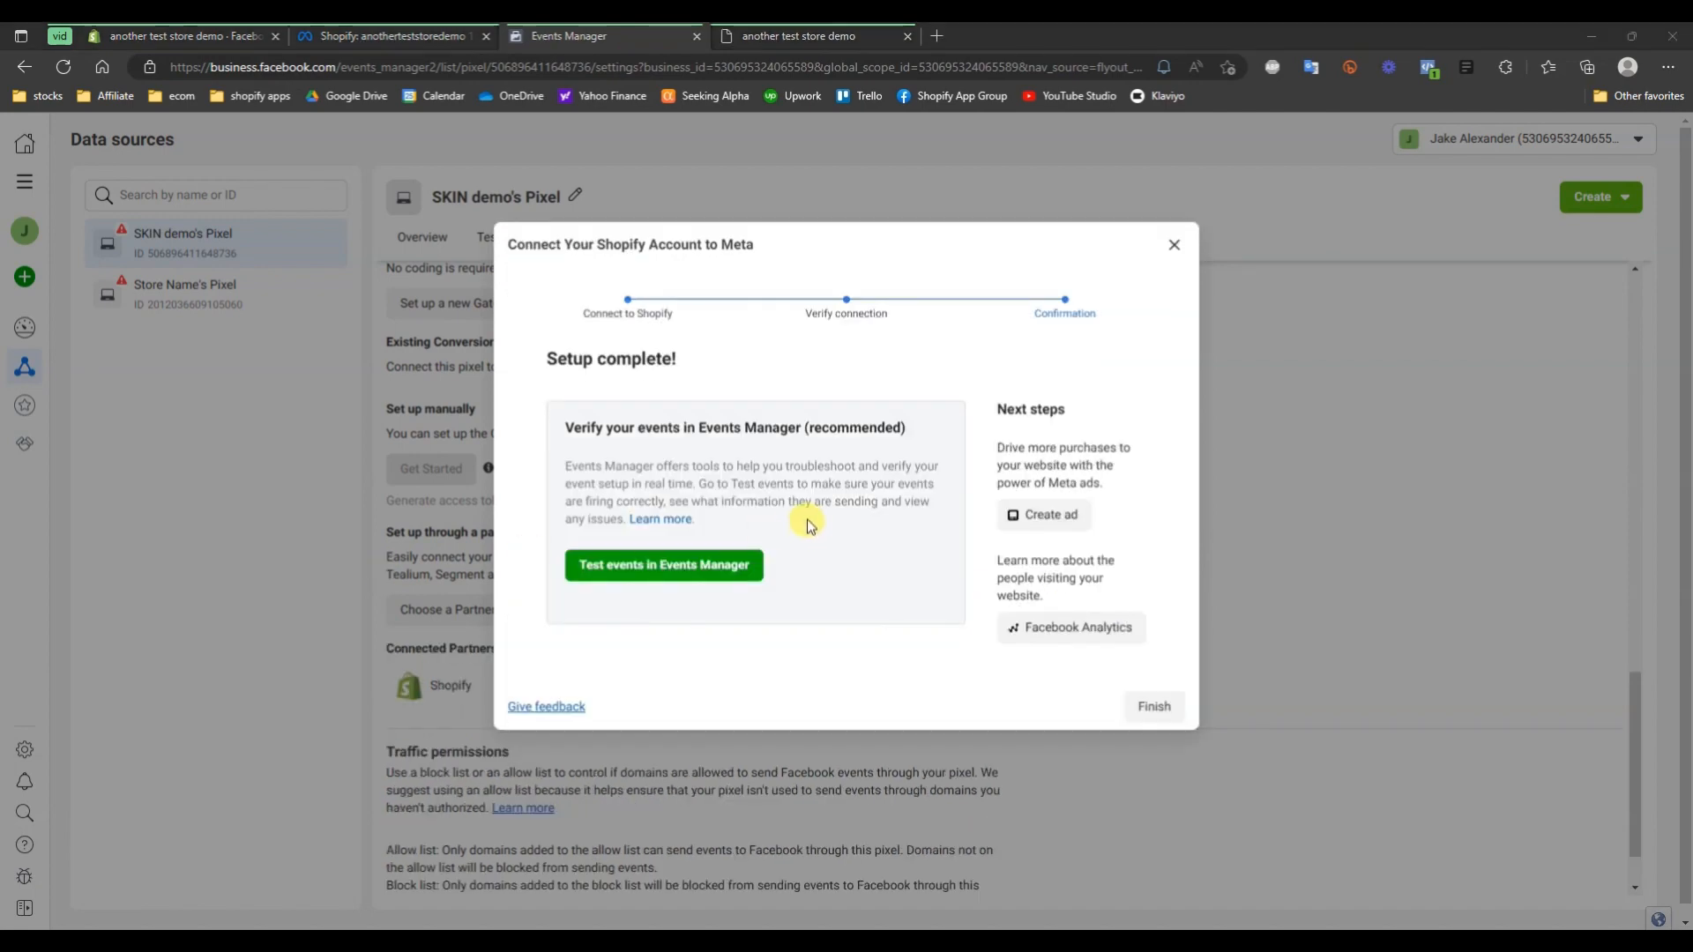
Review the data sharing preference and the connected pixel in the settings of Shopify's Facebook & Instagram app
{"action": "left_click", "coordinate": [177, 35]}
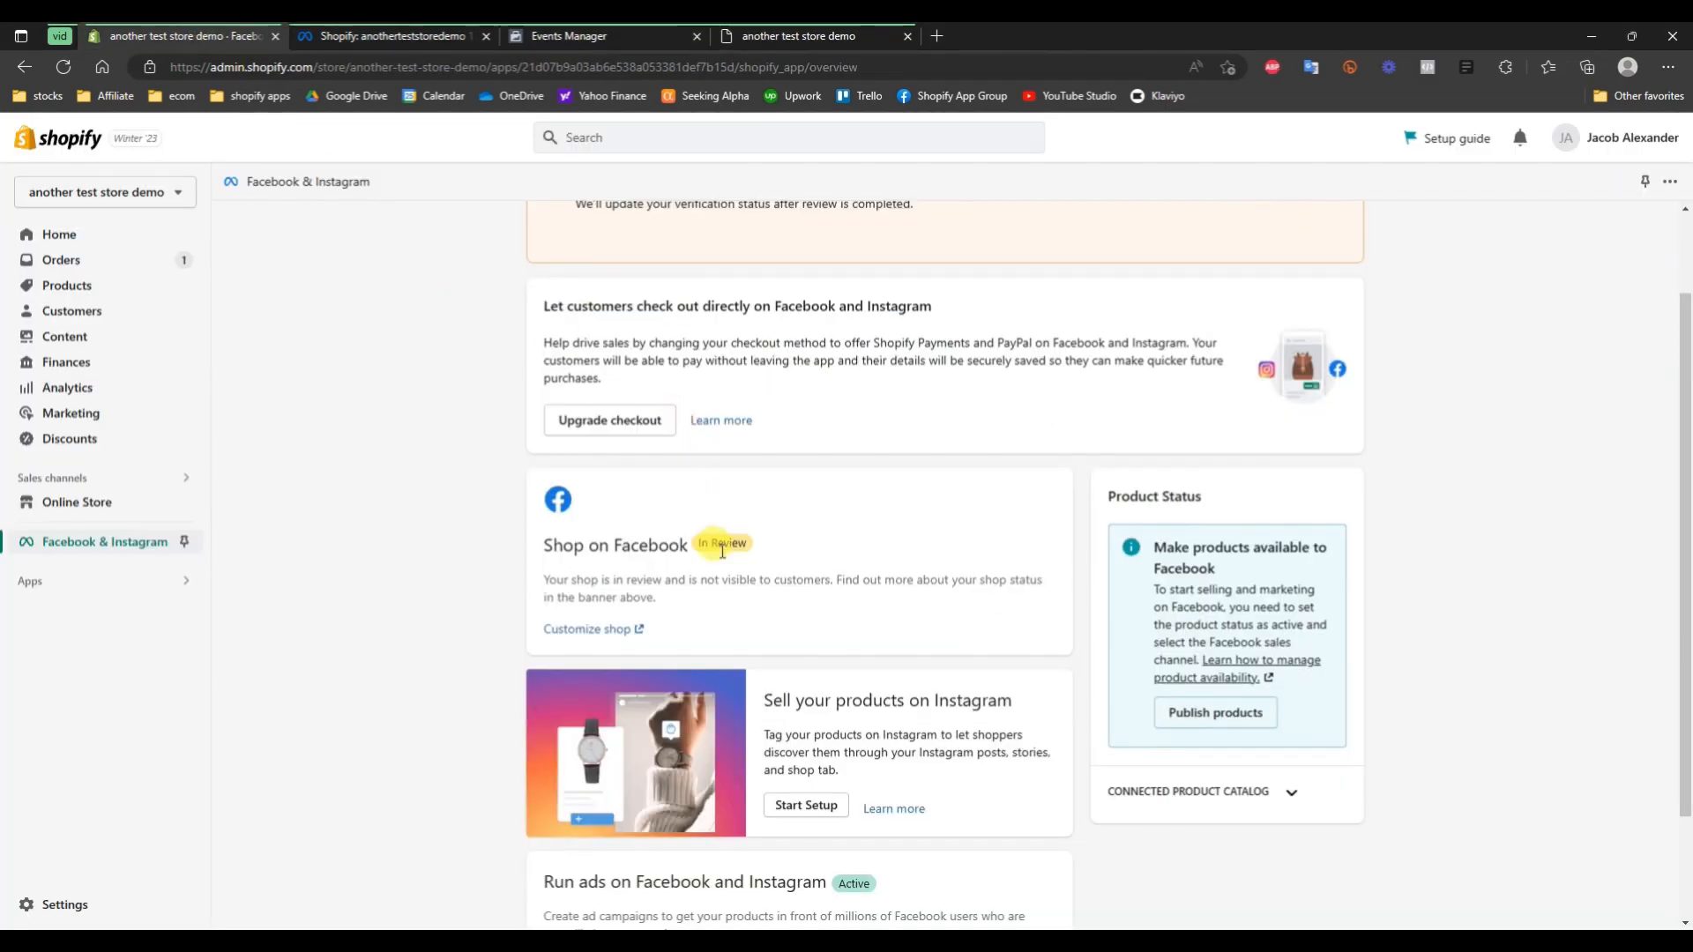
{"action": "scroll", "coordinate": [809, 600], "scroll_direction": "up", "scroll_amount": 1}
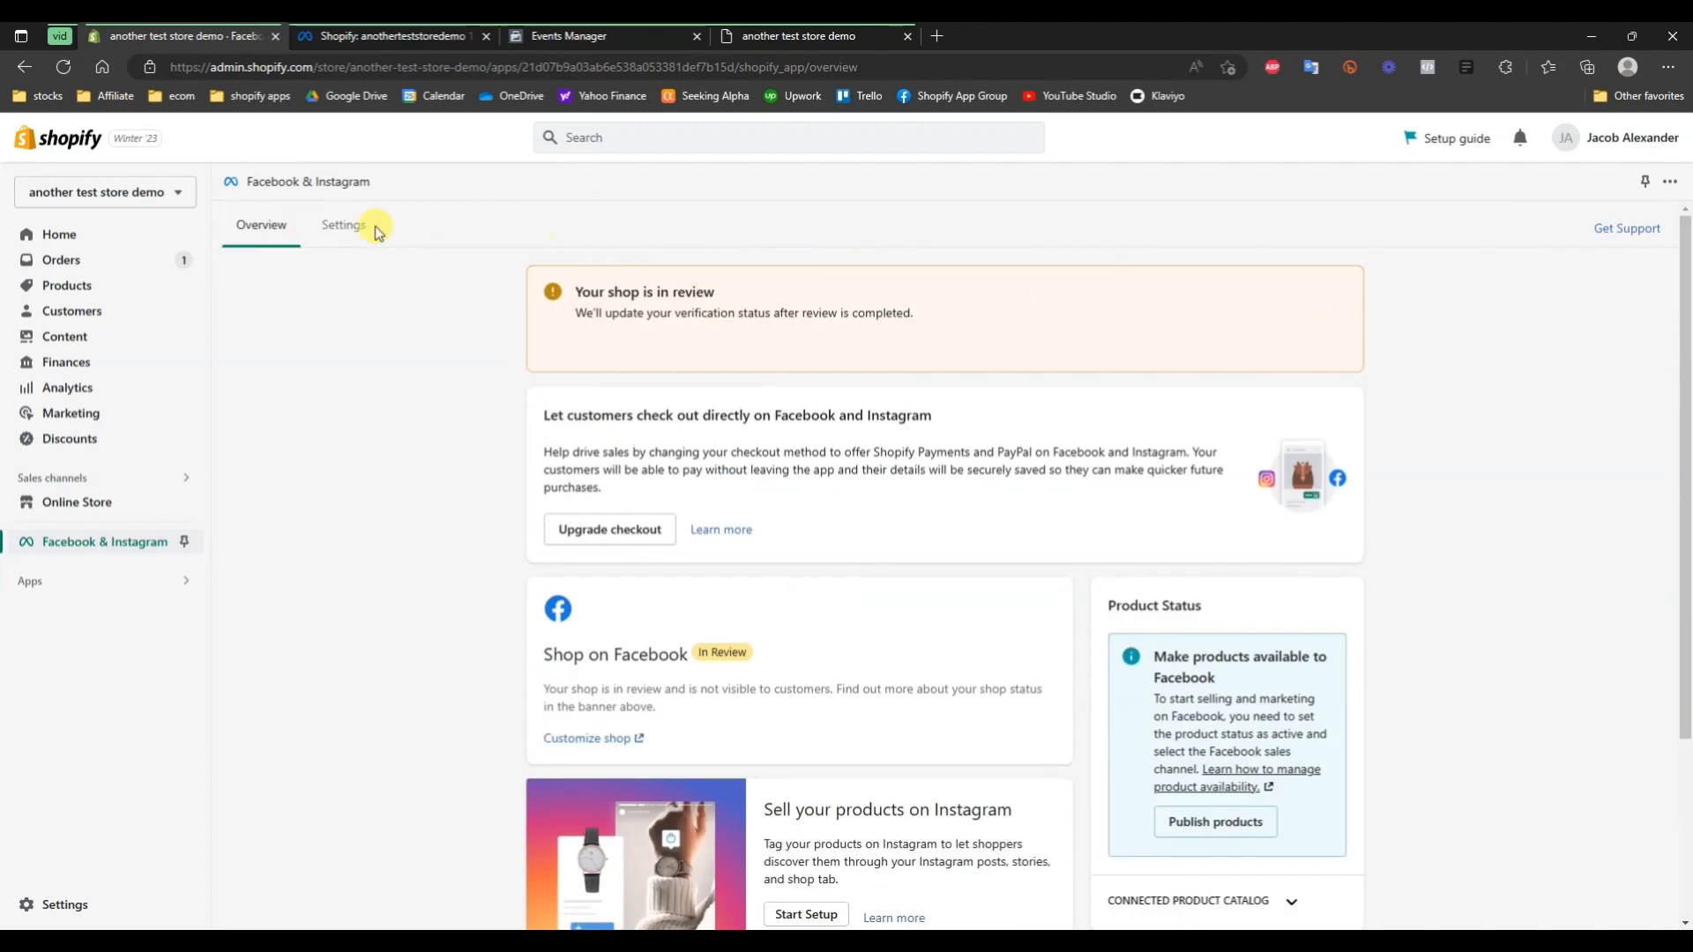
{"action": "left_click", "coordinate": [344, 225]}
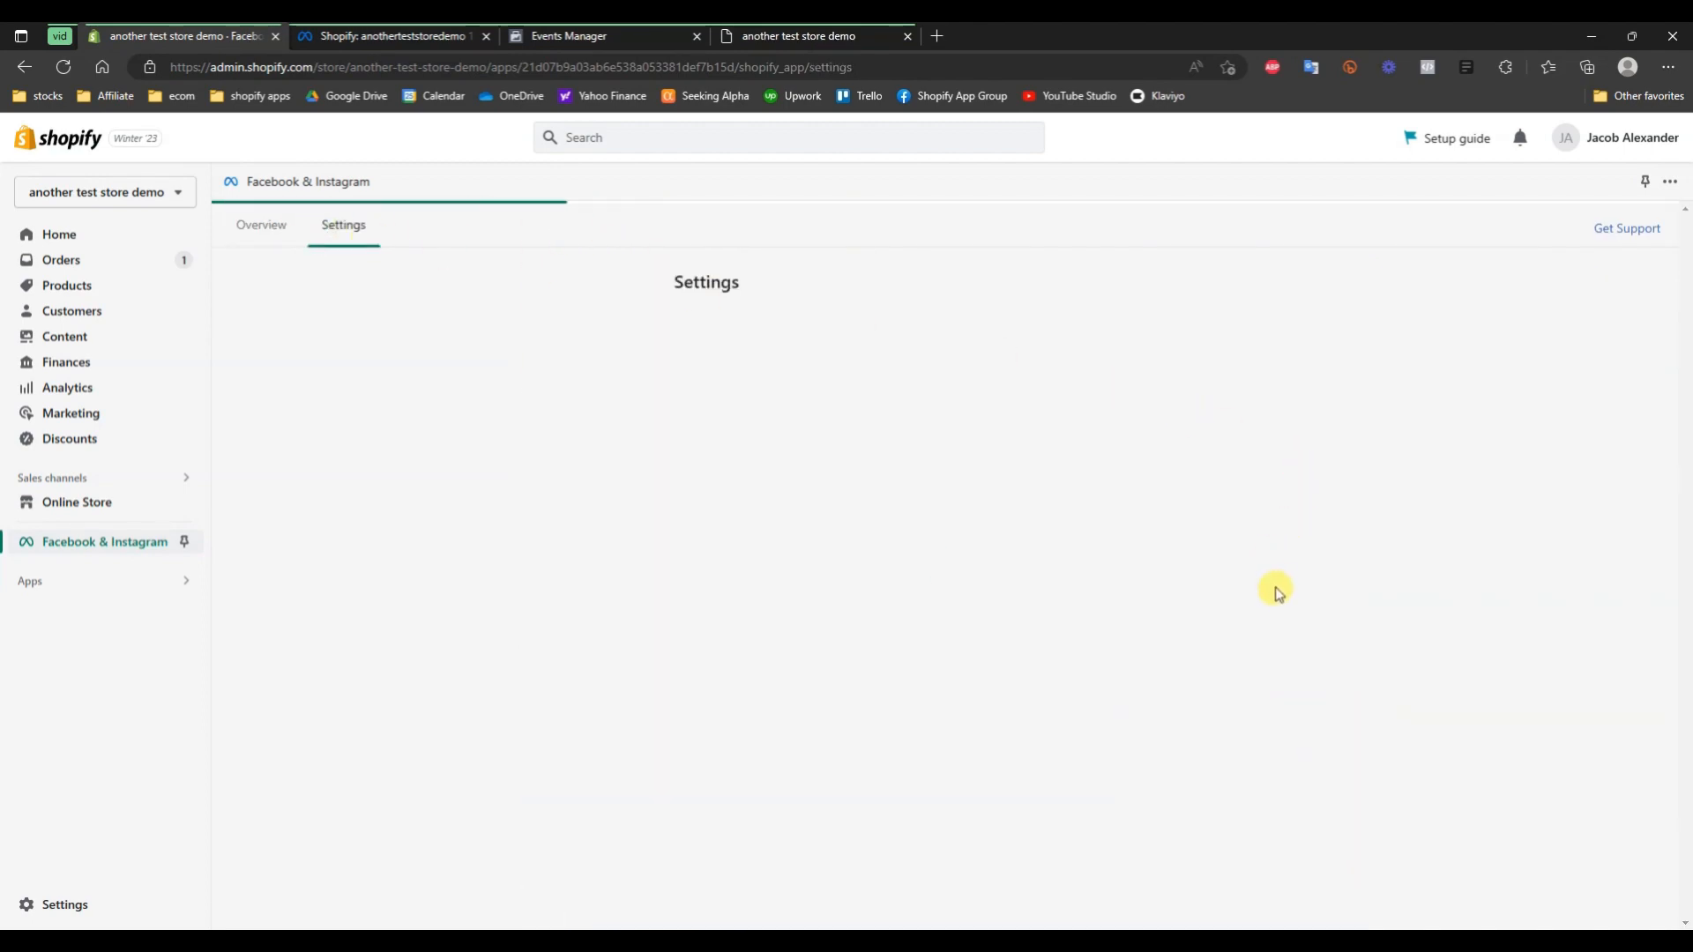
{"action": "scroll", "coordinate": [1234, 571], "scroll_direction": "down", "scroll_amount": 5}
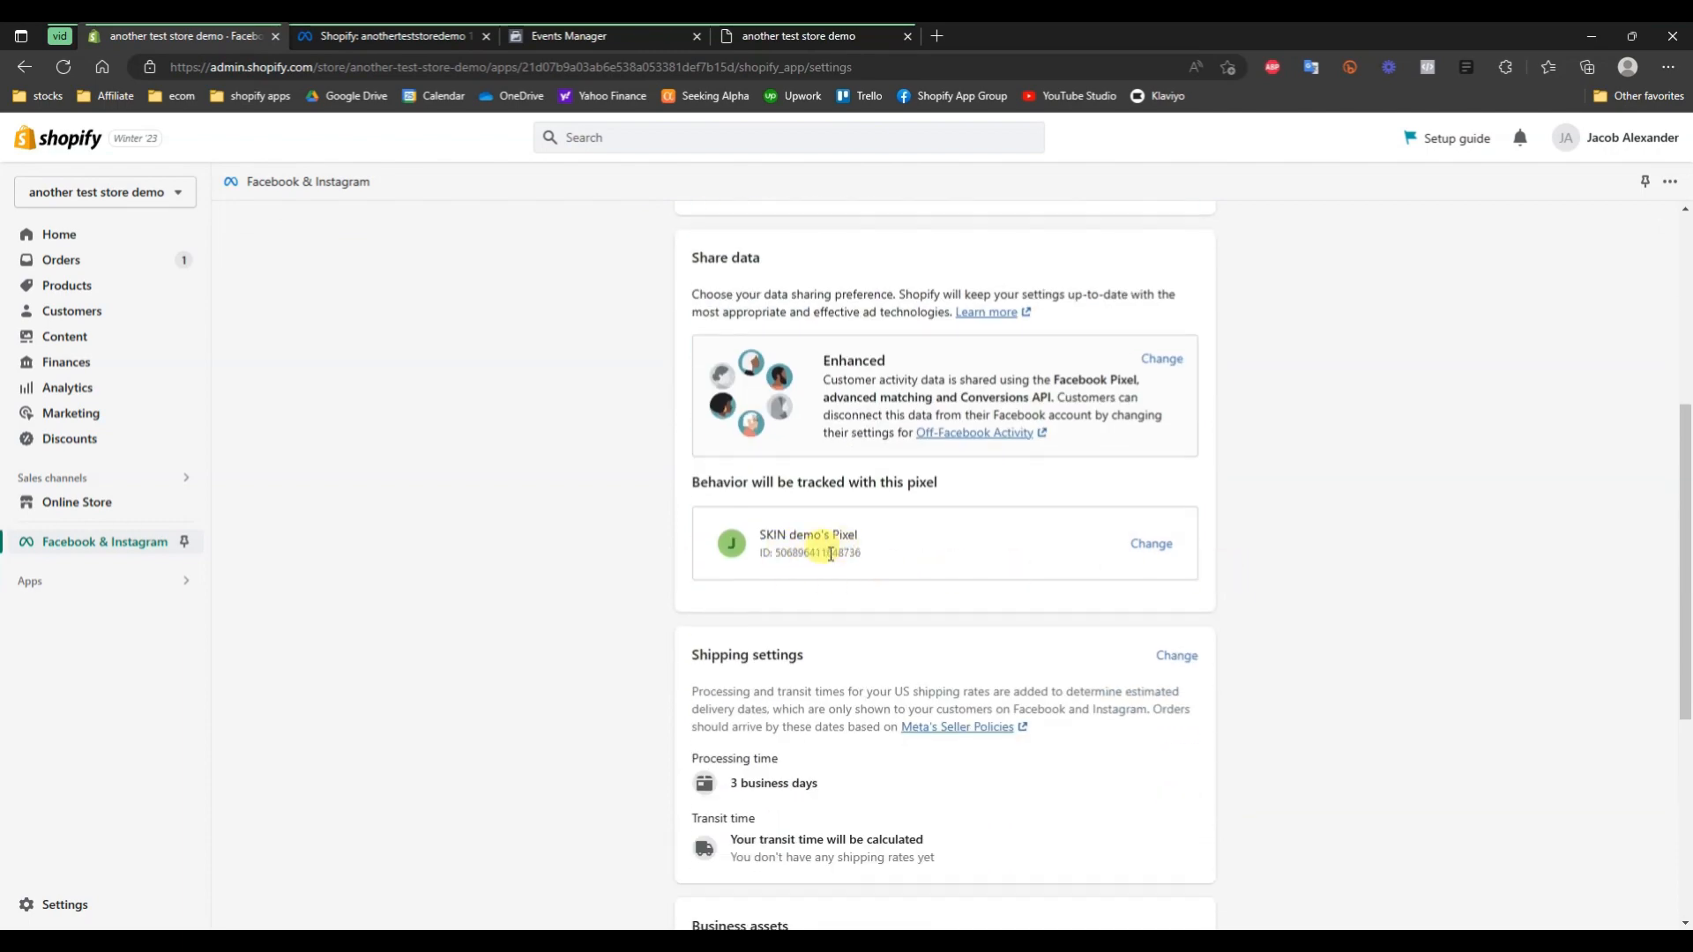
{"action": "scroll", "coordinate": [803, 556], "scroll_direction": "up", "scroll_amount": 1}
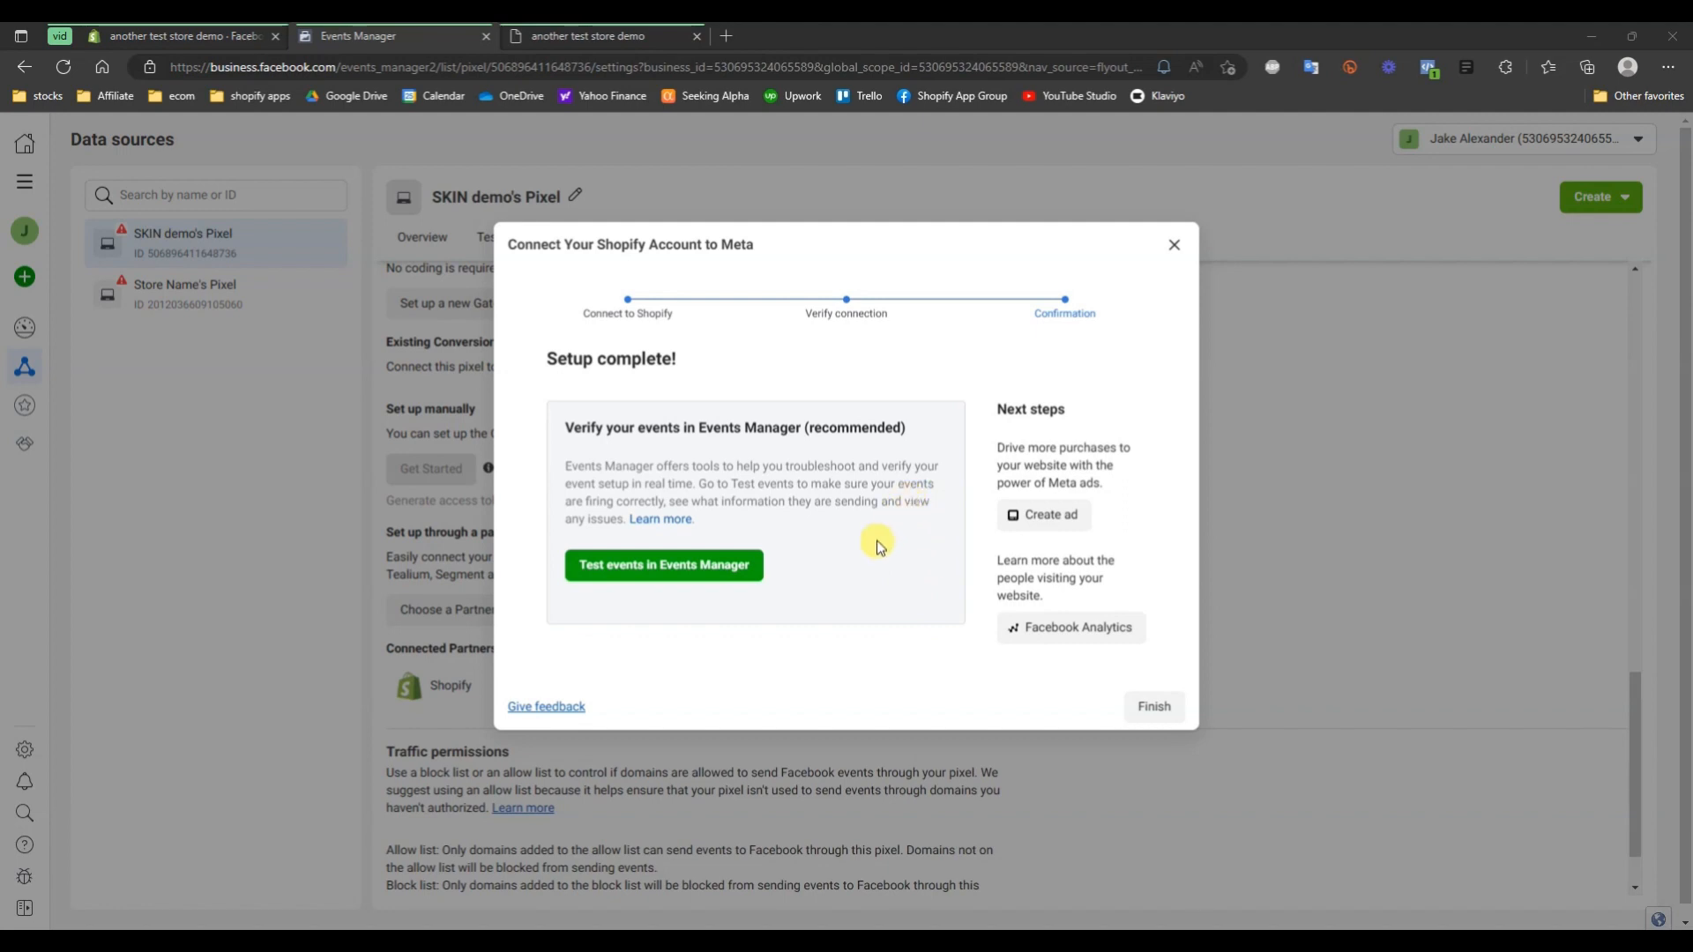
Go from the setup confirmation to SKIN demo's Pixel overview and examine its connected website and received events
{"action": "left_click", "coordinate": [633, 567]}
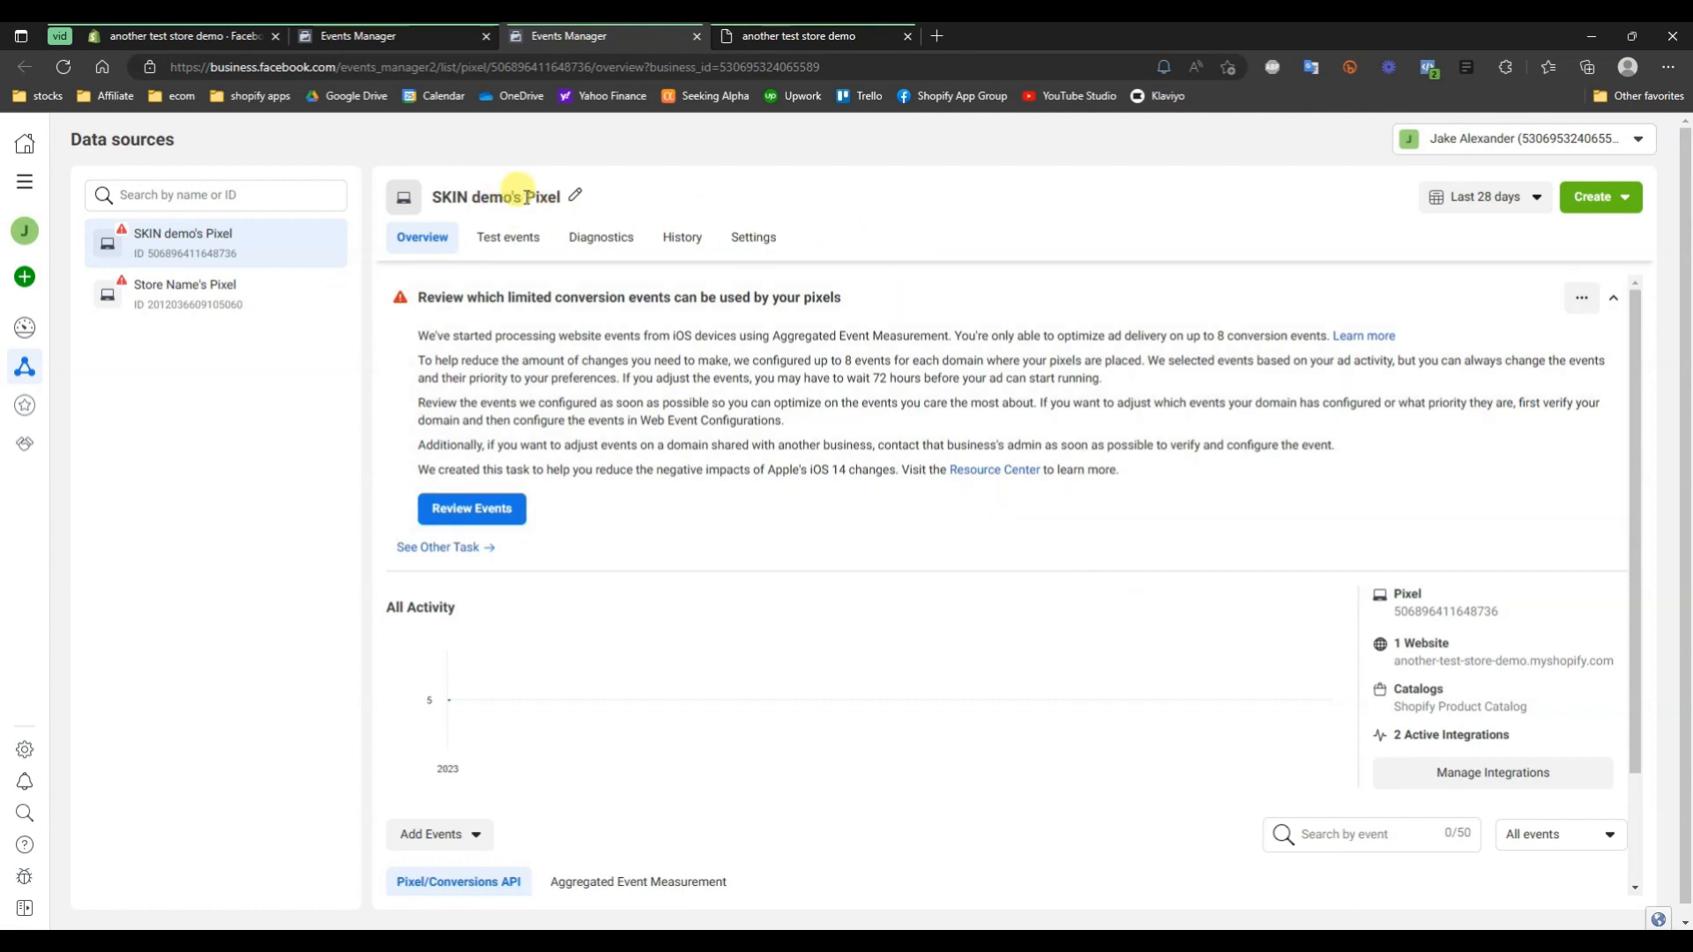
{"action": "scroll", "coordinate": [1173, 544], "scroll_direction": "down", "scroll_amount": 1}
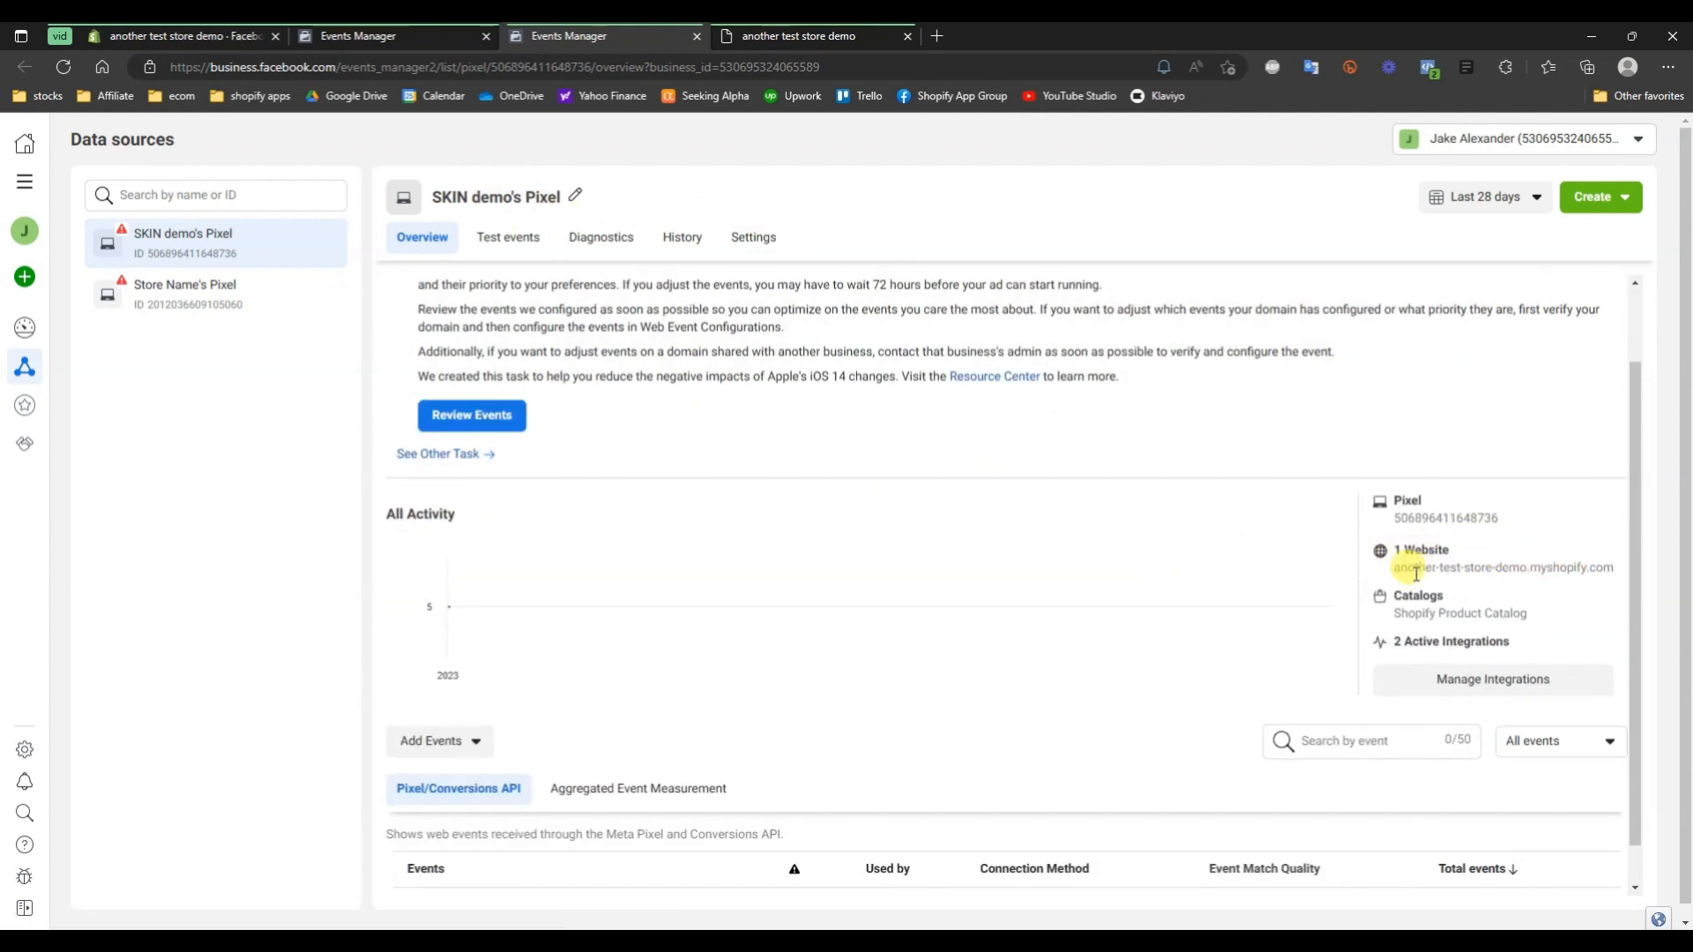
{"action": "left_click_drag", "start_coordinate": [1397, 572], "coordinate": [1559, 589]}
{"action": "left_click", "coordinate": [1559, 588]}
{"action": "scroll", "coordinate": [1510, 569], "scroll_direction": "down", "scroll_amount": 1}
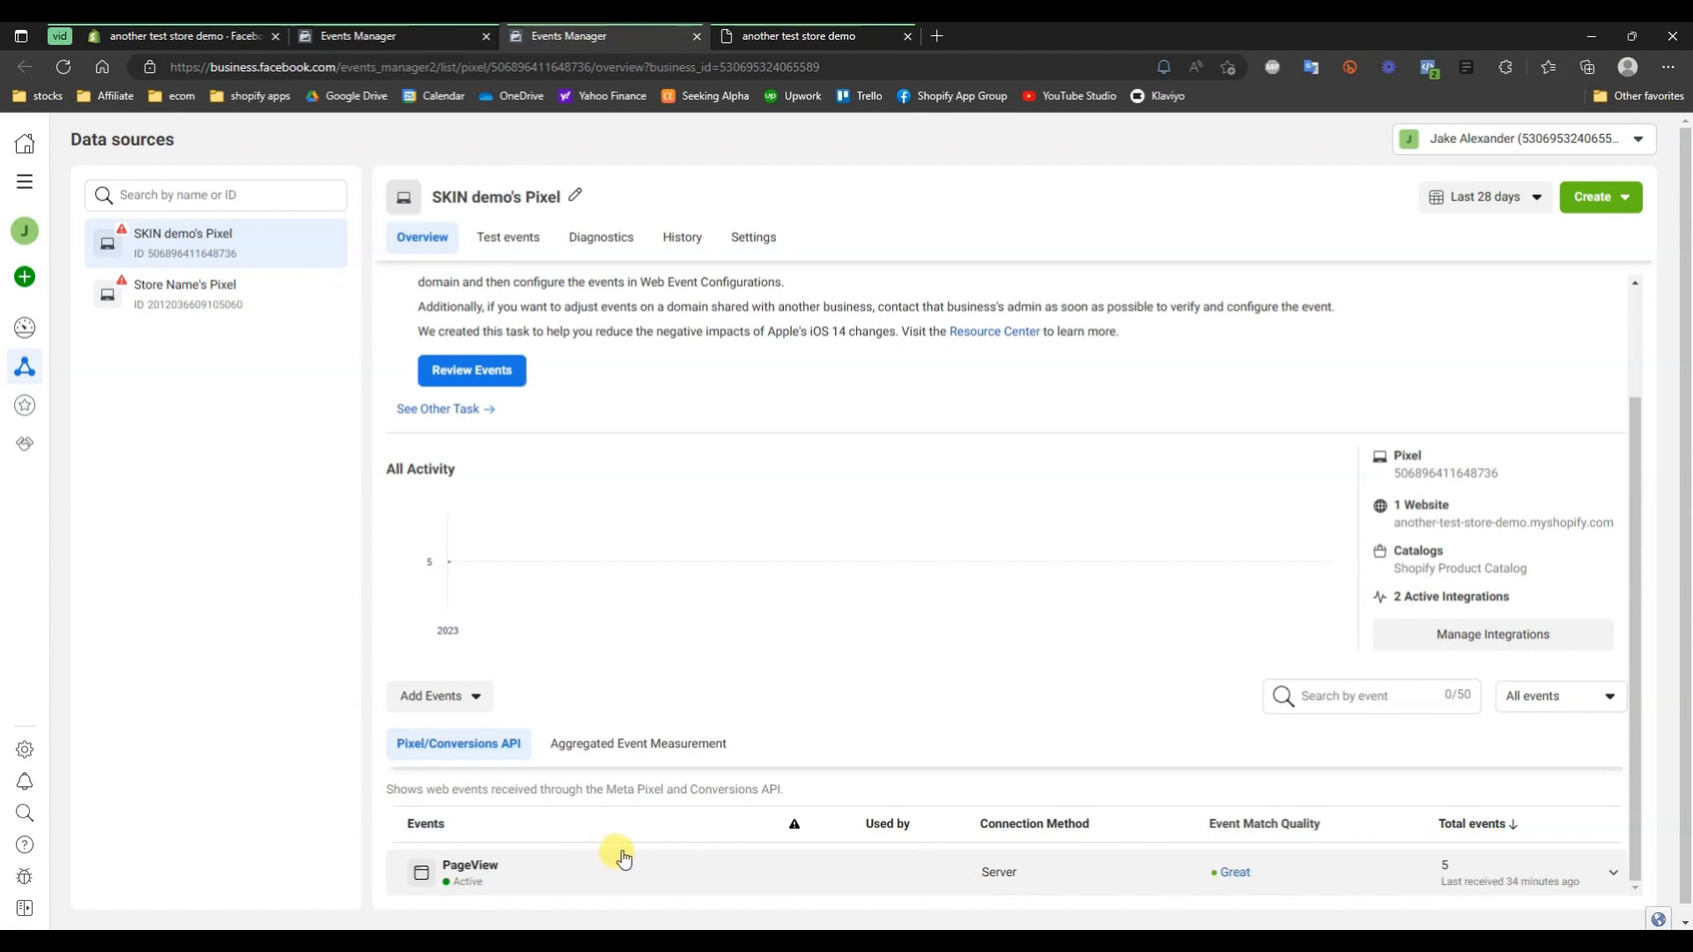
{"action": "scroll", "coordinate": [821, 852], "scroll_direction": "up", "scroll_amount": 2}
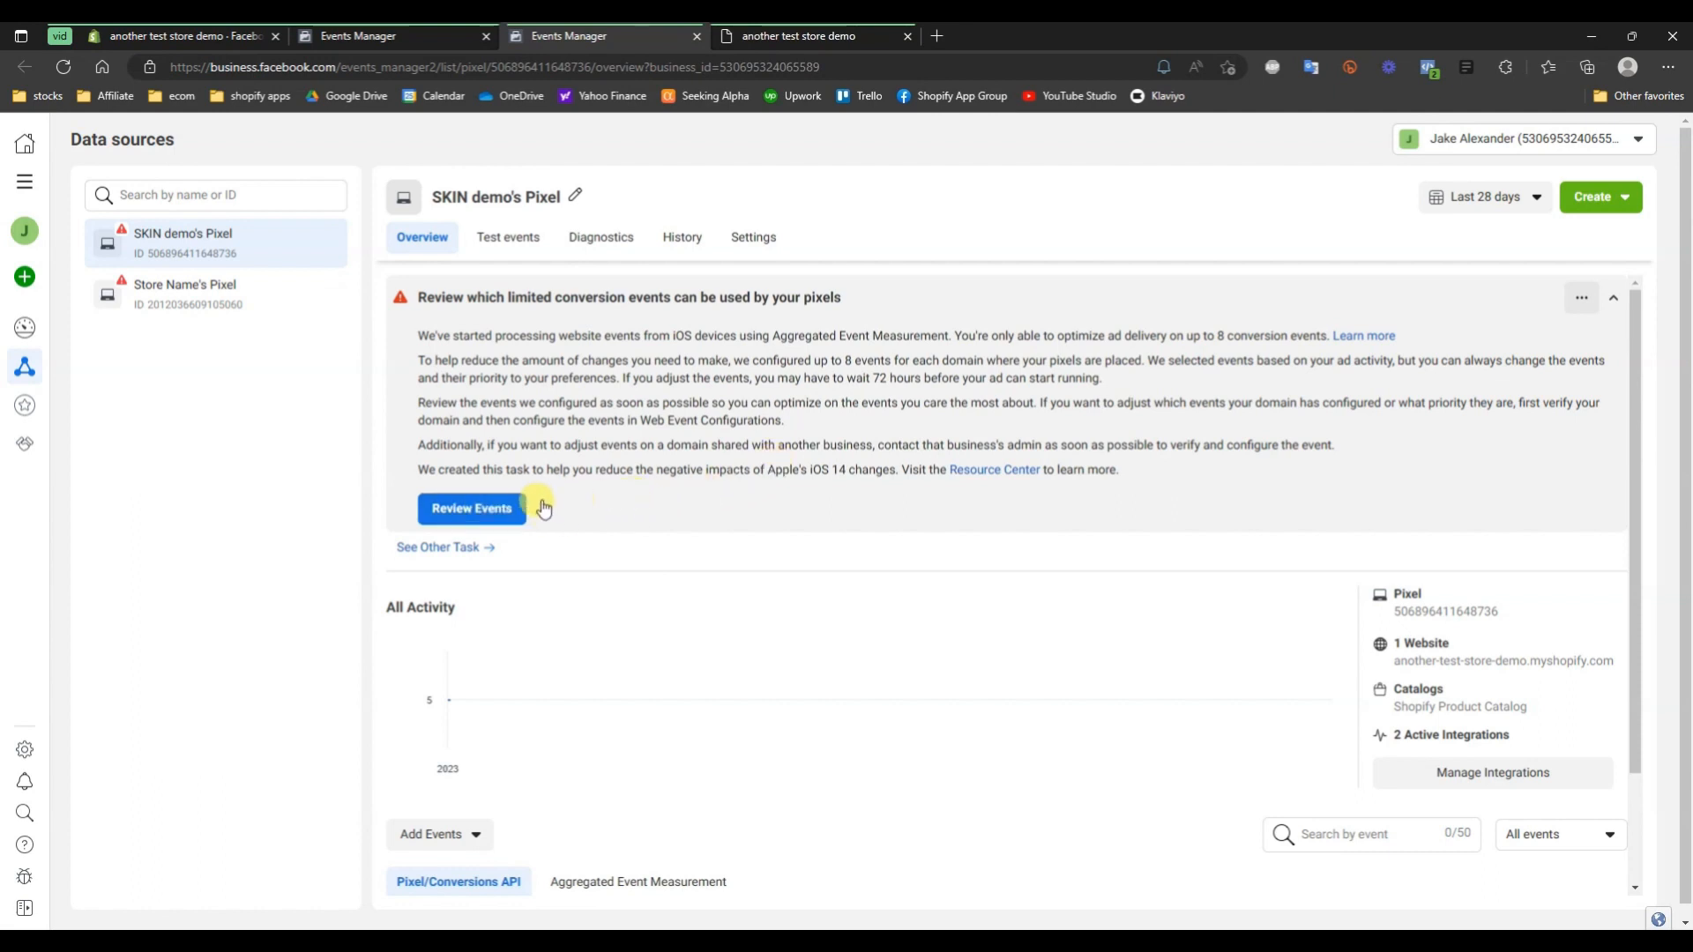
Review the pixel's web event configurations and start domain verification for another-test-store-demo.myshopify.com in Business settings
{"action": "left_click", "coordinate": [472, 508]}
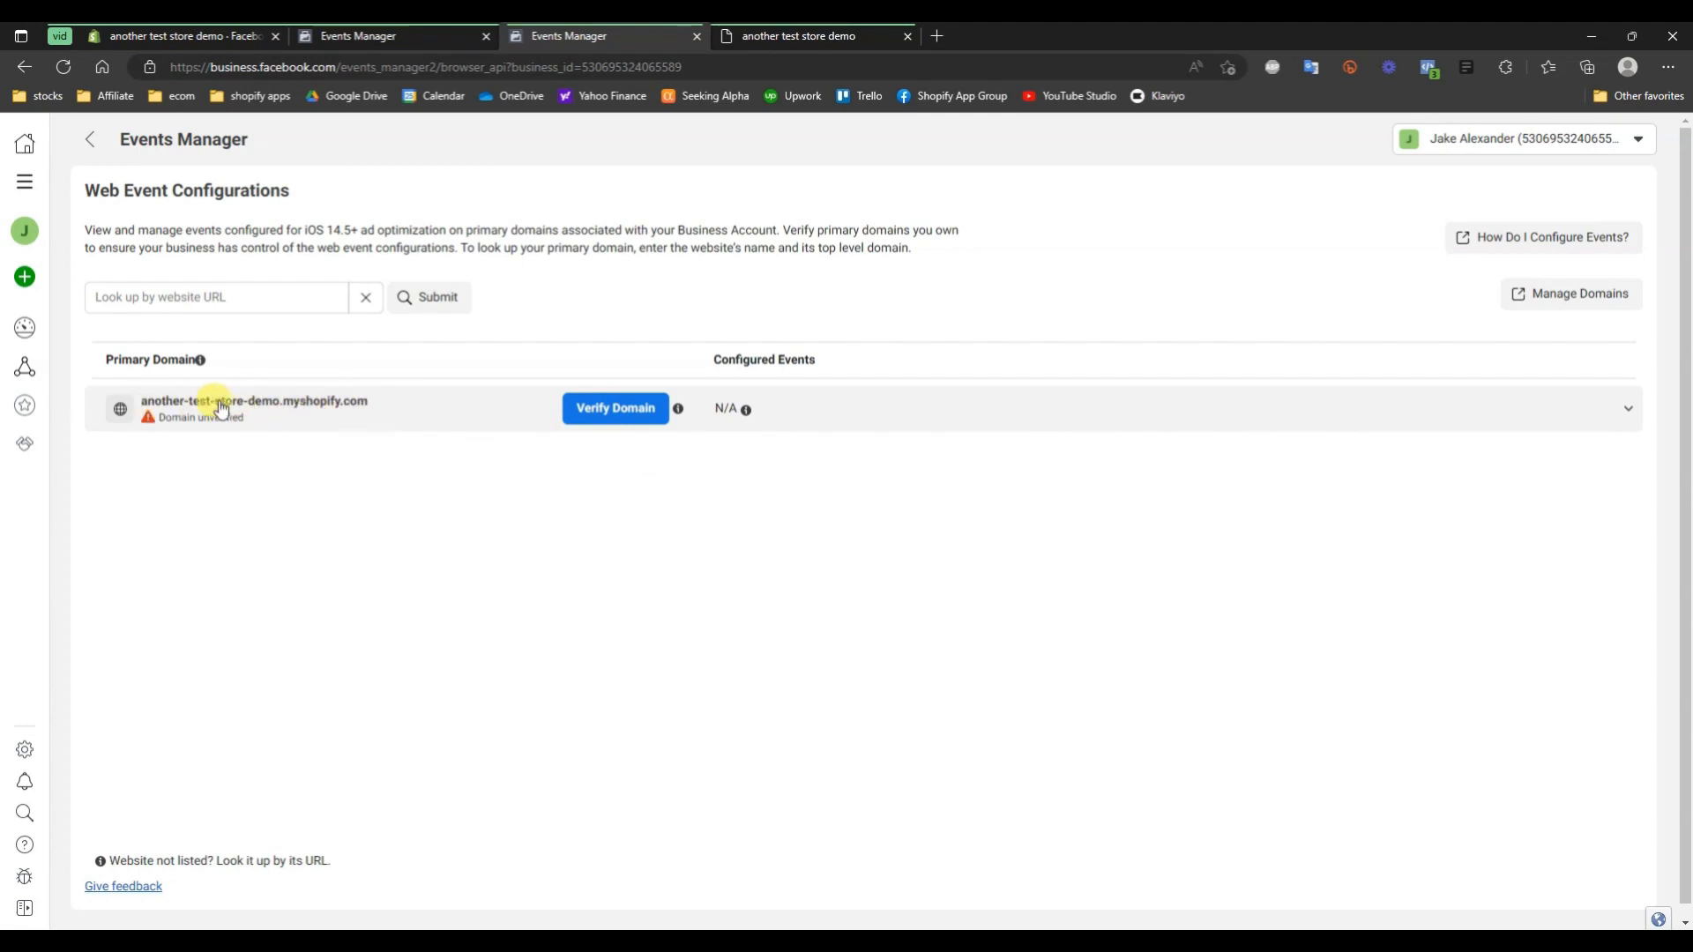
{"action": "left_click", "coordinate": [610, 414]}
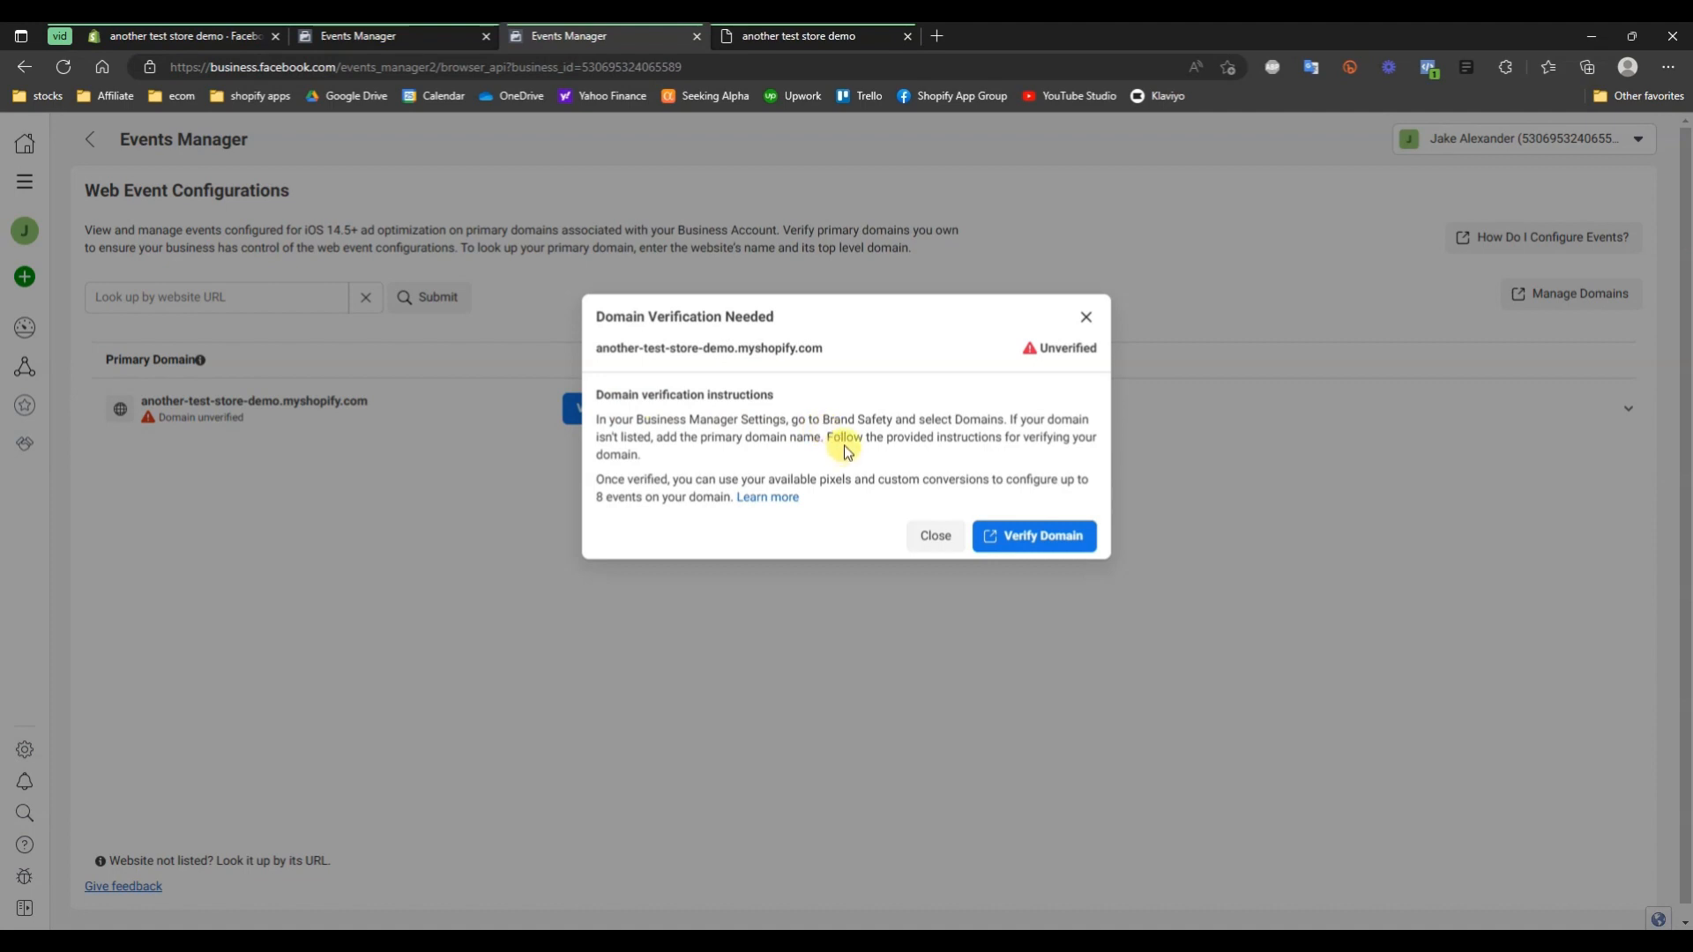
{"action": "left_click", "coordinate": [1038, 545]}
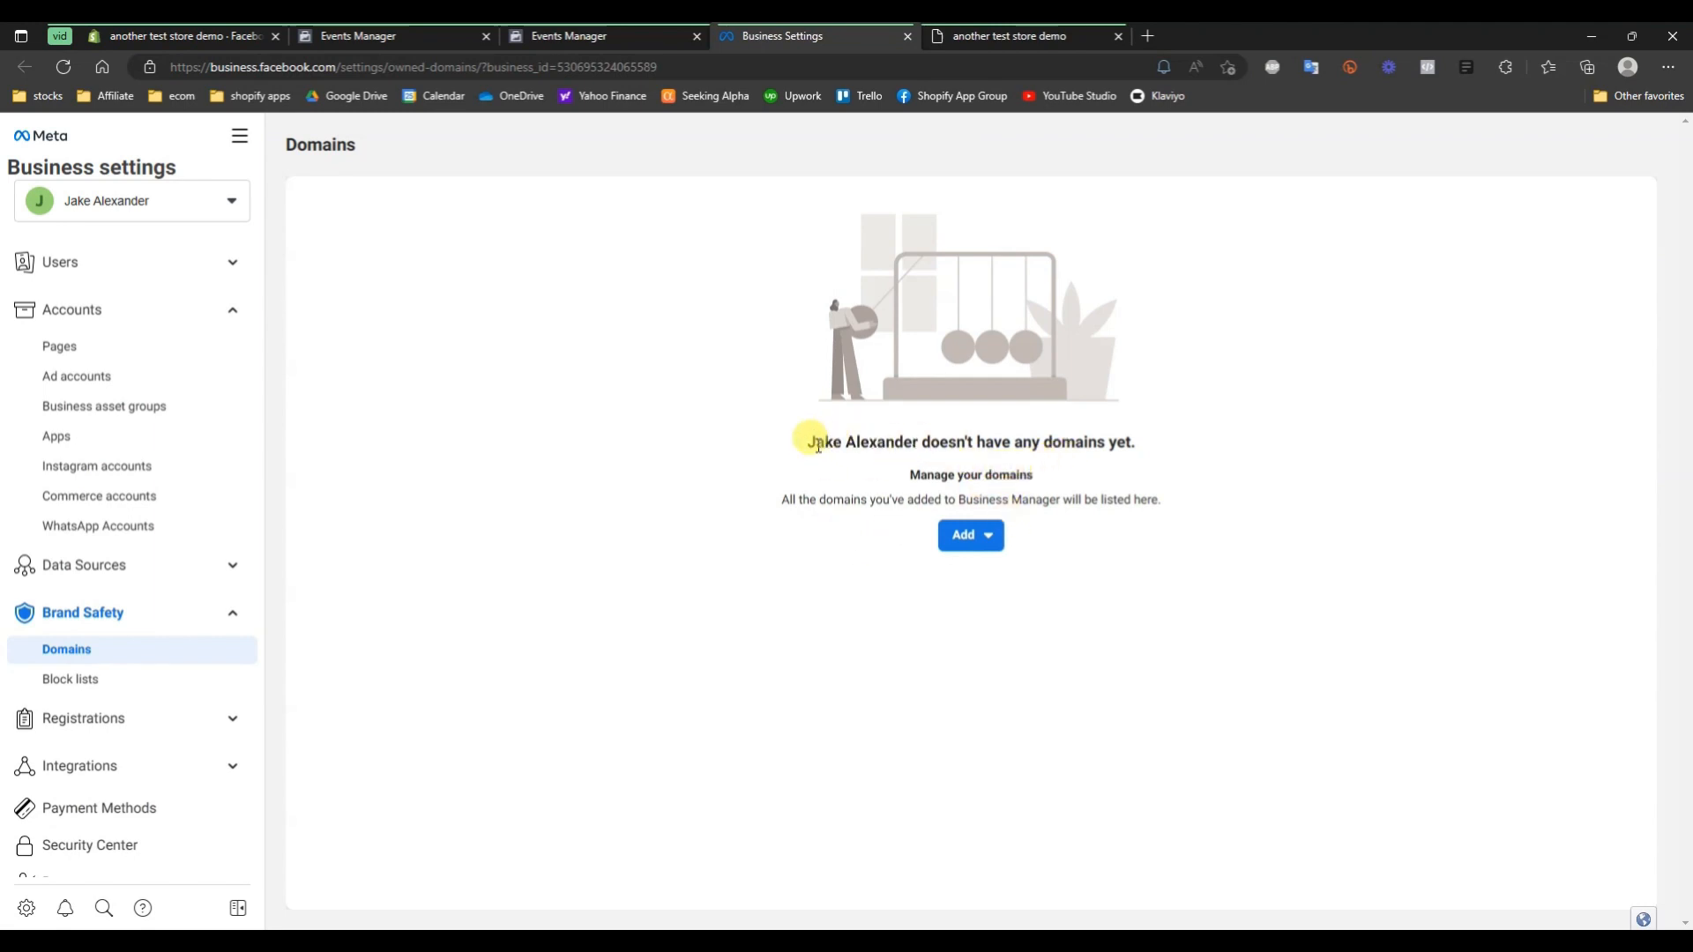
{"action": "left_click_drag", "start_coordinate": [815, 444], "coordinate": [1165, 455]}
{"action": "left_click", "coordinate": [1165, 455]}
{"action": "left_click", "coordinate": [982, 538]}
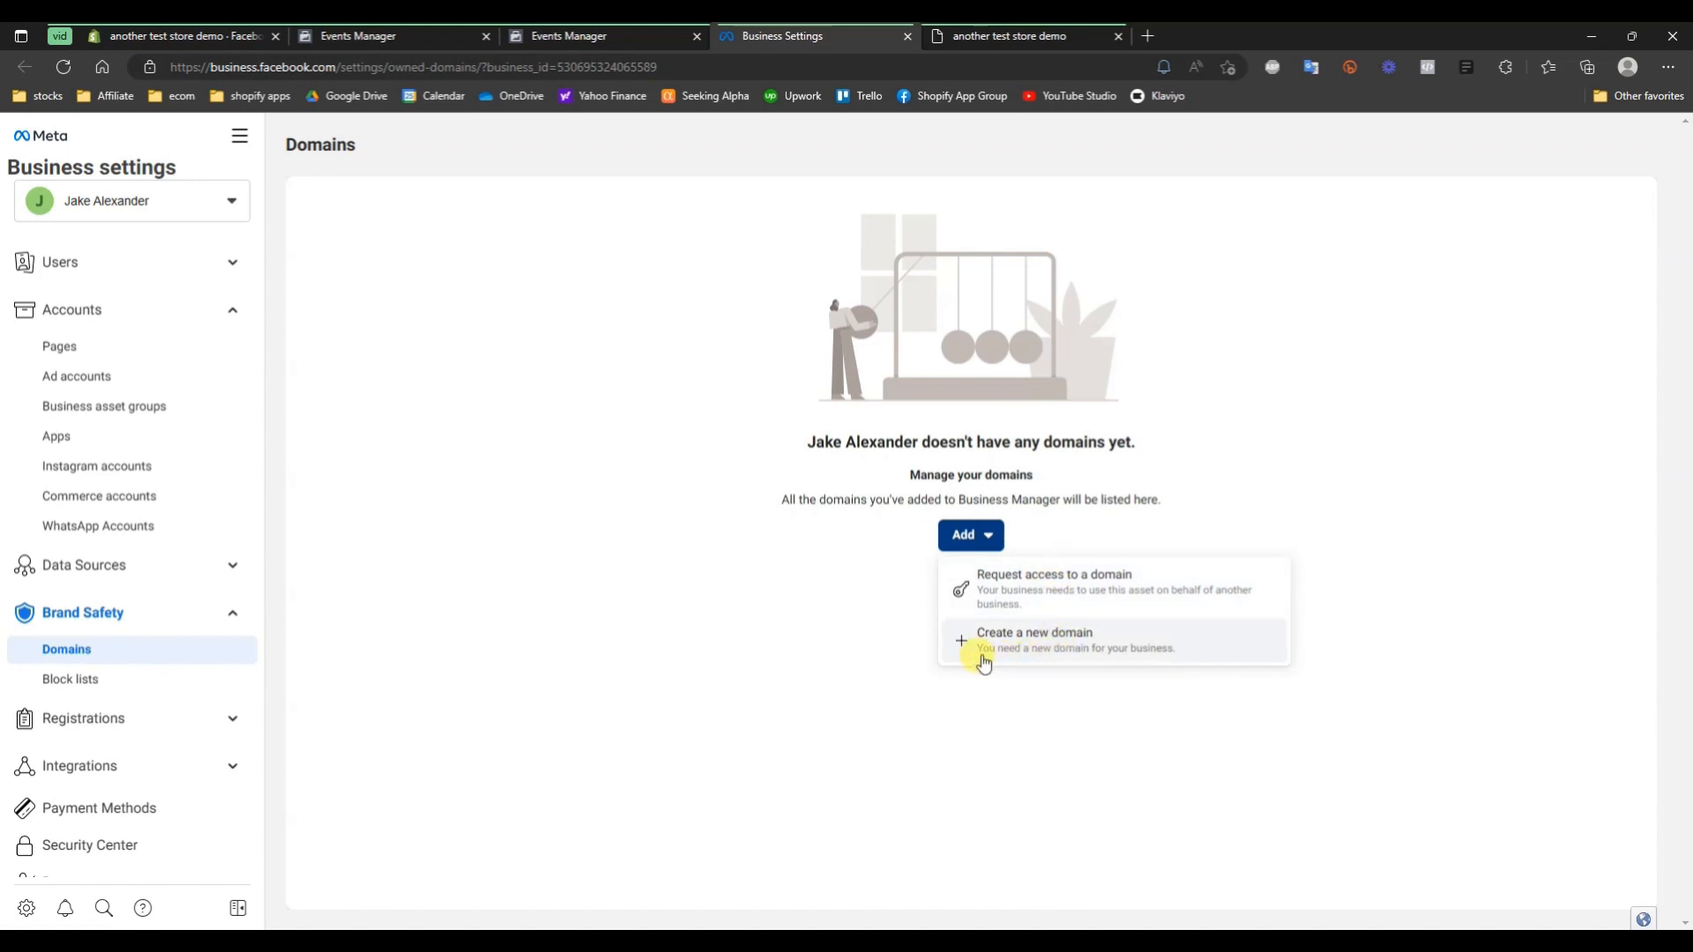
{"action": "left_click", "coordinate": [1084, 652]}
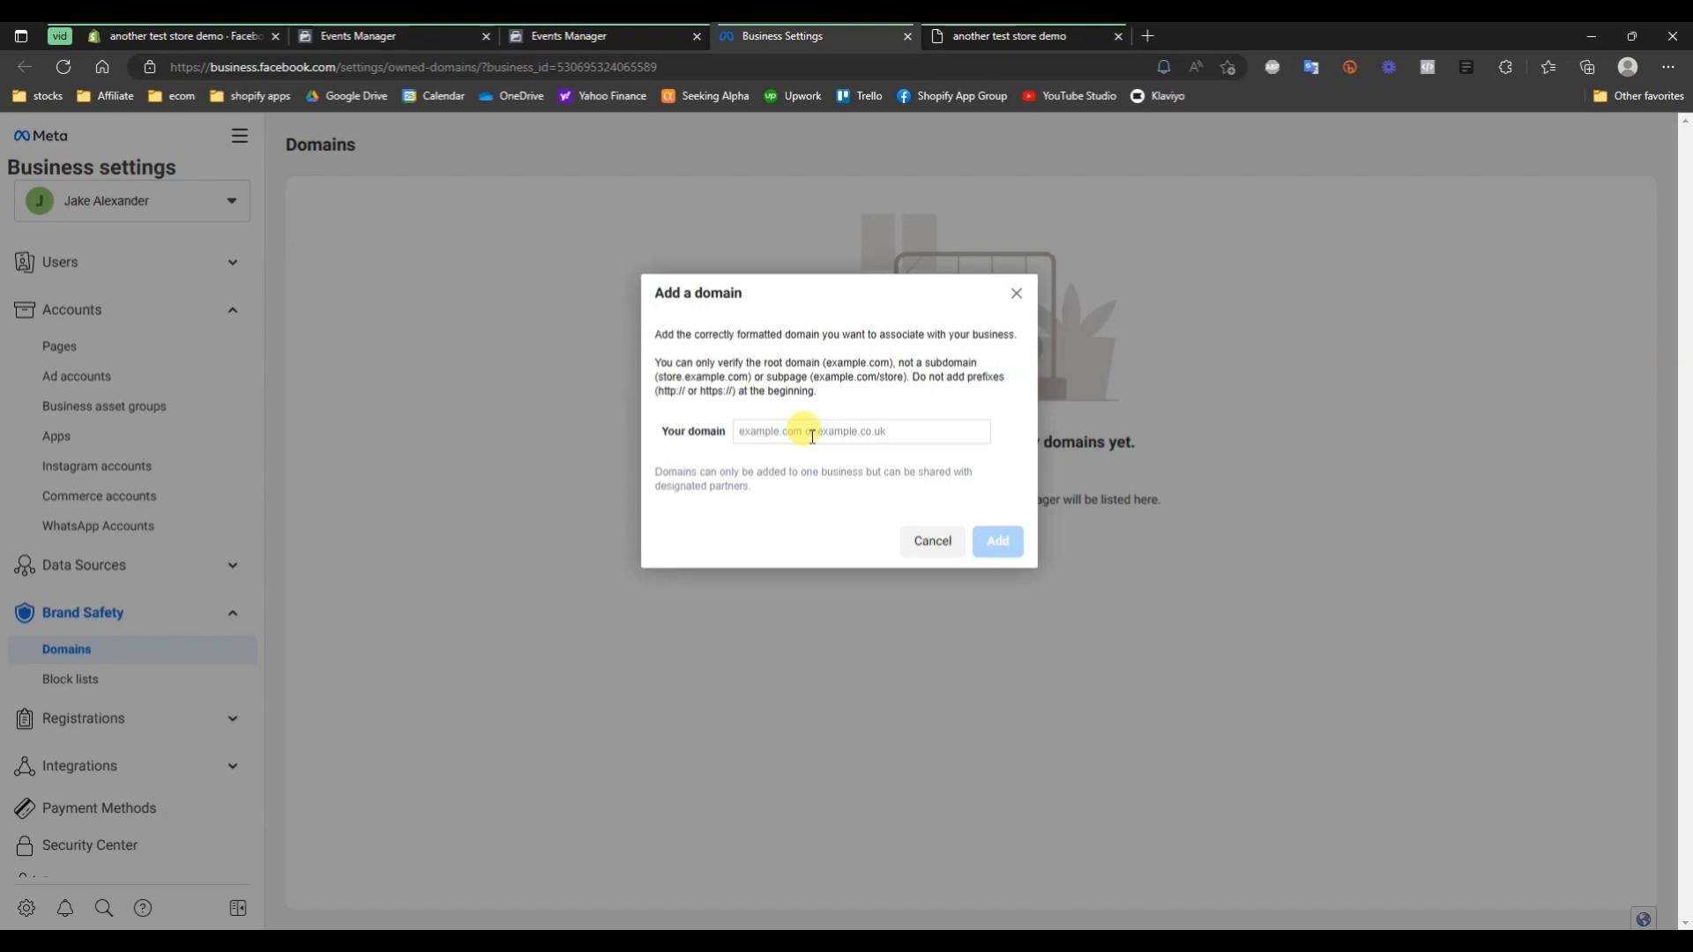
{"action": "left_click", "coordinate": [1020, 35]}
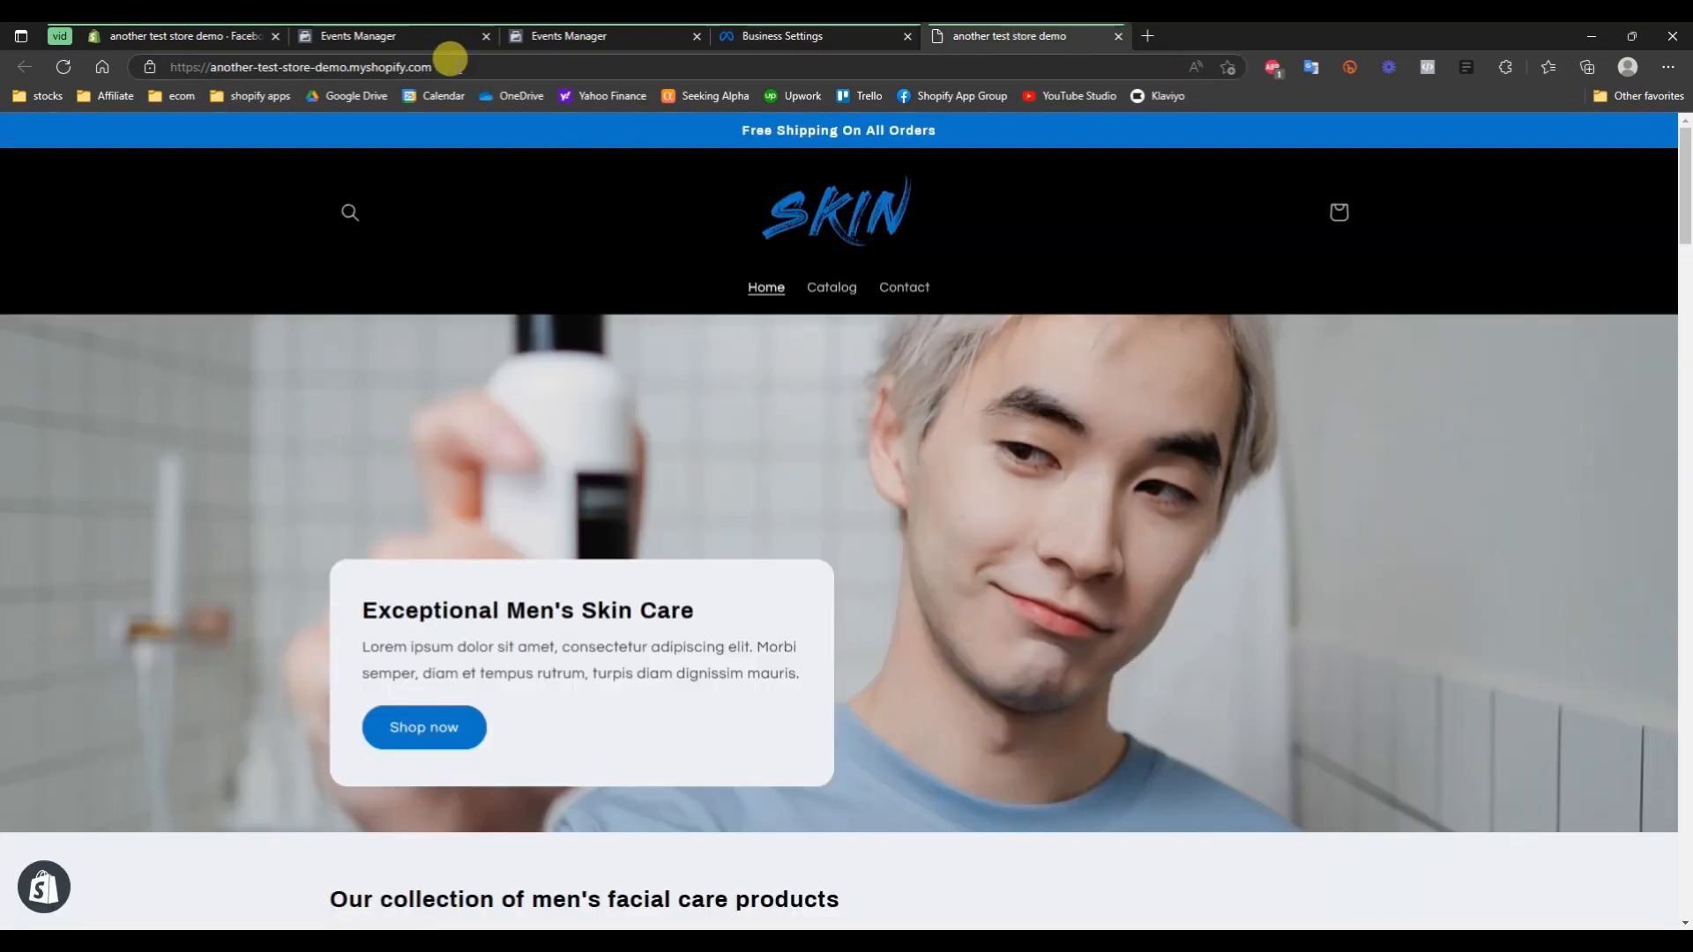
{"action": "left_click", "coordinate": [440, 54]}
{"action": "left_click", "coordinate": [53, 216]}
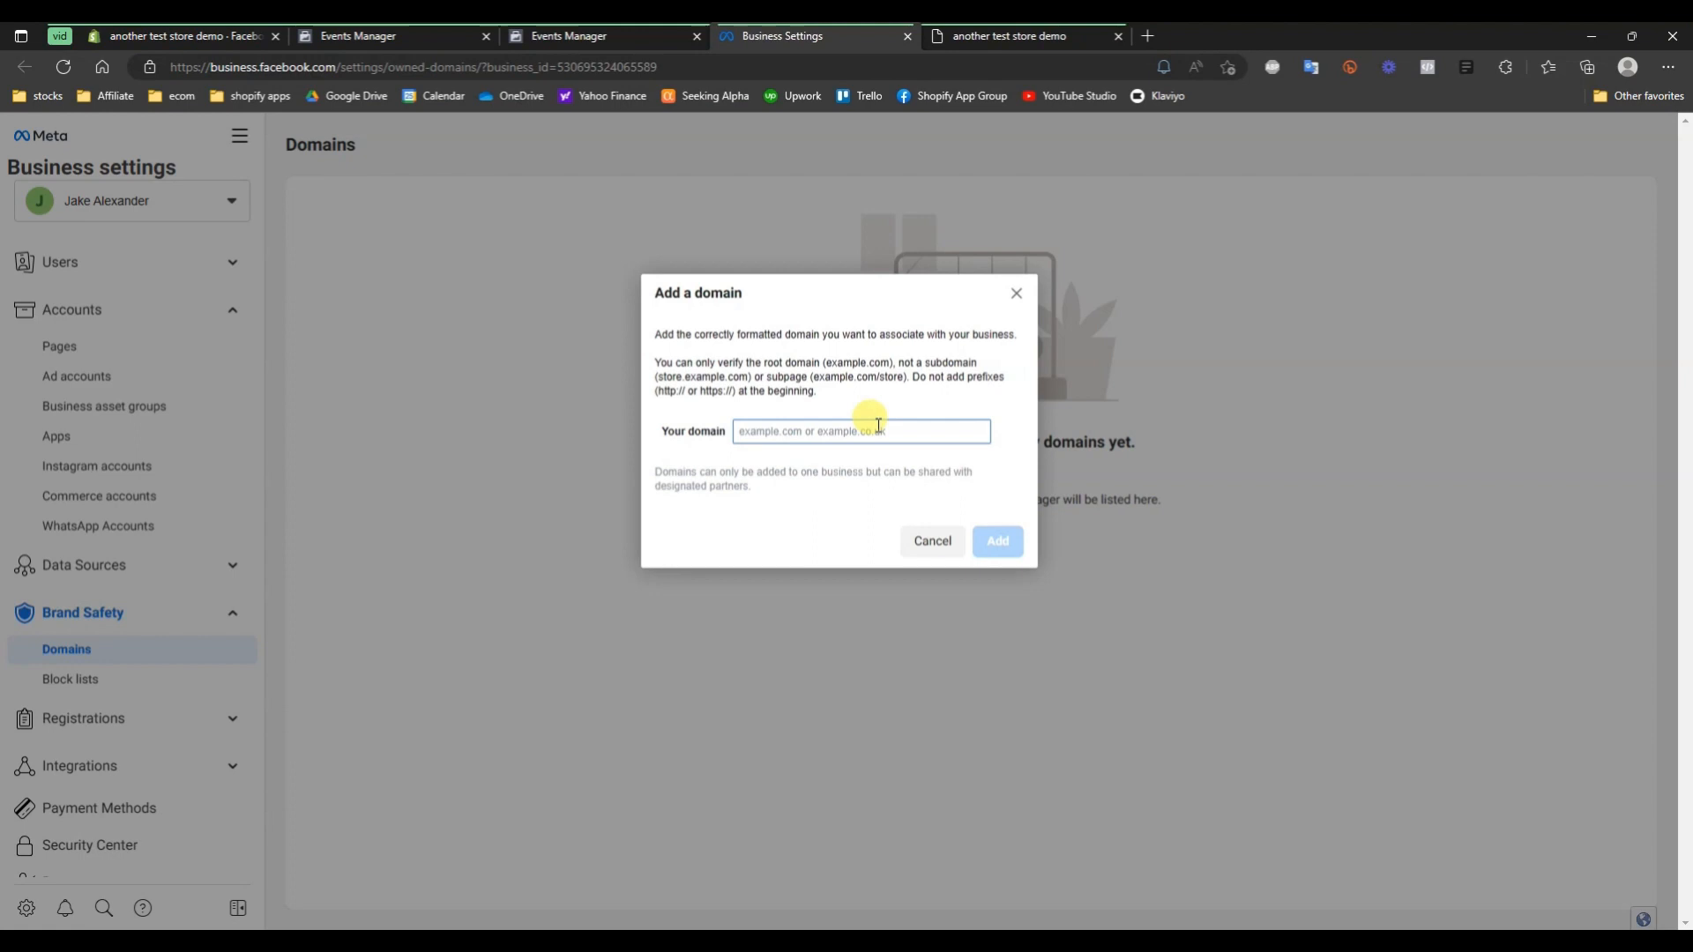
{"action": "type", "text": "https://another-test-store-demo.myshopify.com/"}
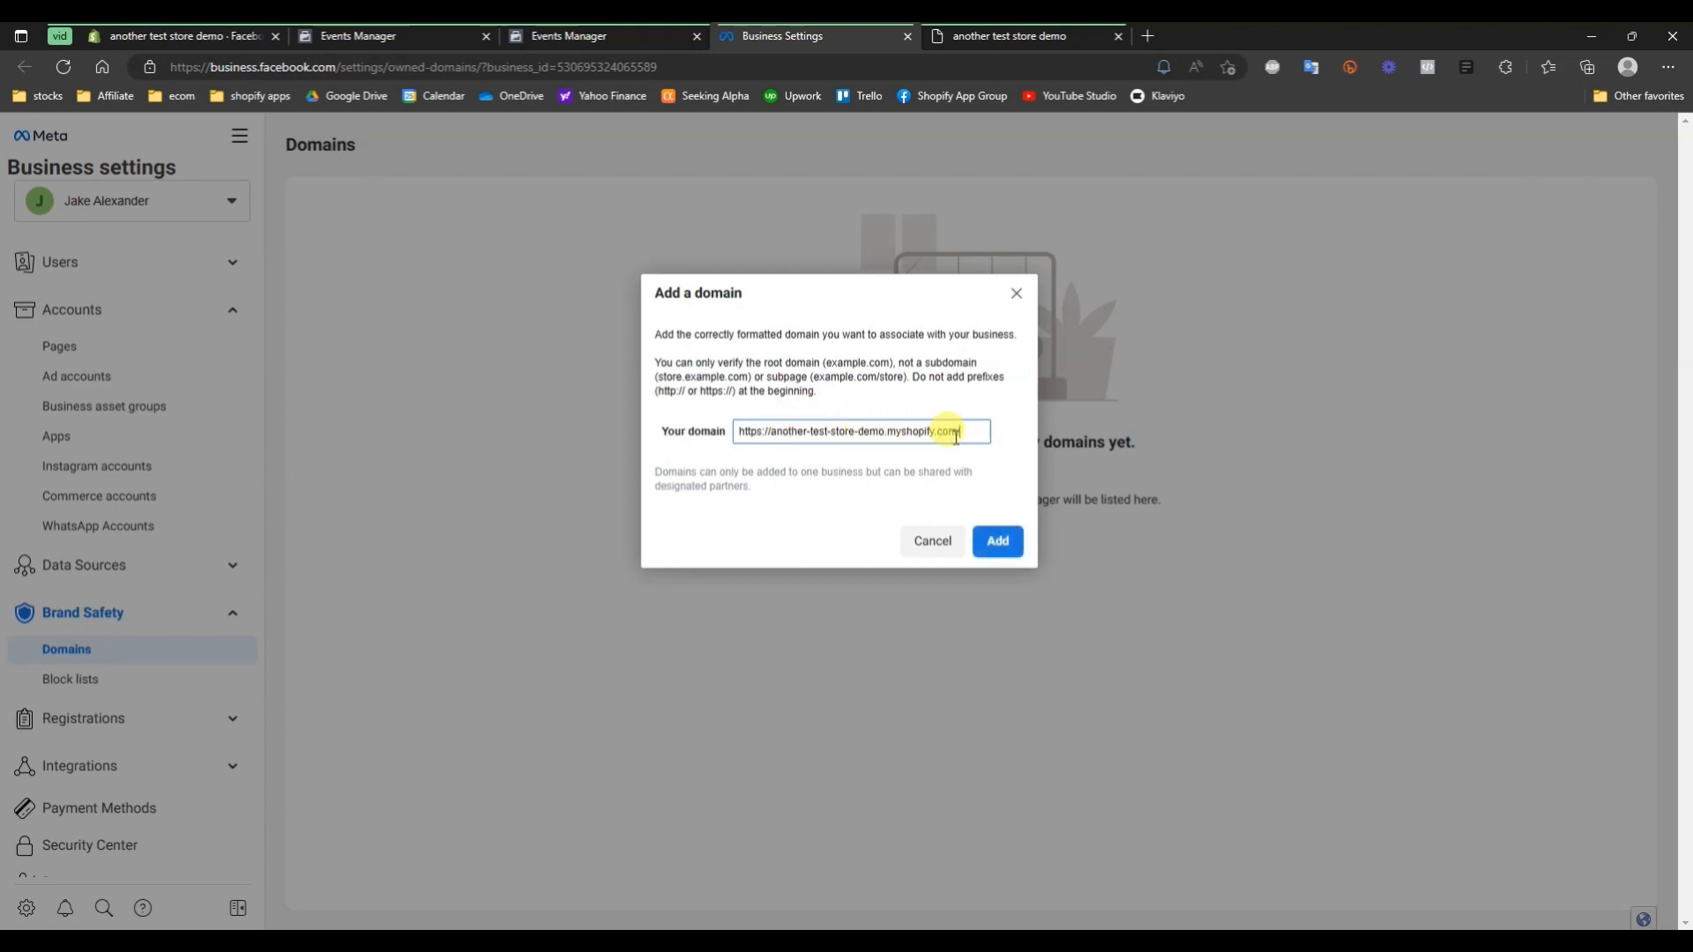
{"action": "left_click_drag", "start_coordinate": [965, 433], "coordinate": [730, 442]}
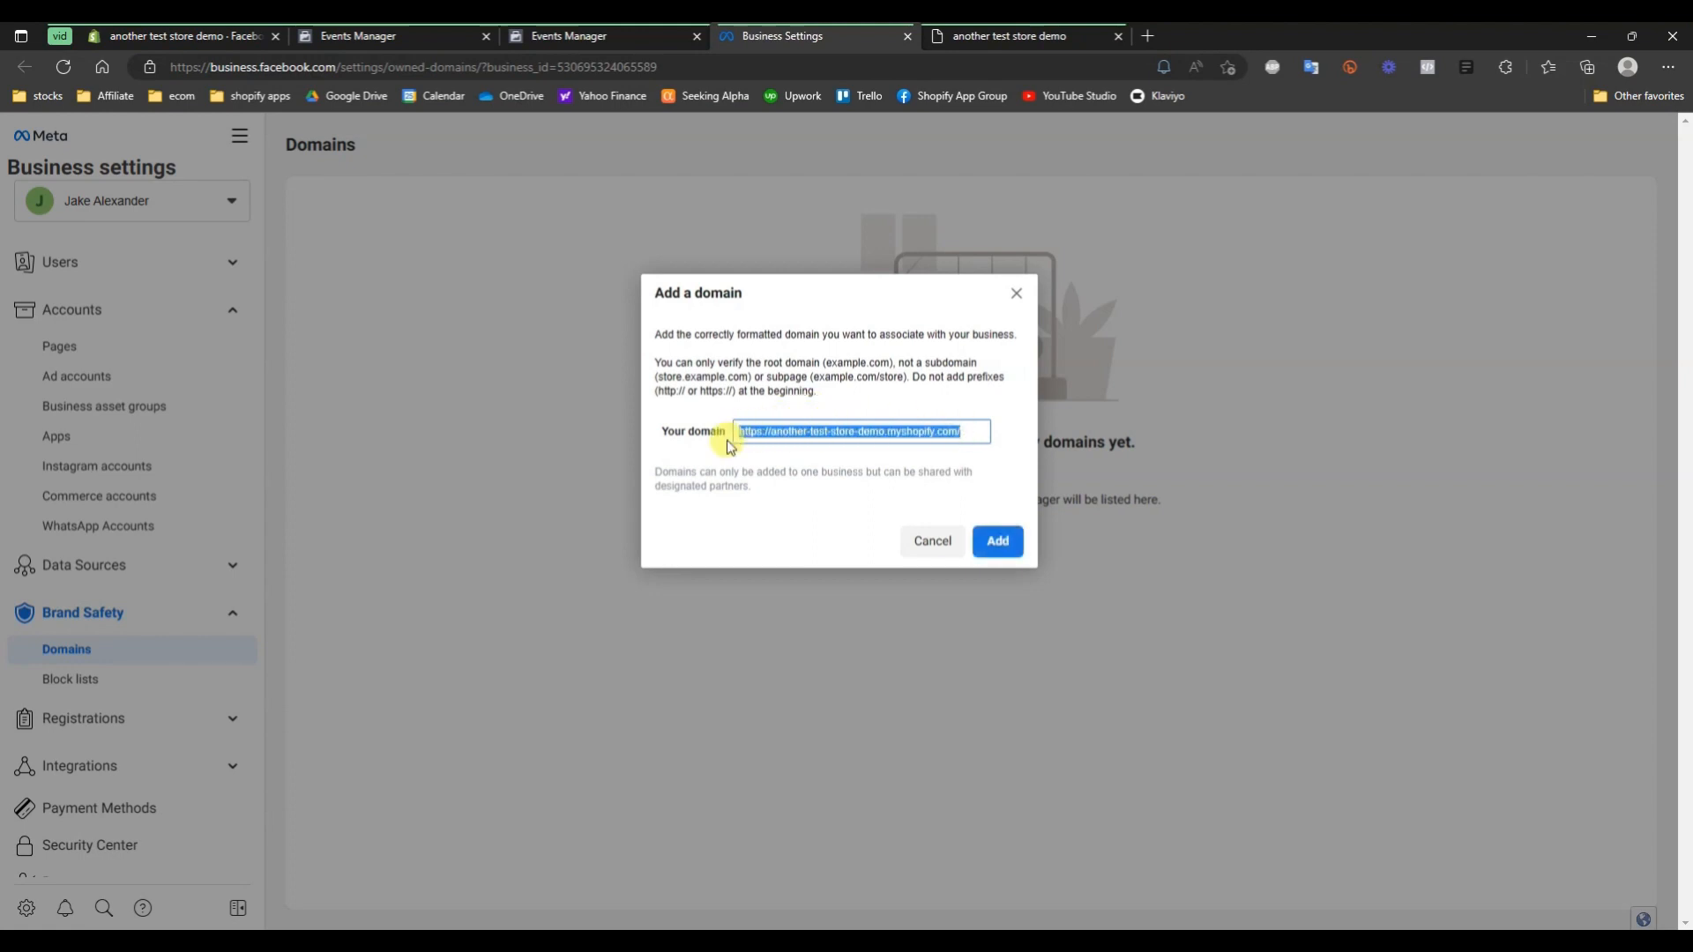
{"action": "left_click", "coordinate": [893, 432]}
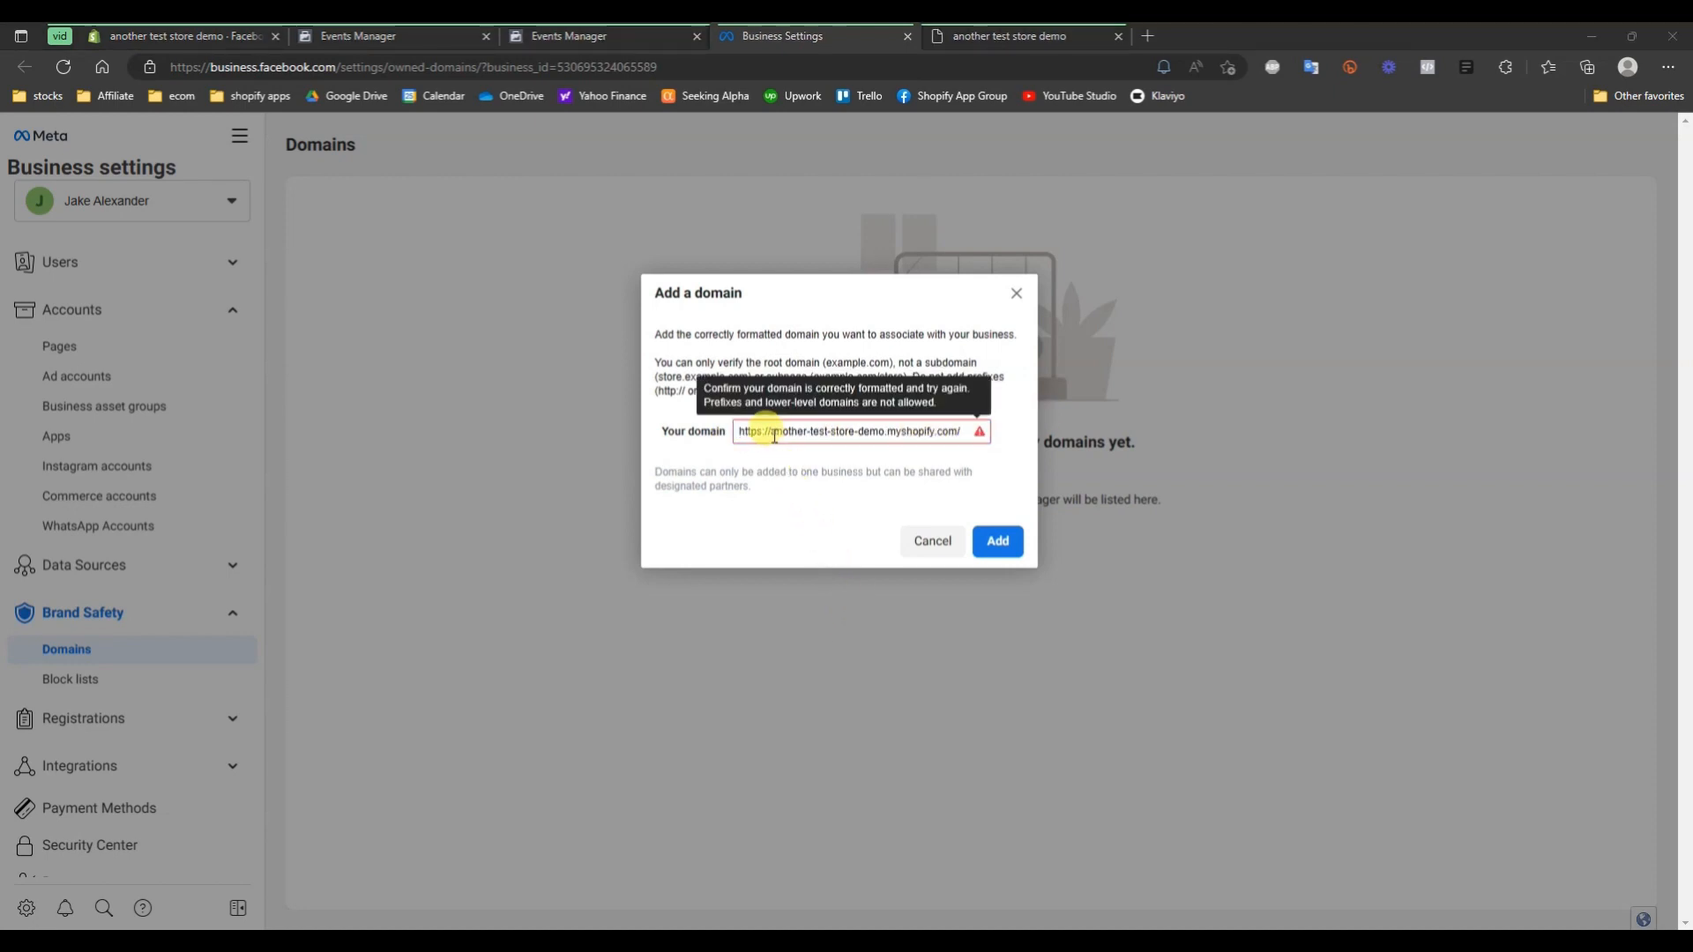
{"action": "left_click_drag", "start_coordinate": [771, 433], "coordinate": [721, 448]}
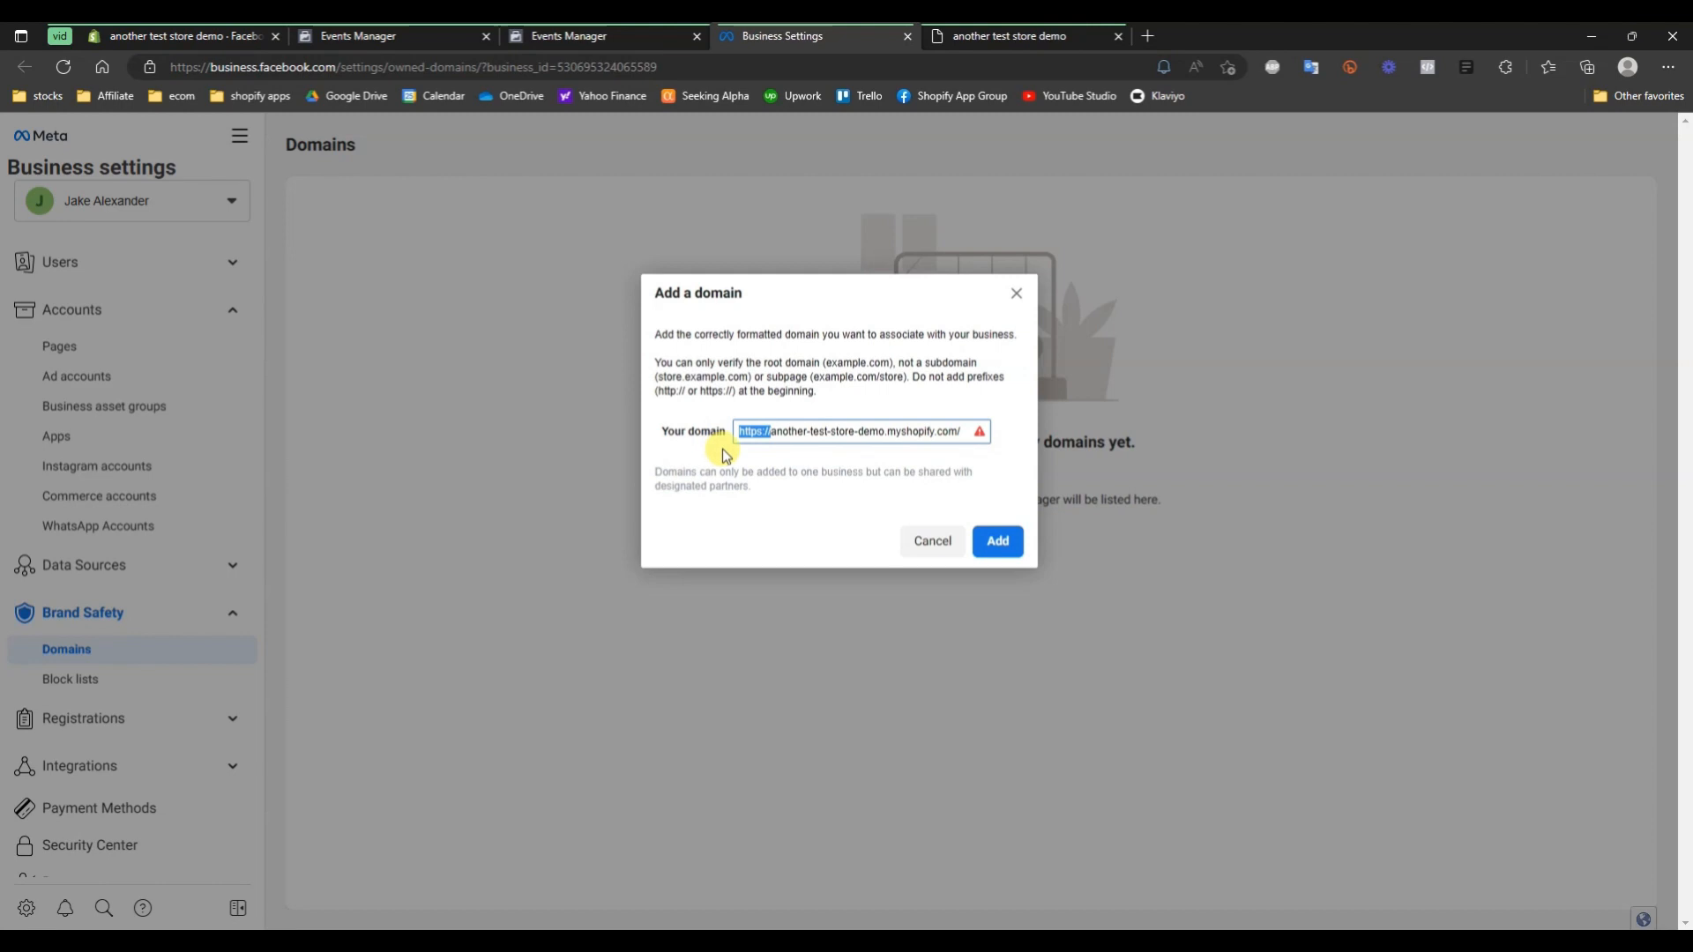
{"action": "key", "text": "BackSpace"}
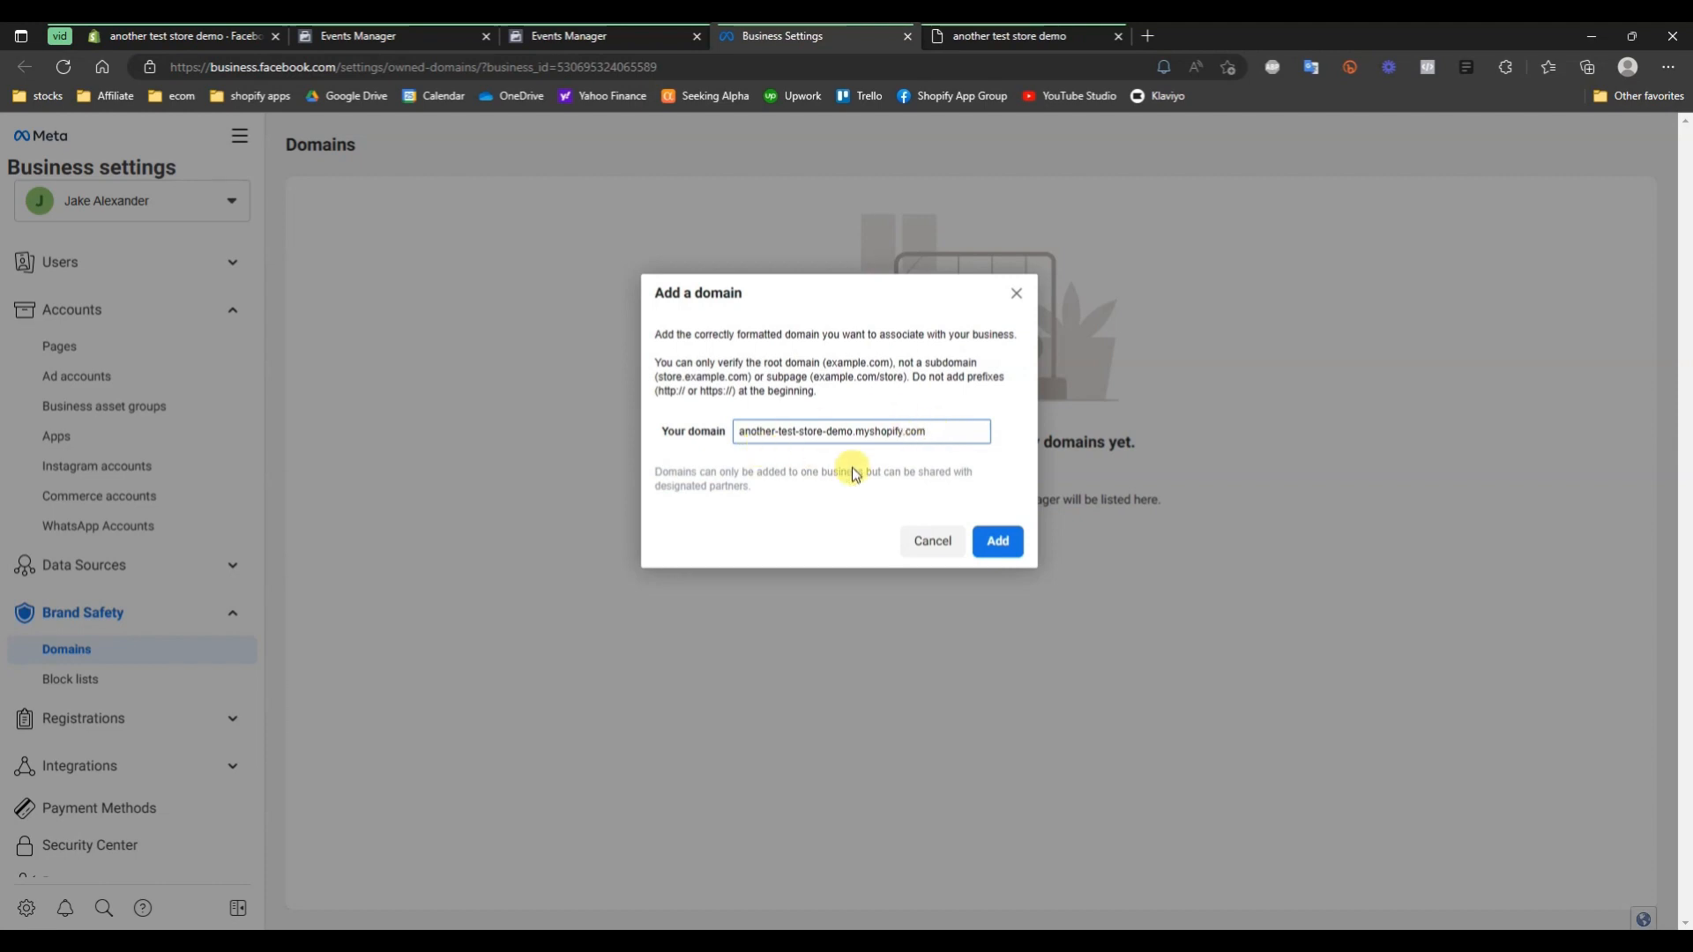
{"action": "left_click", "coordinate": [991, 543]}
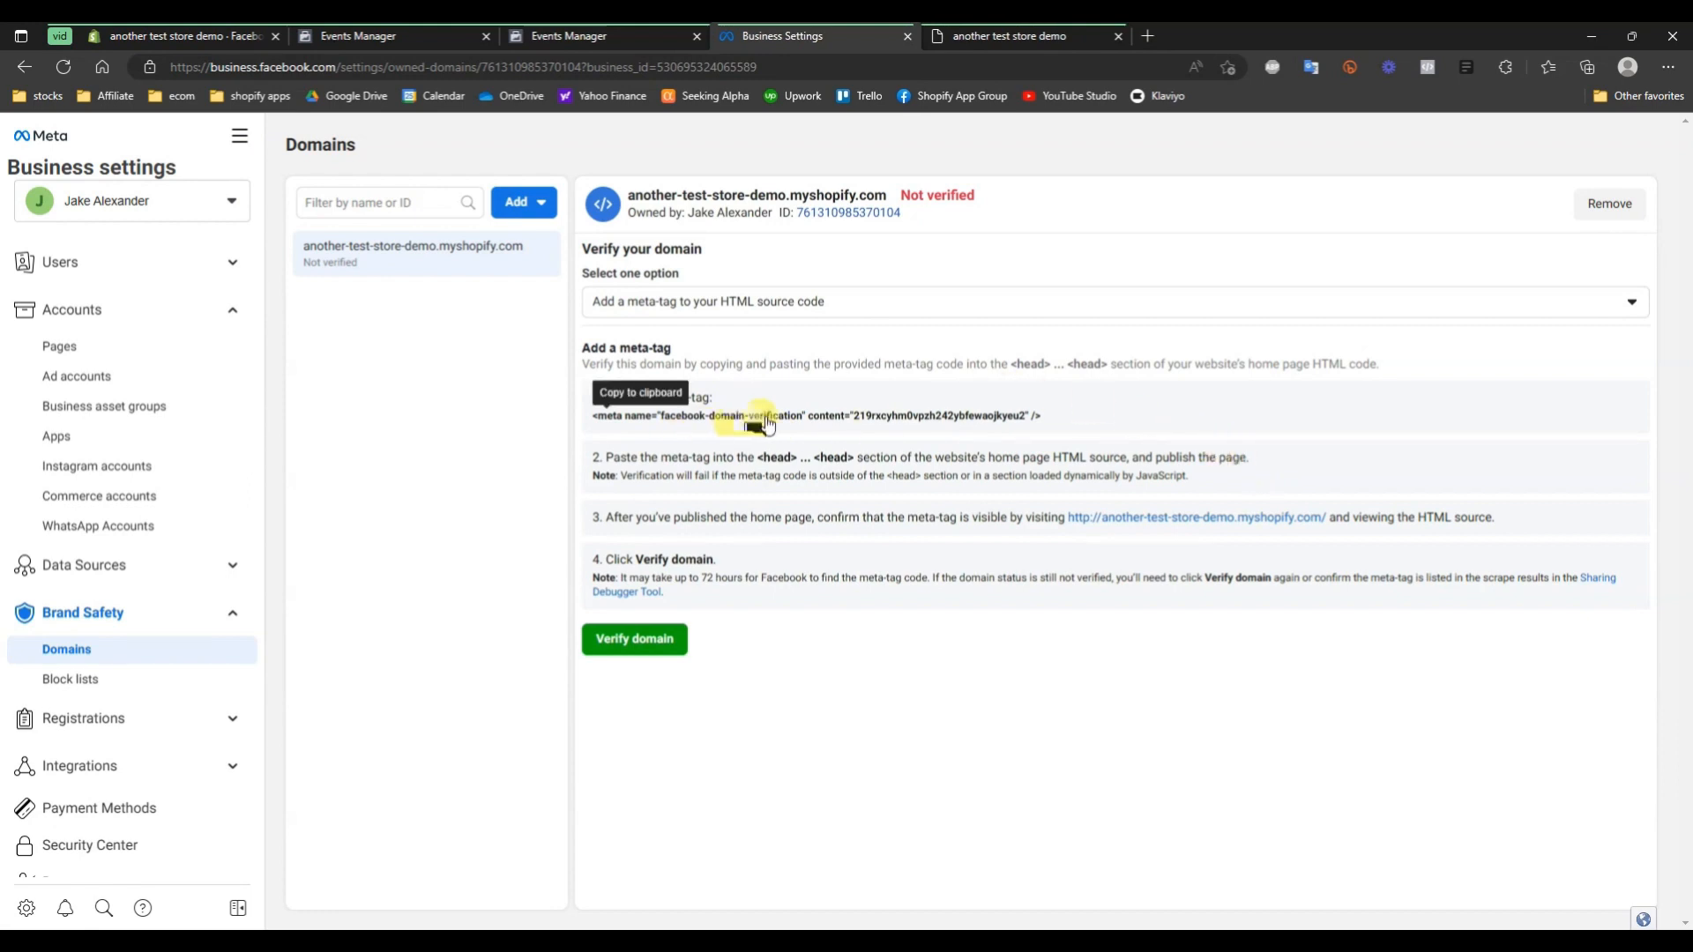
Copy the domain's verification meta-tag and open the current Refresh theme's code in the Shopify store
{"action": "left_click", "coordinate": [833, 416]}
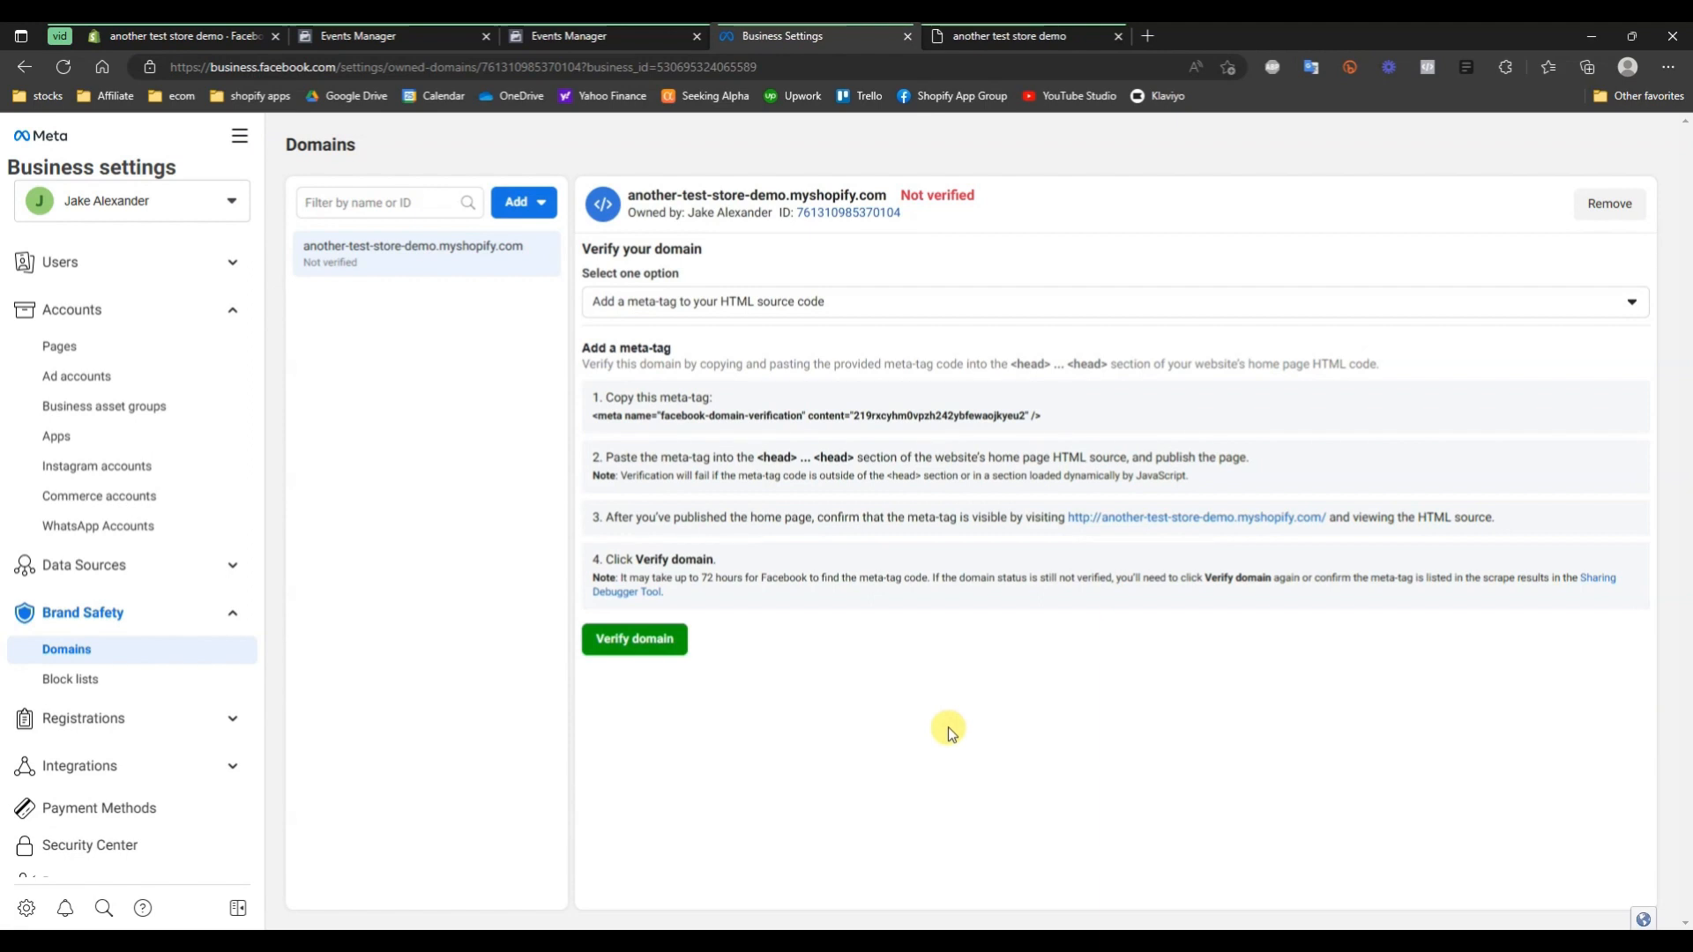
{"action": "left_click", "coordinate": [181, 35]}
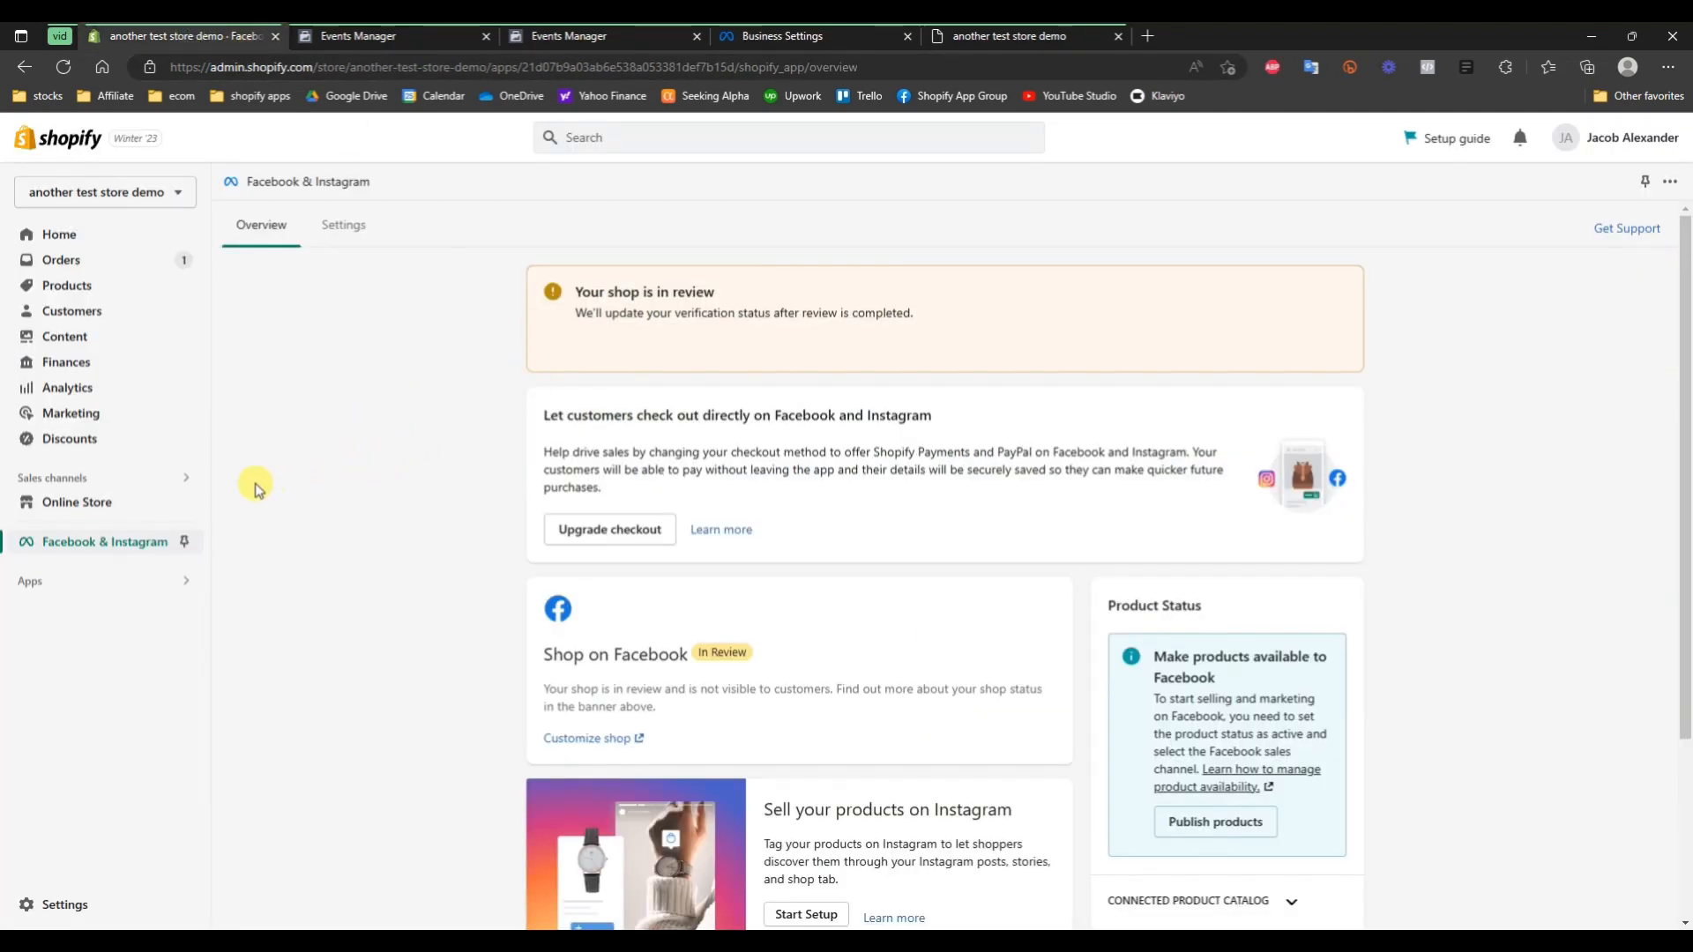
{"action": "left_click", "coordinate": [77, 507], "text": "ctrl"}
{"action": "left_click", "coordinate": [379, 33]}
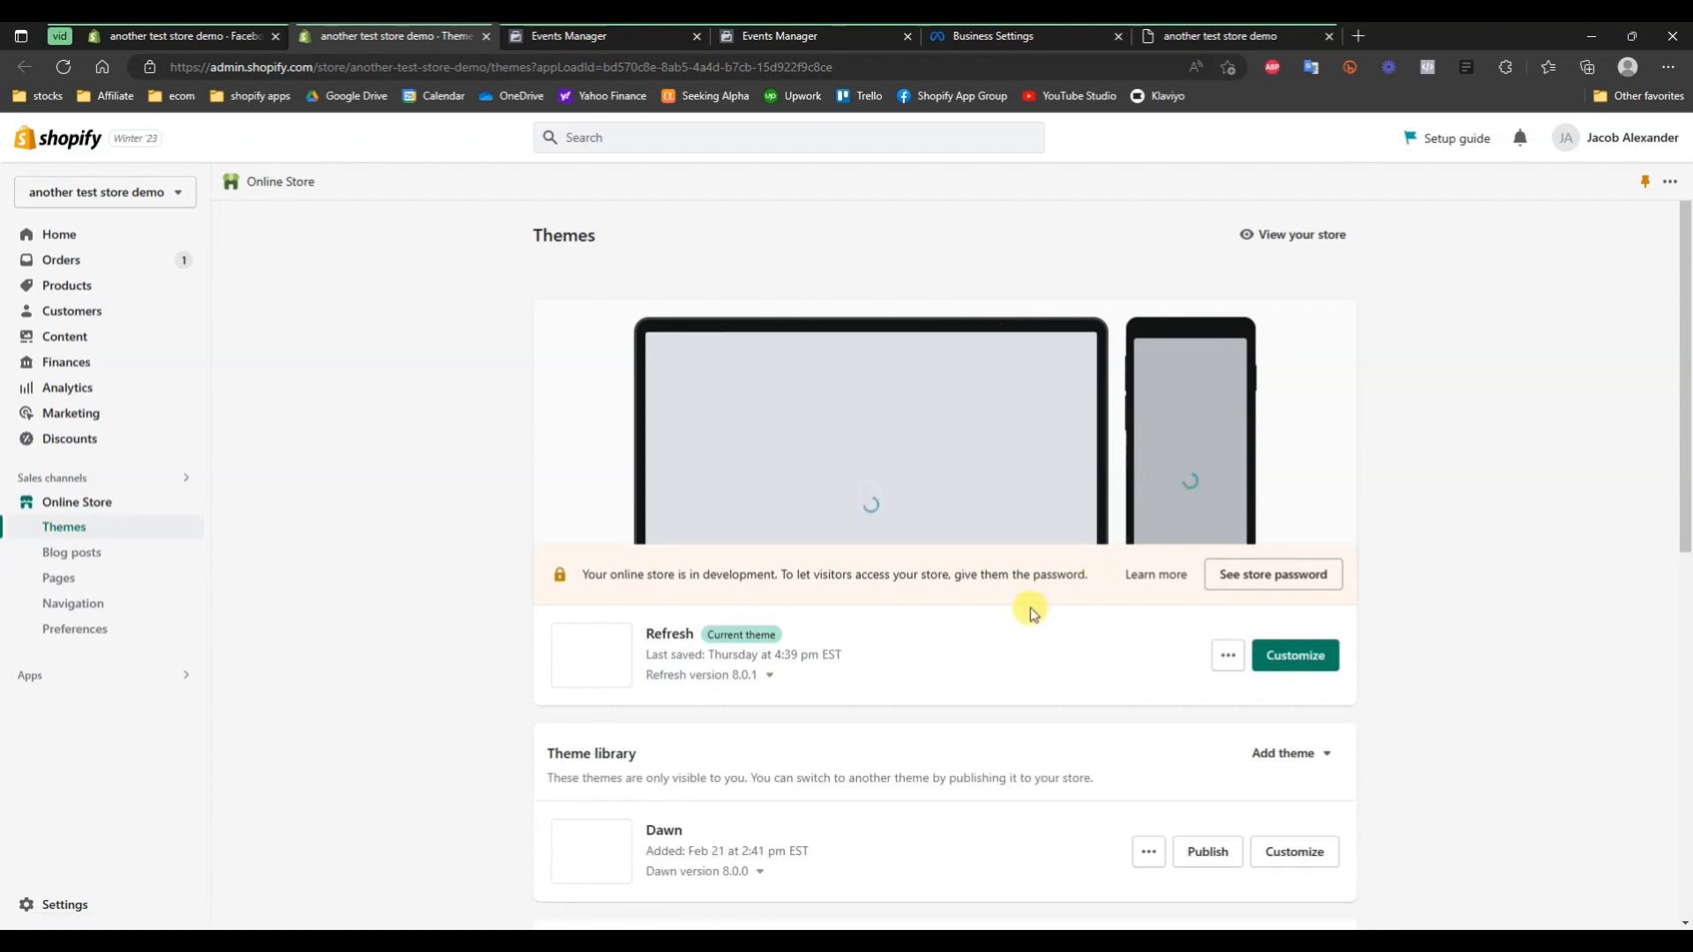
{"action": "left_click", "coordinate": [1228, 661]}
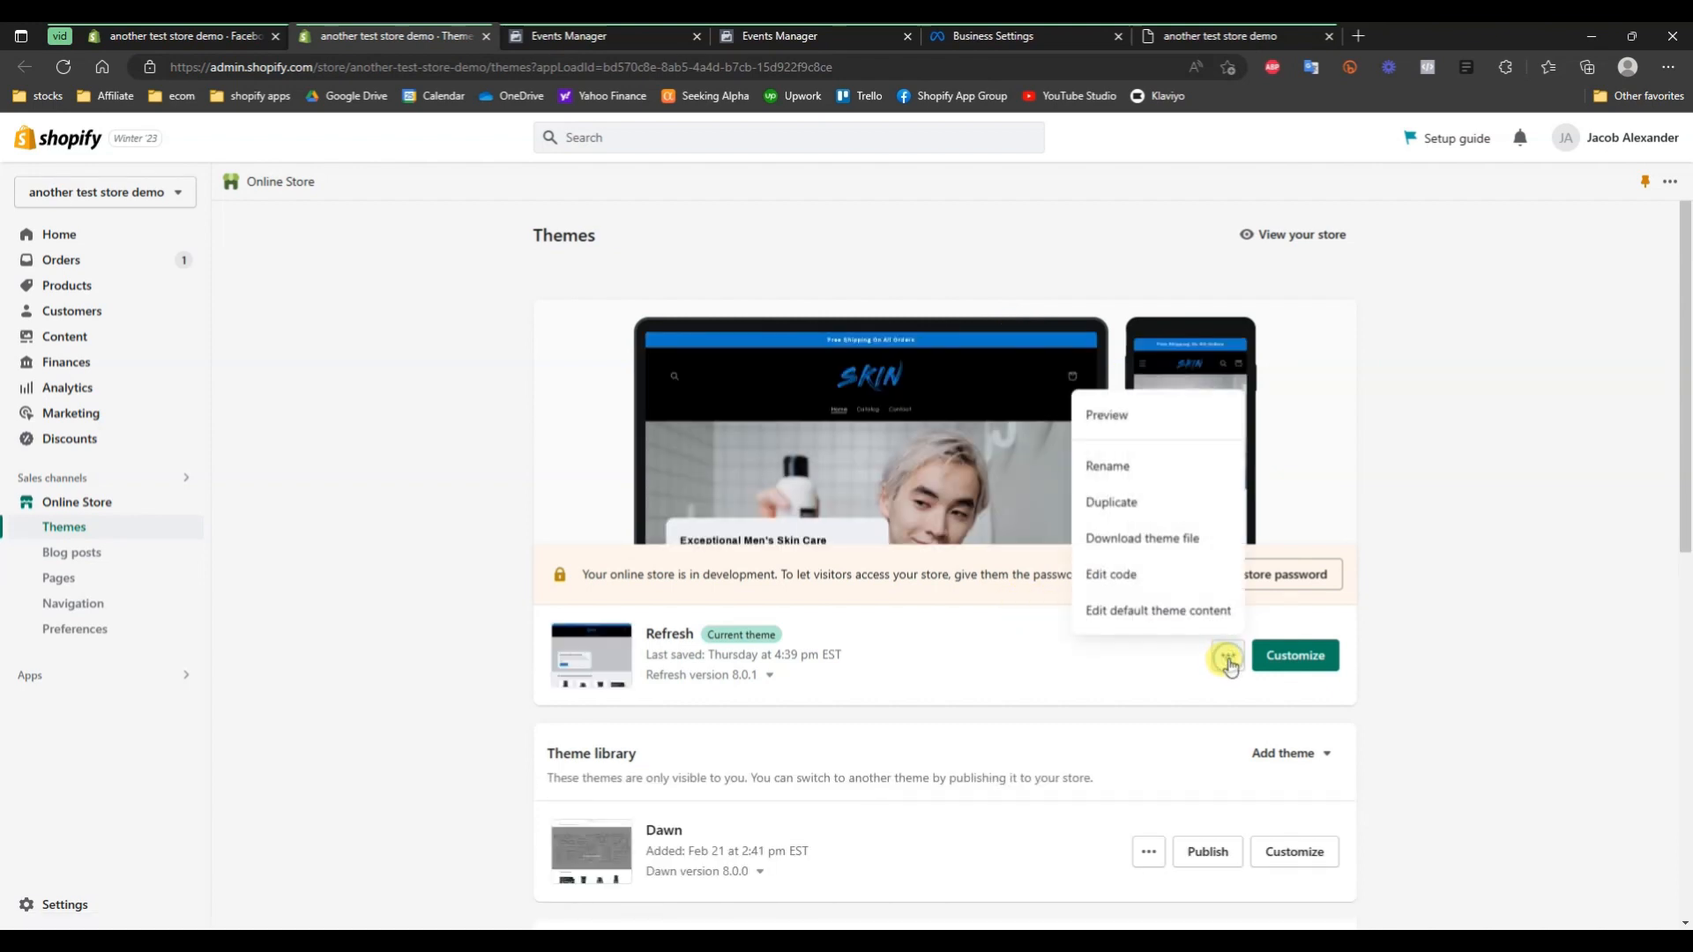
{"action": "left_click", "coordinate": [1148, 575]}
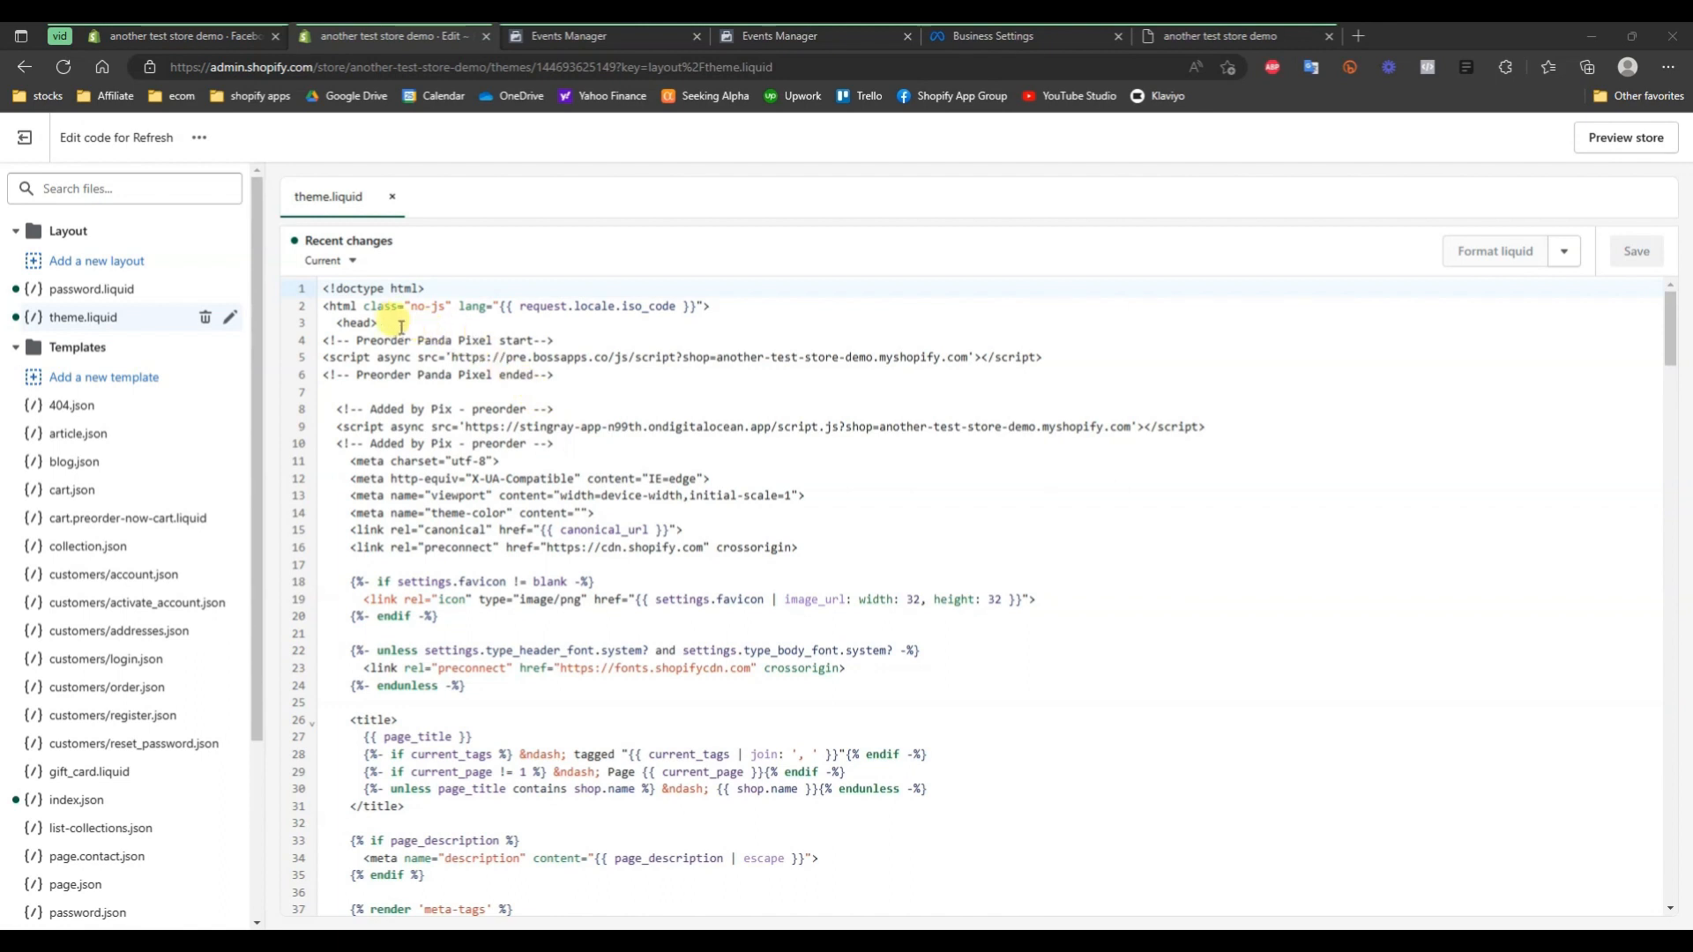
Paste the facebook-domain-verification meta-tag on a new line directly below the opening <head> tag in theme.liquid and save the file
{"action": "left_click", "coordinate": [358, 325]}
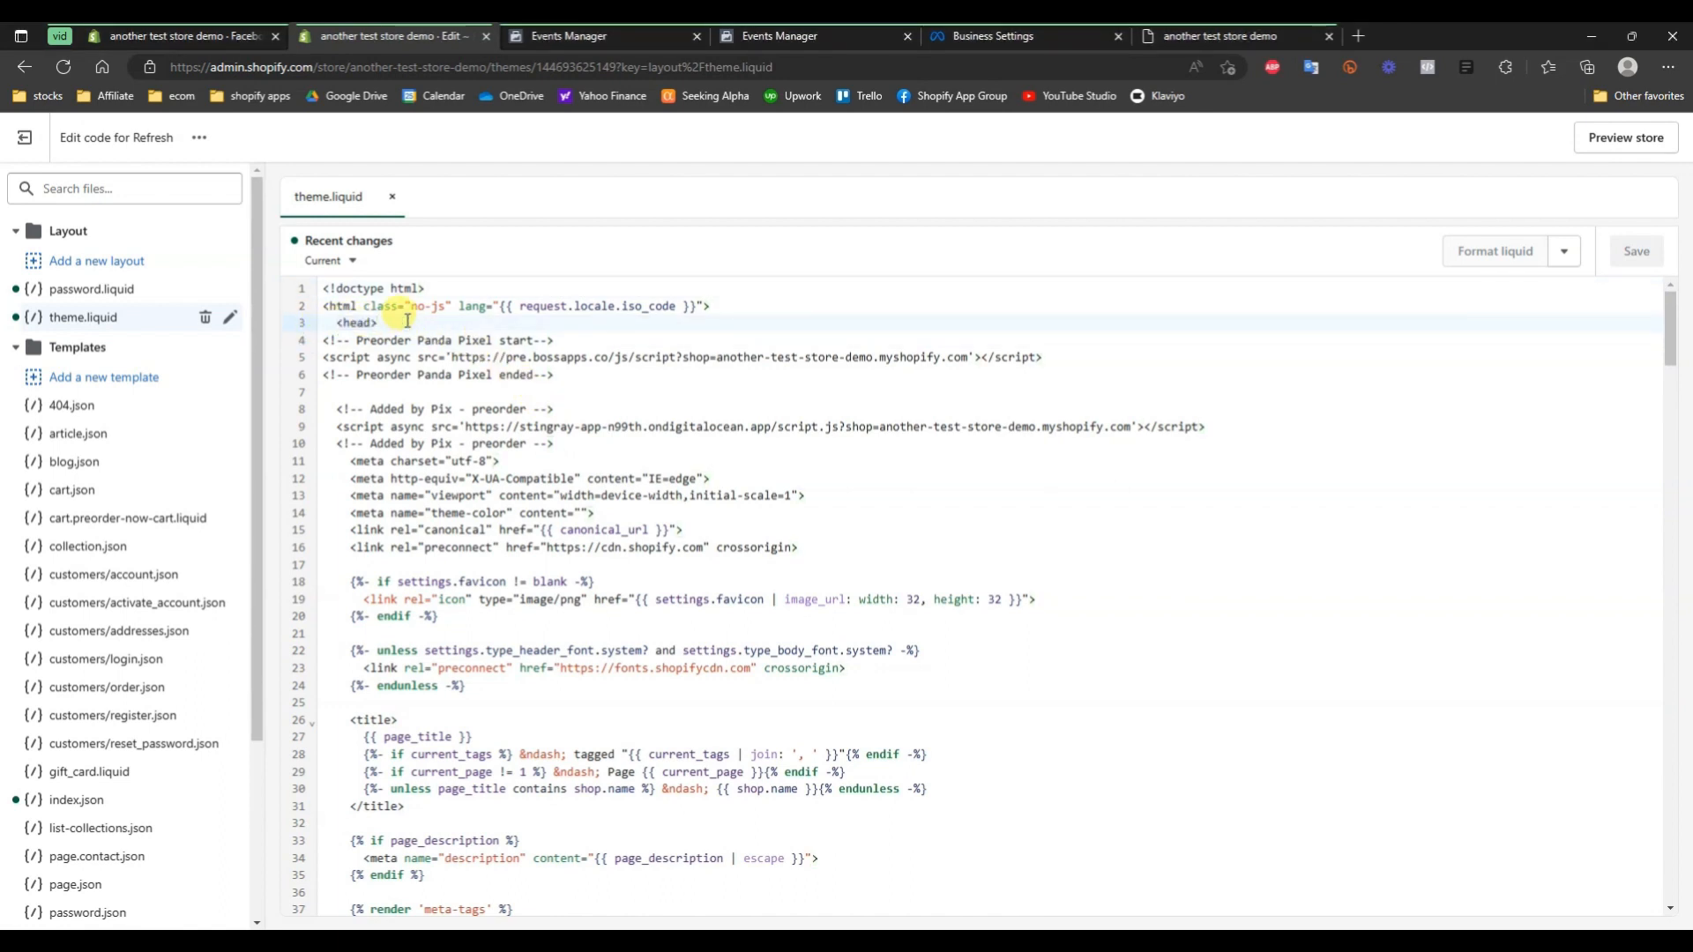
{"action": "key", "text": "Return"}
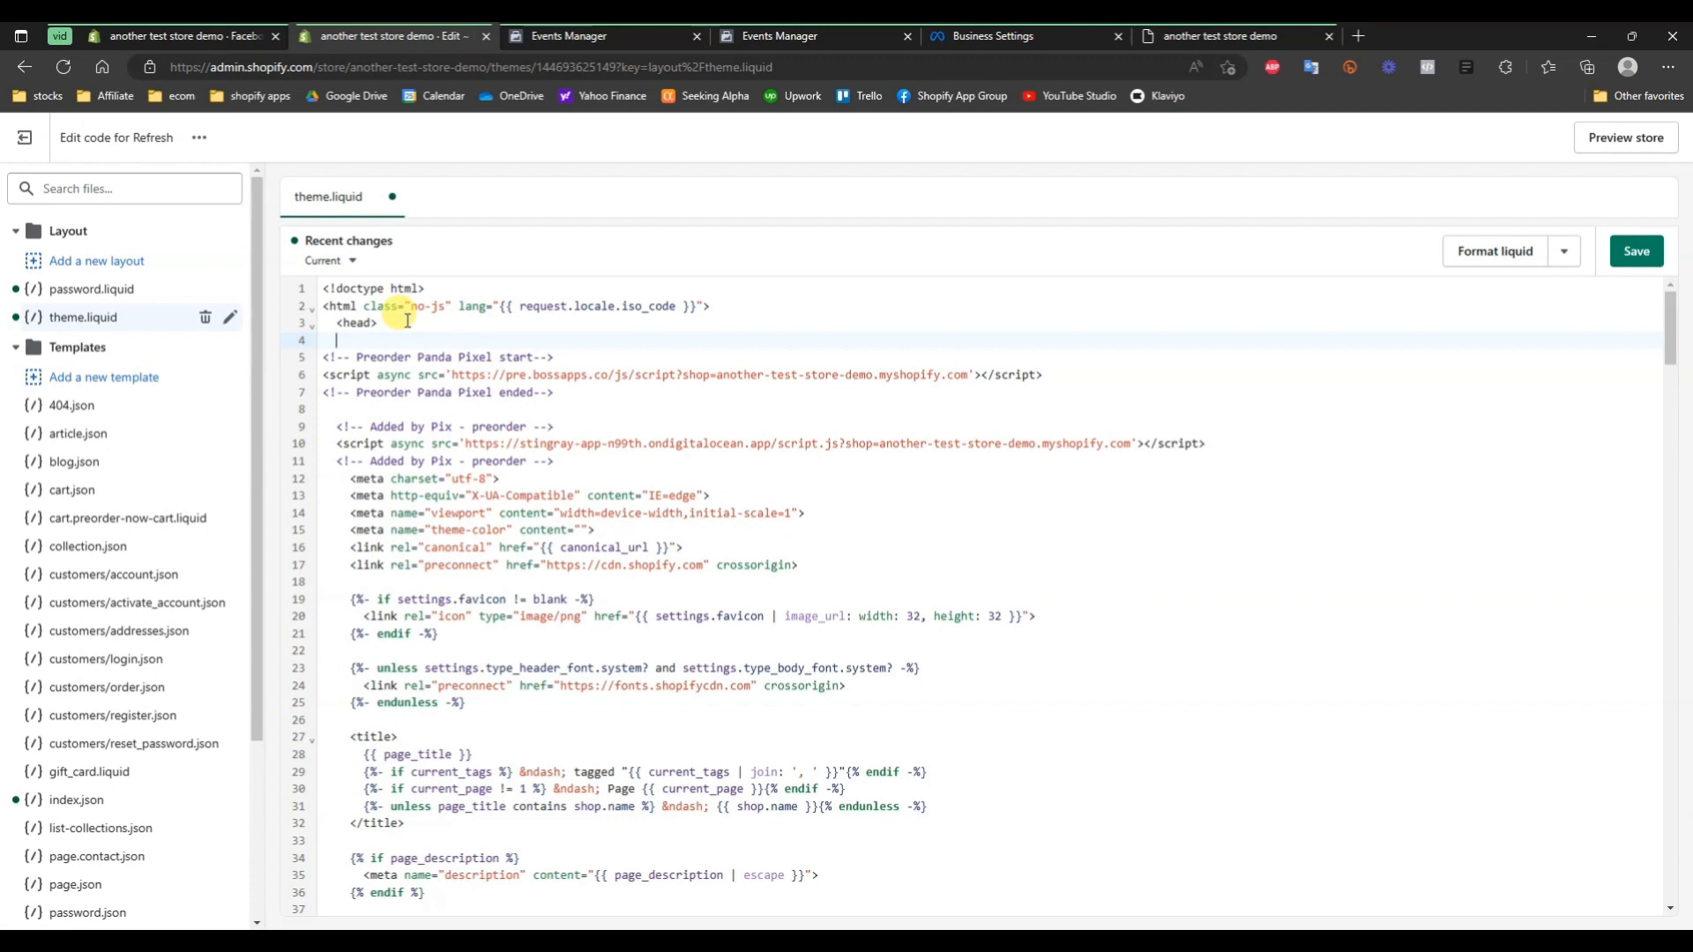
{"action": "key", "text": "ctrl+v"}
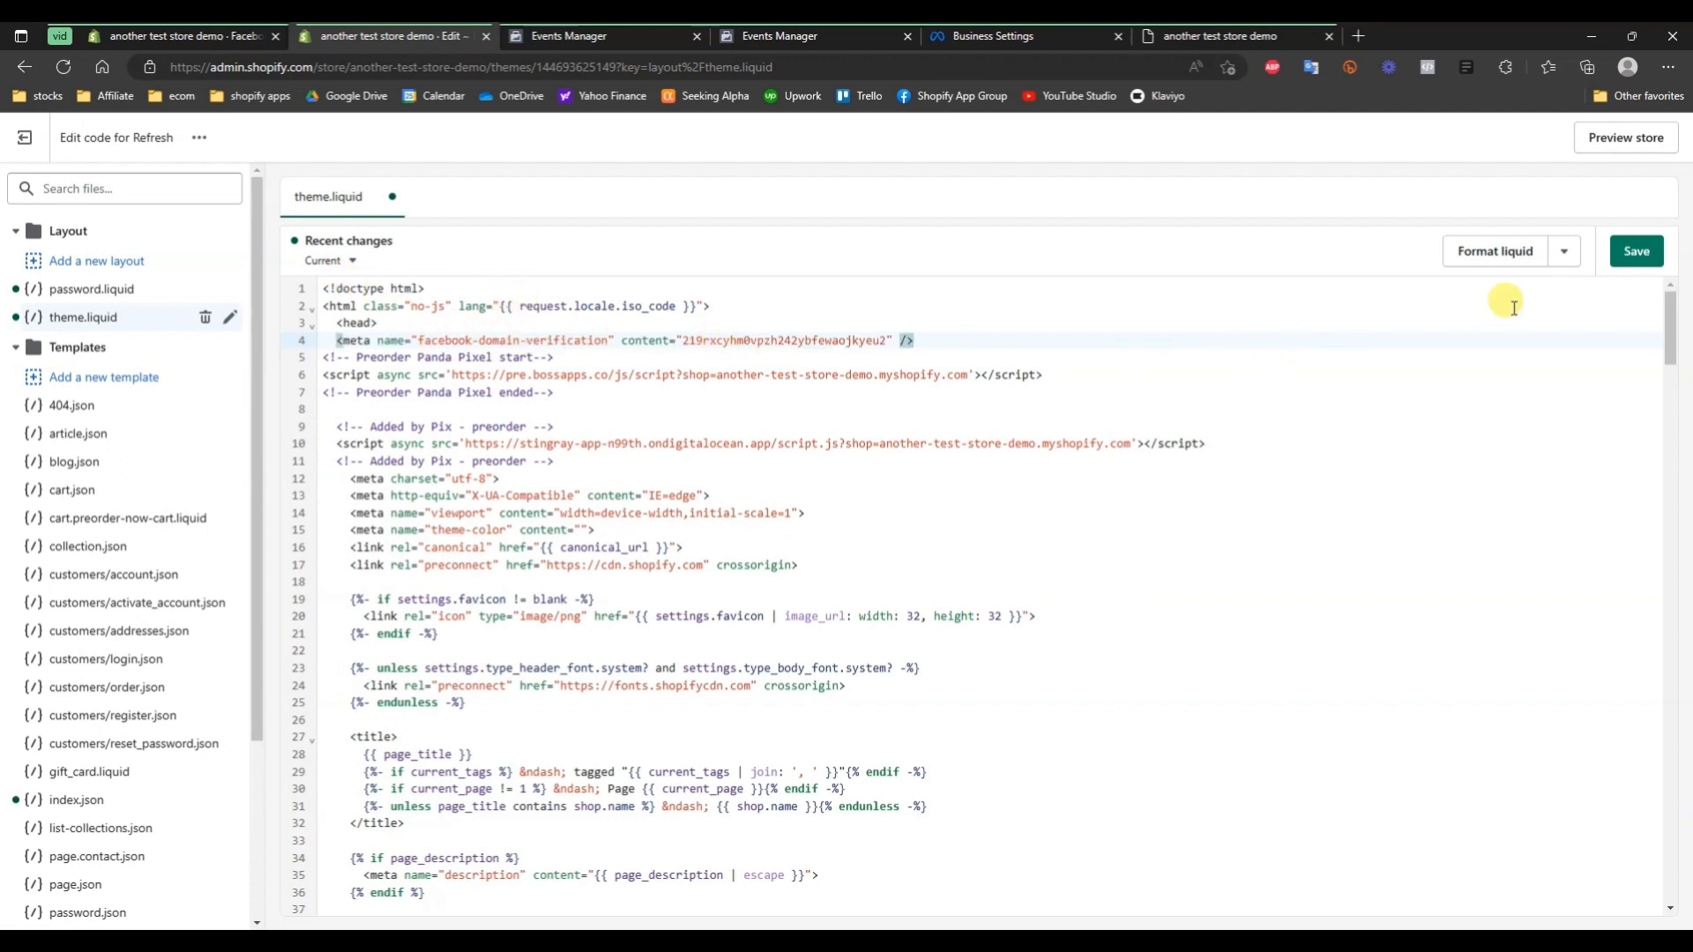
{"action": "left_click", "coordinate": [1635, 251]}
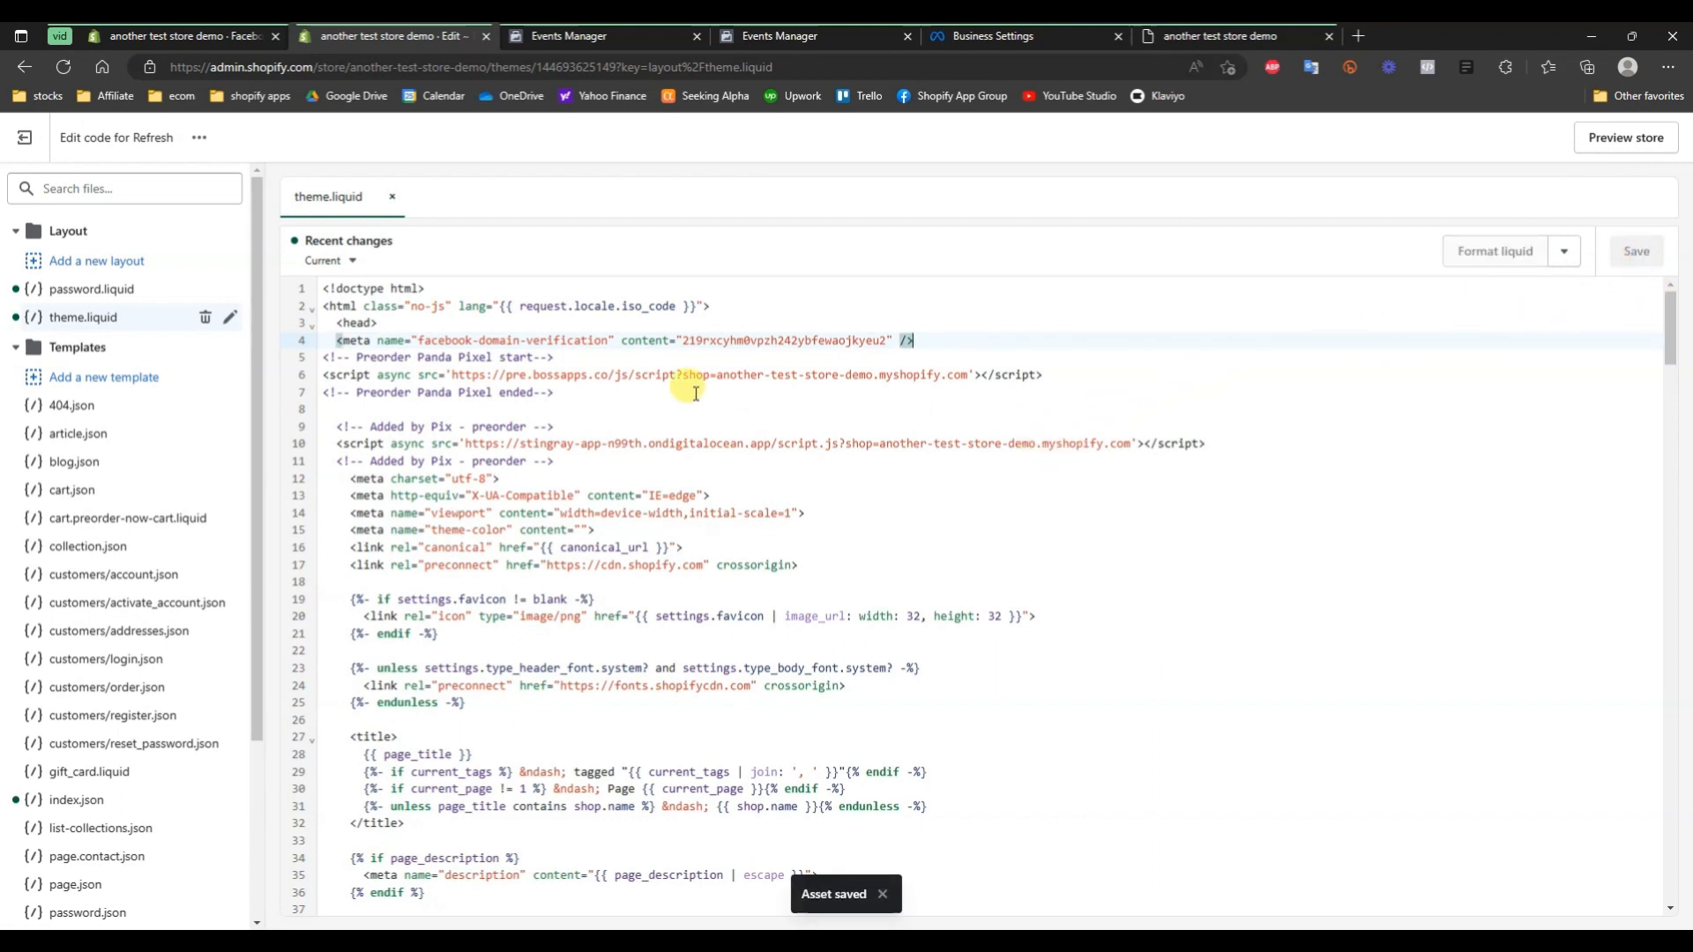
Return to the store's domain in Business settings, review the meta-tag instructions and try to verify the domain
{"action": "left_click", "coordinate": [617, 37]}
{"action": "left_click", "coordinate": [779, 37]}
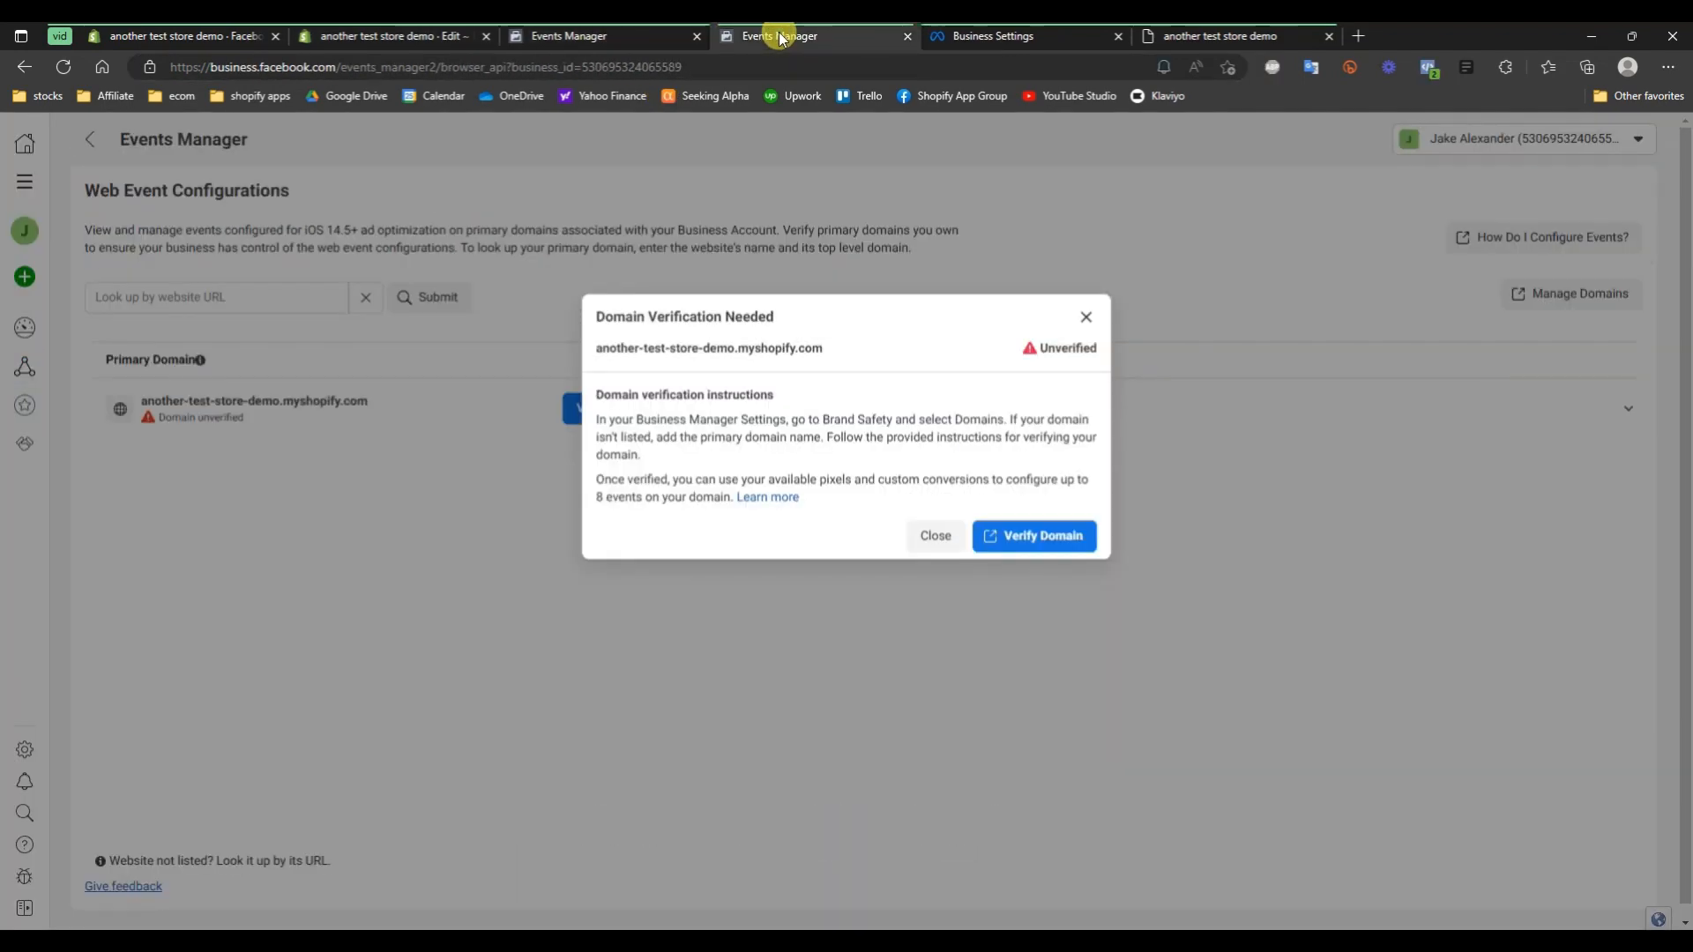
{"action": "left_click", "coordinate": [1054, 35]}
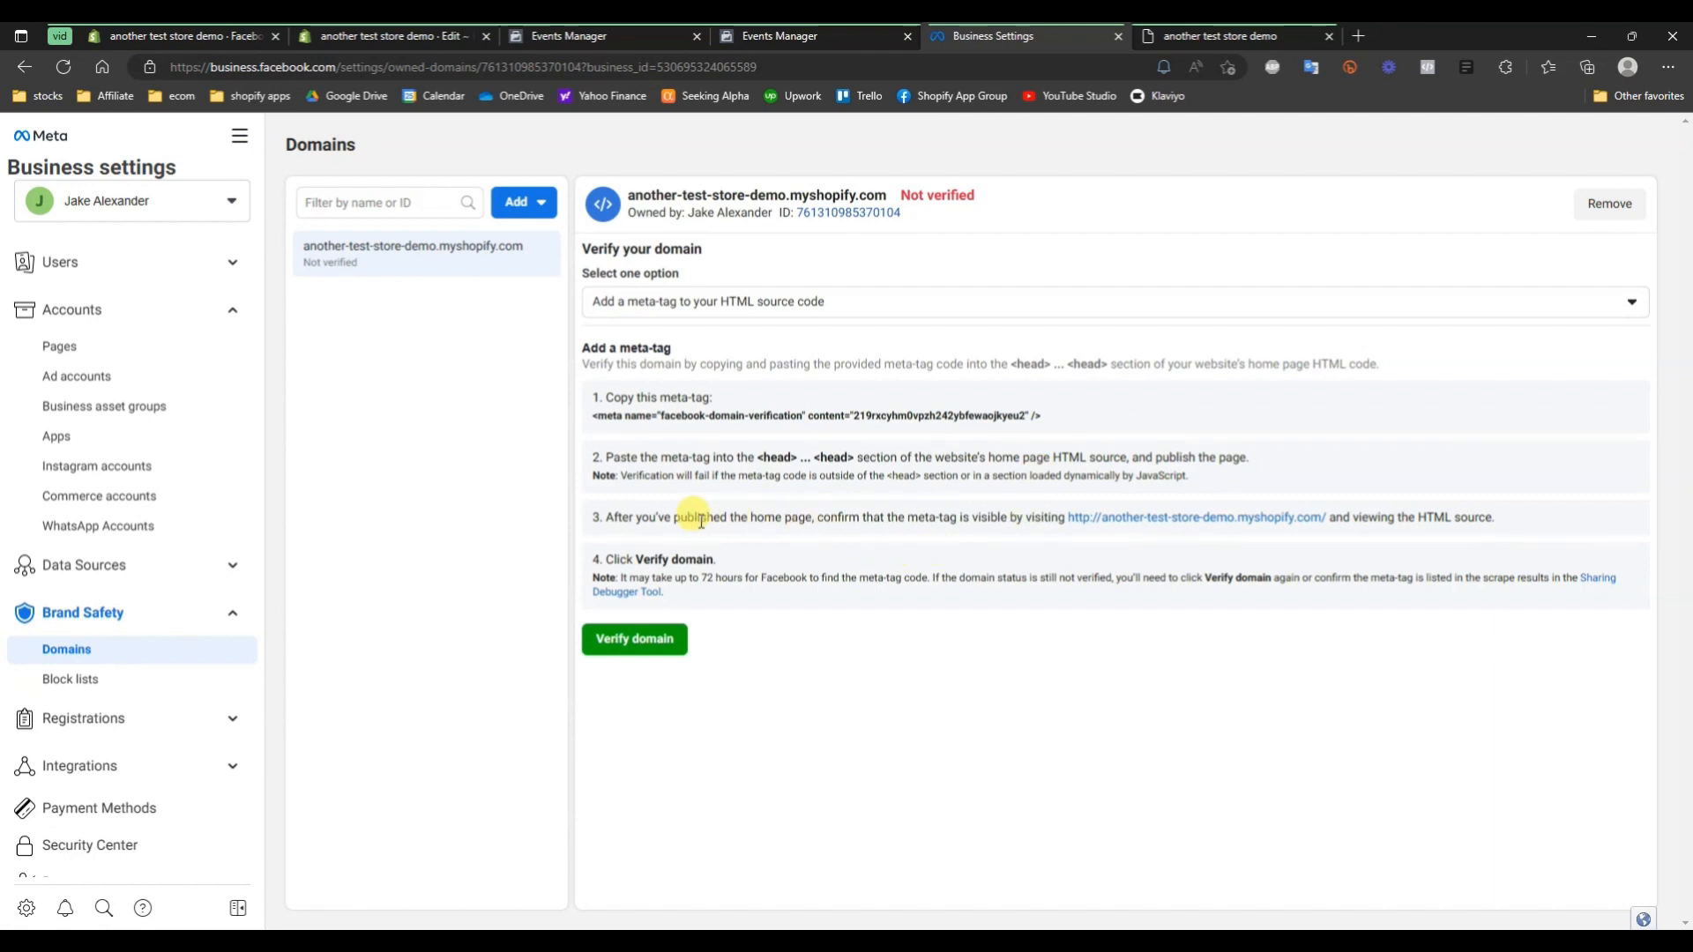
{"action": "left_click_drag", "start_coordinate": [701, 521], "coordinate": [1037, 525]}
{"action": "left_click", "coordinate": [983, 527]}
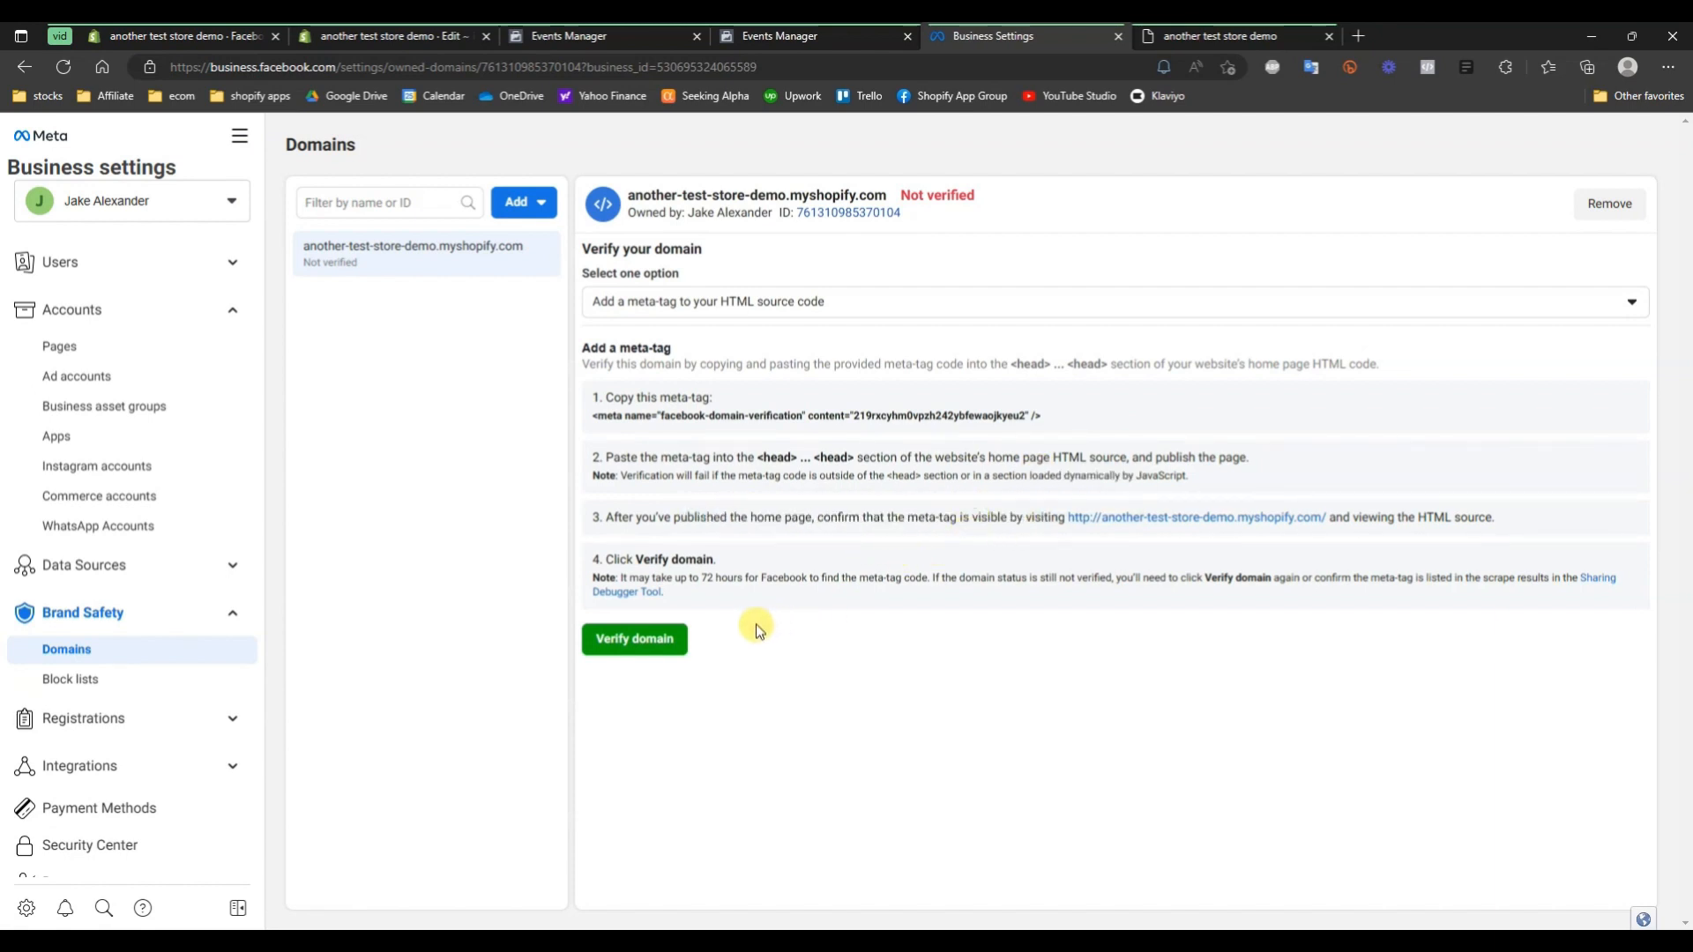
{"action": "left_click", "coordinate": [641, 651]}
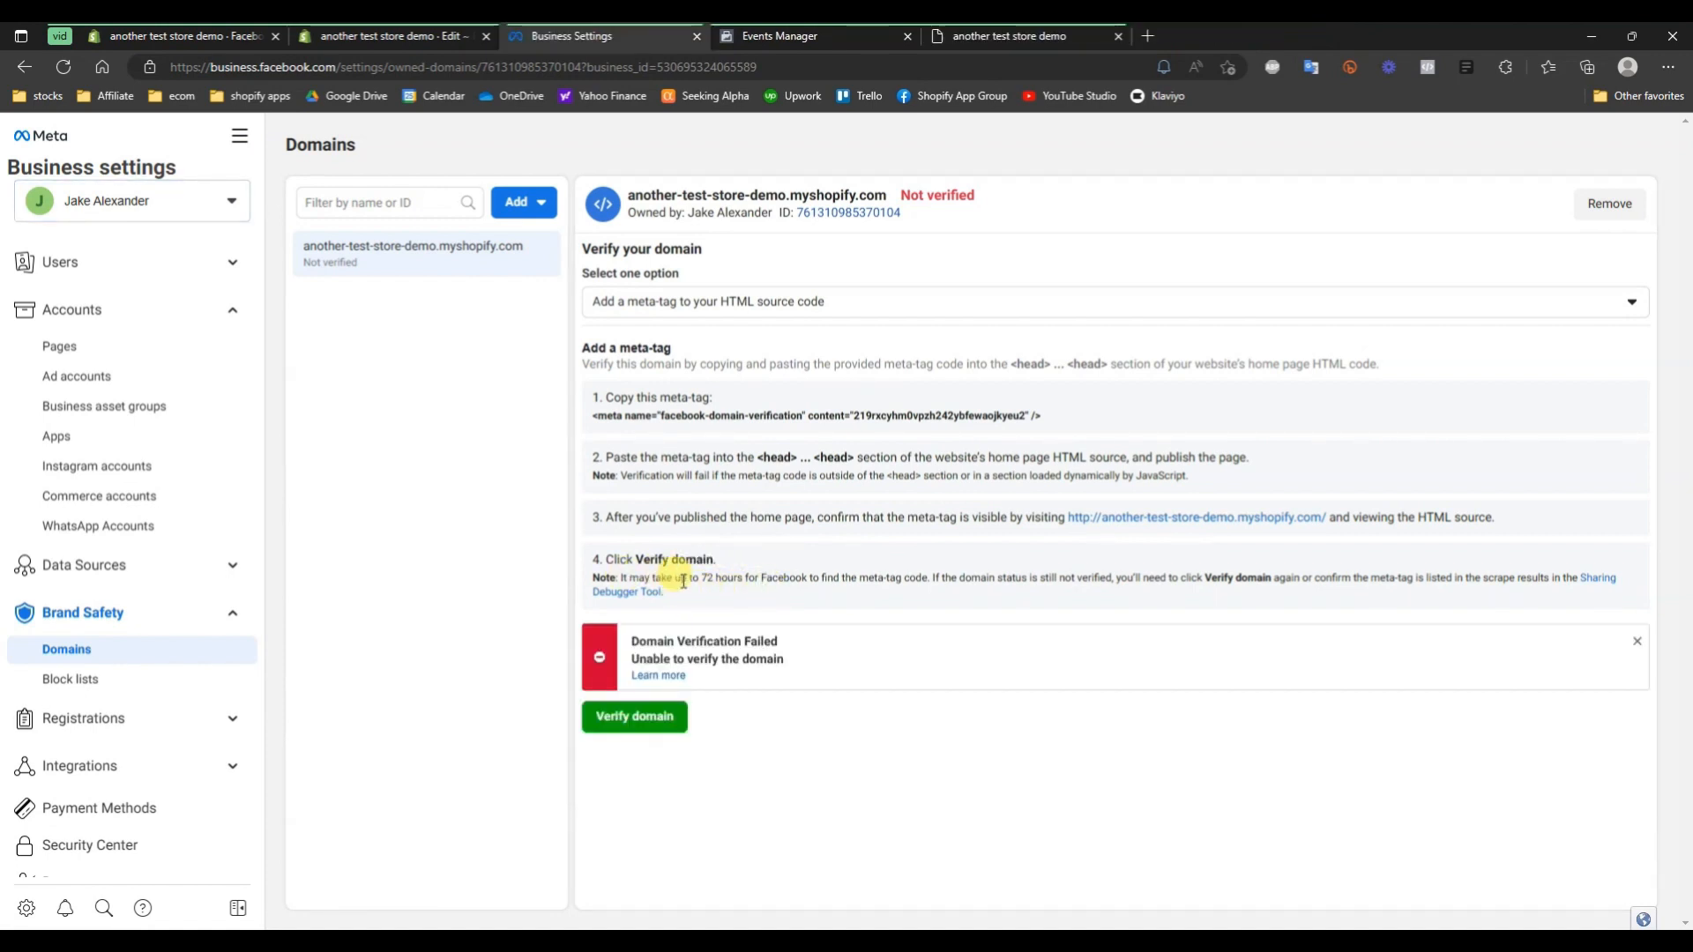
{"action": "left_click_drag", "start_coordinate": [703, 580], "coordinate": [716, 582]}
{"action": "left_click", "coordinate": [748, 586]}
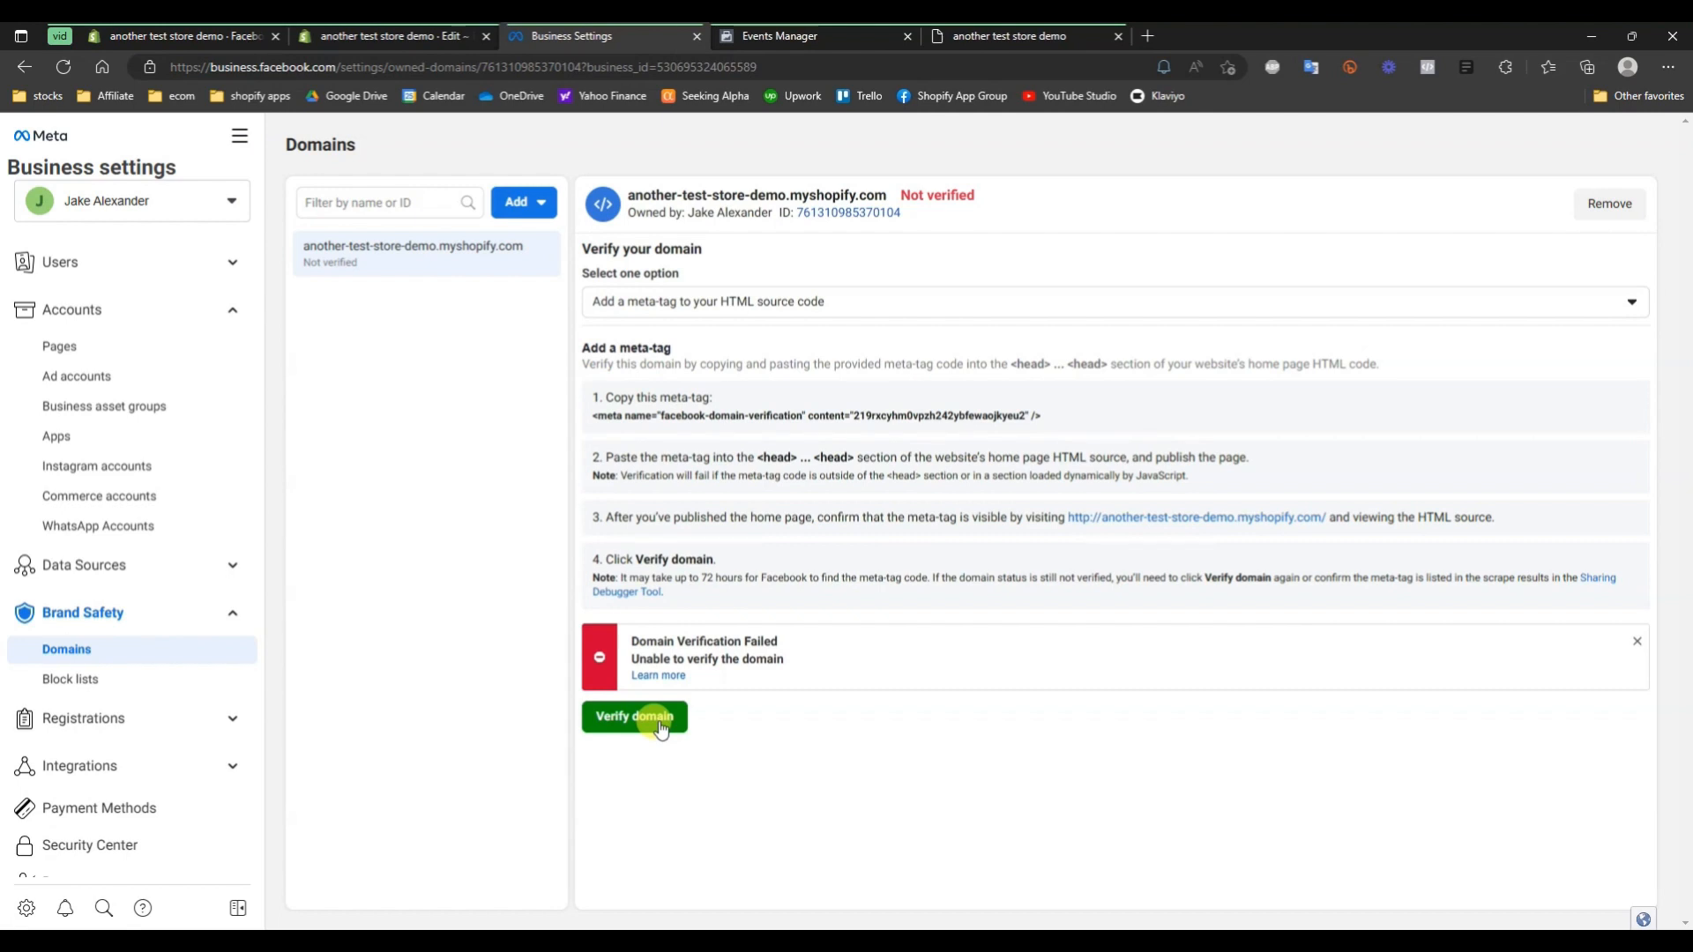
Review the domain verification message and check the storefront's public access in an InPrivate window
{"action": "left_click", "coordinate": [180, 36]}
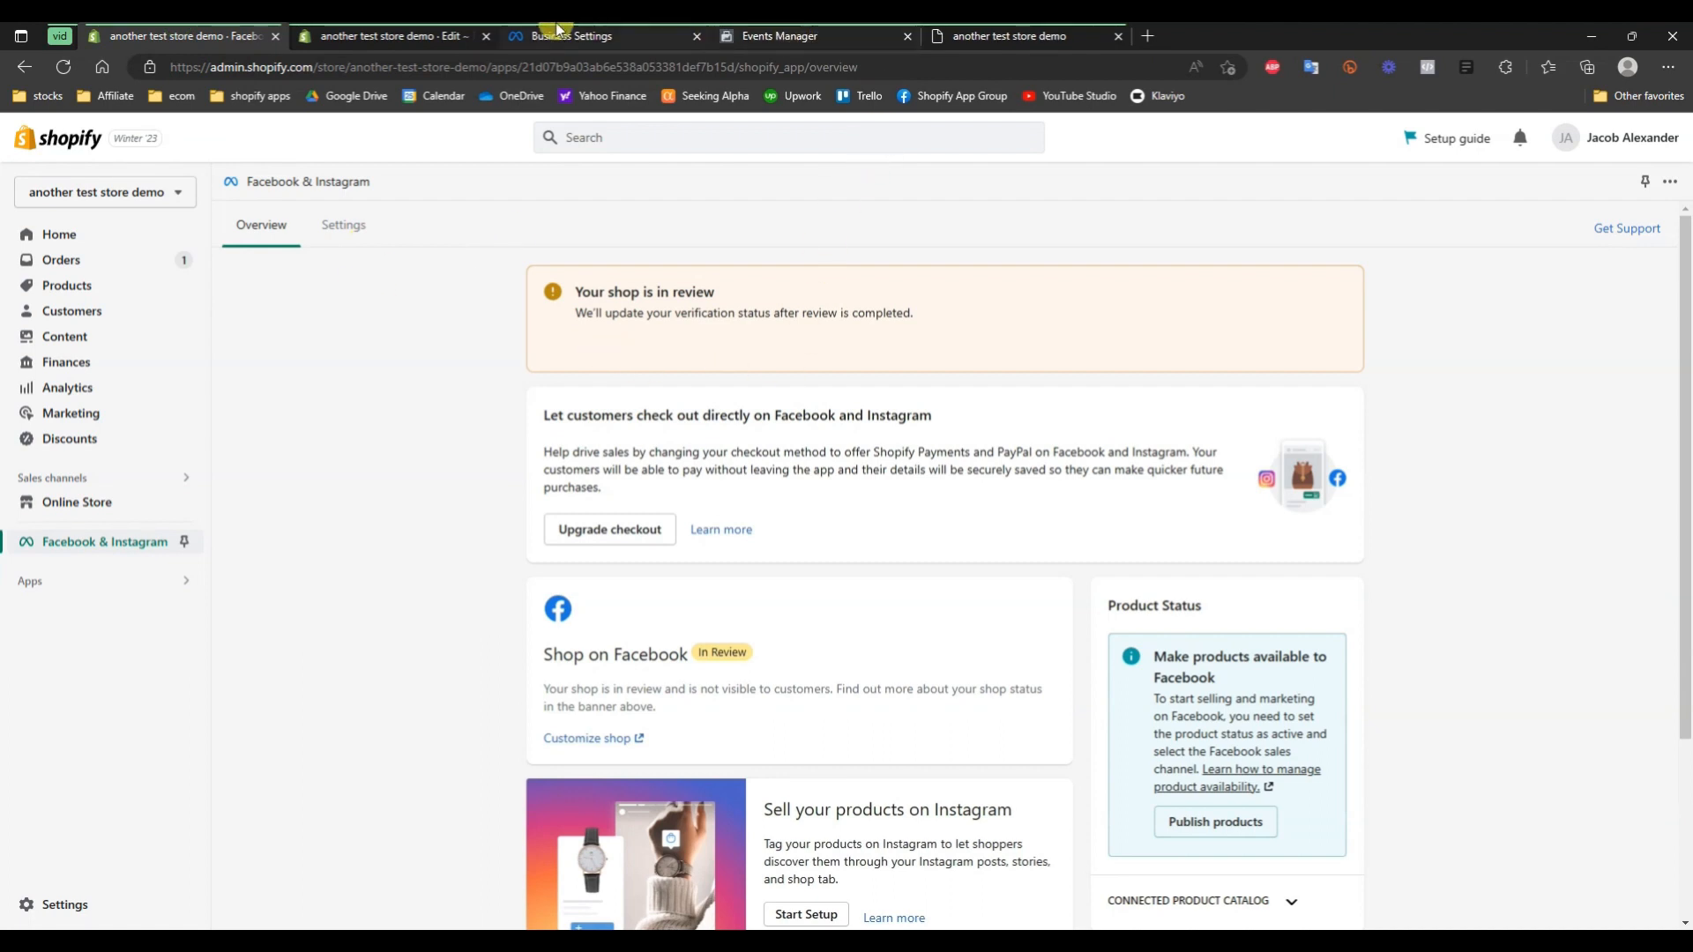
{"action": "left_click", "coordinate": [586, 36]}
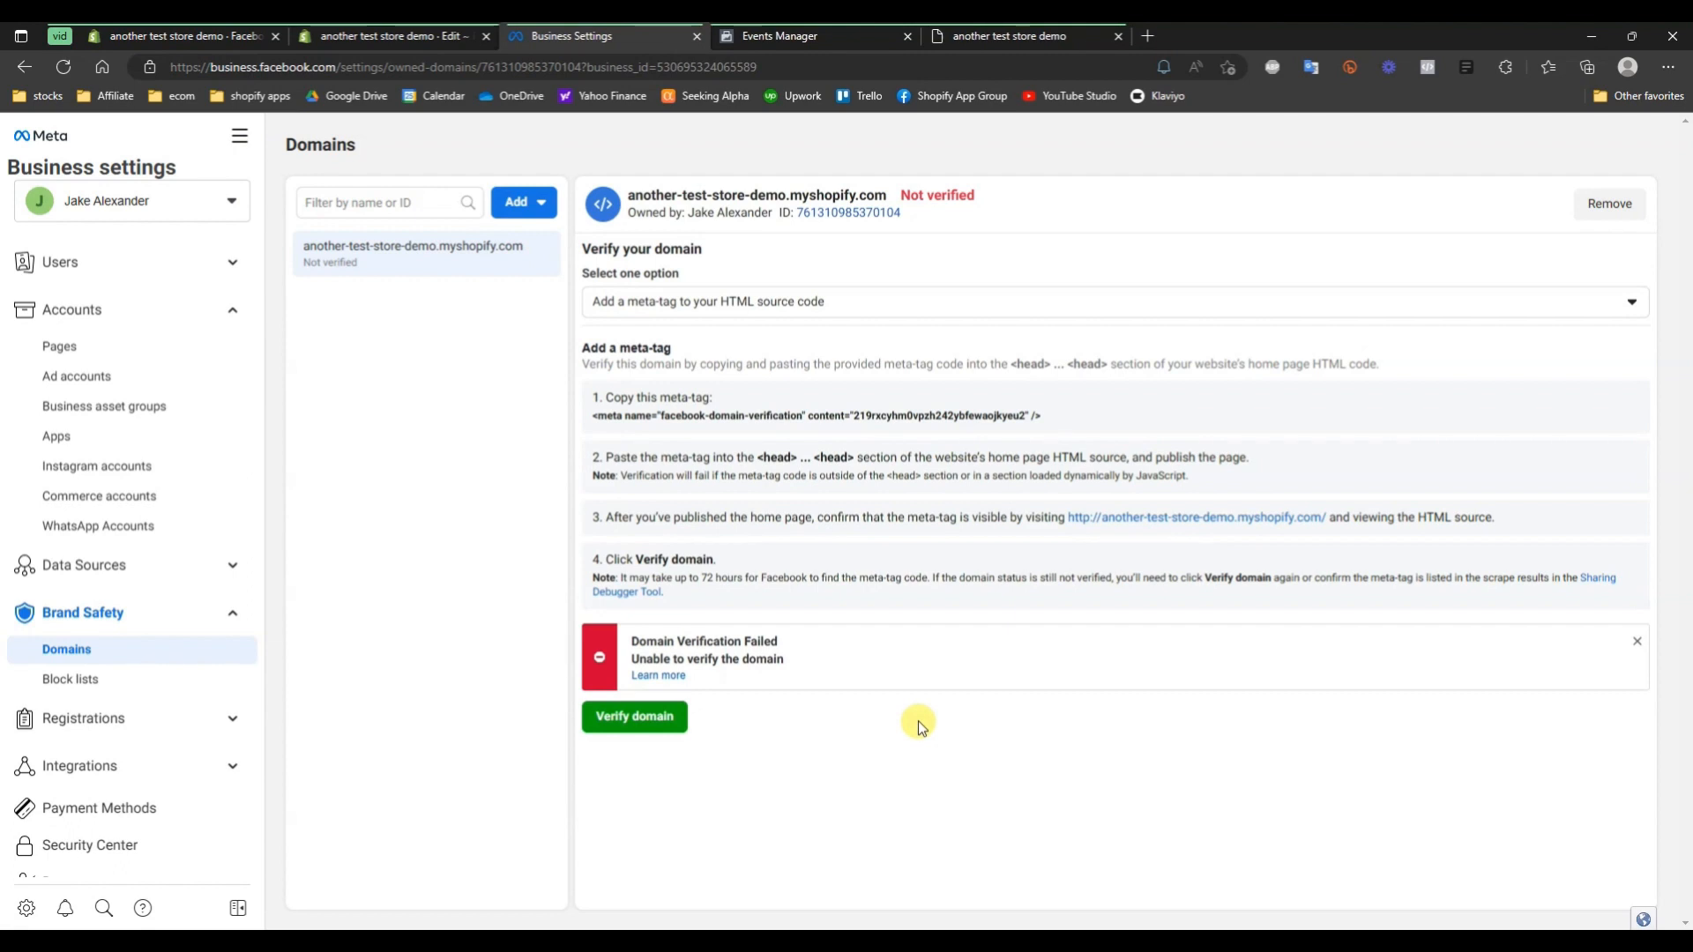
{"action": "left_click_drag", "start_coordinate": [814, 636], "coordinate": [628, 642]}
{"action": "left_click", "coordinate": [970, 36]}
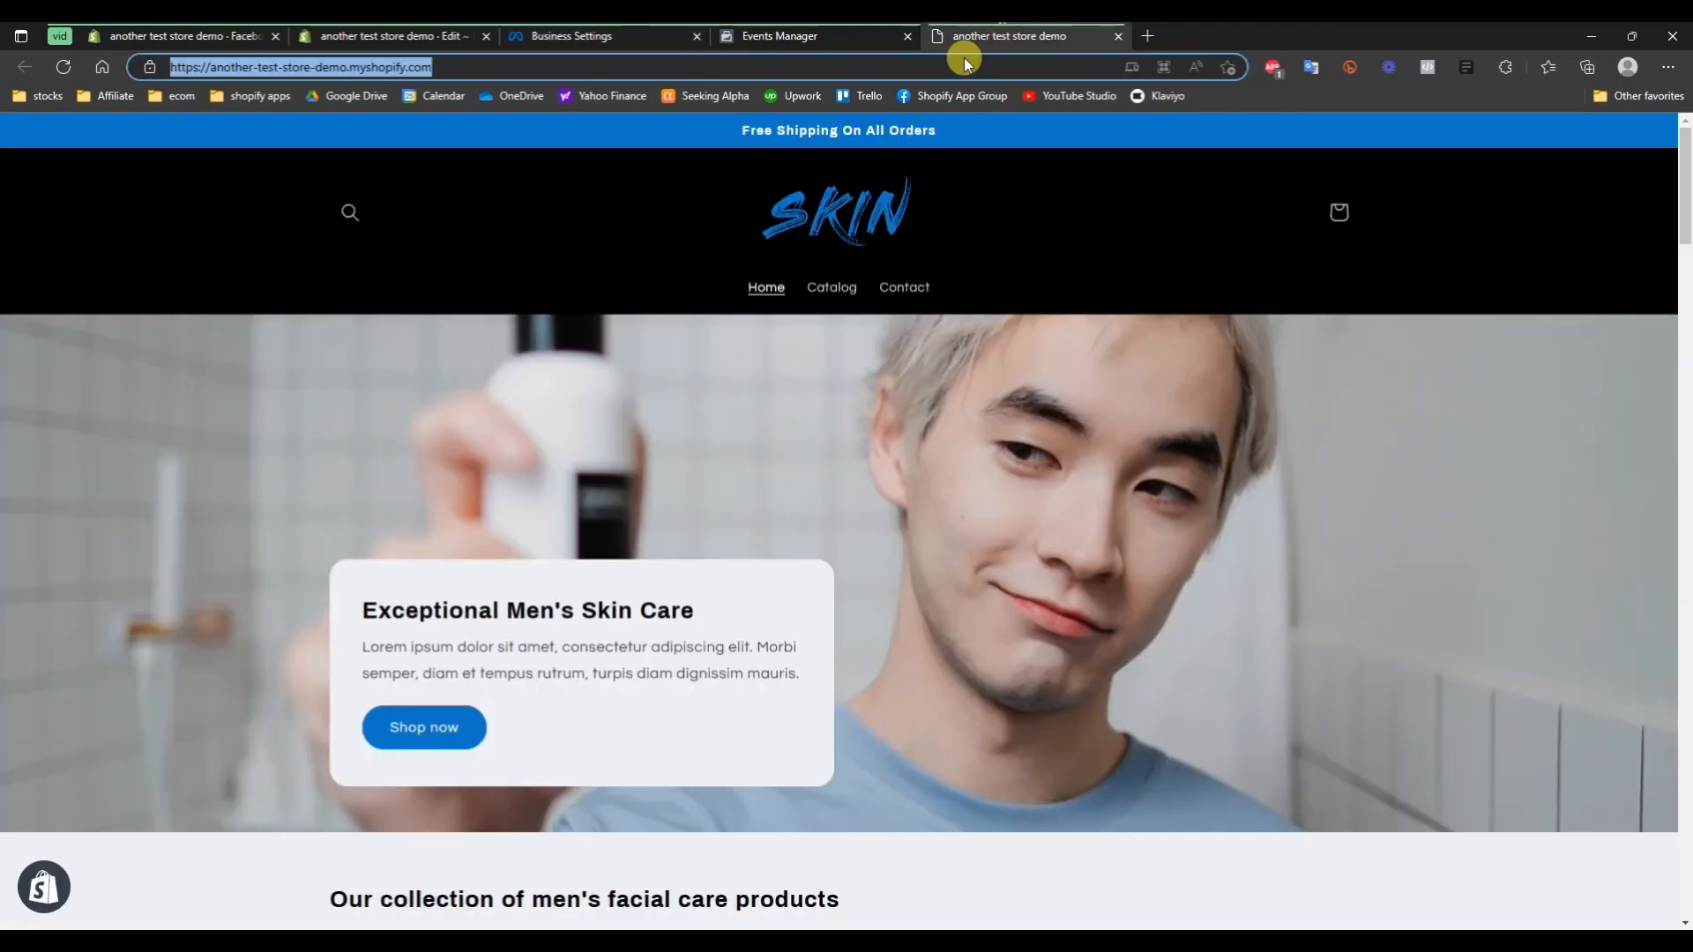
{"action": "key", "text": "ctrl+shift+n"}
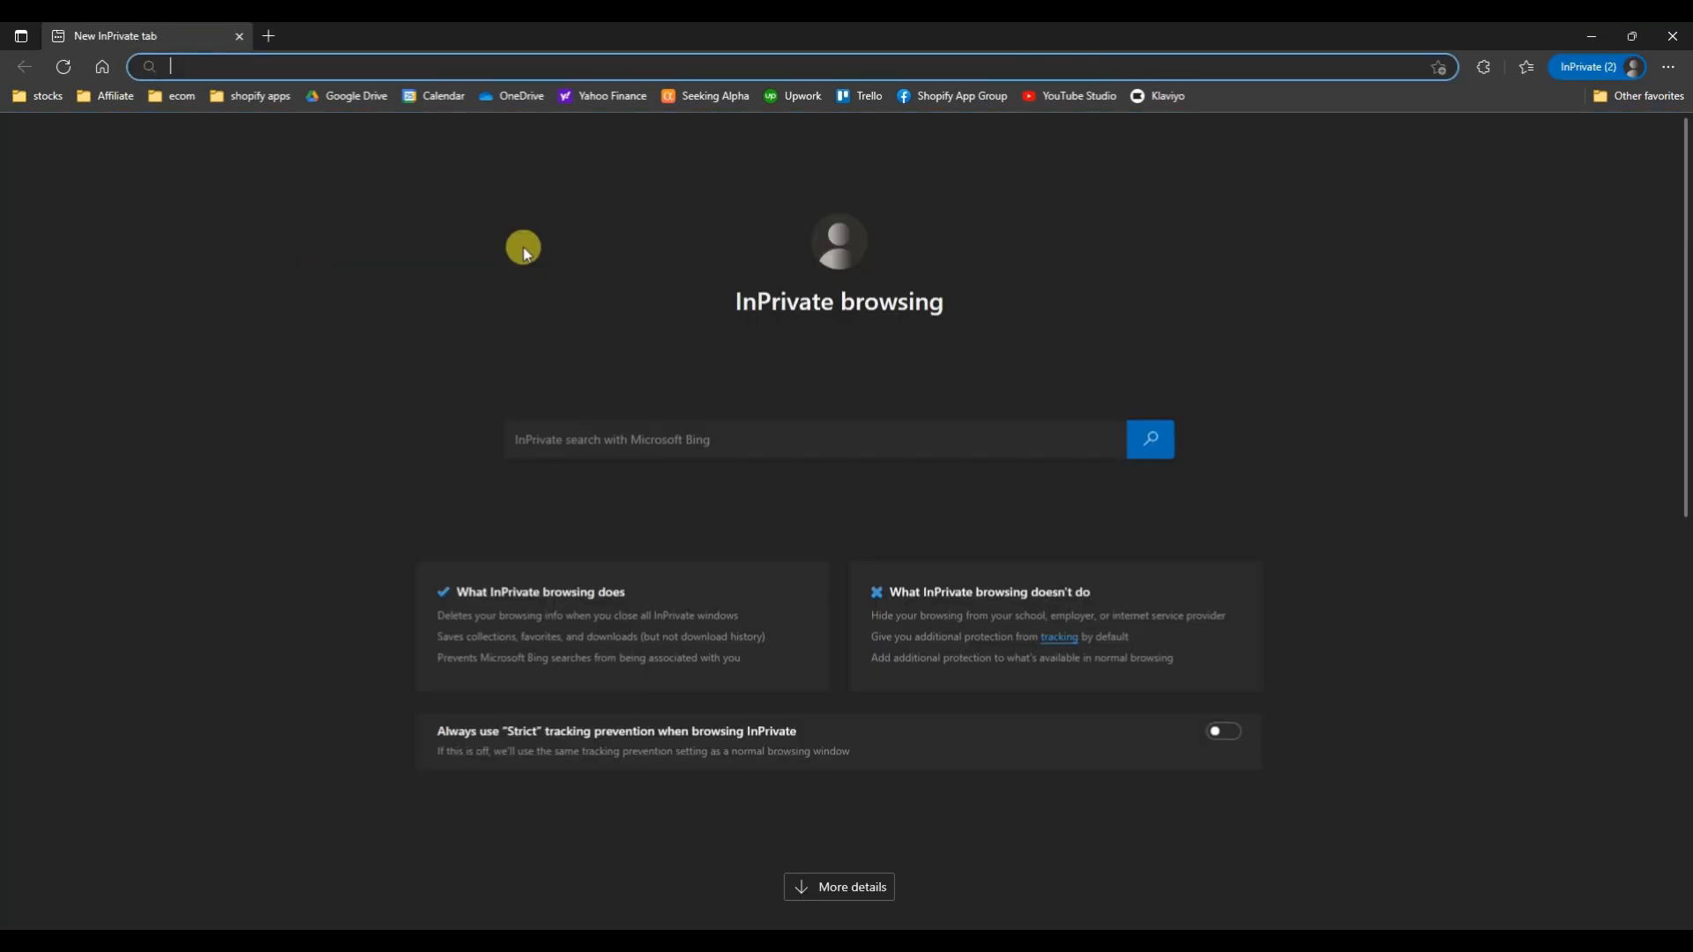
{"action": "key", "text": "ctrl+v"}
{"action": "key", "text": "Return"}
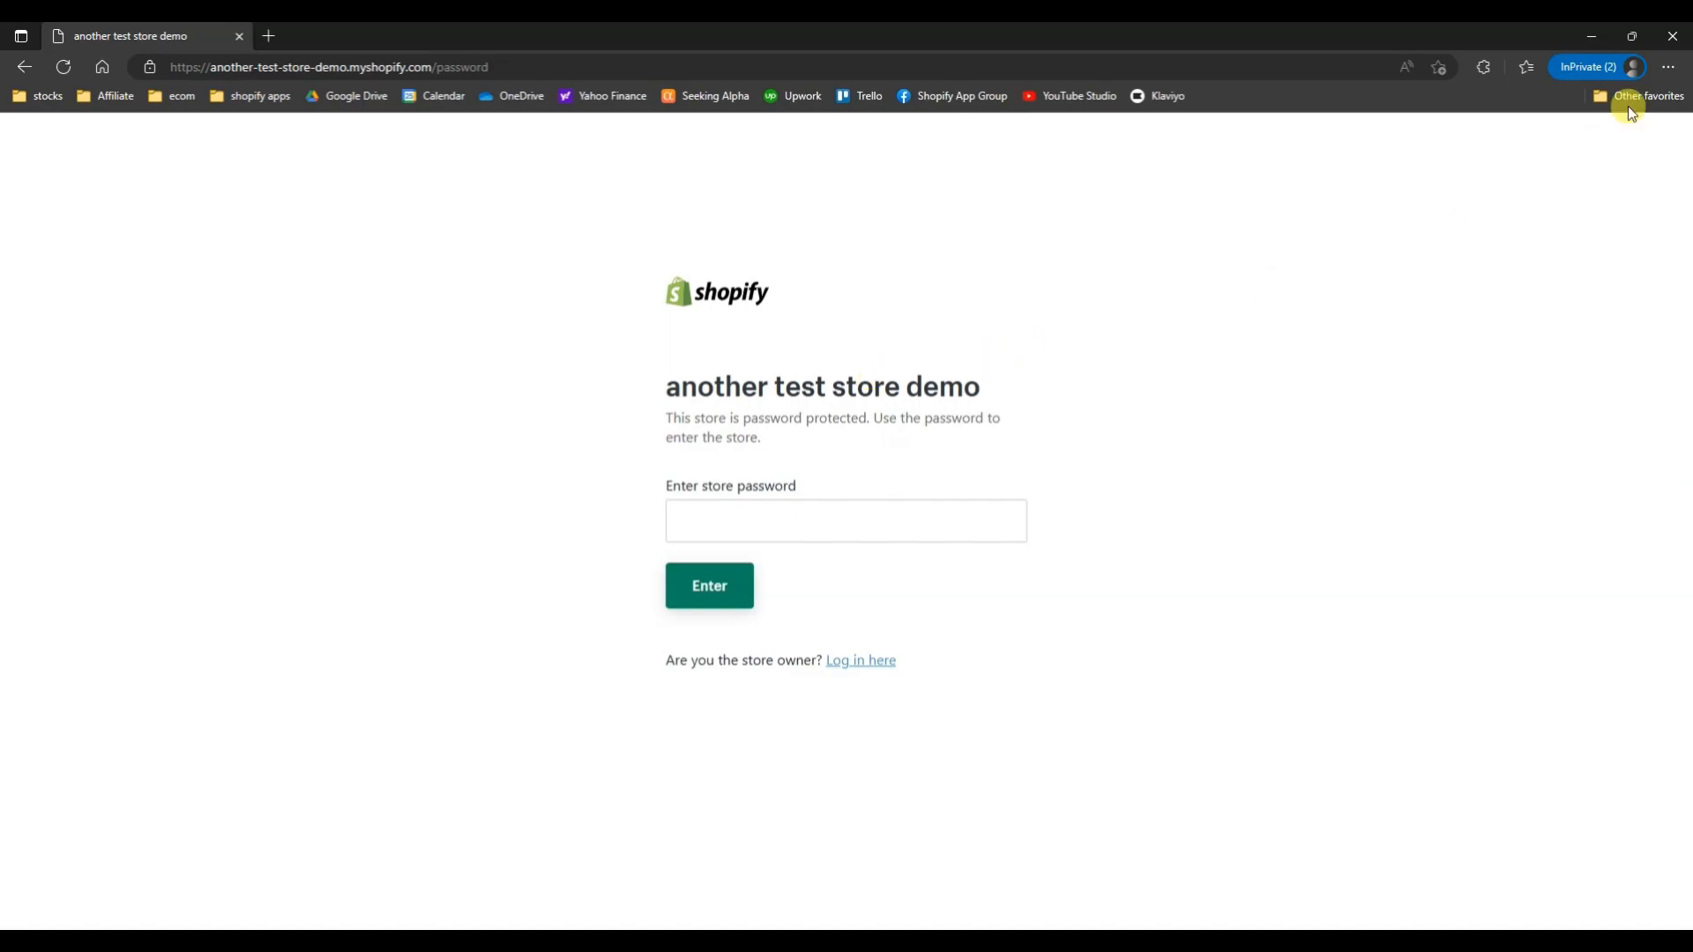
{"action": "left_click", "coordinate": [1666, 39]}
{"action": "left_click", "coordinate": [805, 37]}
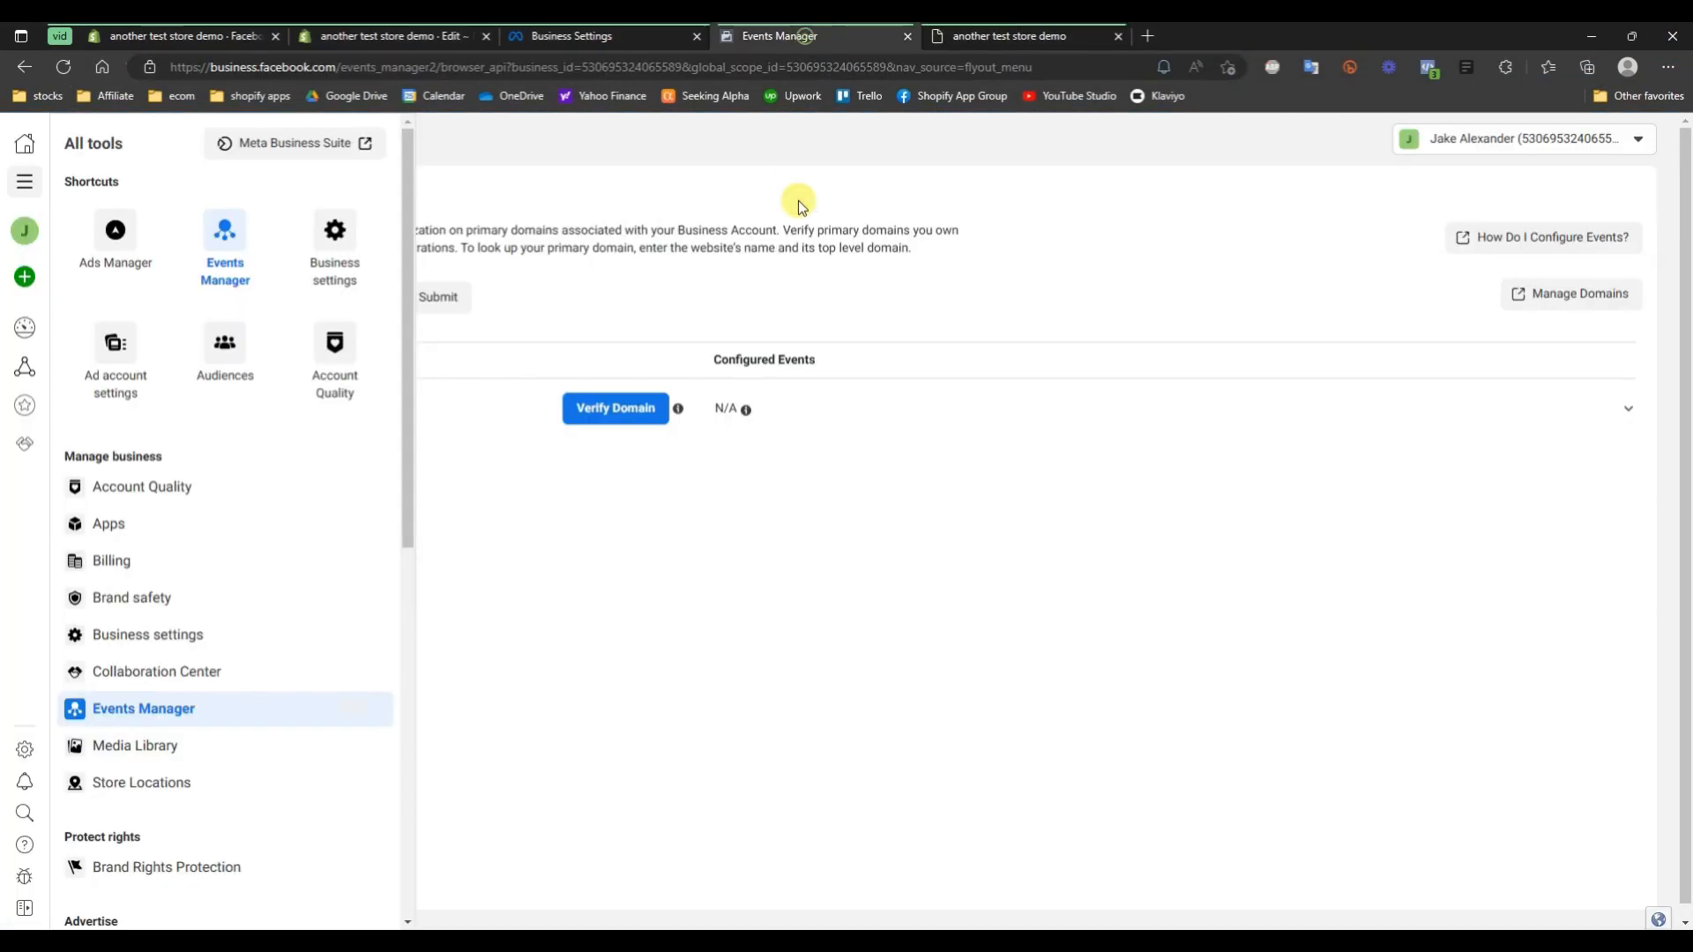
{"action": "left_click", "coordinate": [608, 36]}
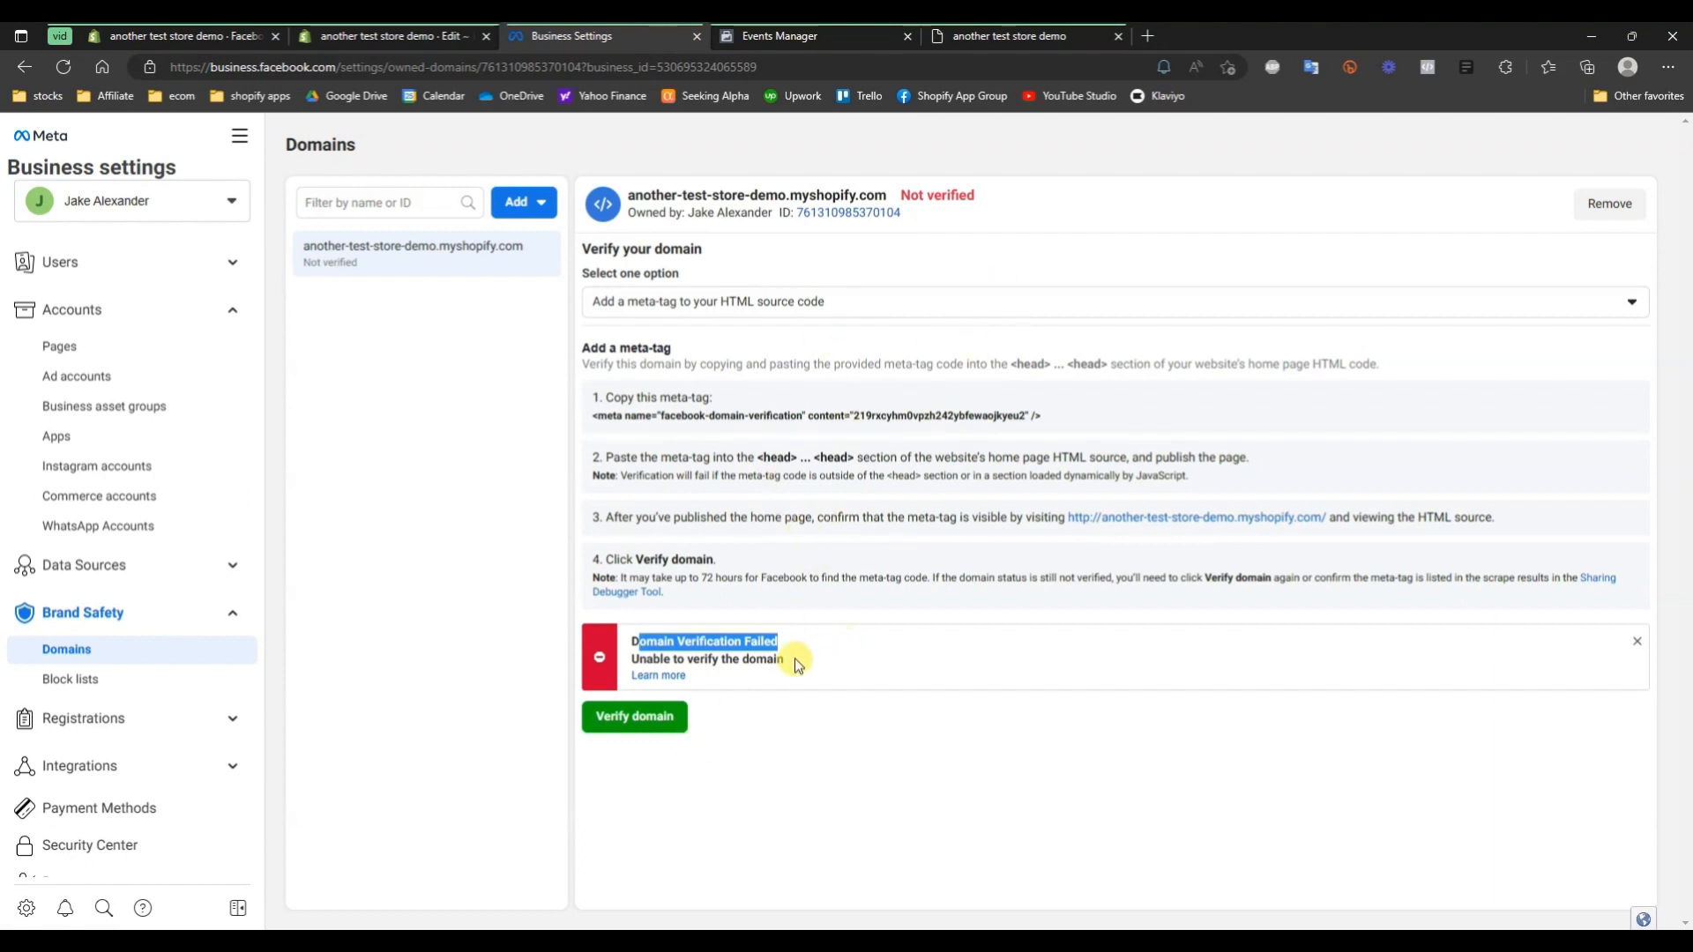
{"action": "left_click", "coordinate": [820, 714]}
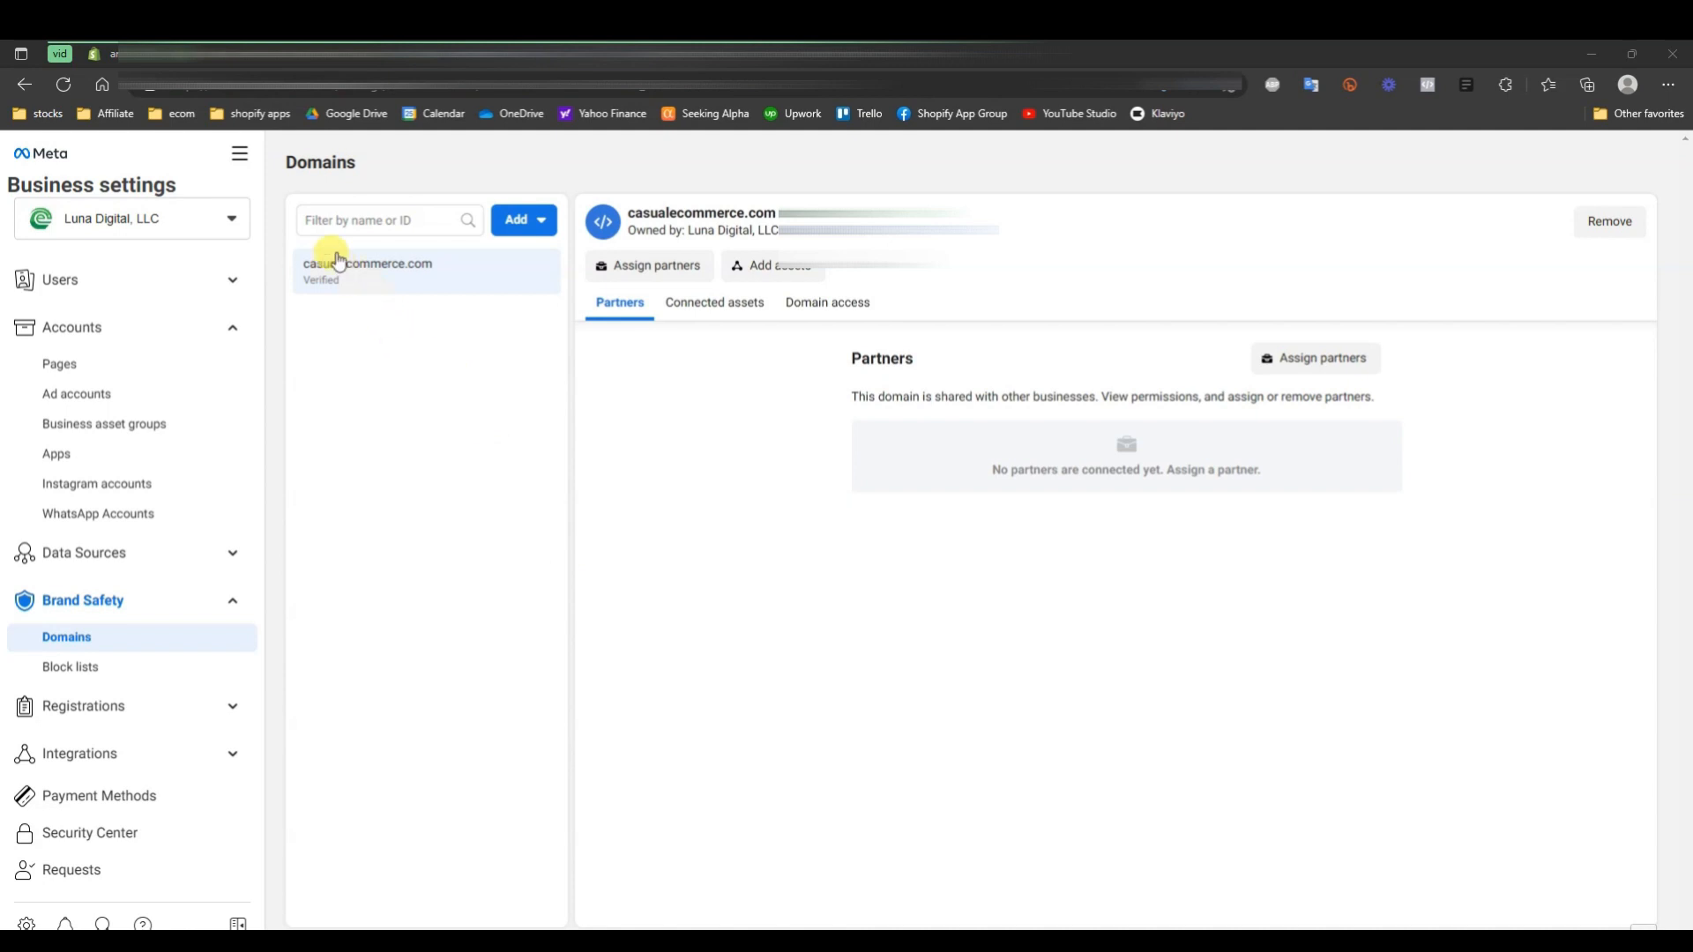
Go from the casualecommerce.com domain settings to Events Manager and open the management of the pixel's prioritized events
{"action": "left_click", "coordinate": [242, 161]}
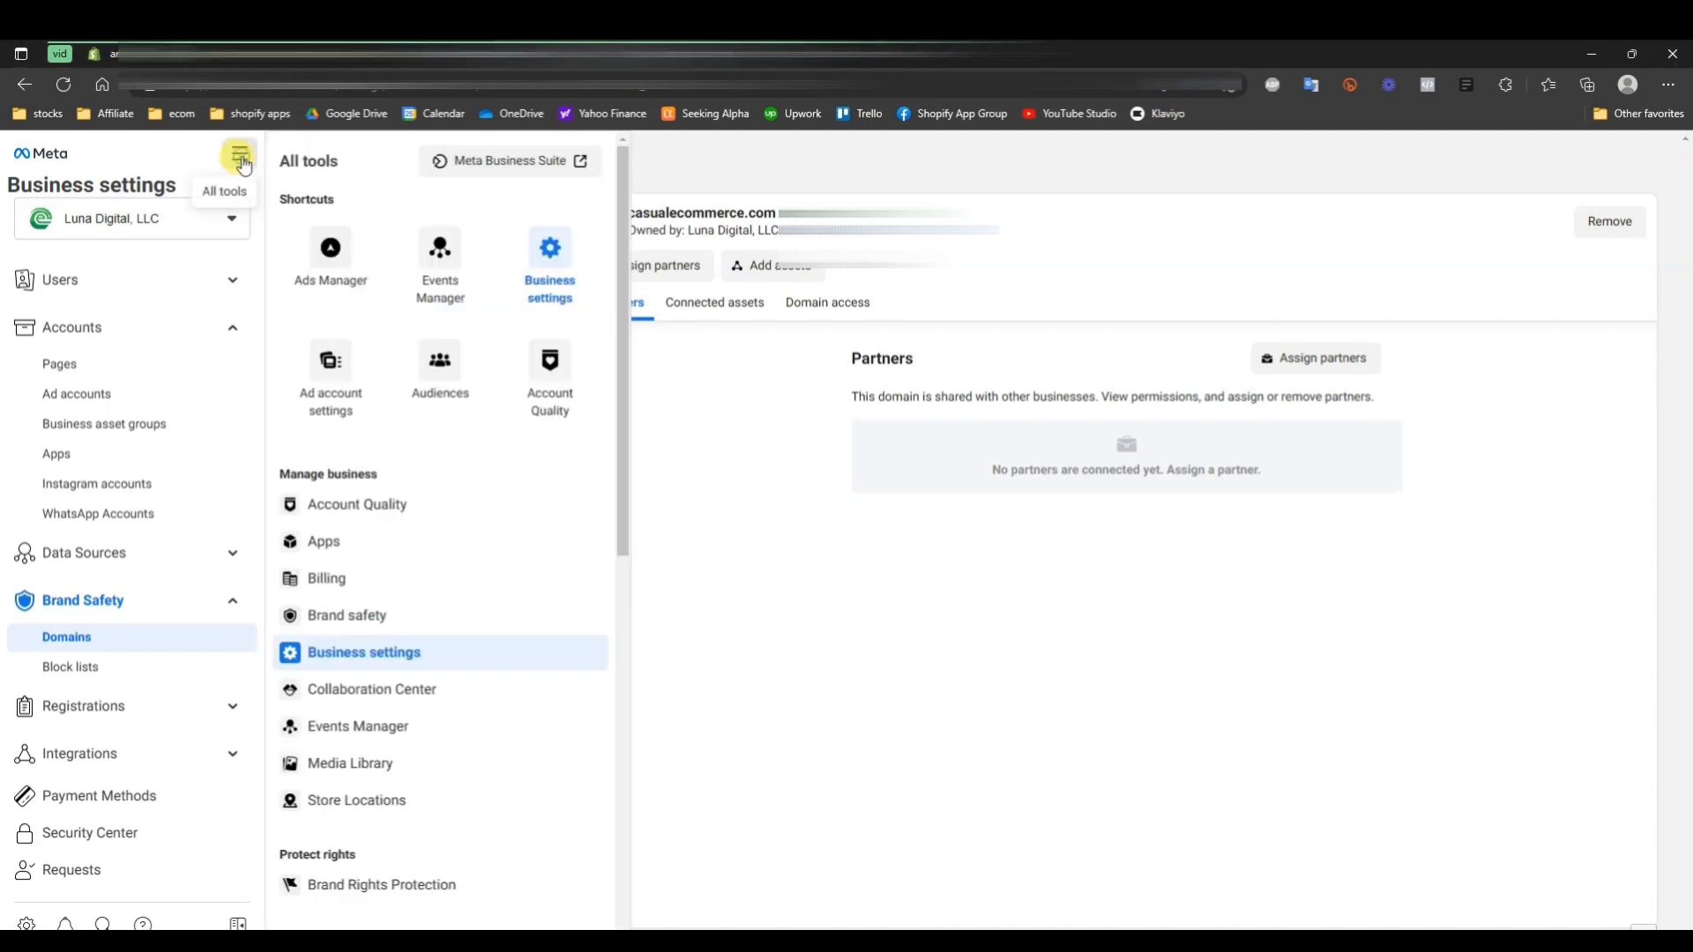
{"action": "left_click", "coordinate": [457, 296]}
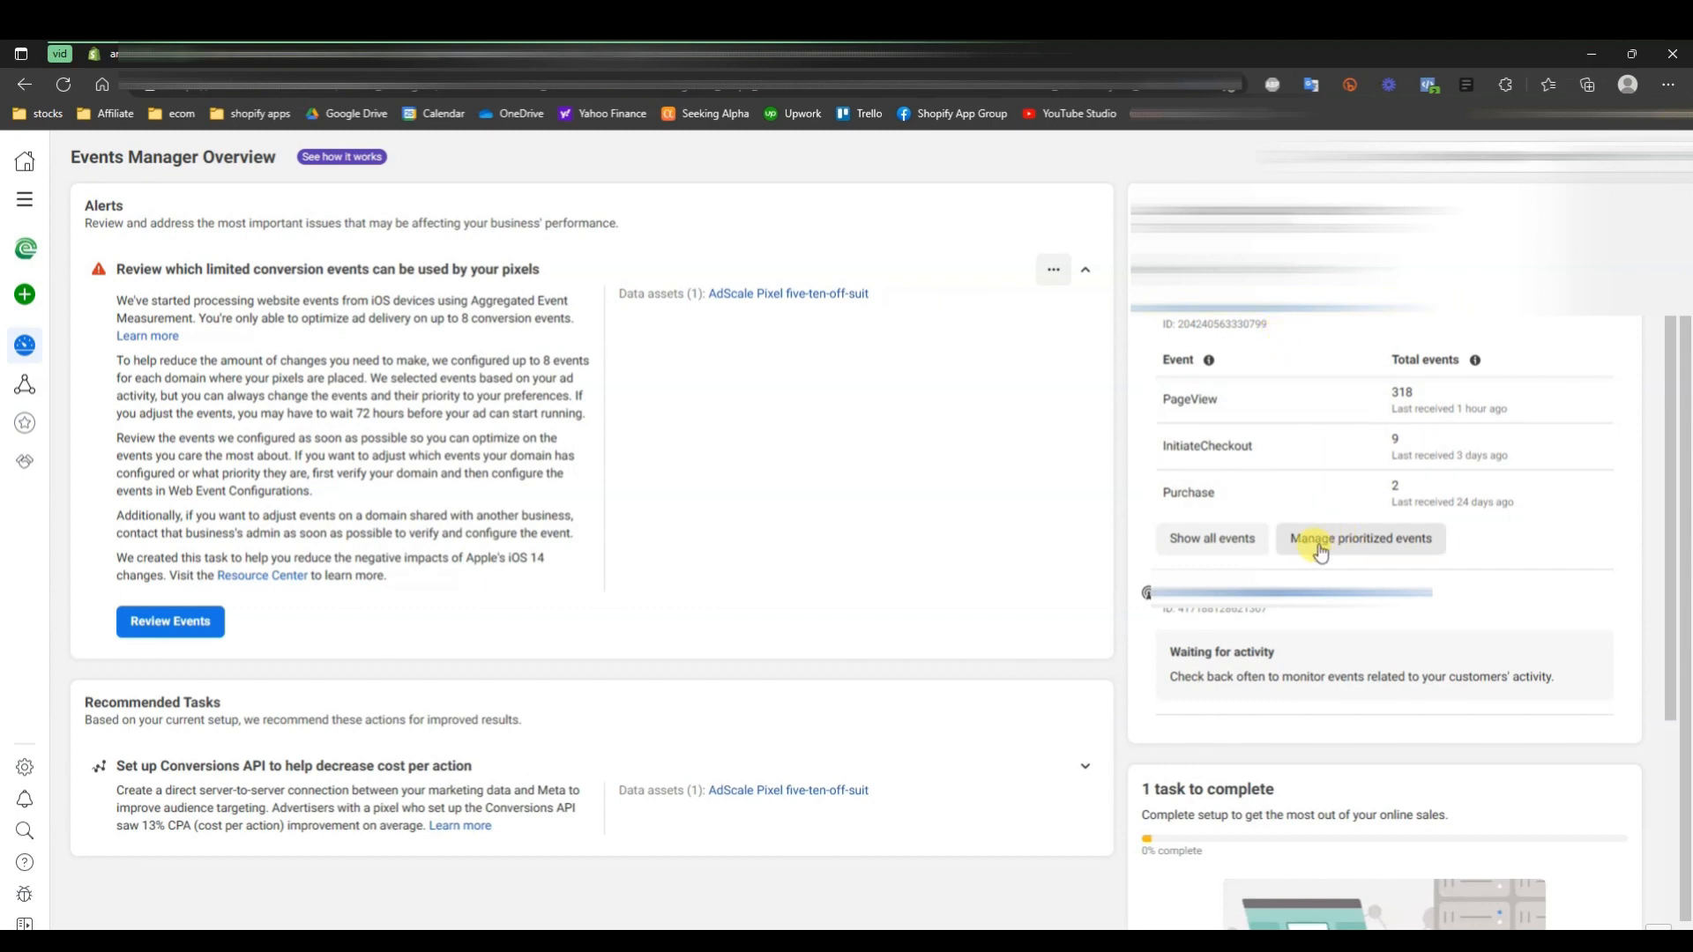
{"action": "left_click", "coordinate": [1370, 548]}
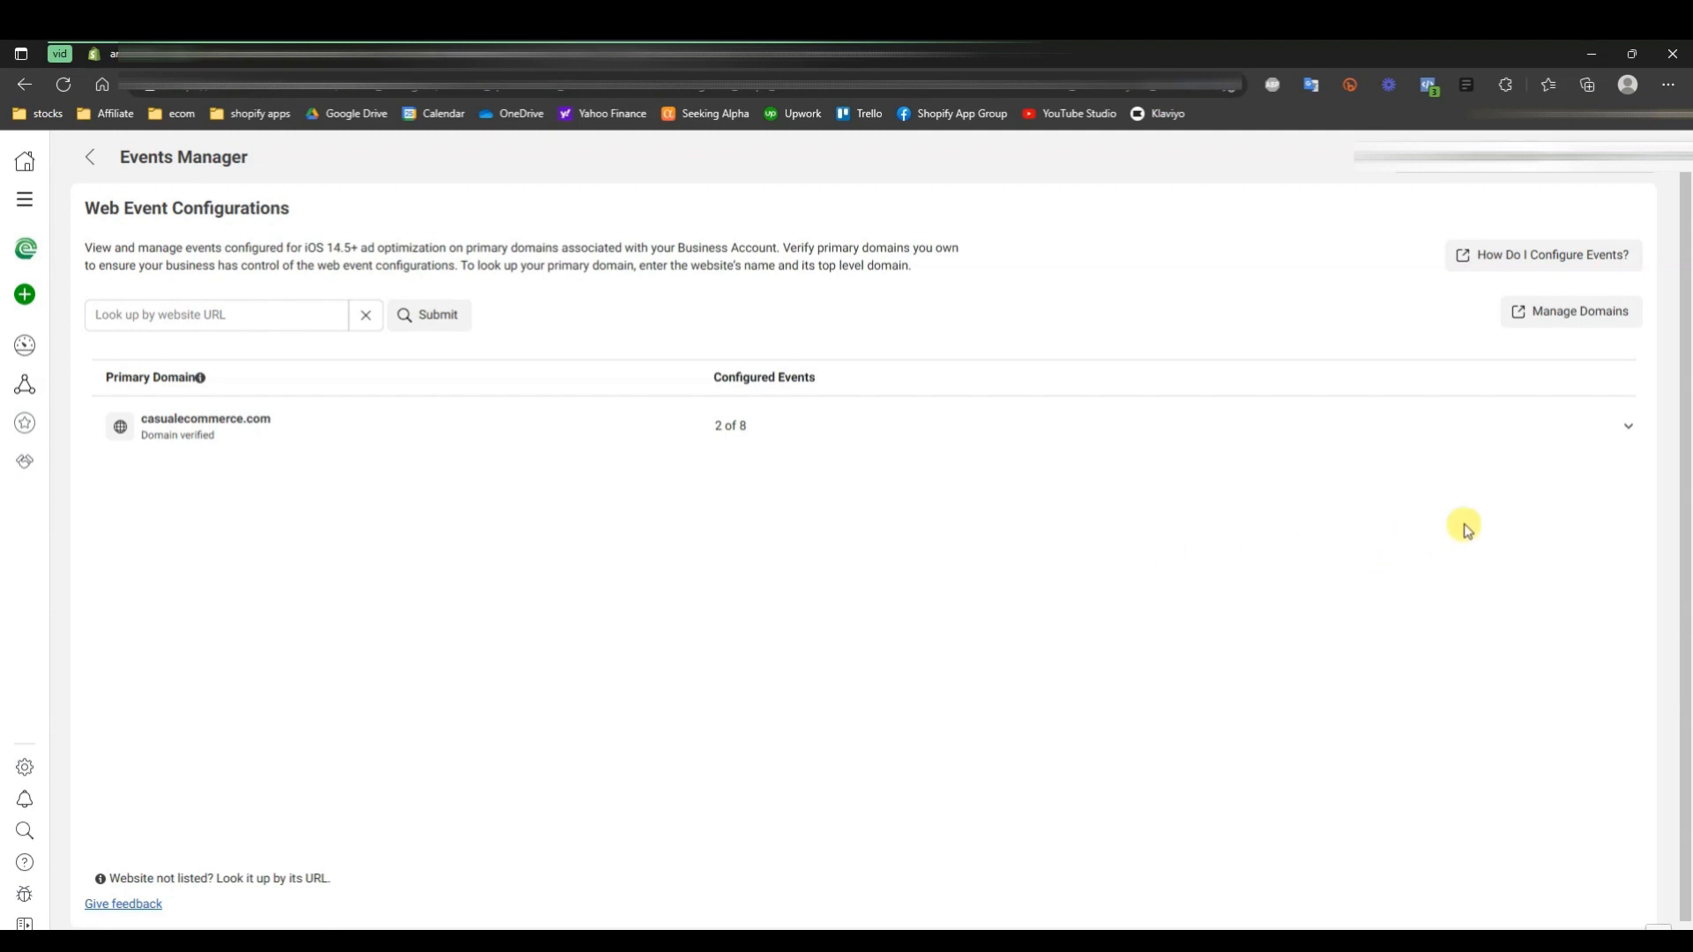
Open the casualecommerce.com event configuration for editing and add three event slots
{"action": "left_click", "coordinate": [1624, 436]}
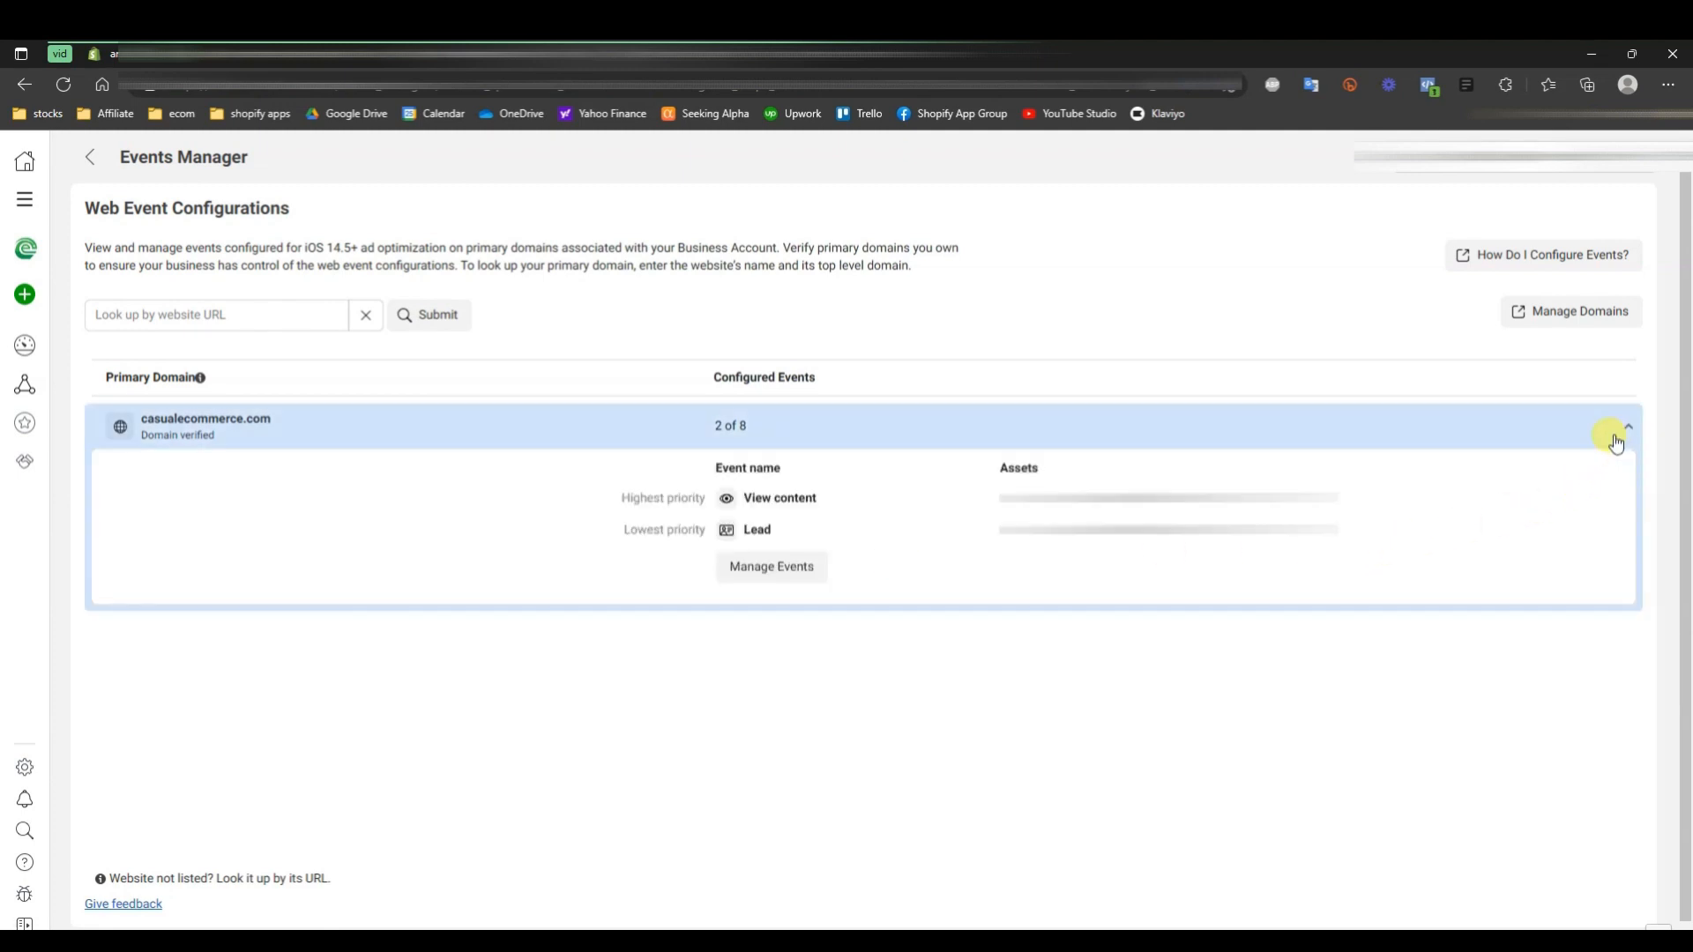
{"action": "left_click", "coordinate": [797, 575]}
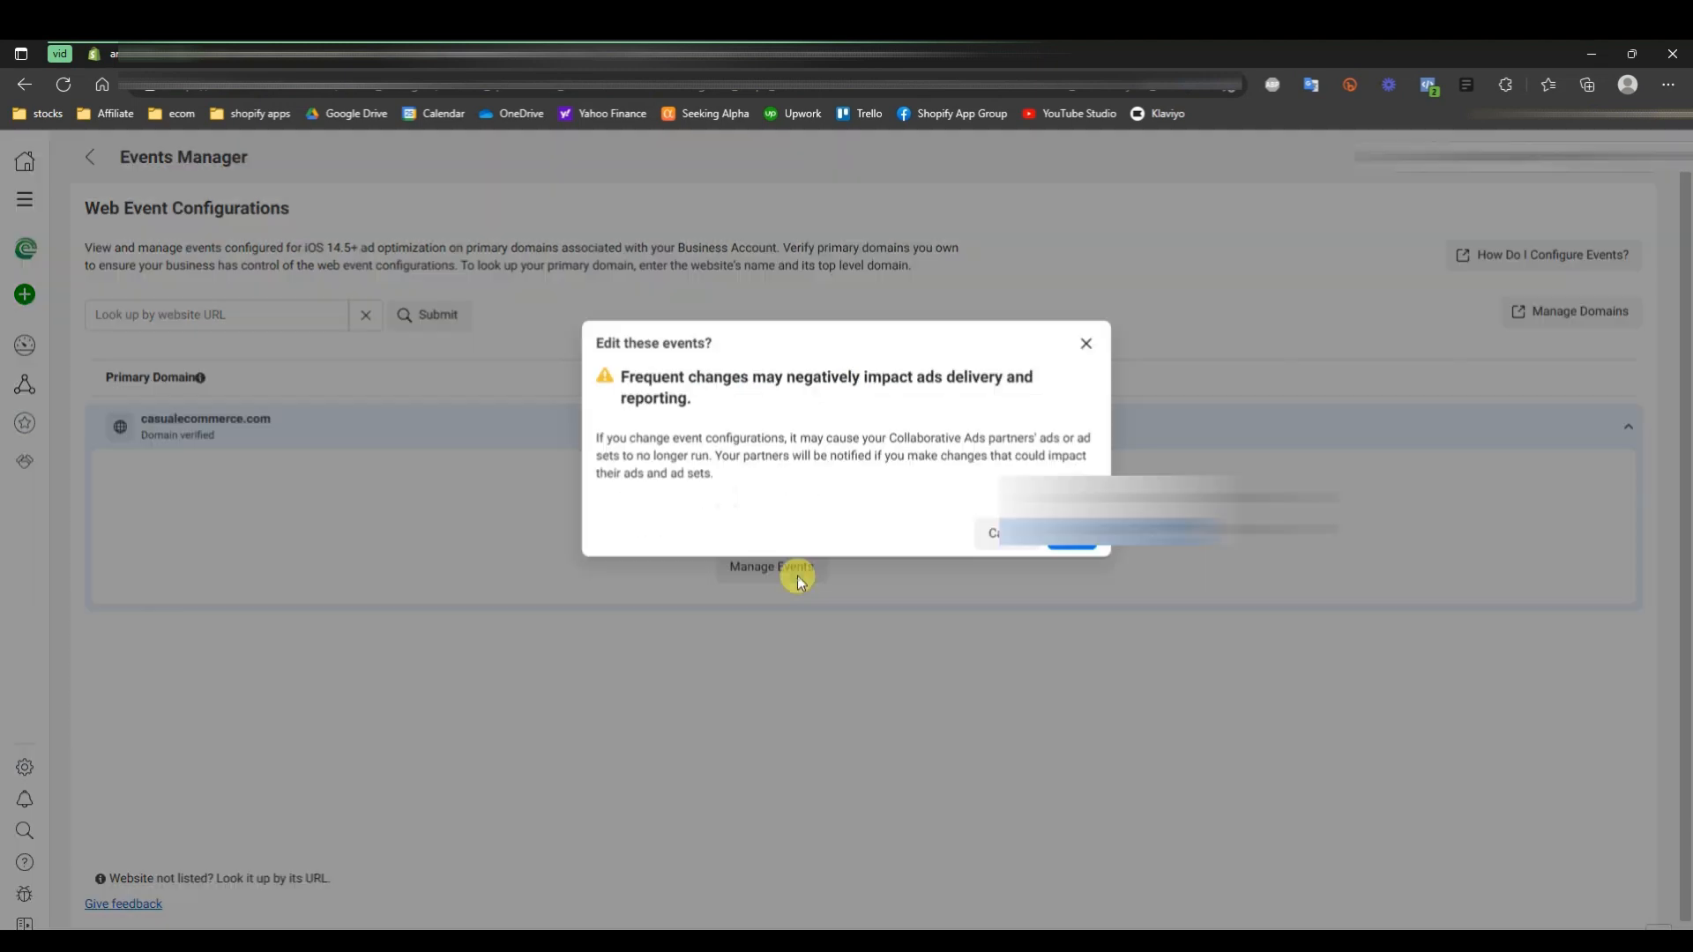
{"action": "left_click", "coordinate": [1087, 546]}
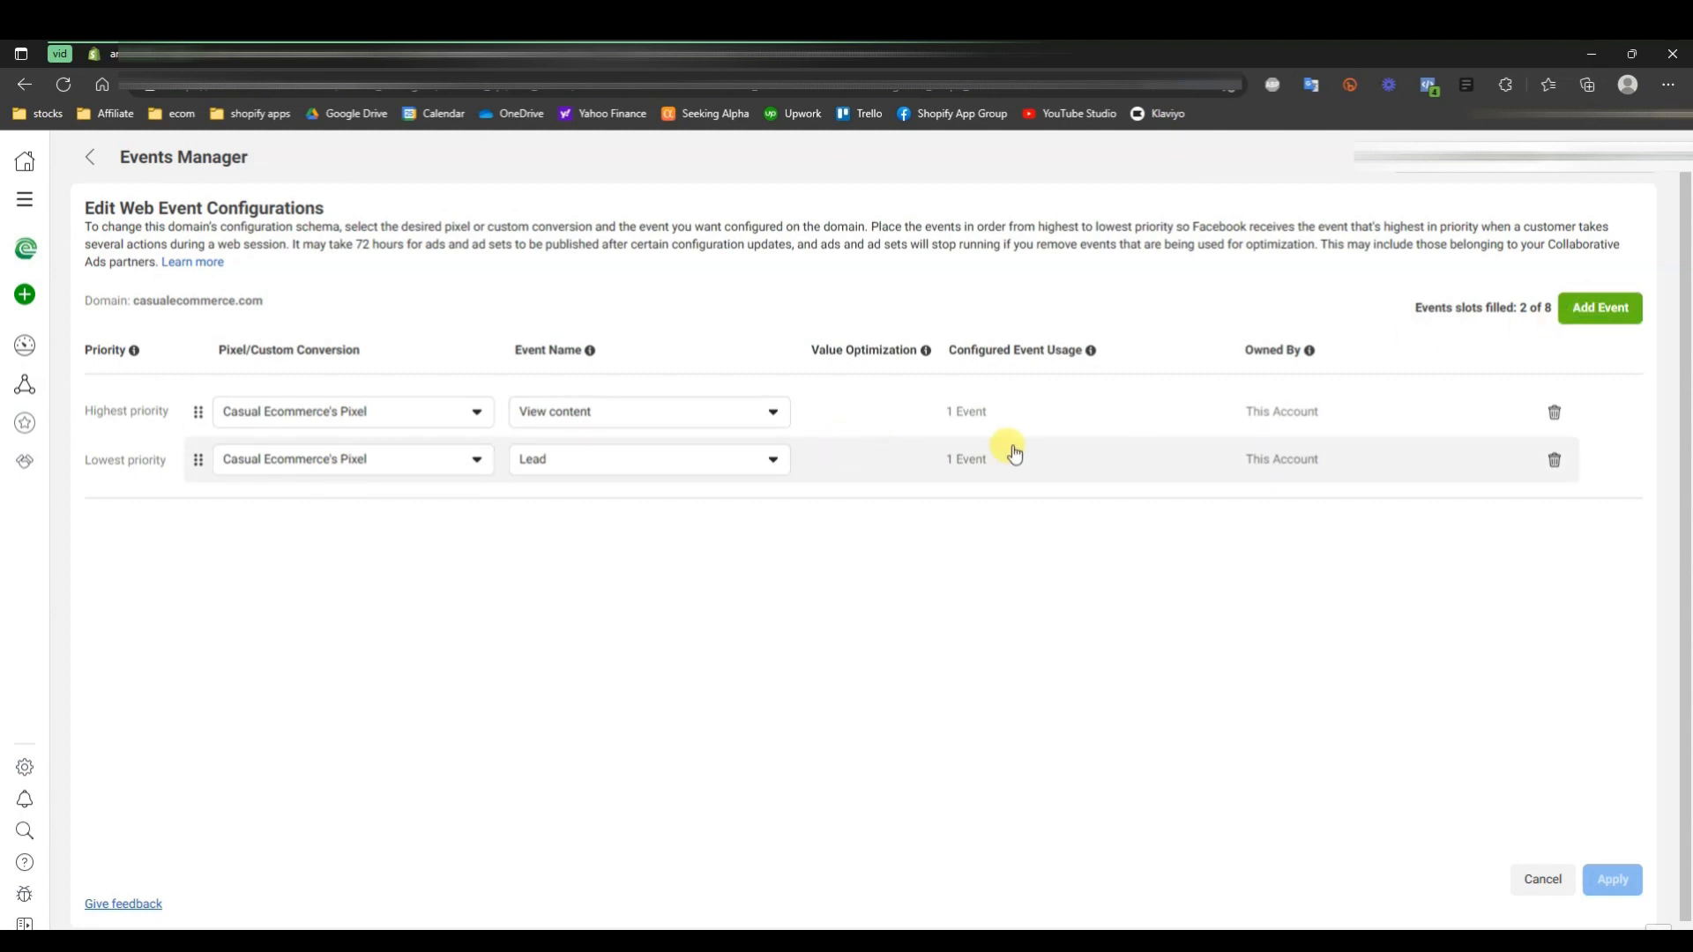
{"action": "left_click", "coordinate": [1607, 317]}
{"action": "left_click", "coordinate": [1607, 325]}
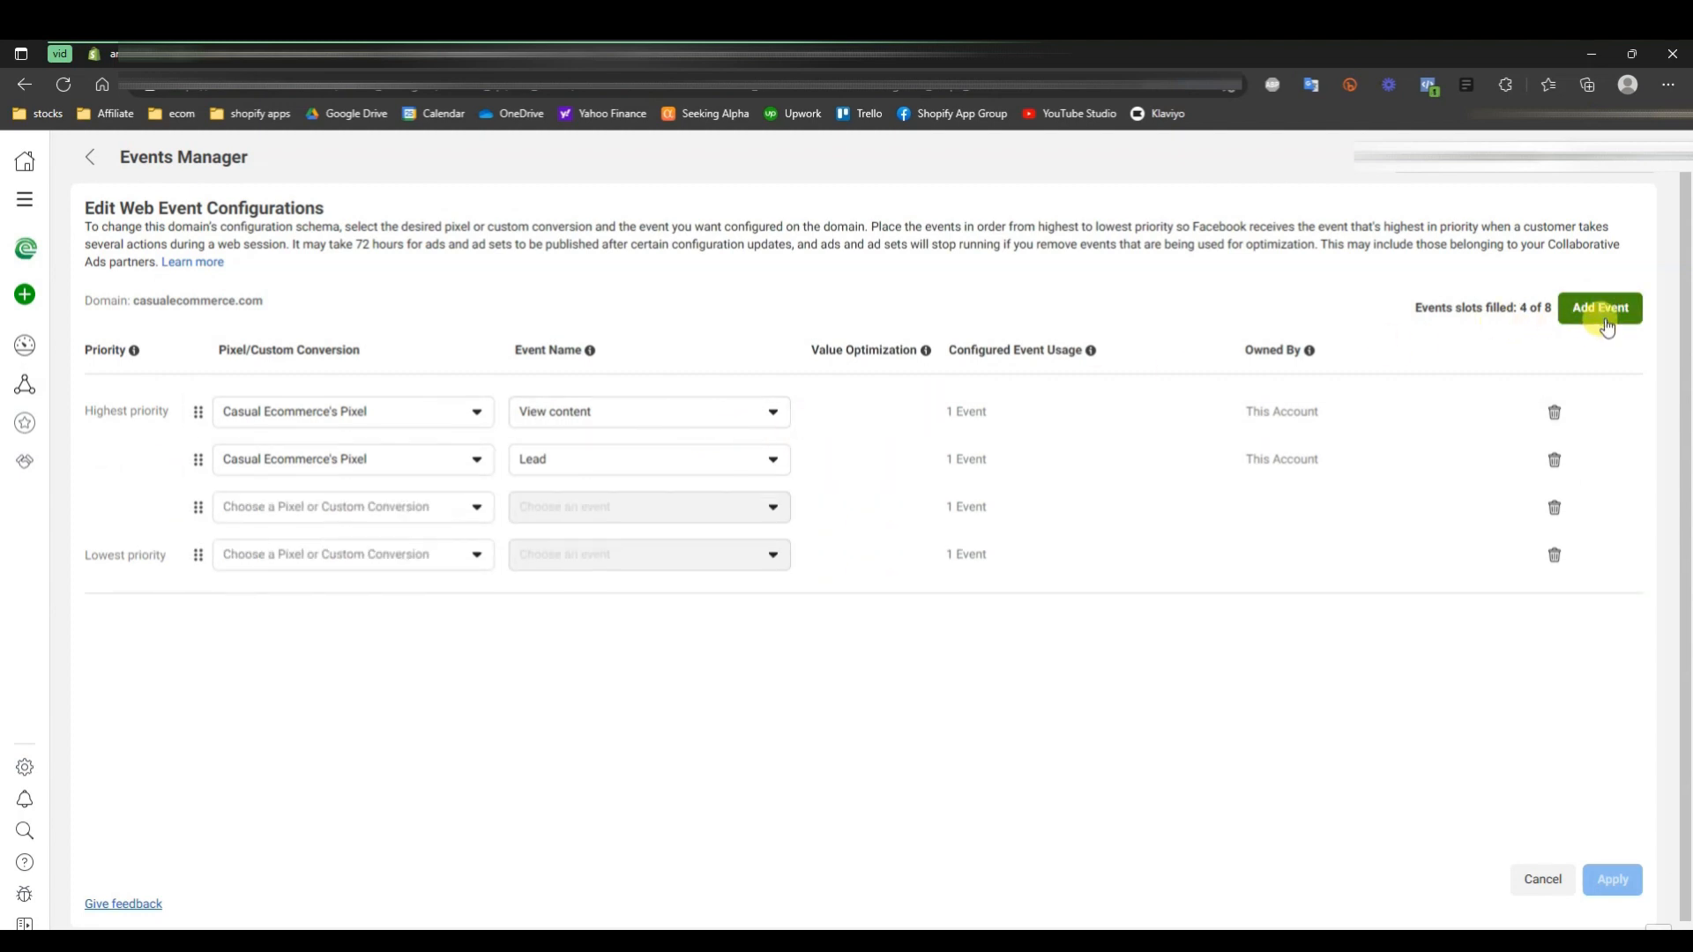
{"action": "left_click", "coordinate": [1606, 325]}
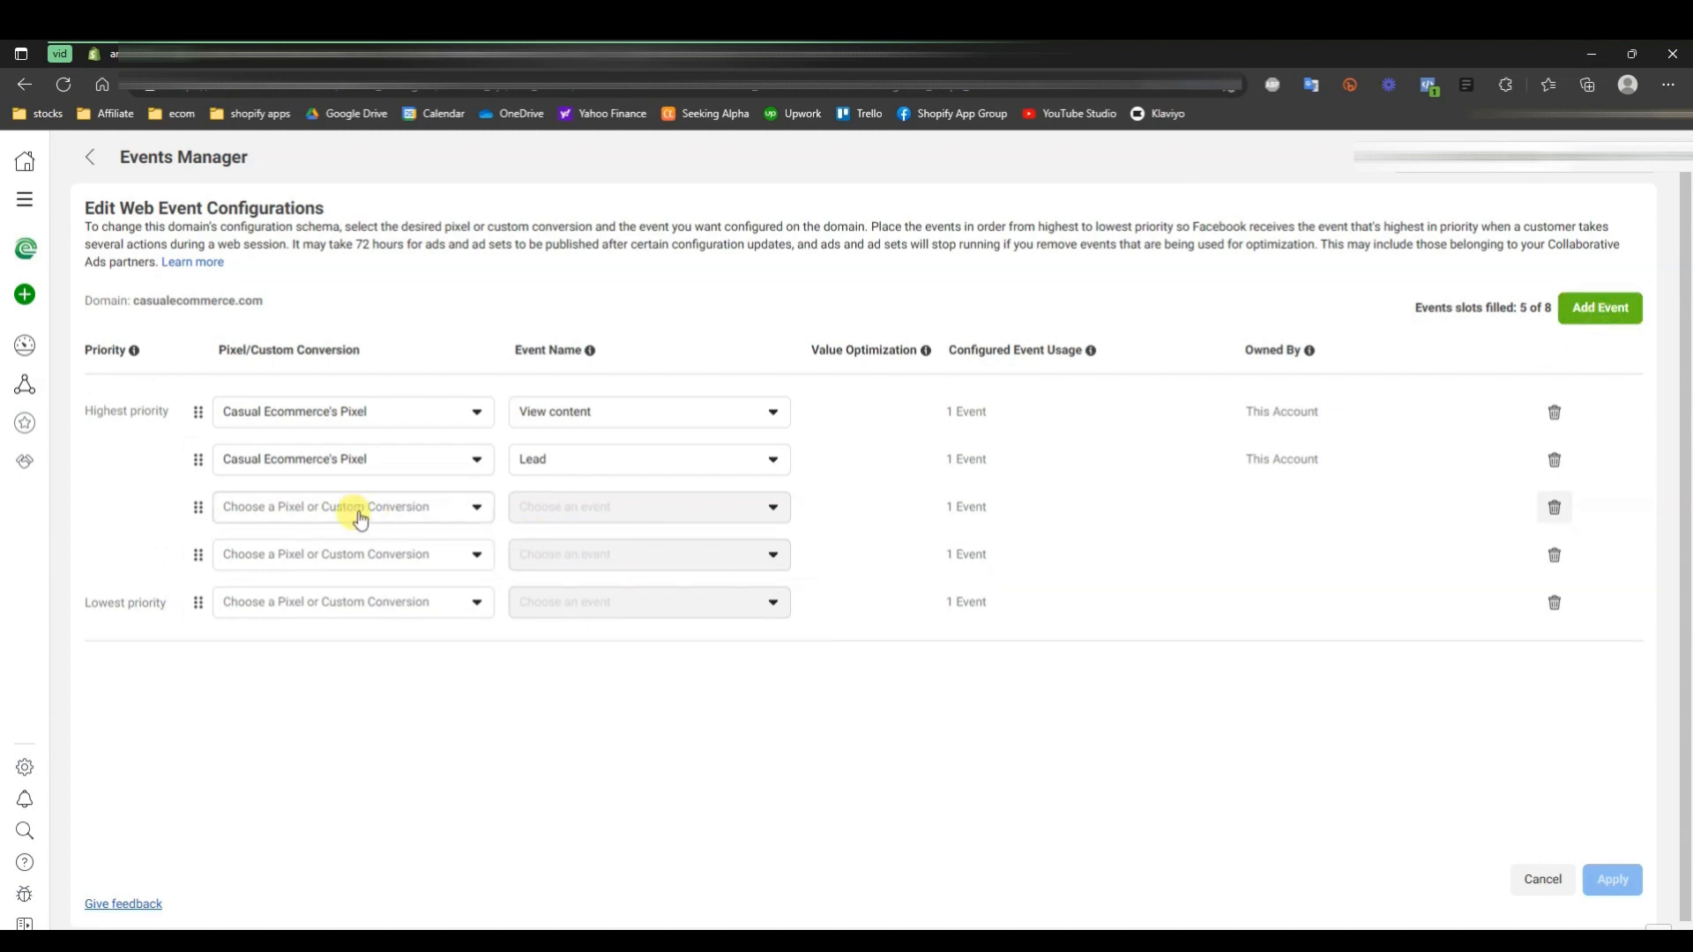
{"action": "left_click", "coordinate": [466, 519]}
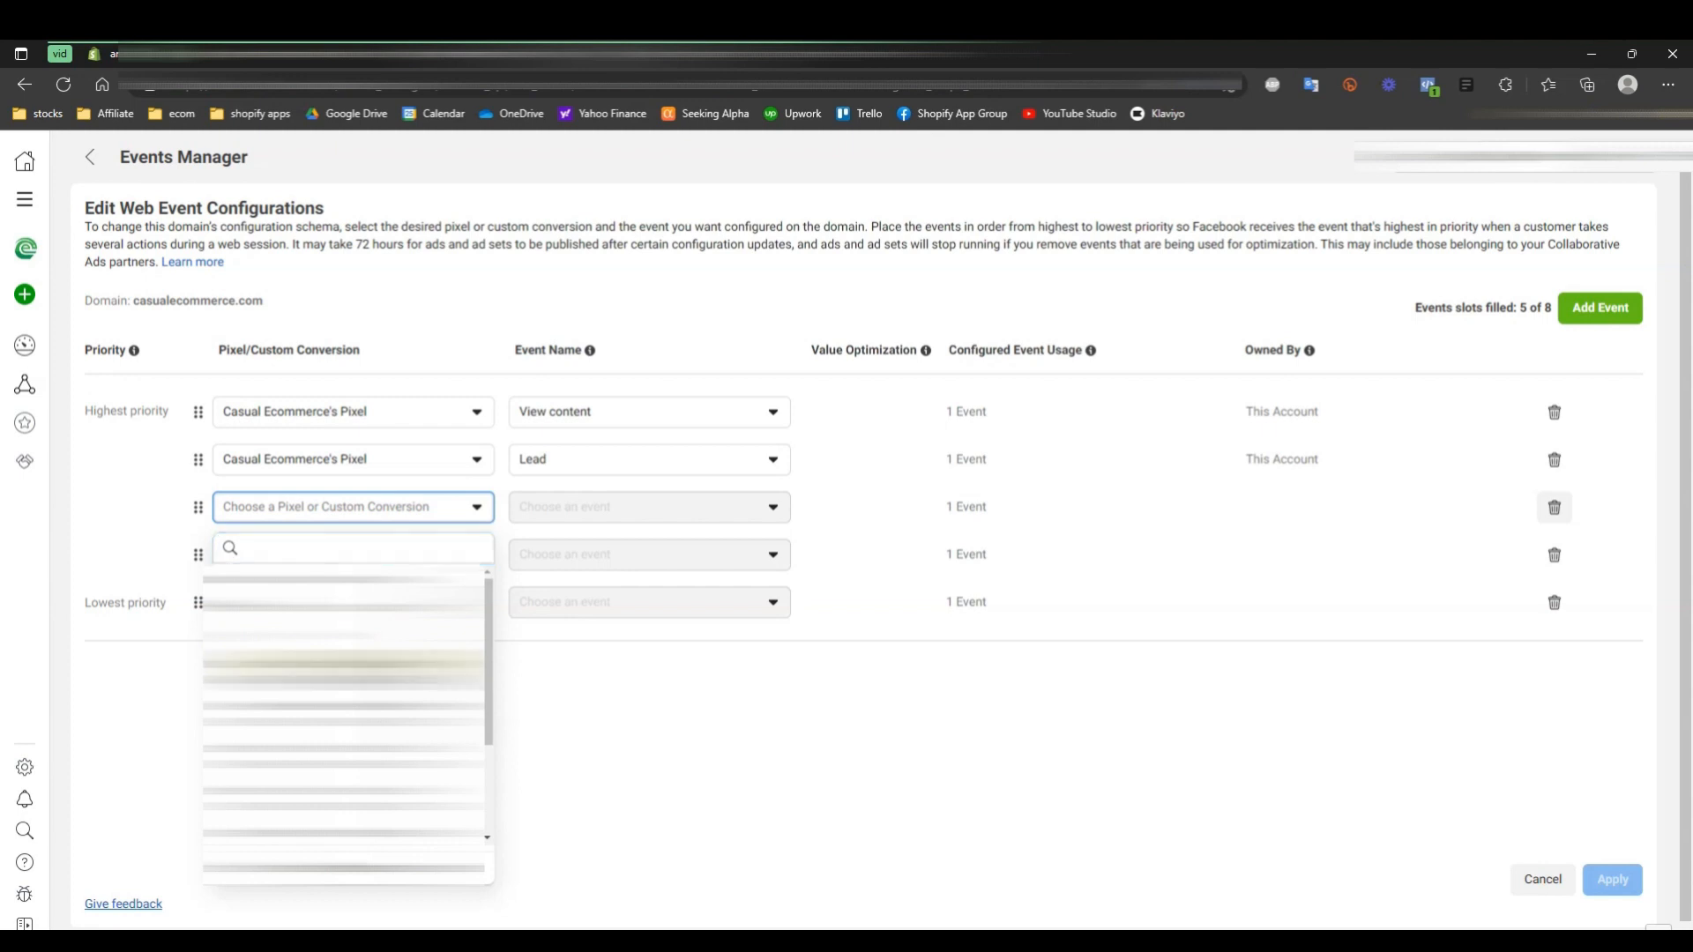
{"action": "left_click", "coordinate": [353, 664]}
{"action": "left_click", "coordinate": [747, 509]}
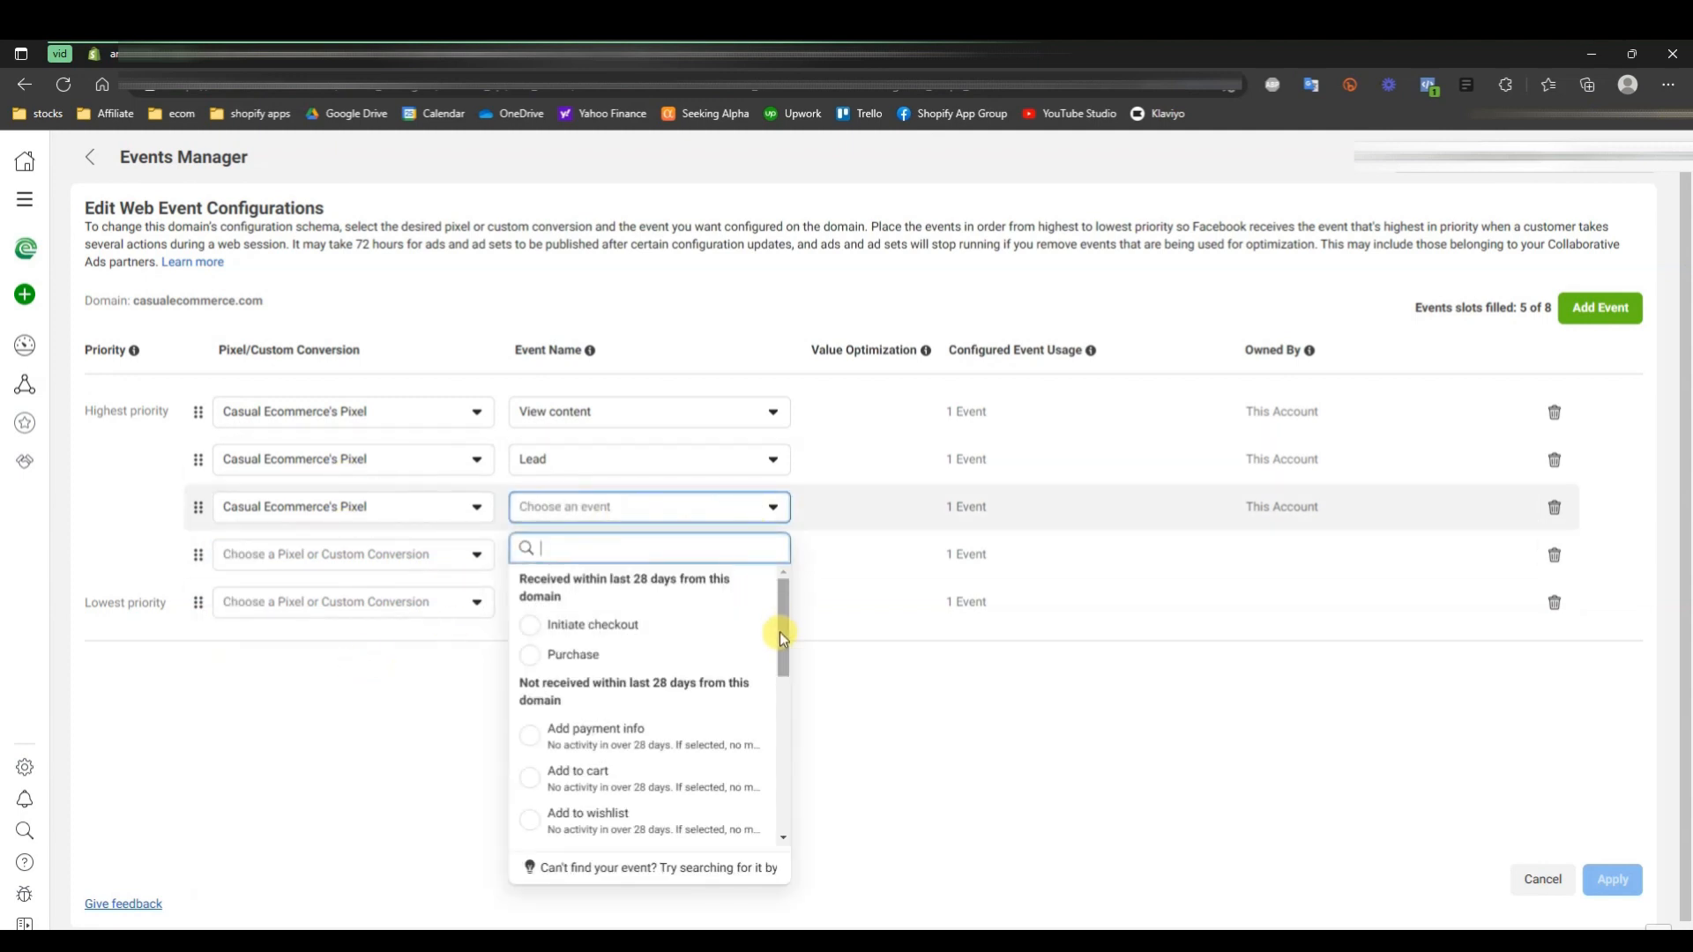
{"action": "left_click", "coordinate": [834, 718]}
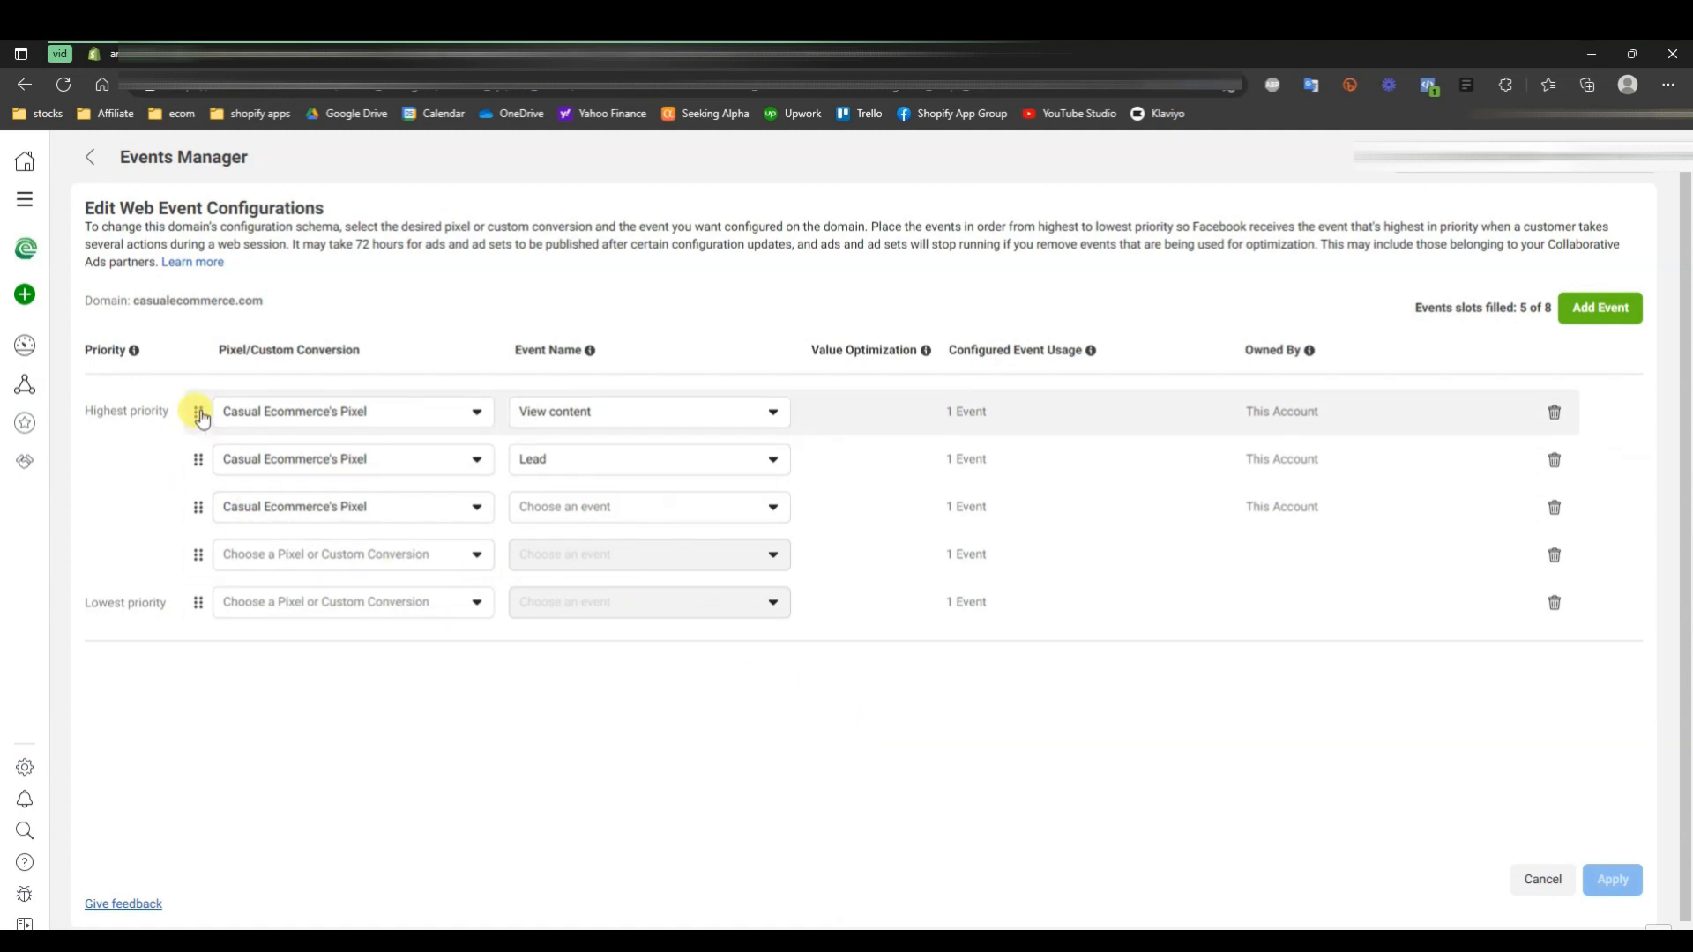
{"action": "left_click", "coordinate": [777, 515]}
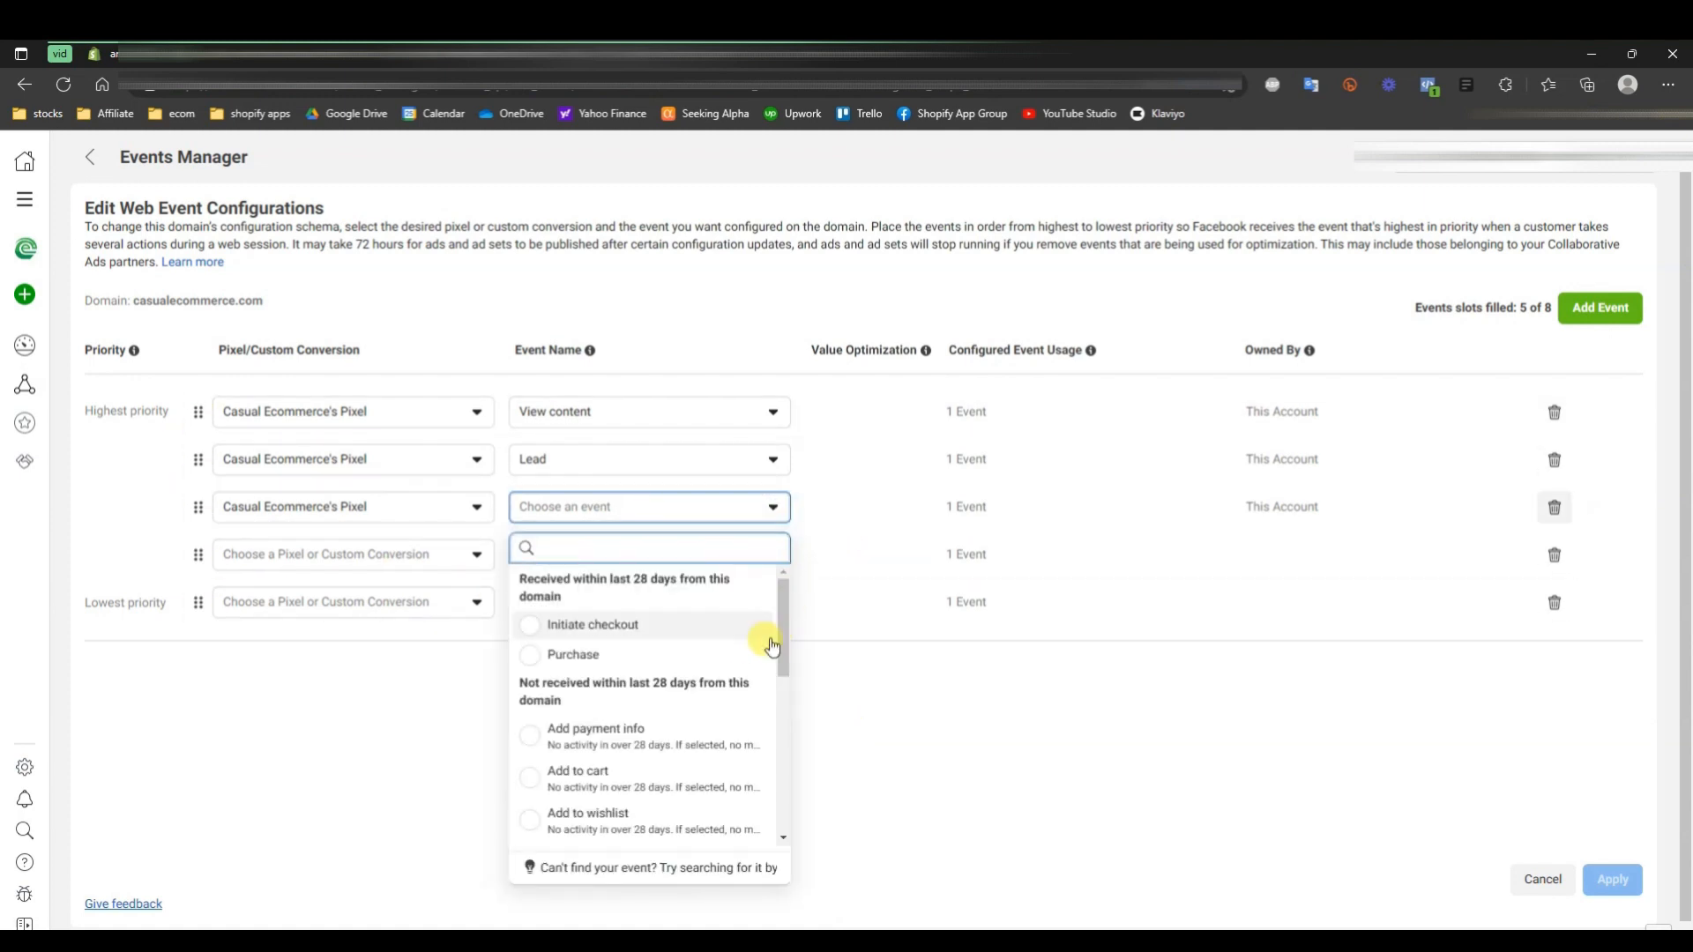
{"action": "left_click", "coordinate": [529, 654]}
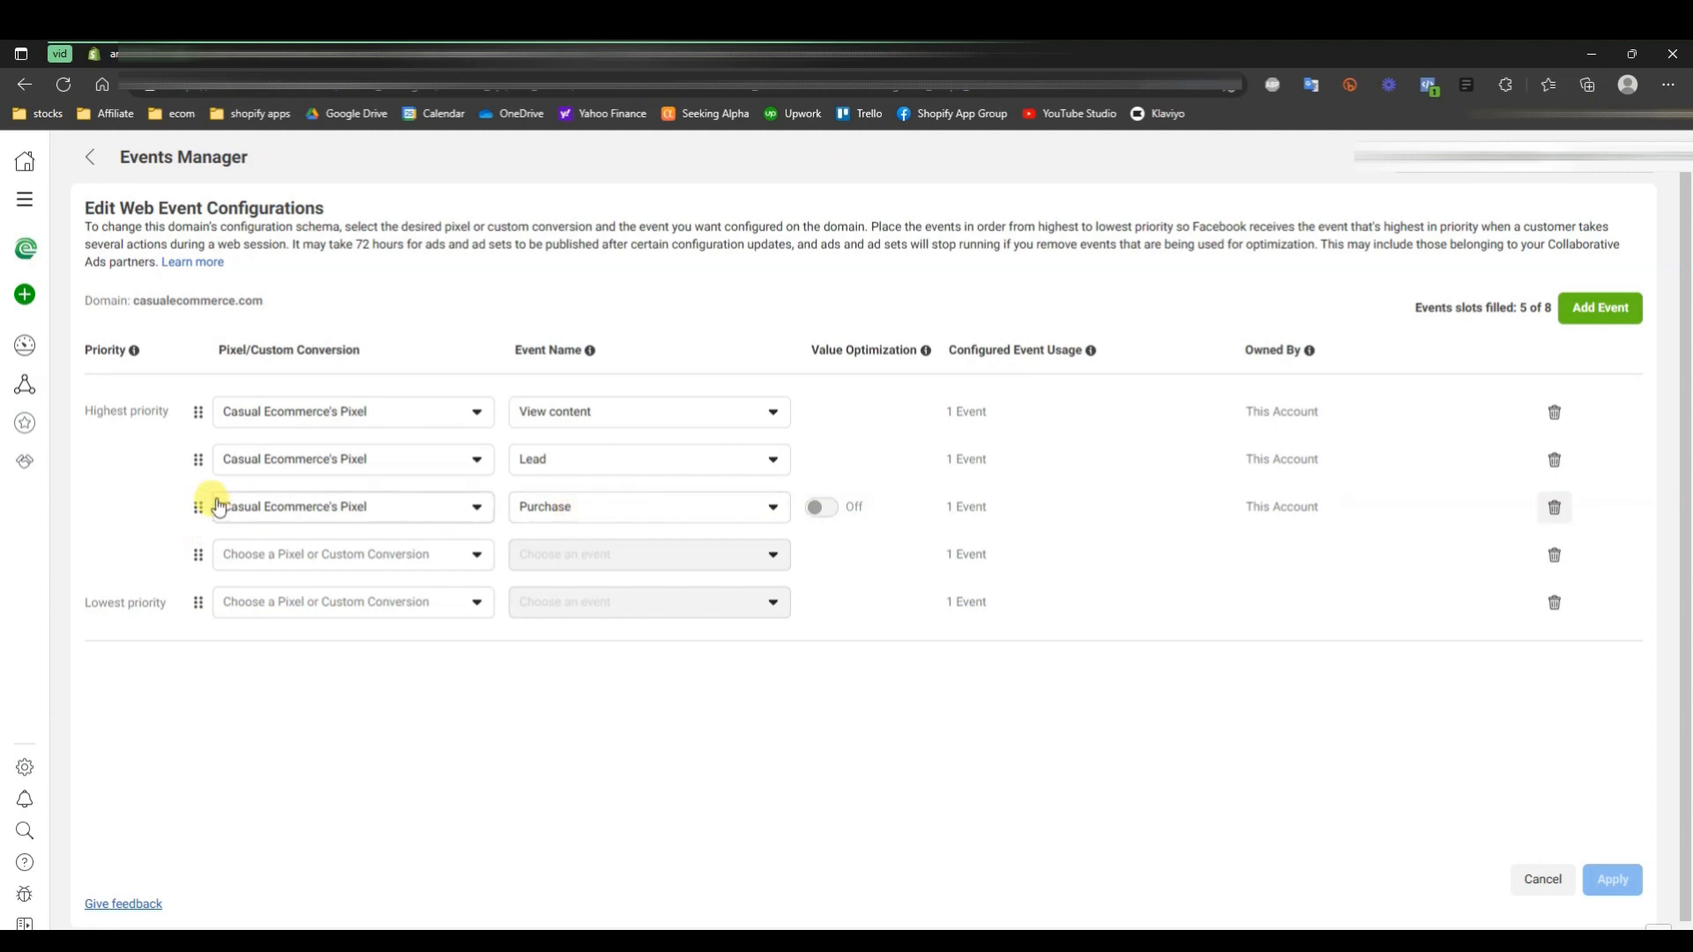
{"action": "left_click_drag", "start_coordinate": [208, 494], "coordinate": [208, 409]}
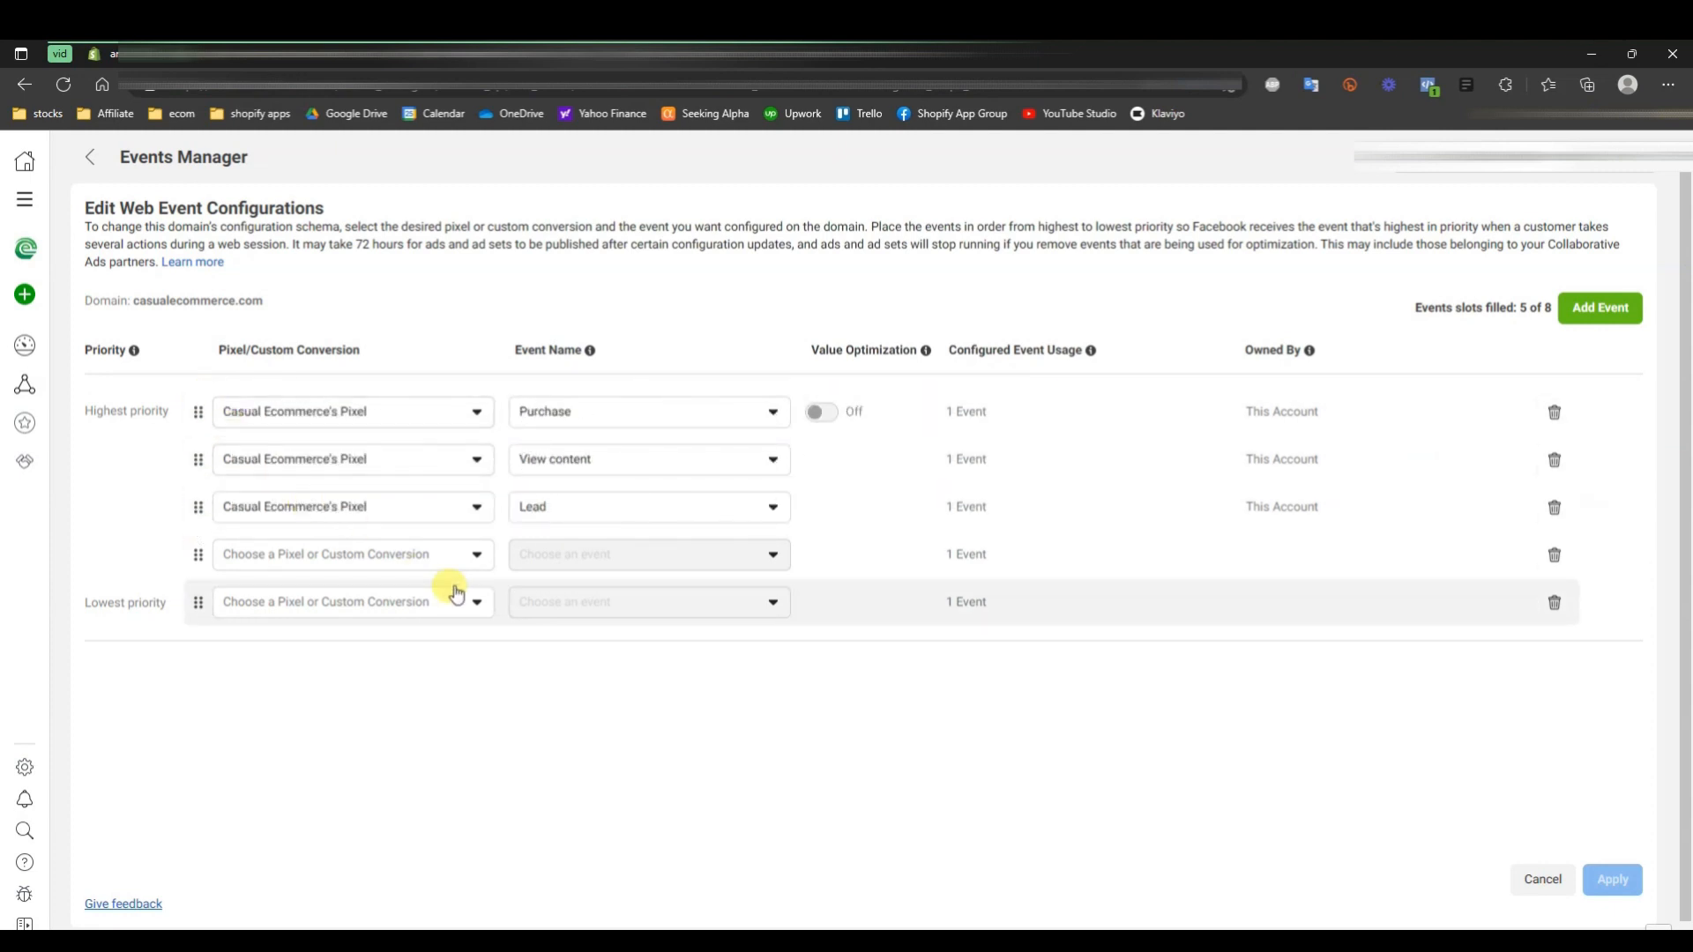
{"action": "left_click", "coordinate": [462, 557]}
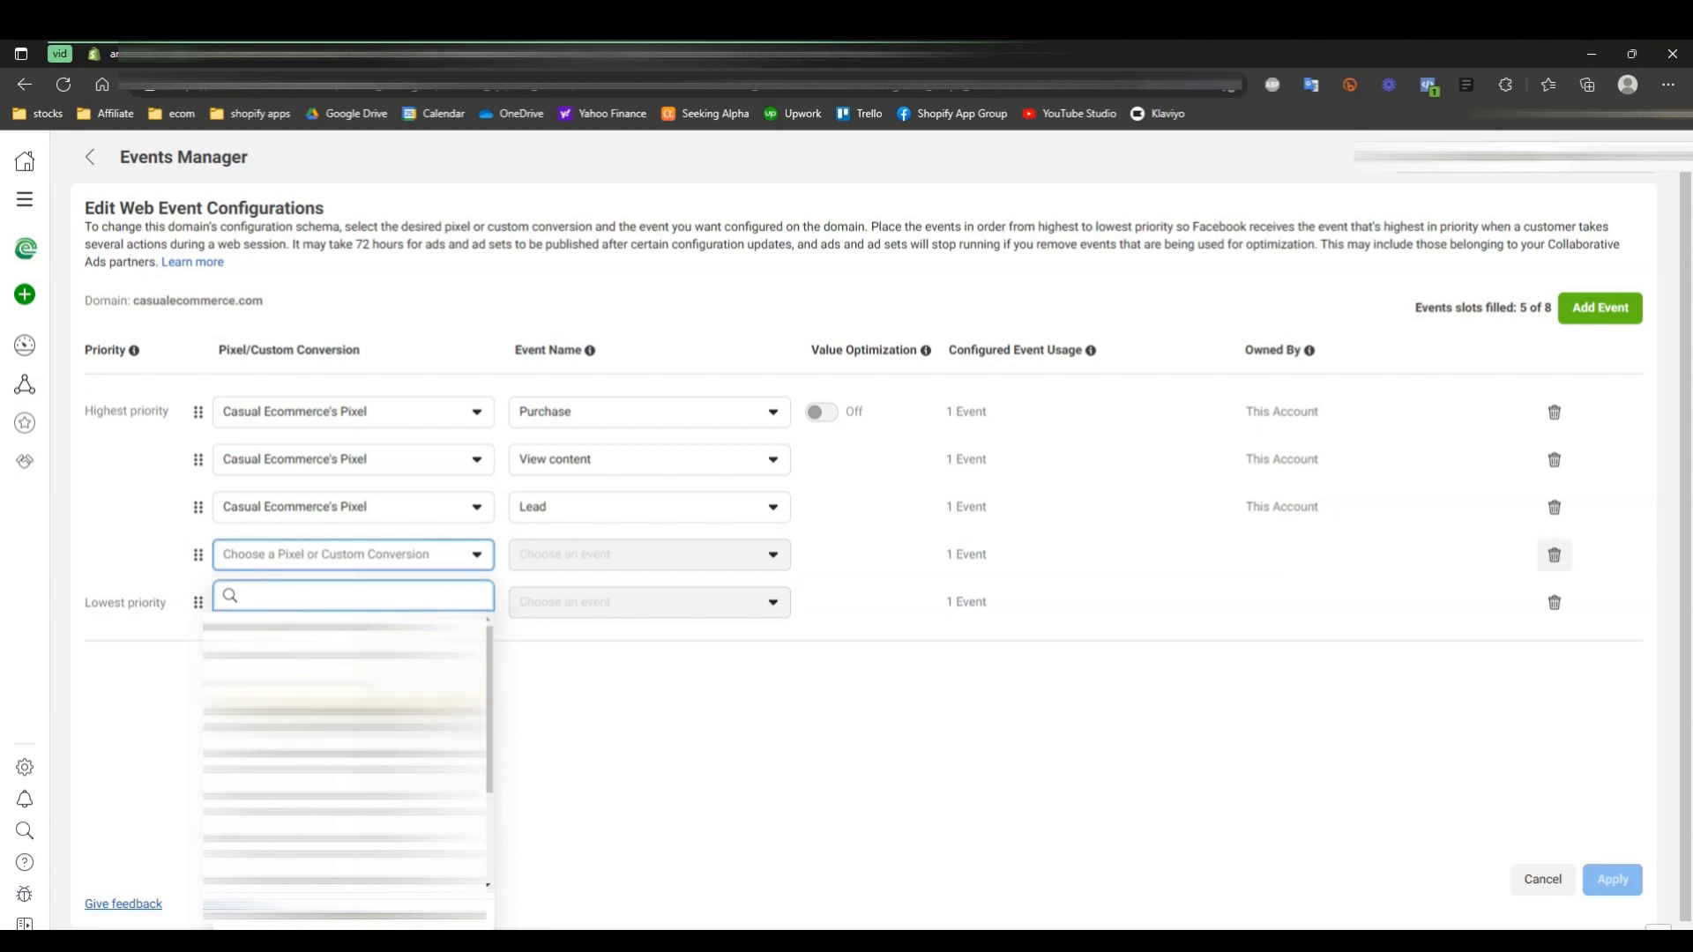
{"action": "left_click", "coordinate": [353, 714]}
{"action": "left_click", "coordinate": [737, 569]}
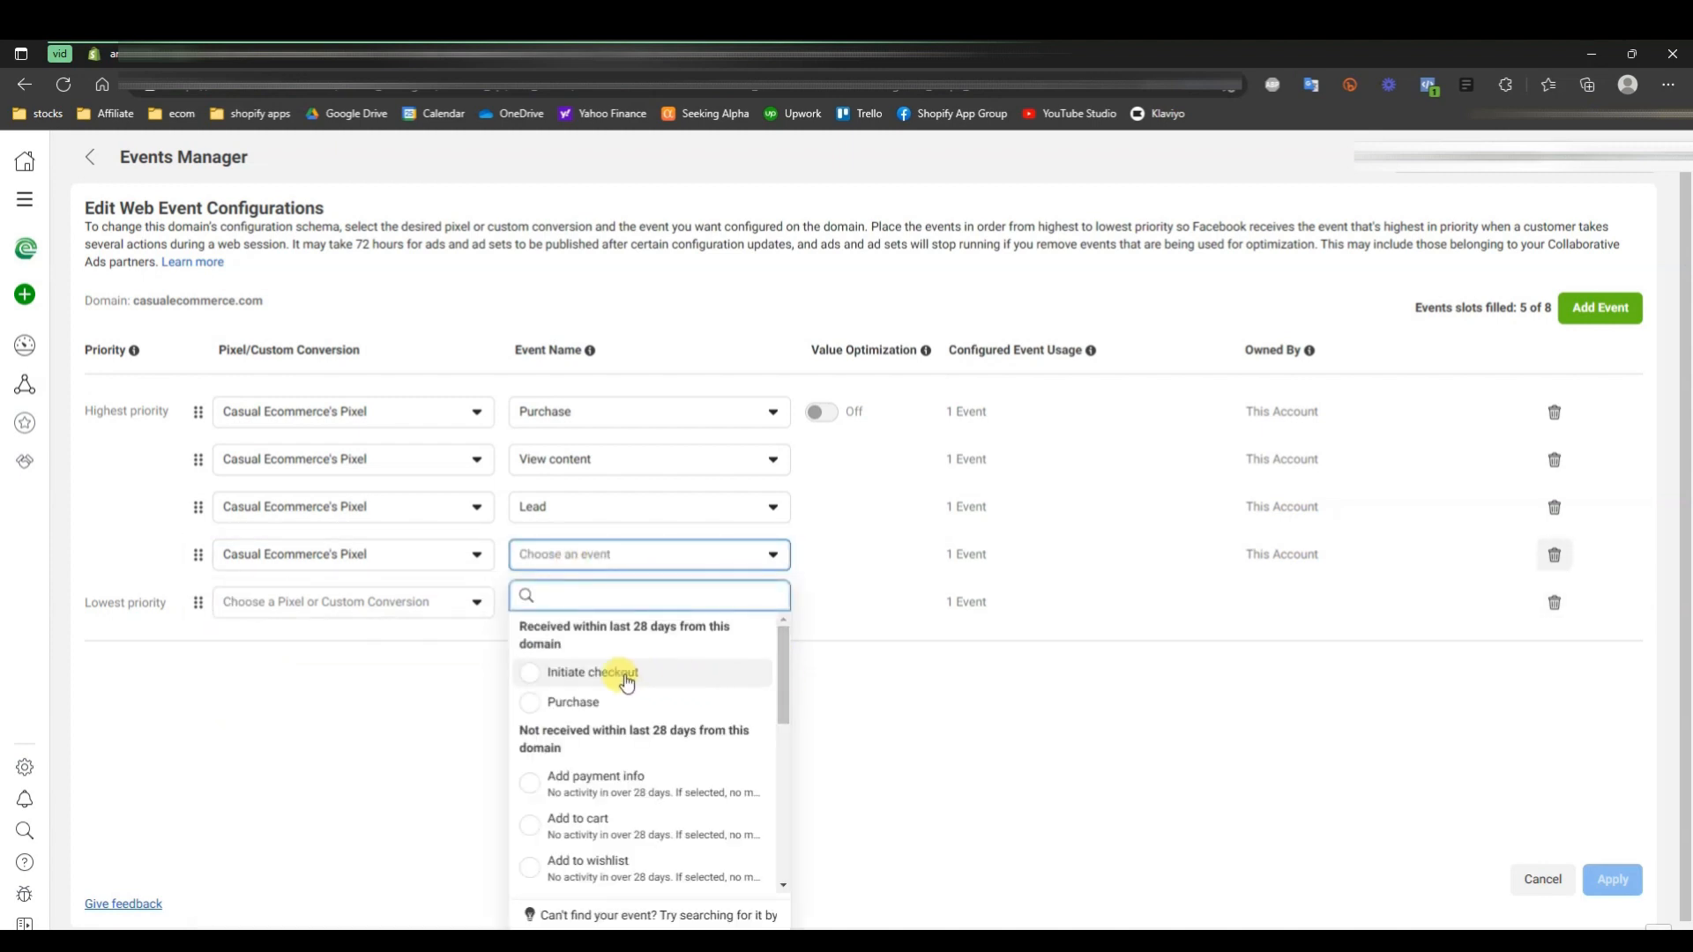
{"action": "left_click", "coordinate": [529, 681]}
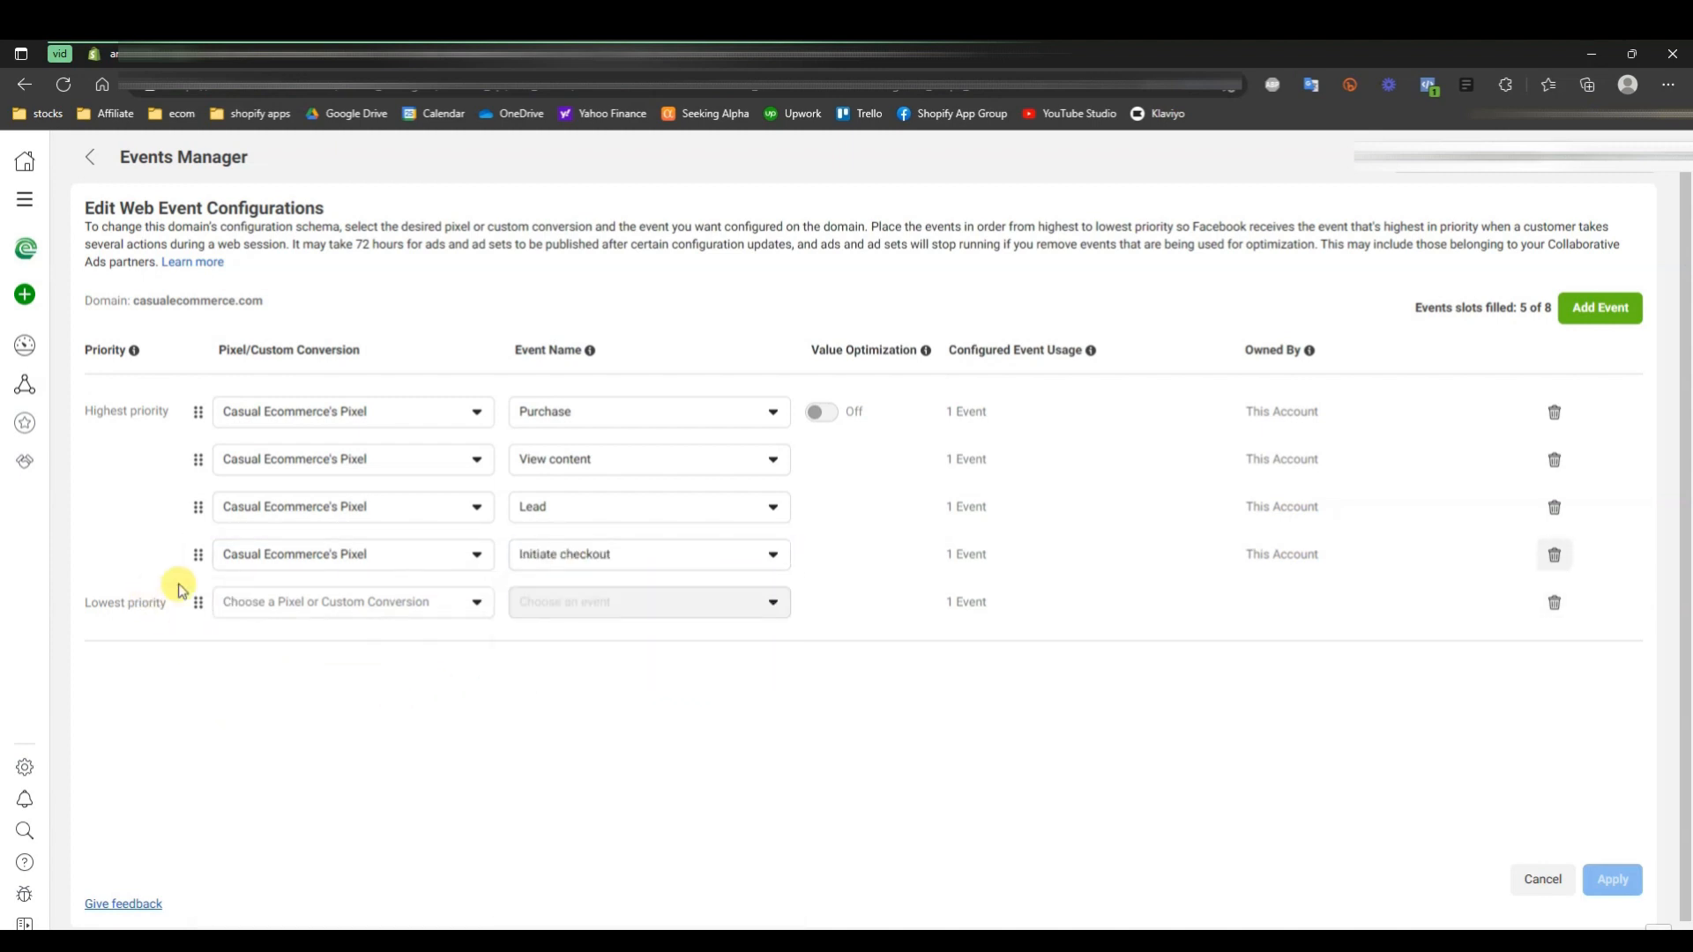
{"action": "left_click_drag", "start_coordinate": [198, 557], "coordinate": [215, 455]}
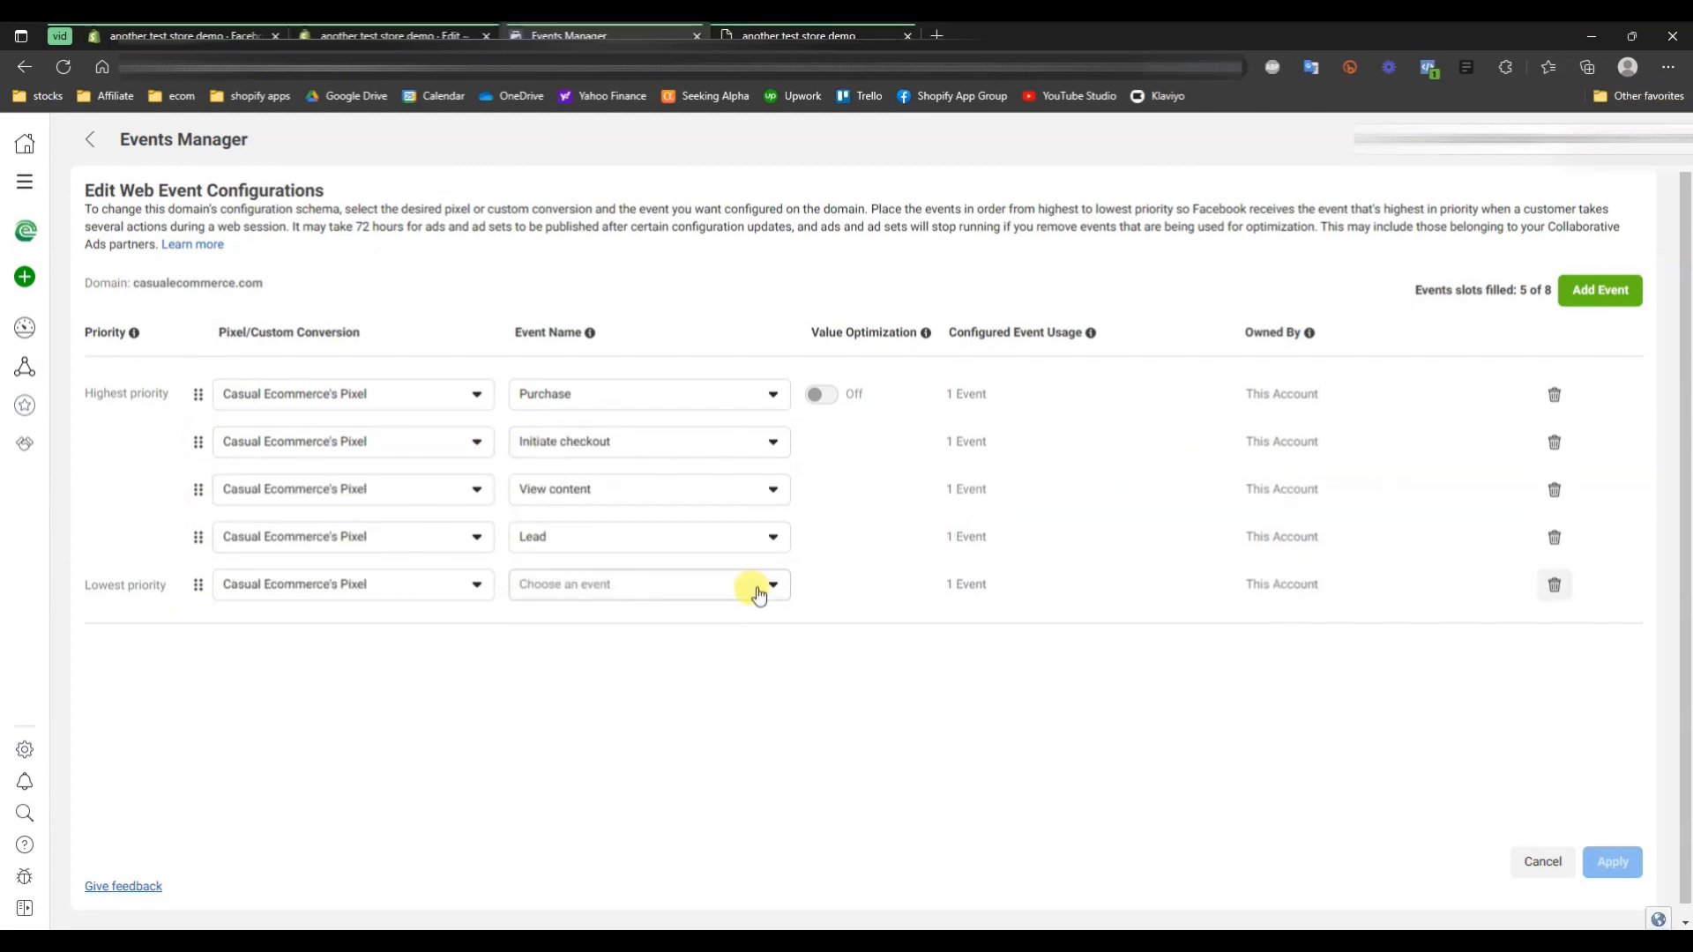
Set the lowest-priority slot's event to Add to cart and move it directly below Initiate checkout
{"action": "left_click", "coordinate": [773, 598]}
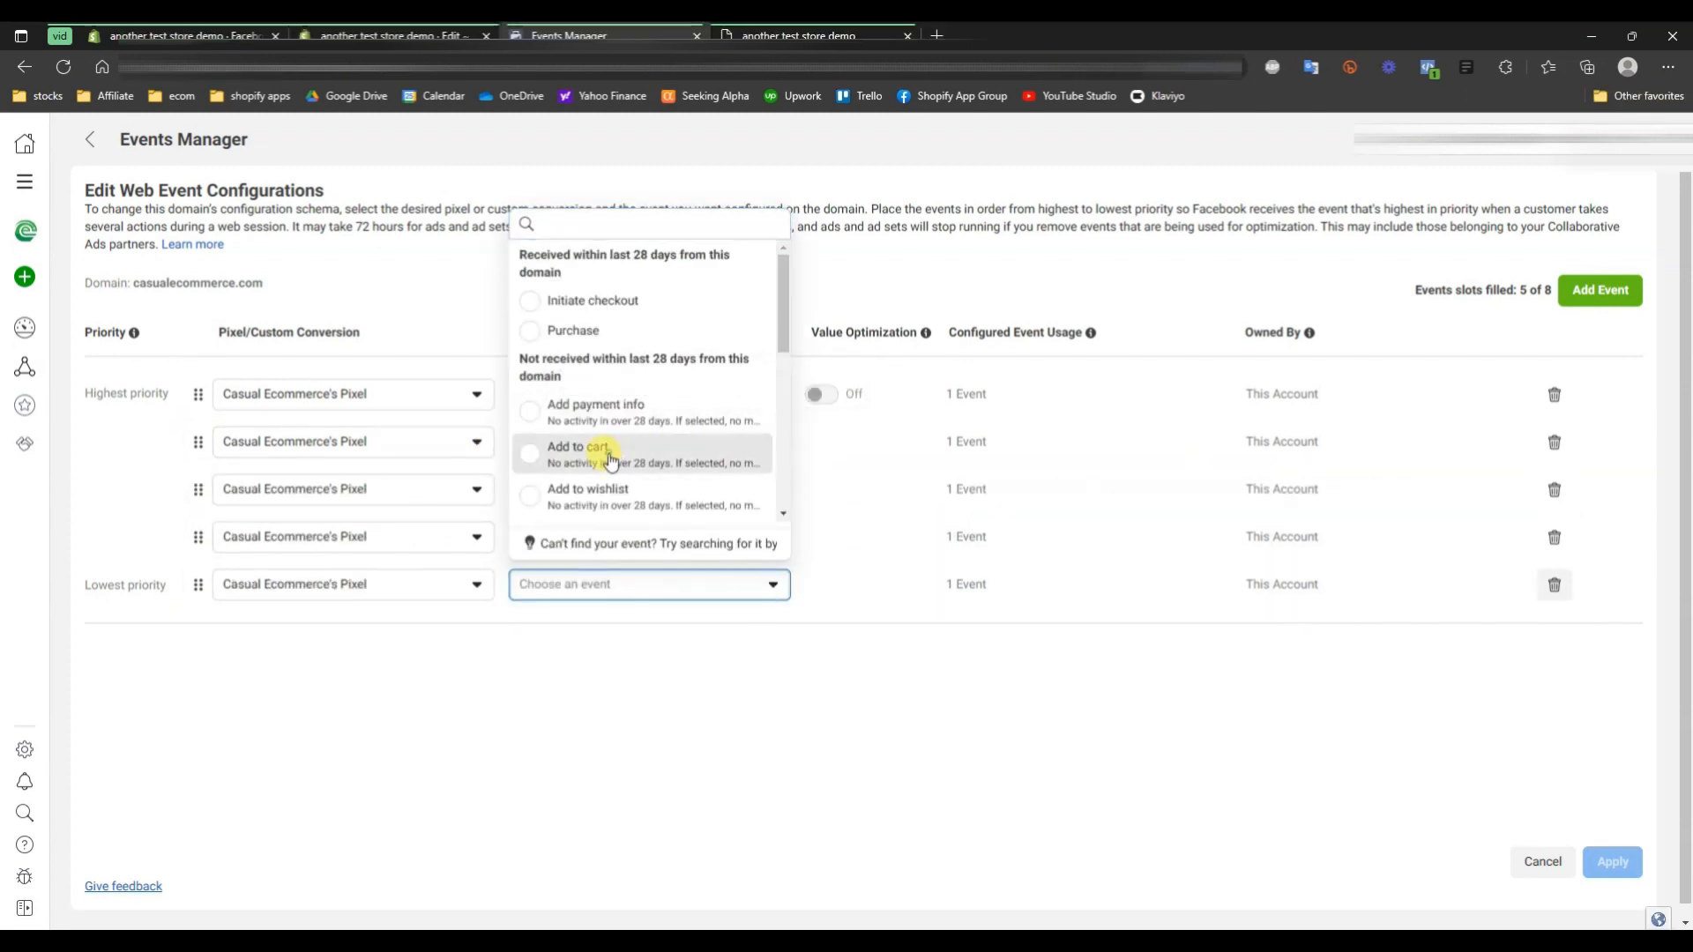
{"action": "left_click", "coordinate": [597, 450]}
{"action": "left_click_drag", "start_coordinate": [200, 599], "coordinate": [197, 487]}
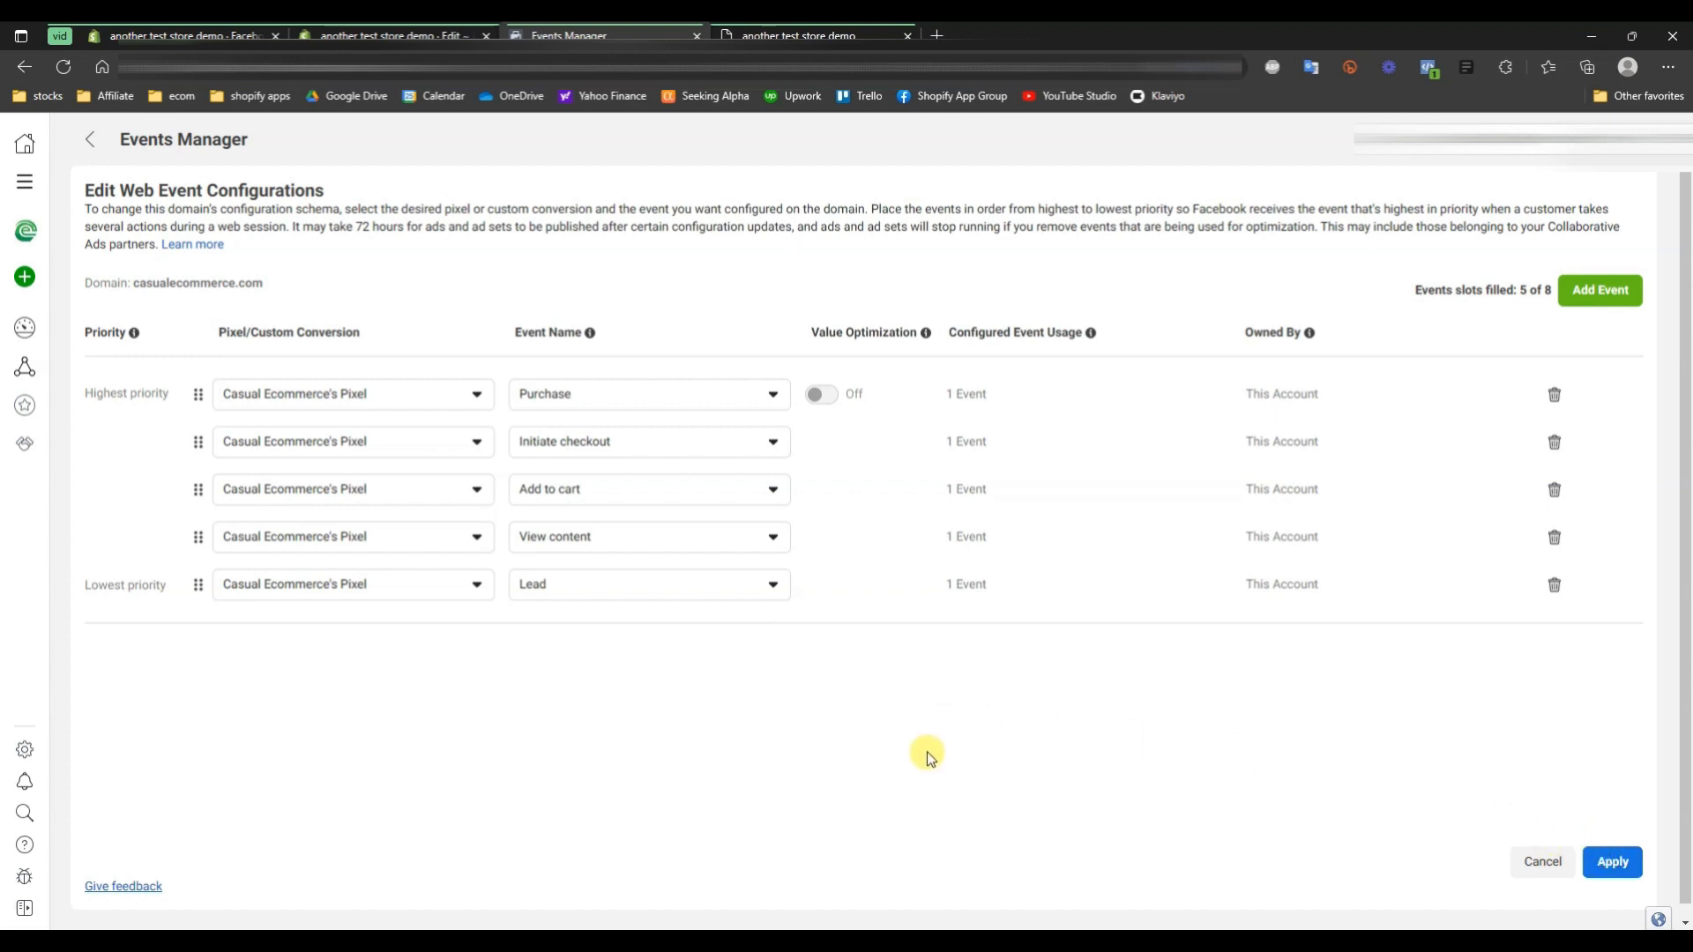
Switch to Shopify's Facebook & Instagram overview and review the shop review notice and the Facebook, Instagram and ads sections
{"action": "key", "text": "ctrl+1"}
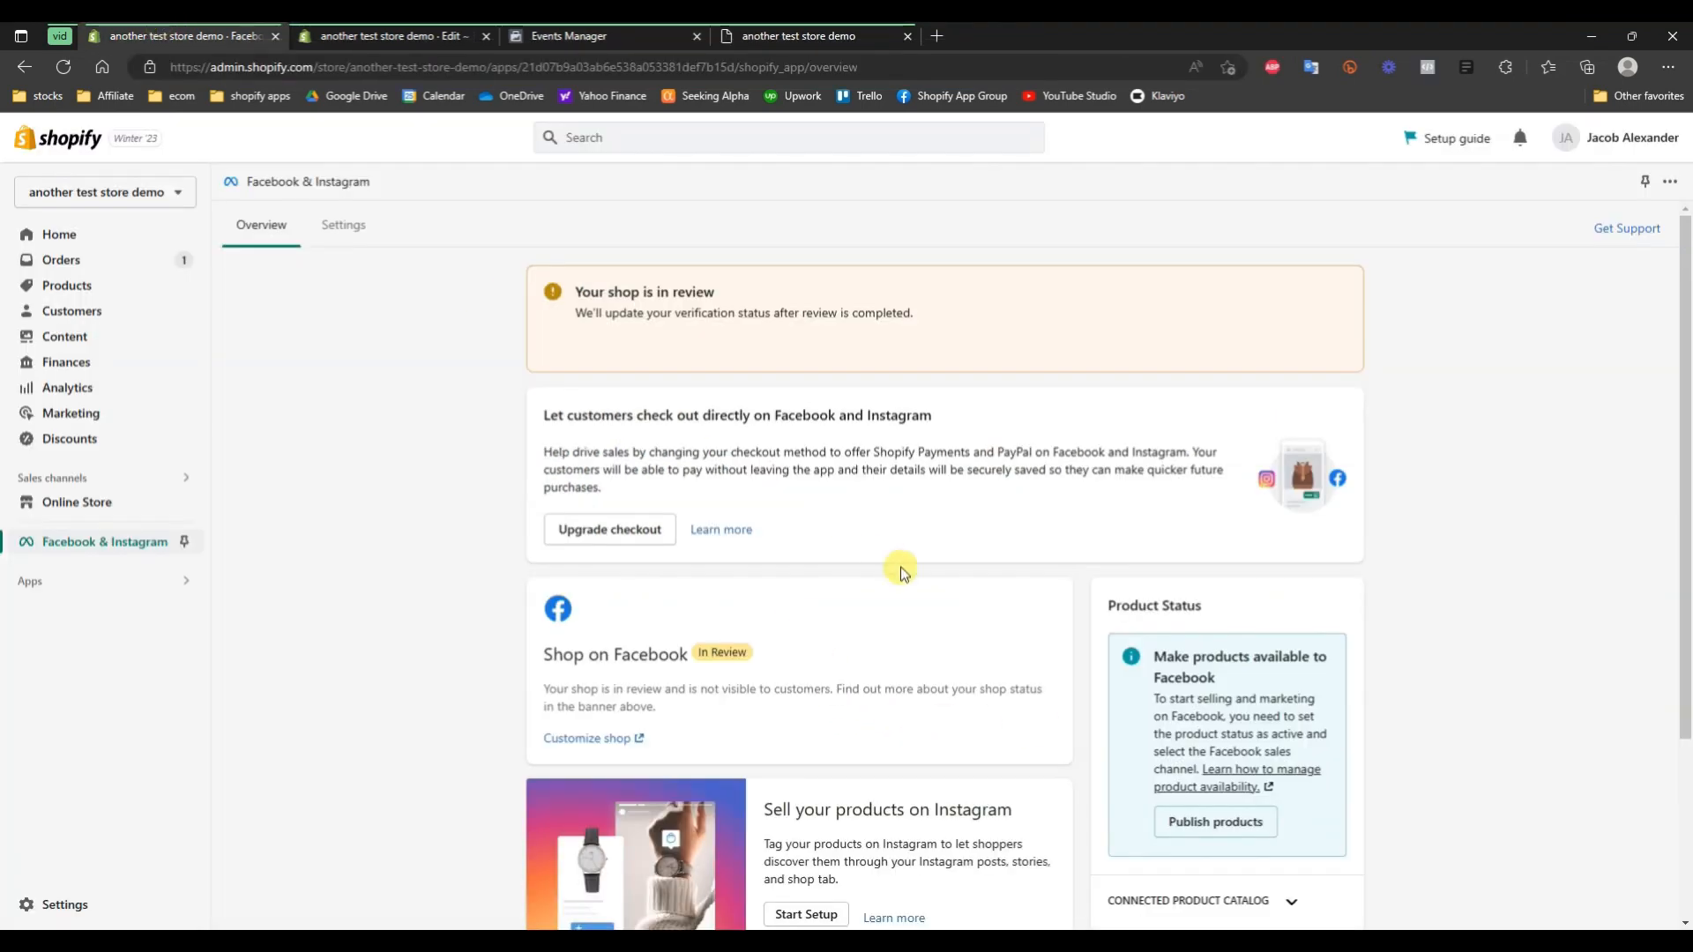
{"action": "scroll", "coordinate": [941, 573], "scroll_direction": "down", "scroll_amount": 3}
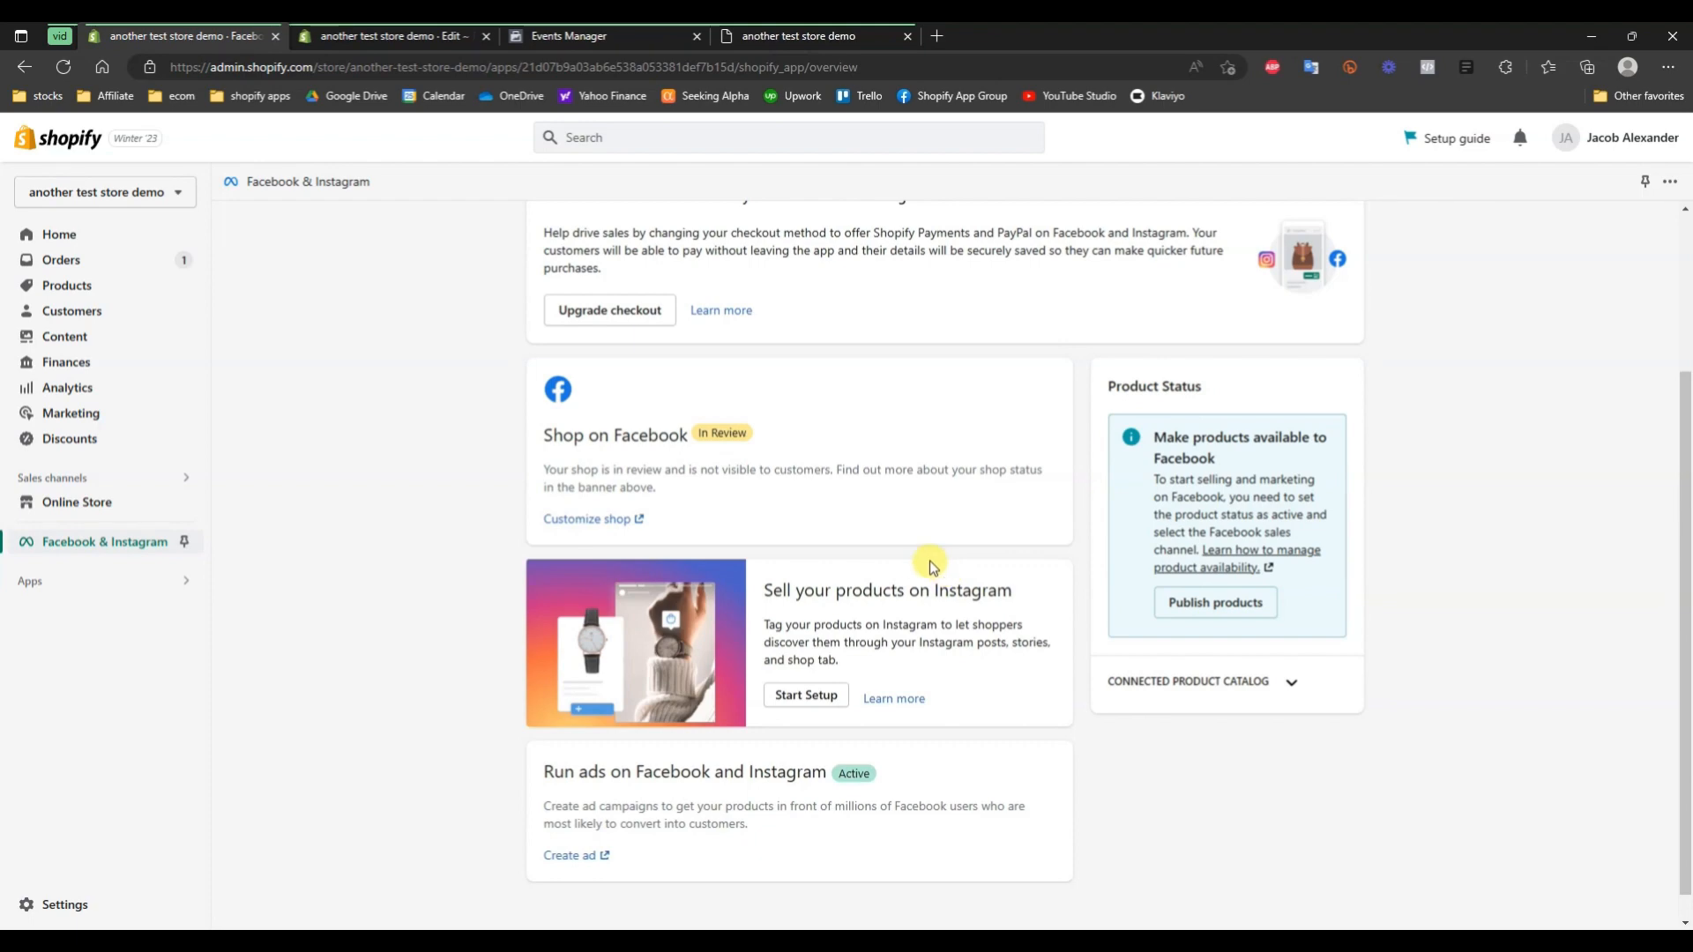
{"action": "scroll", "coordinate": [908, 547], "scroll_direction": "up", "scroll_amount": 3}
{"action": "scroll", "coordinate": [888, 529], "scroll_direction": "down", "scroll_amount": 4}
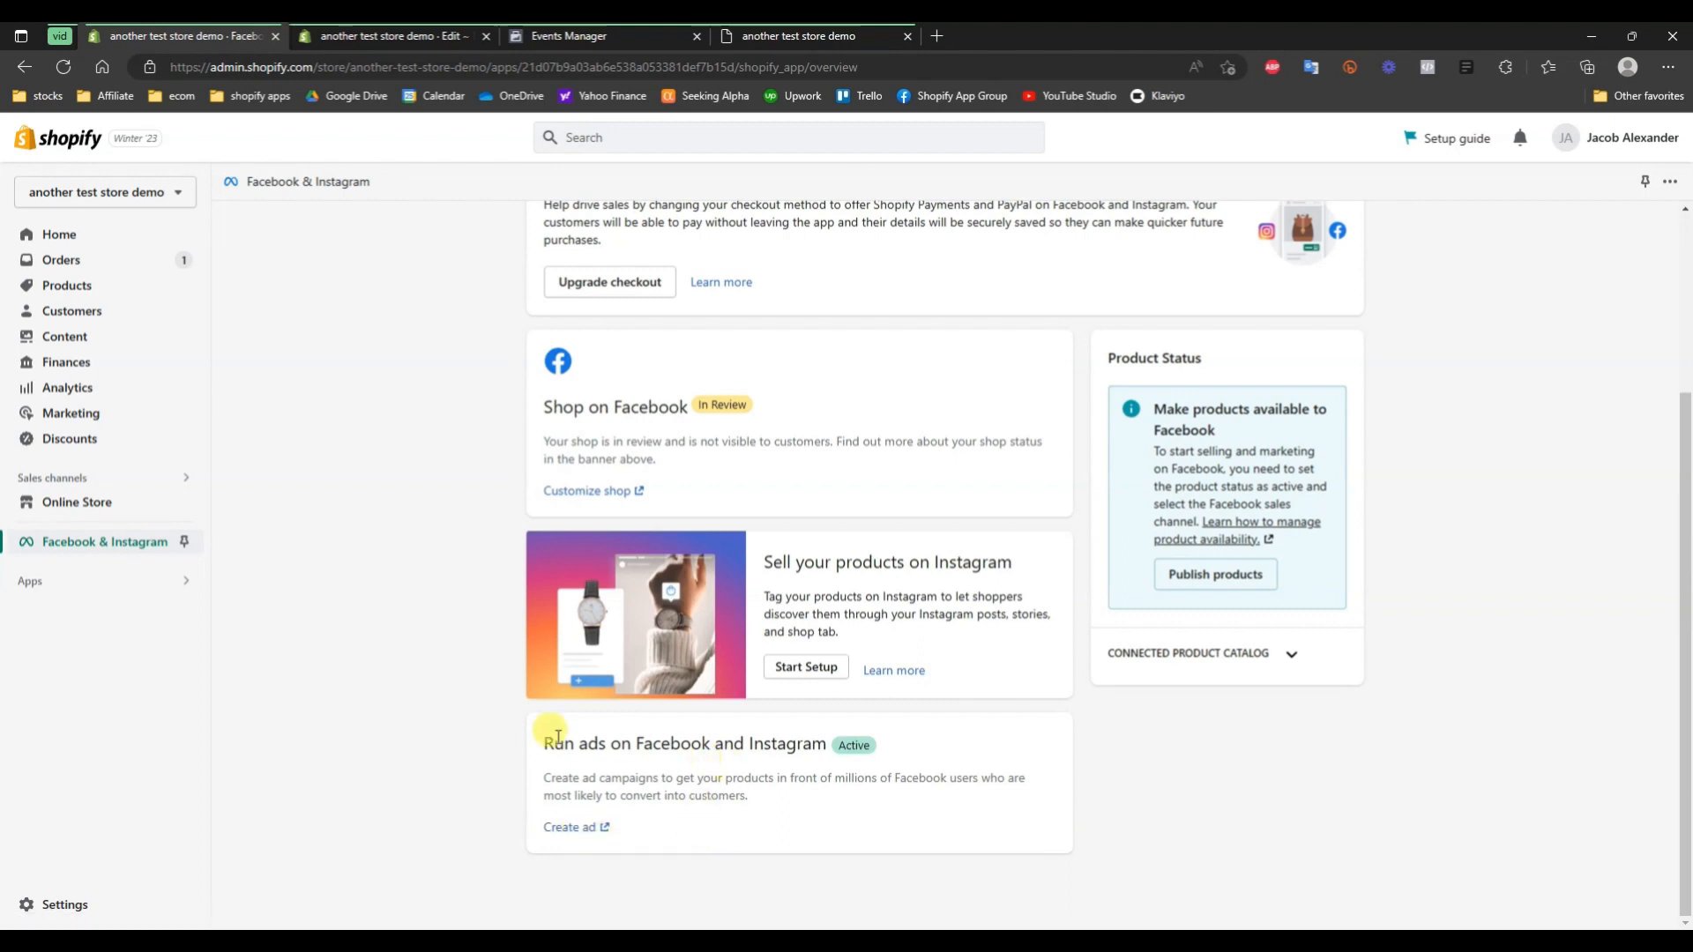
{"action": "scroll", "coordinate": [881, 785], "scroll_direction": "up", "scroll_amount": 3}
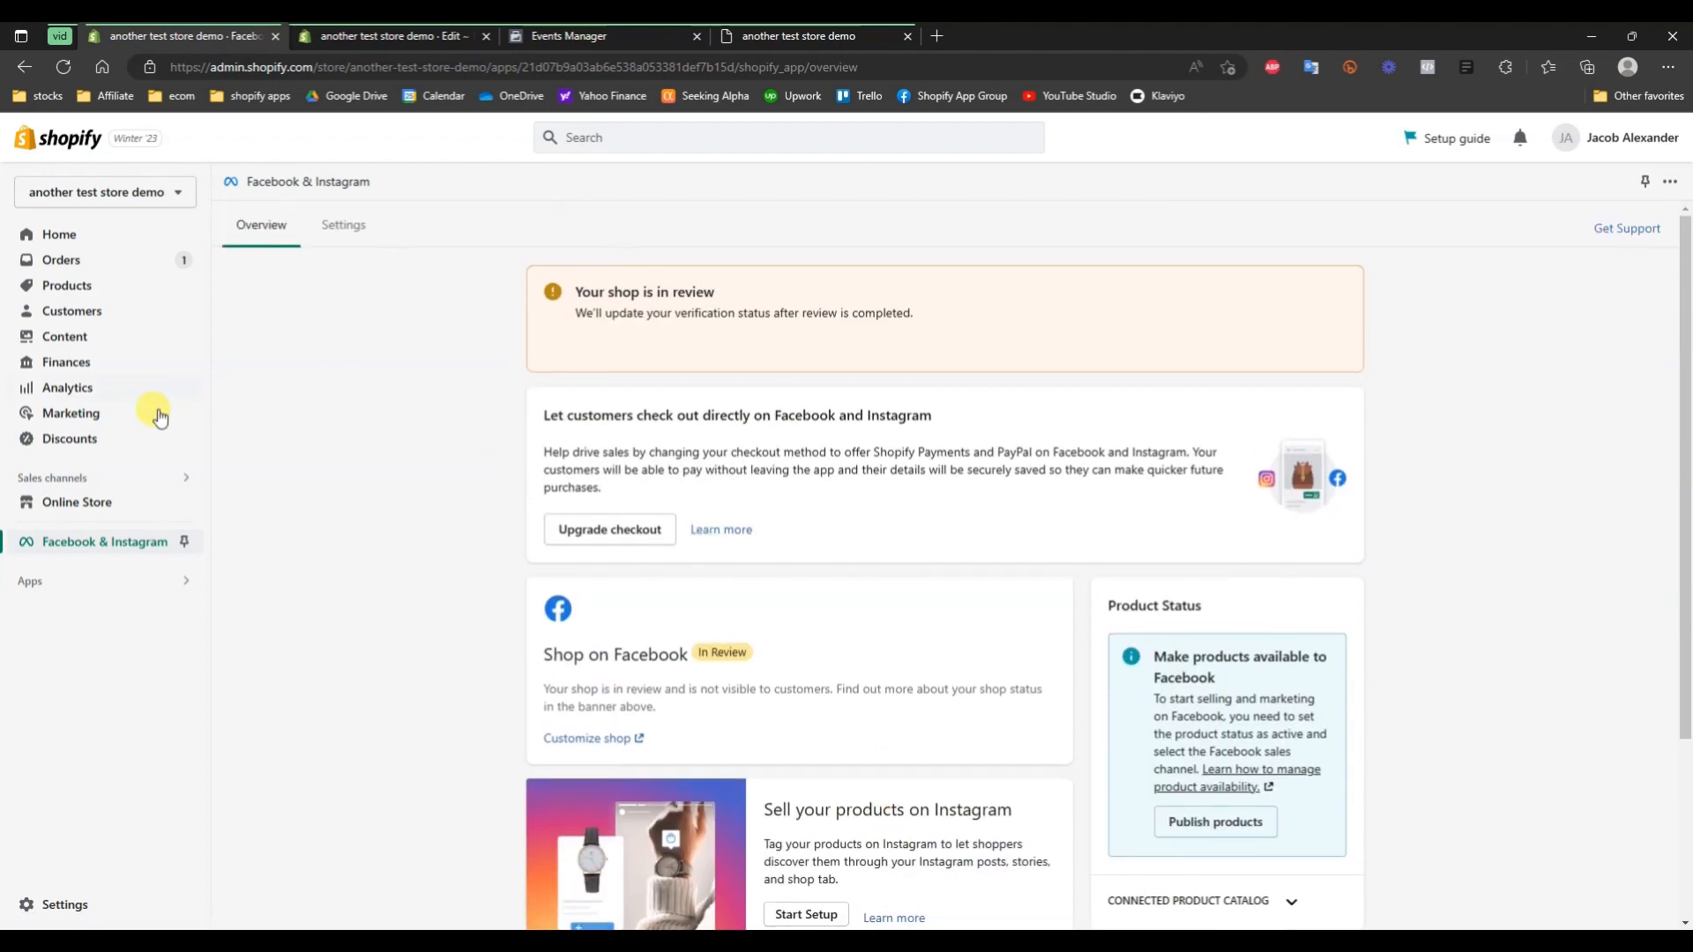